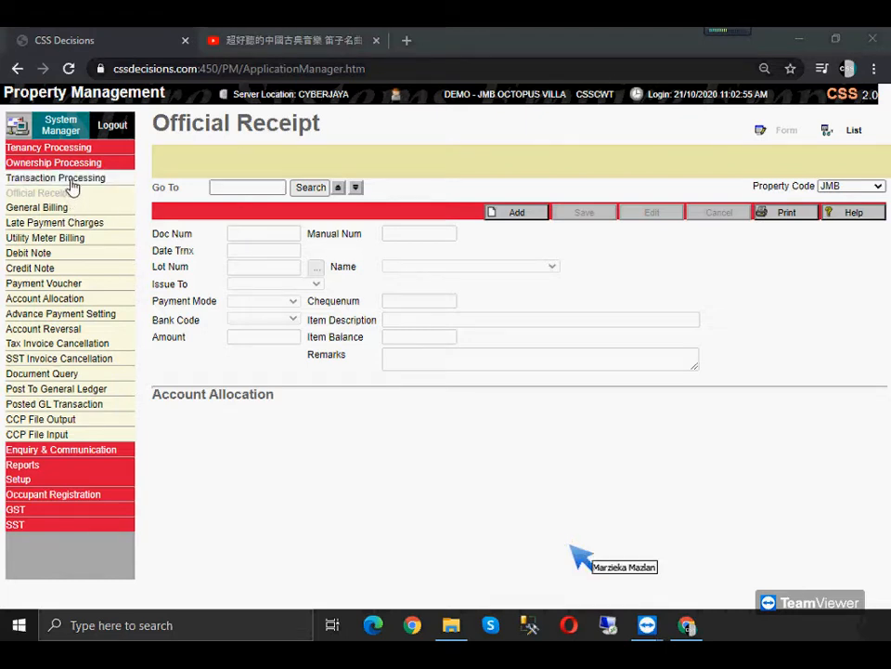
Add a new official receipt for lot A-10-21, finding the lot in the look-up sorted by code
{"action": "left_click", "coordinate": [531, 215]}
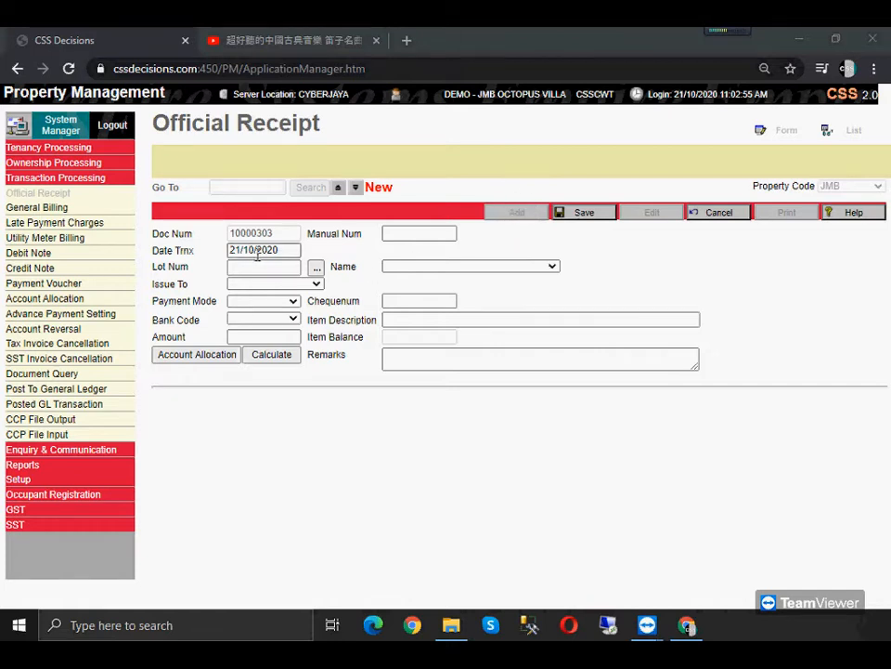
{"action": "left_click", "coordinate": [315, 267]}
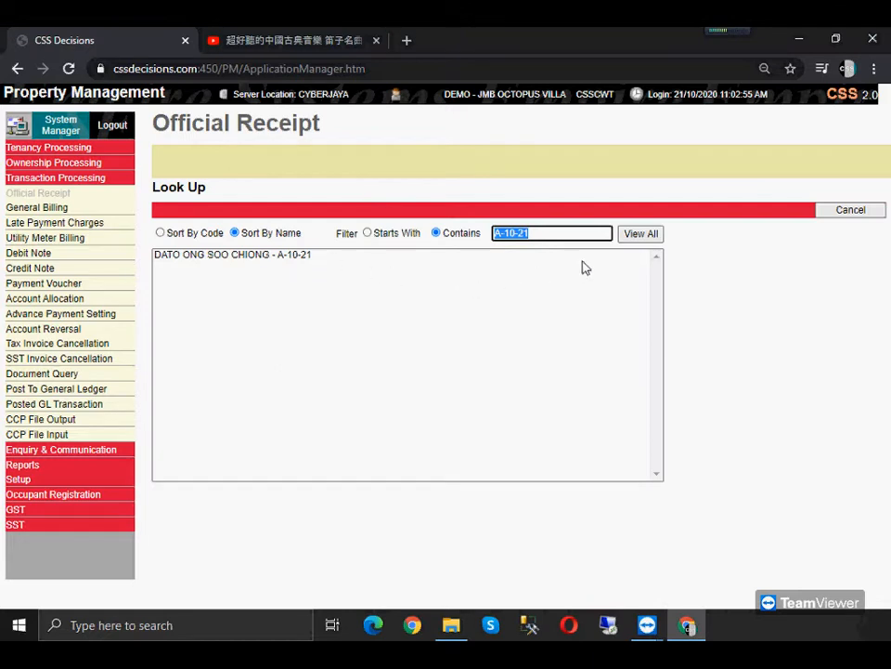
{"action": "left_click", "coordinate": [160, 256]}
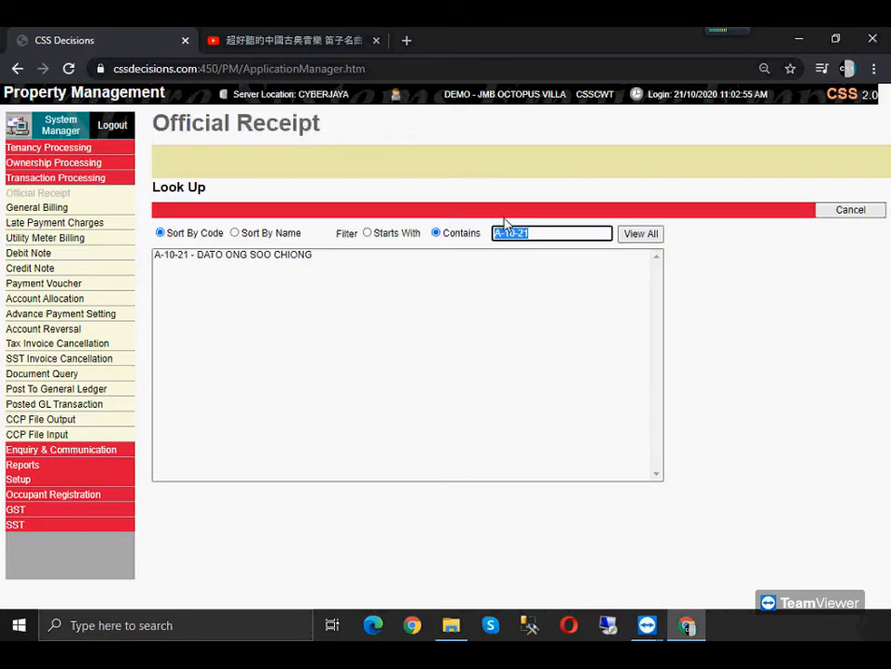
{"action": "left_click", "coordinate": [650, 238]}
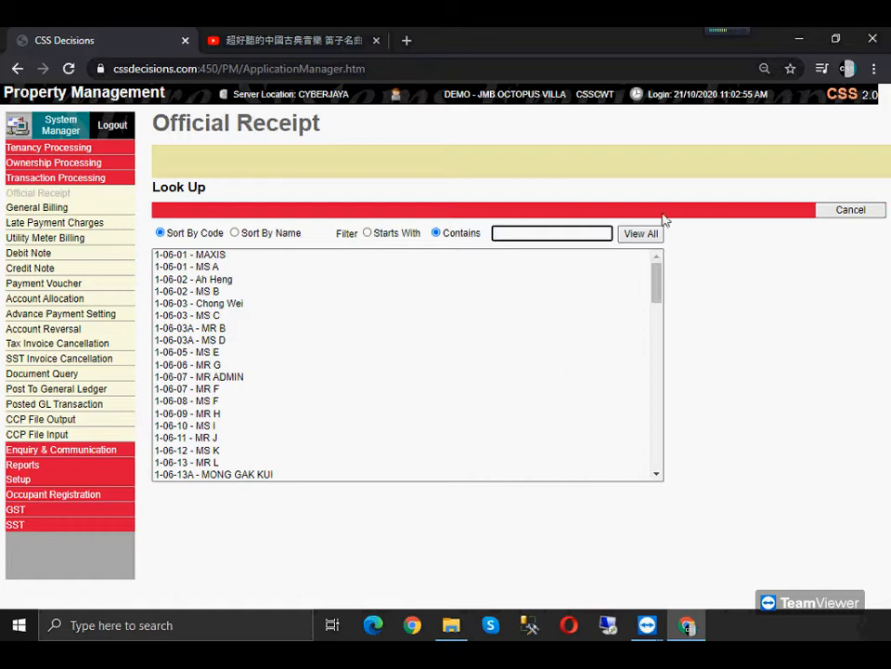
{"action": "scroll", "coordinate": [320, 339], "scroll_direction": "down", "scroll_amount": 15}
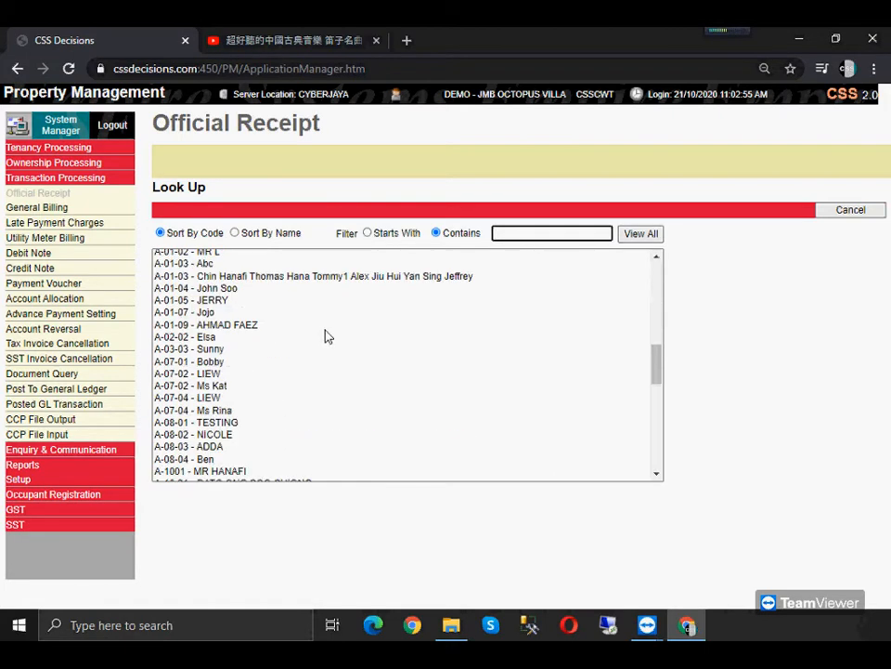
{"action": "scroll", "coordinate": [325, 339], "scroll_direction": "up", "scroll_amount": 15}
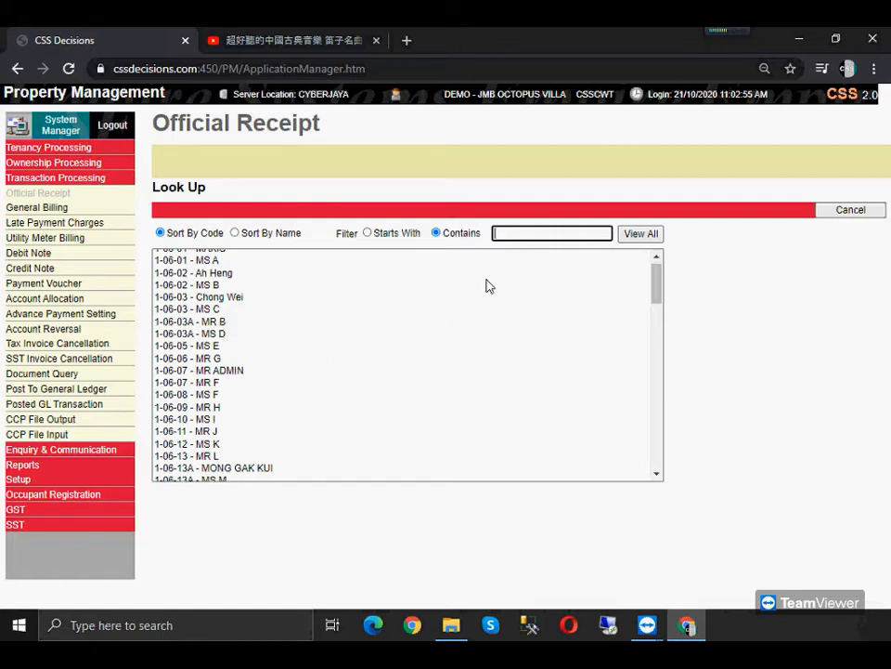
{"action": "type", "text": "A-10-21"}
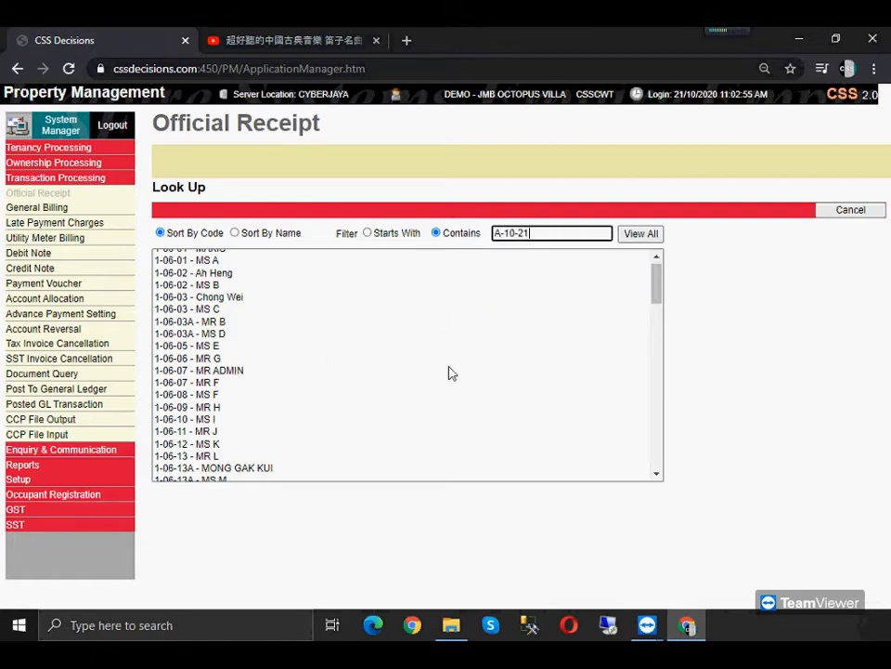
{"action": "key", "text": "Return"}
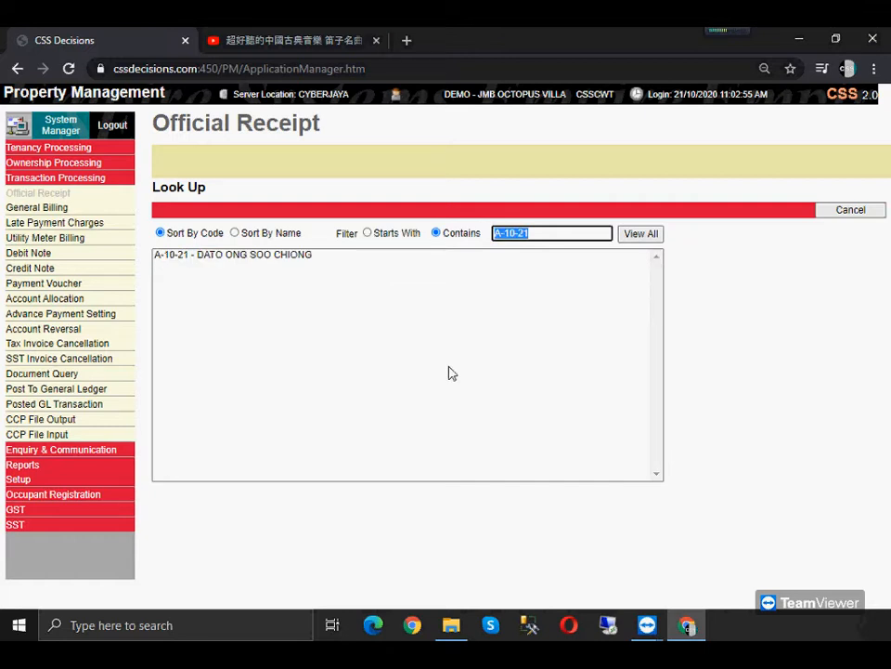
{"action": "double_click", "coordinate": [269, 264]}
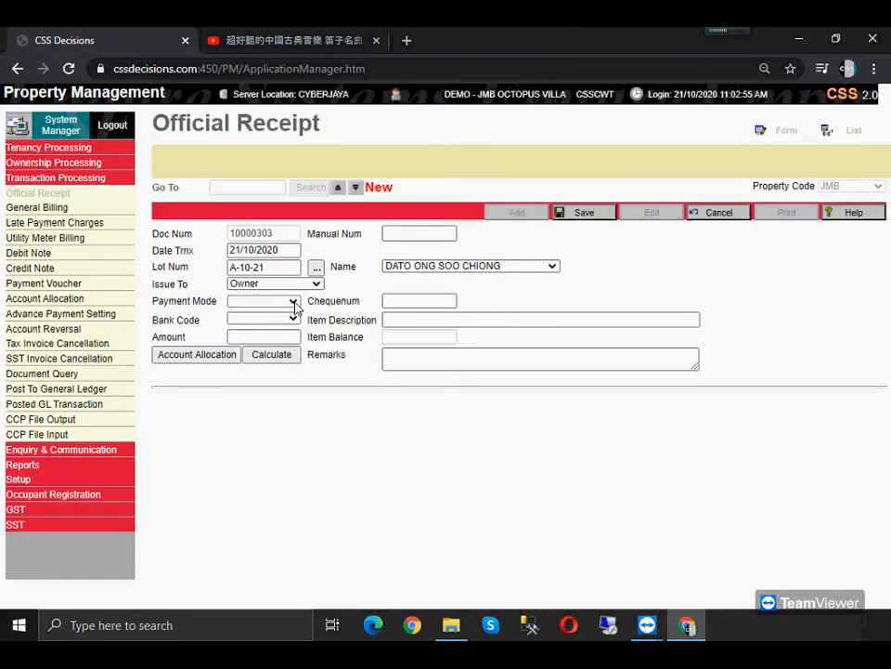
Set the receipt's payment mode to 6 - Online Banking and enter the transaction reference as the cheque number
{"action": "left_click", "coordinate": [293, 302]}
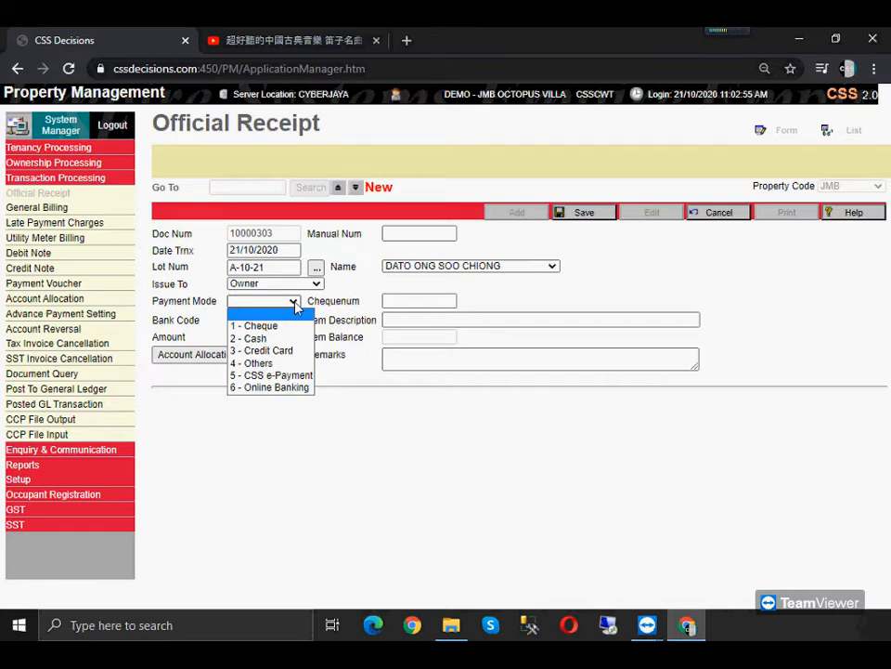
{"action": "left_click", "coordinate": [286, 388]}
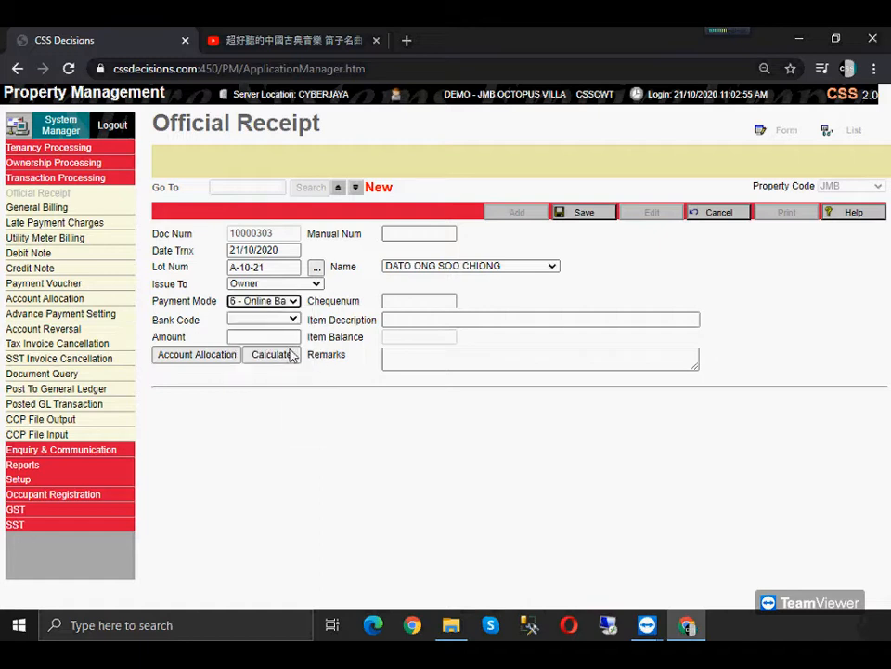
{"action": "left_click", "coordinate": [419, 300]}
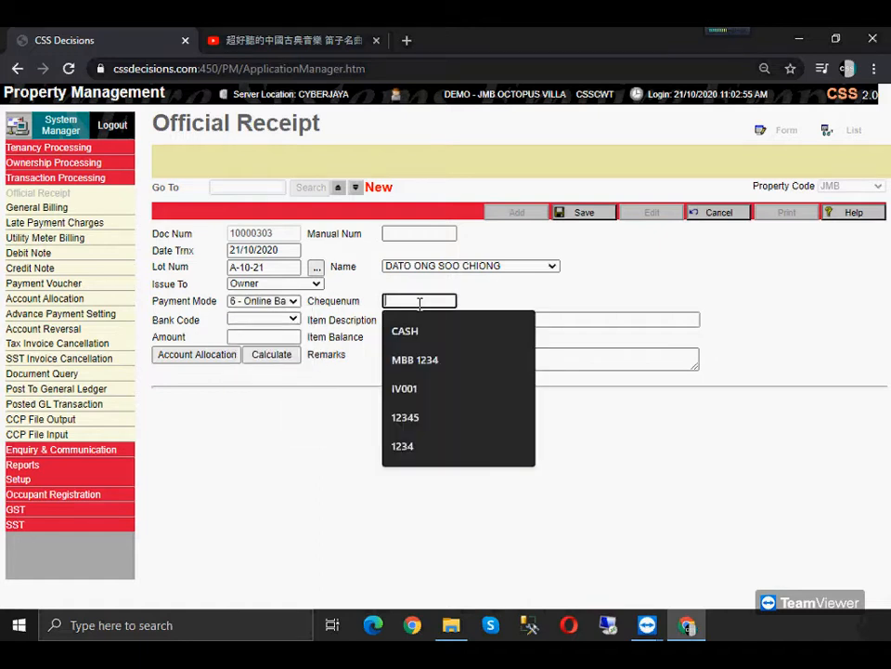
{"action": "type", "text": "54523434"}
Set the bank code to OR1 and the amount to 300, and open the account allocation for the receipt
{"action": "left_click", "coordinate": [278, 320]}
{"action": "left_click", "coordinate": [263, 340]}
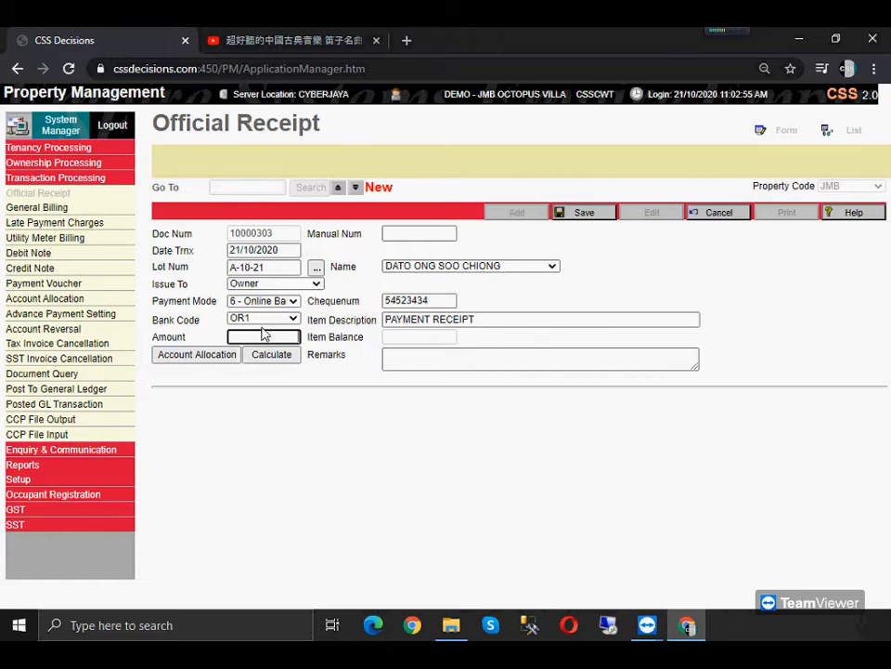
{"action": "type", "text": "300"}
{"action": "key", "text": "Tab"}
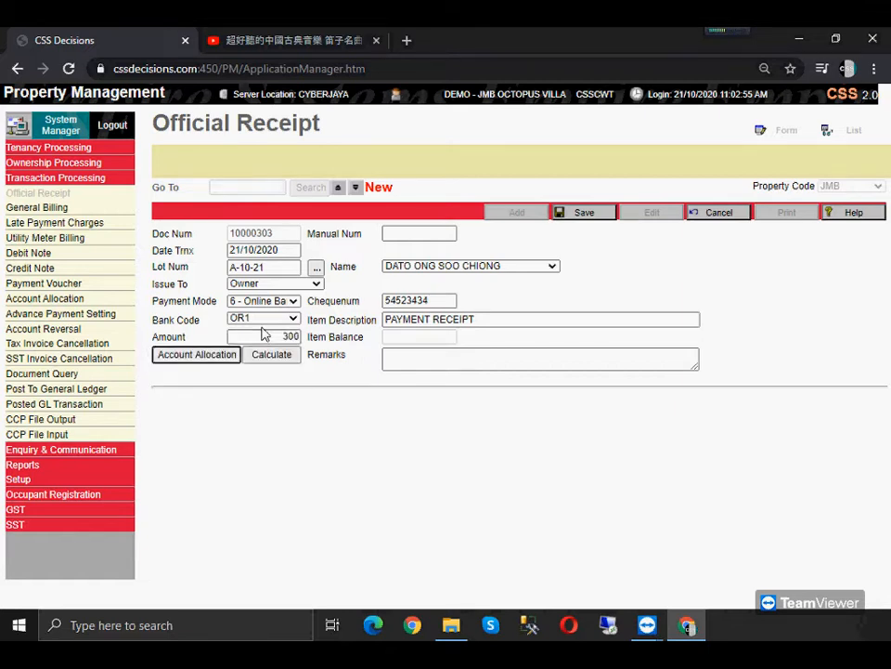
{"action": "left_click", "coordinate": [220, 363]}
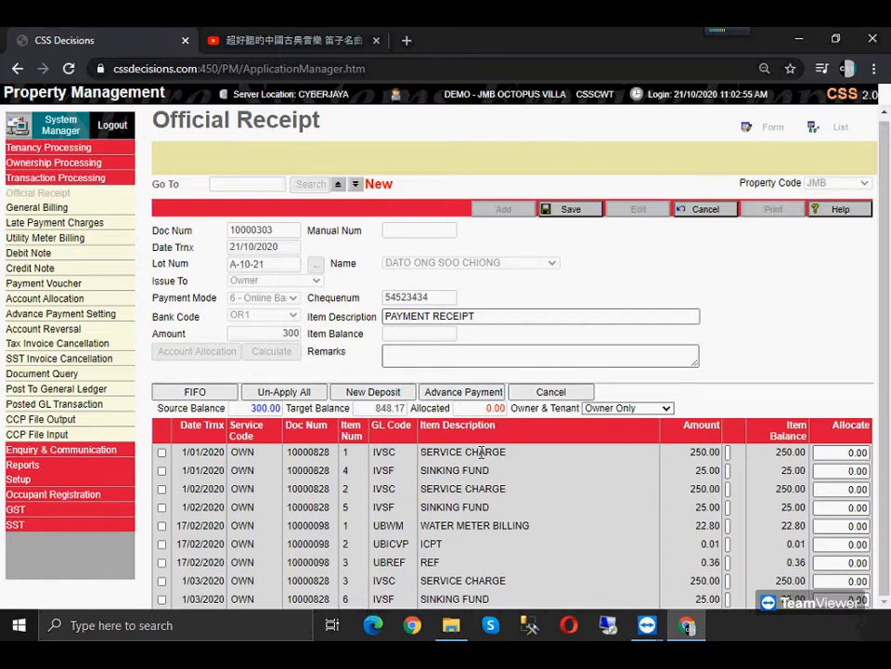
Try allocating the payment to the January service charge and by FIFO, un-applying each allocation
{"action": "left_click", "coordinate": [161, 452]}
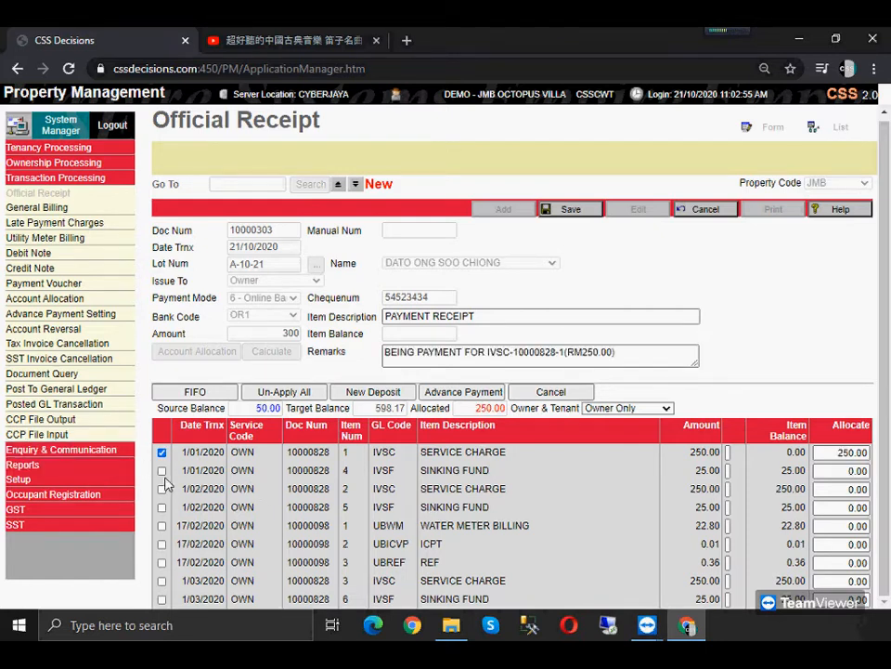
{"action": "left_click", "coordinate": [162, 452]}
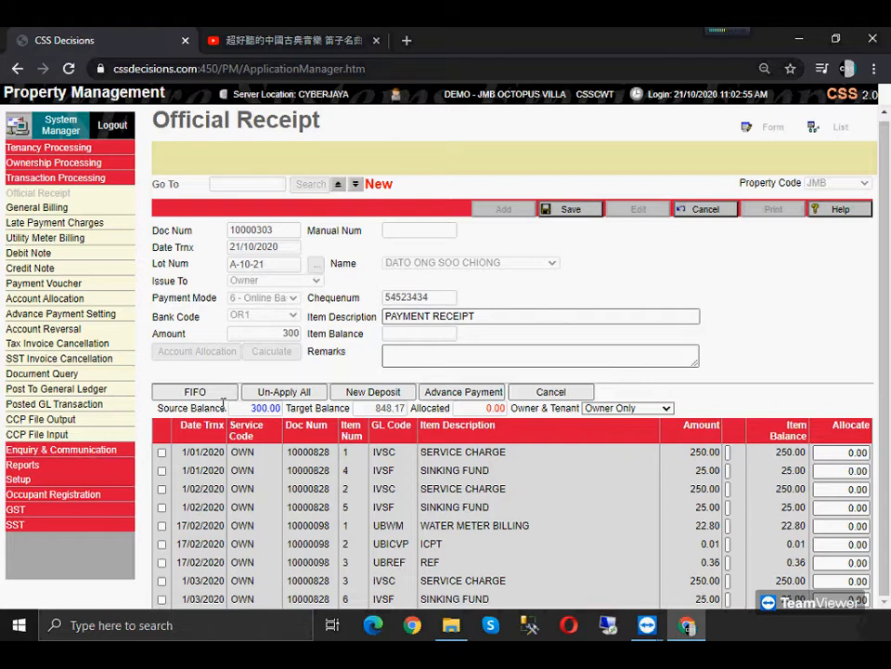
{"action": "left_click", "coordinate": [193, 391]}
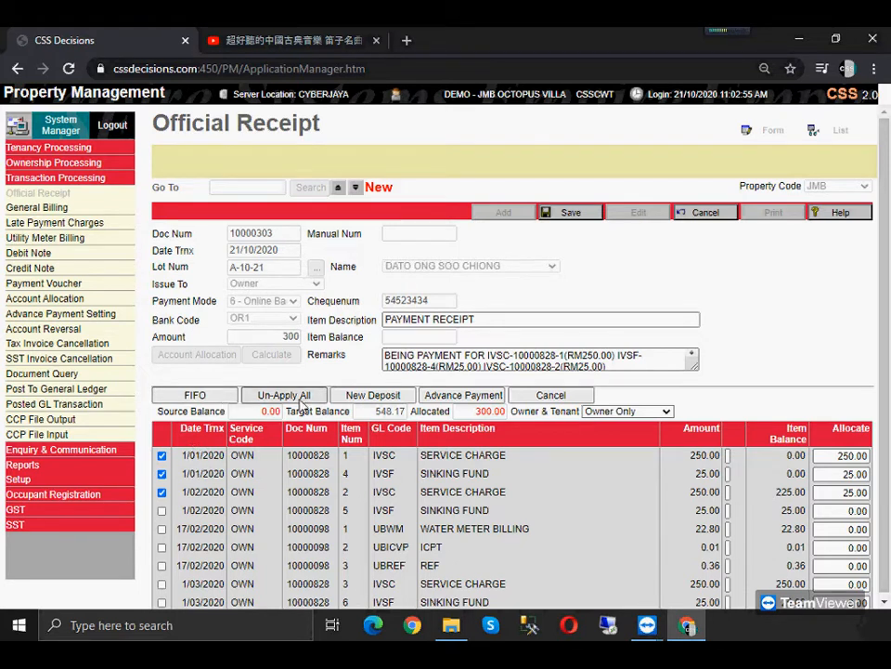
{"action": "left_click", "coordinate": [262, 397]}
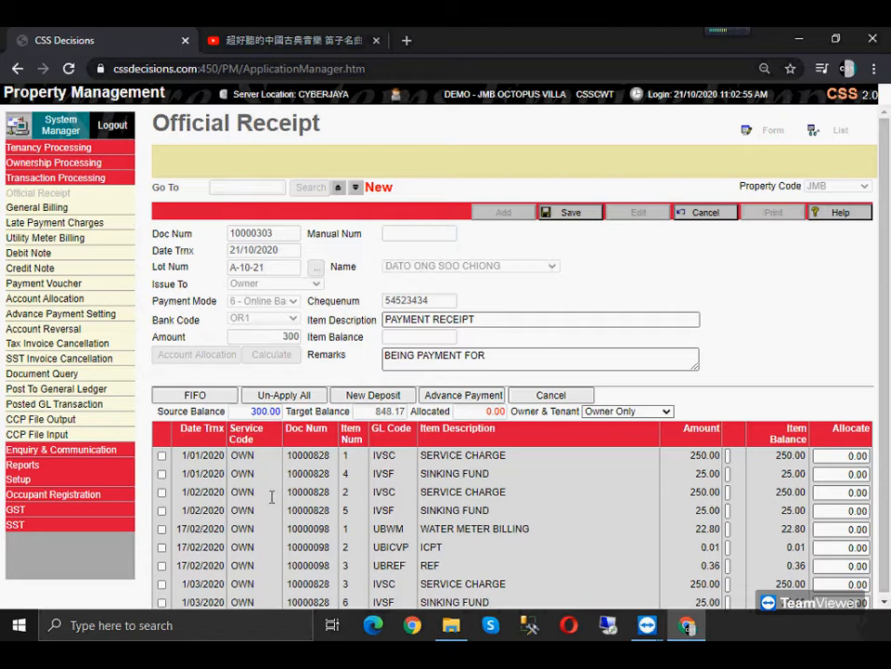
Allocate the payment to the service charges dated 1/01/2020 and 1/02/2020, and save the receipt
{"action": "left_click", "coordinate": [161, 455]}
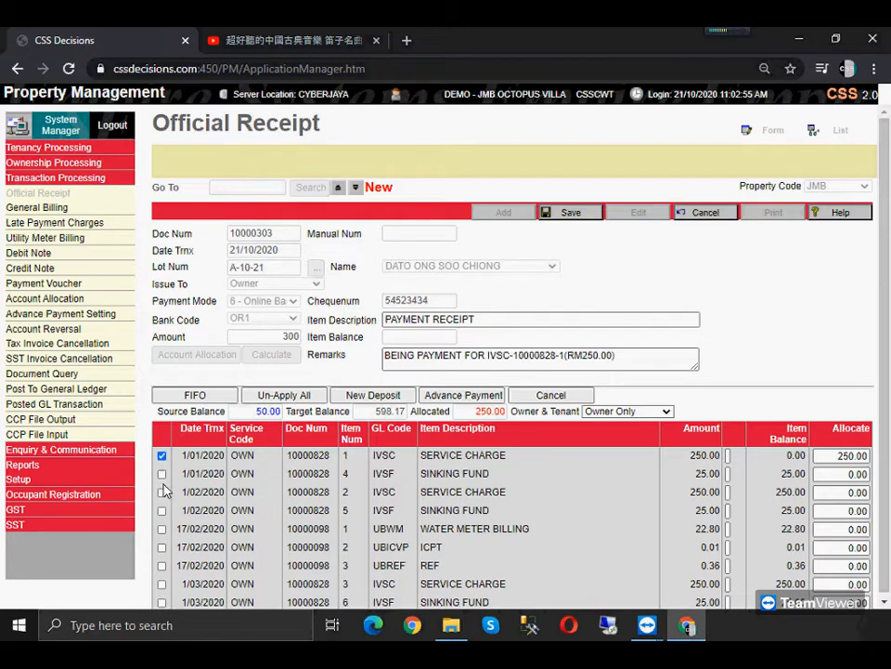
{"action": "left_click", "coordinate": [162, 492]}
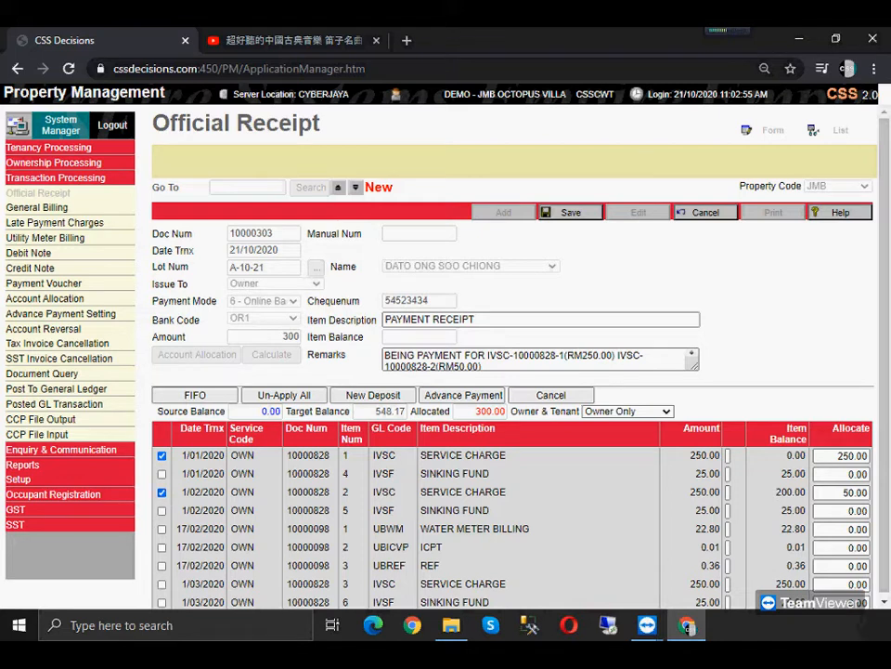
{"action": "left_click", "coordinate": [568, 212]}
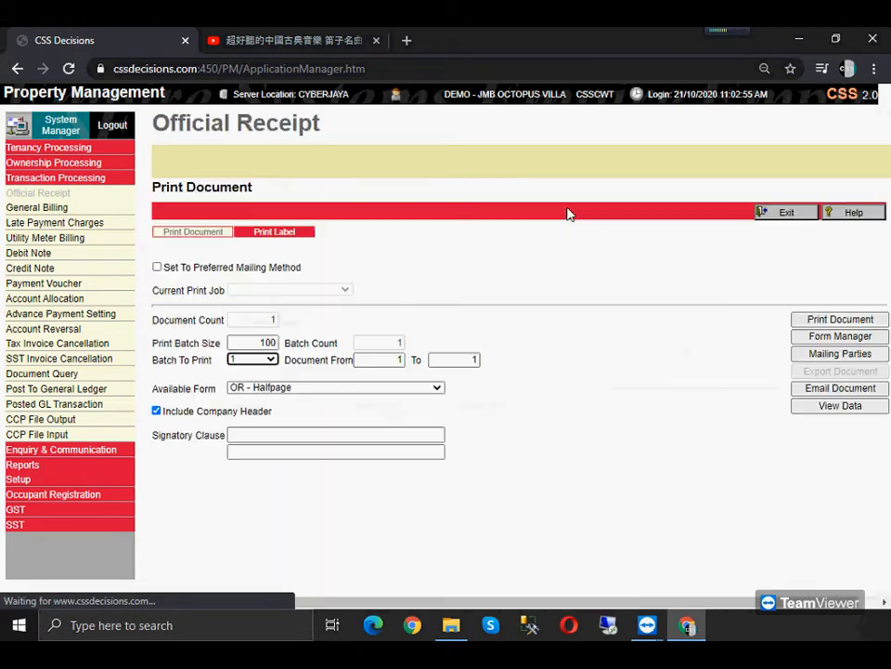
Generate the printable receipt using the form Standard(Eng) - Allocation Items
{"action": "left_click", "coordinate": [279, 389]}
{"action": "left_click", "coordinate": [294, 423]}
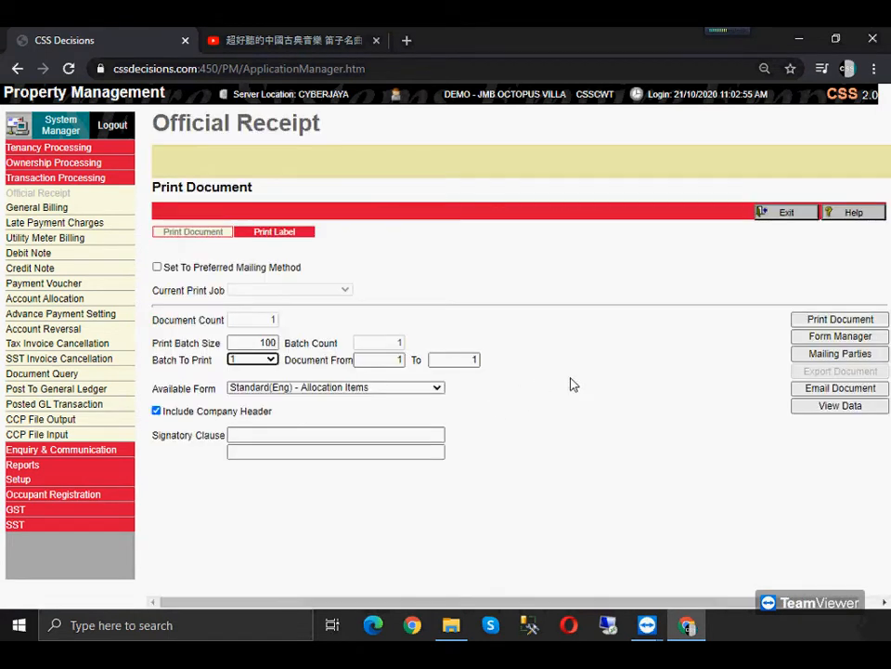
{"action": "left_click", "coordinate": [840, 319]}
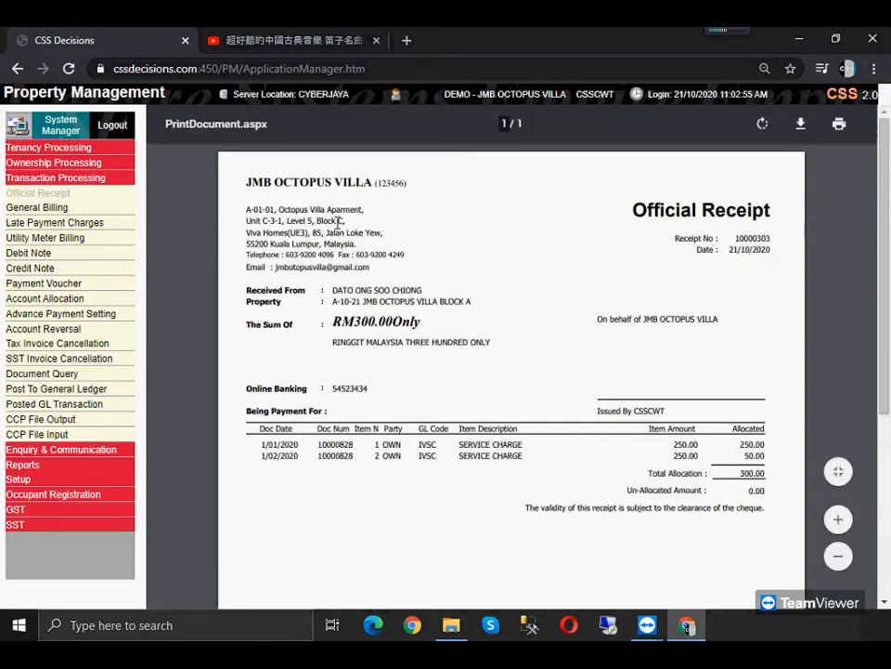
Examine the payer, property, sum, allocated items and issuer on the generated official receipt
{"action": "left_click_drag", "start_coordinate": [252, 290], "coordinate": [414, 326]}
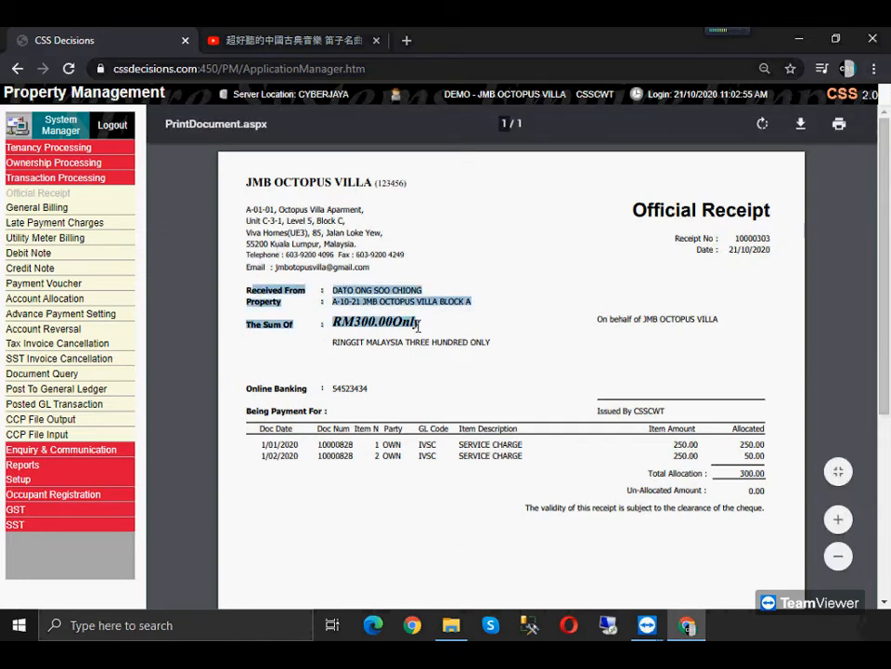
{"action": "left_click", "coordinate": [388, 352]}
{"action": "left_click_drag", "start_coordinate": [342, 323], "coordinate": [458, 342]}
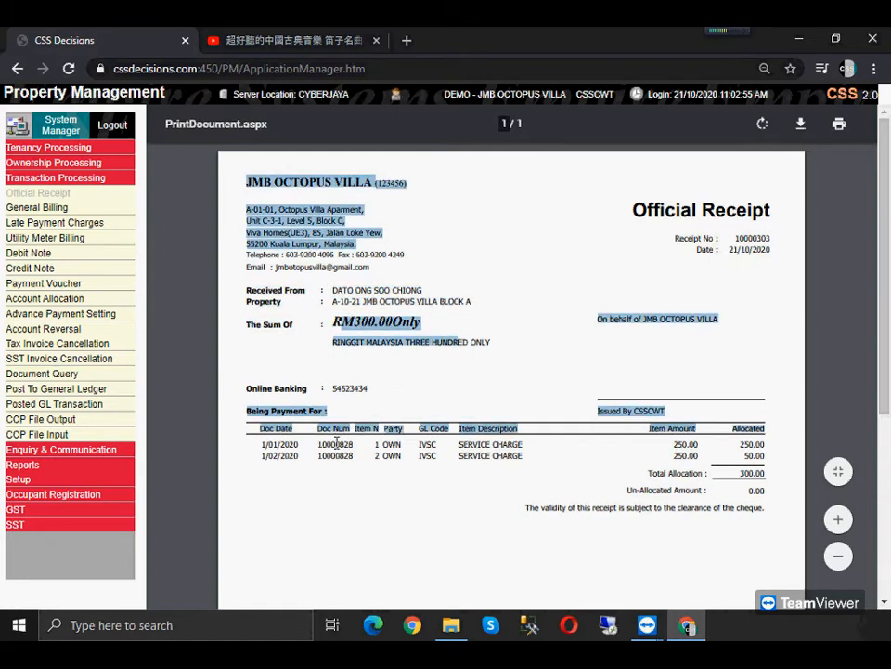
{"action": "left_click_drag", "start_coordinate": [353, 433], "coordinate": [398, 445]}
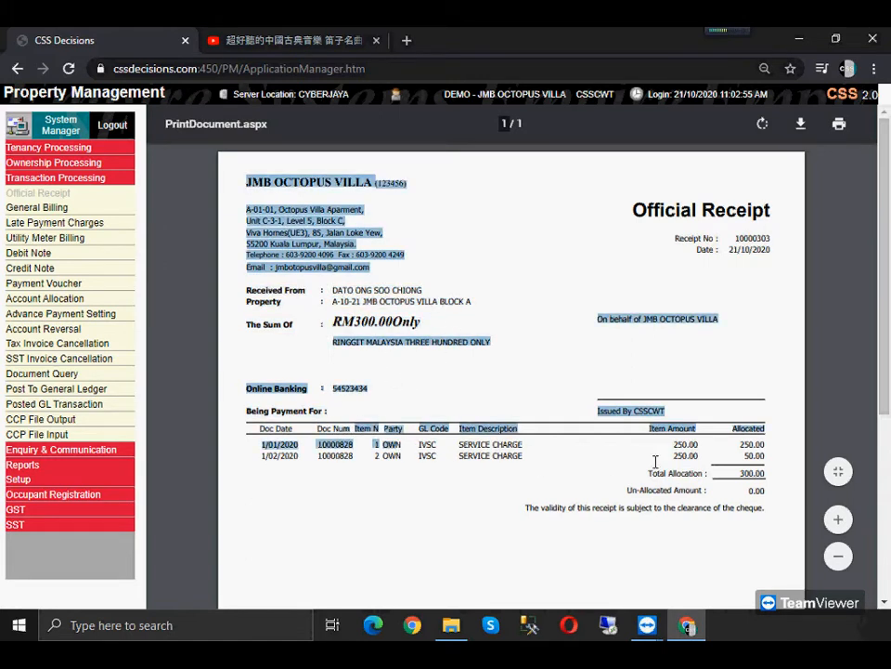
{"action": "left_click", "coordinate": [641, 418]}
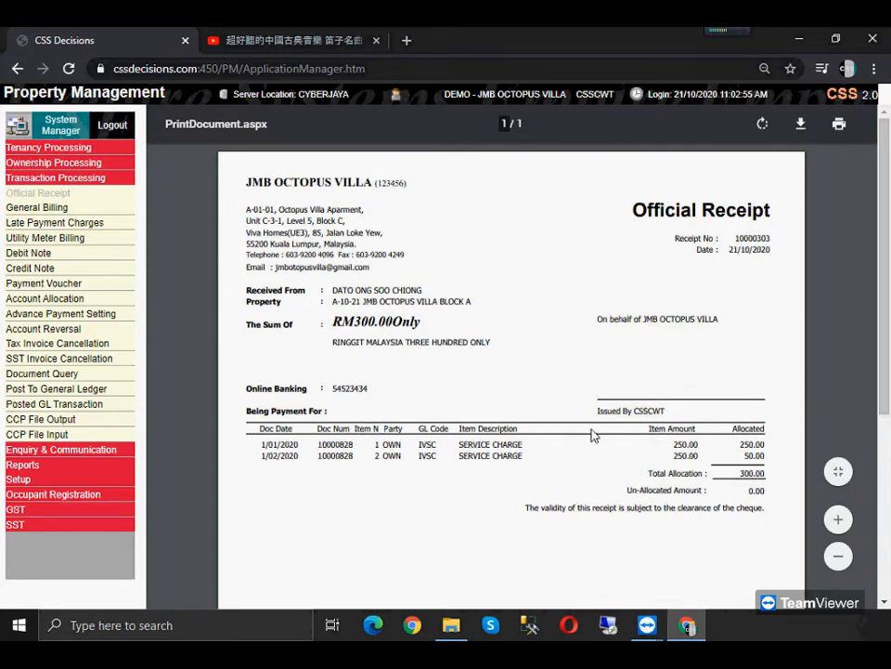
{"action": "double_click", "coordinate": [655, 411]}
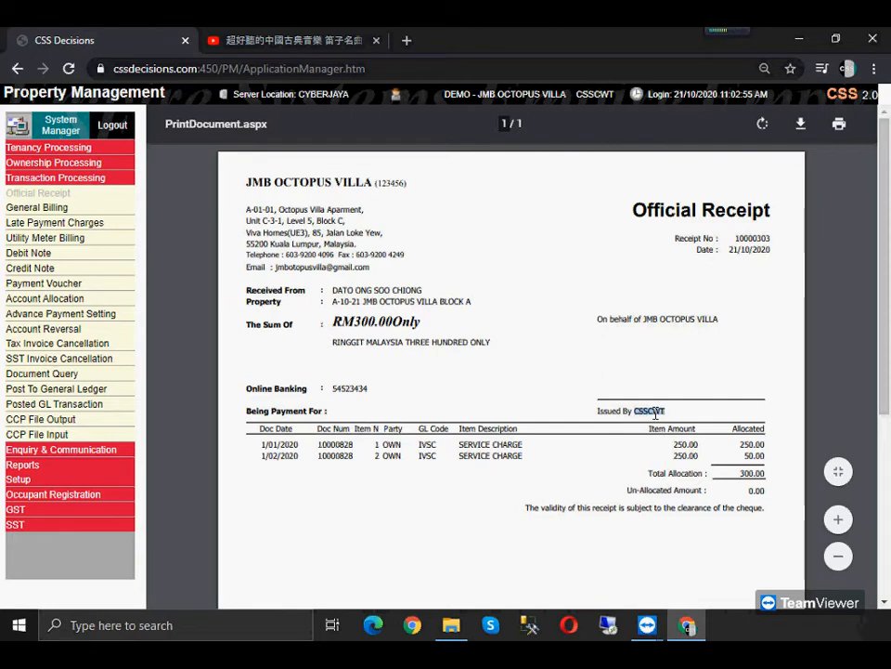
Leave the print document page and display the most recently saved official receipt
{"action": "left_click", "coordinate": [17, 68]}
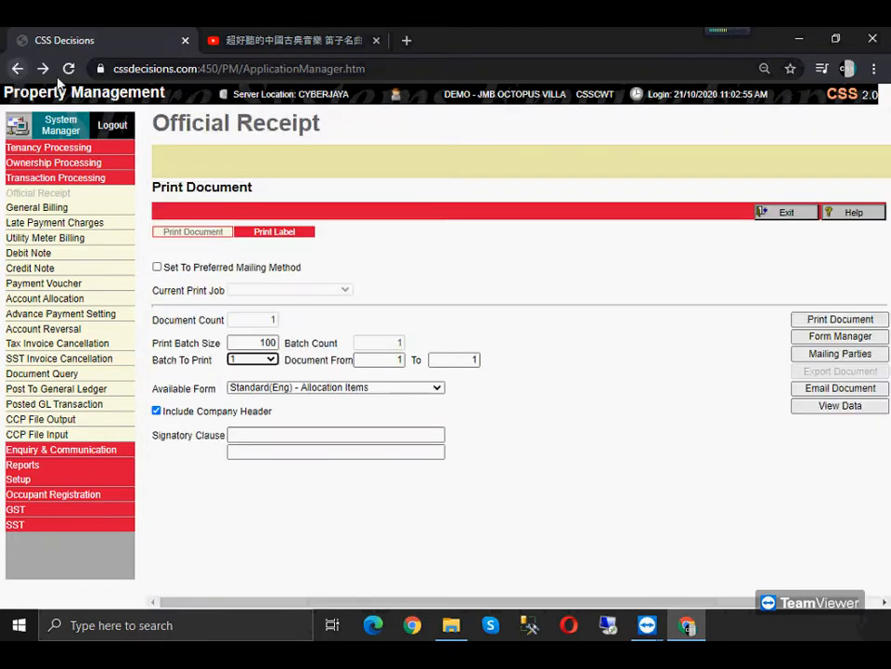
{"action": "left_click", "coordinate": [788, 216]}
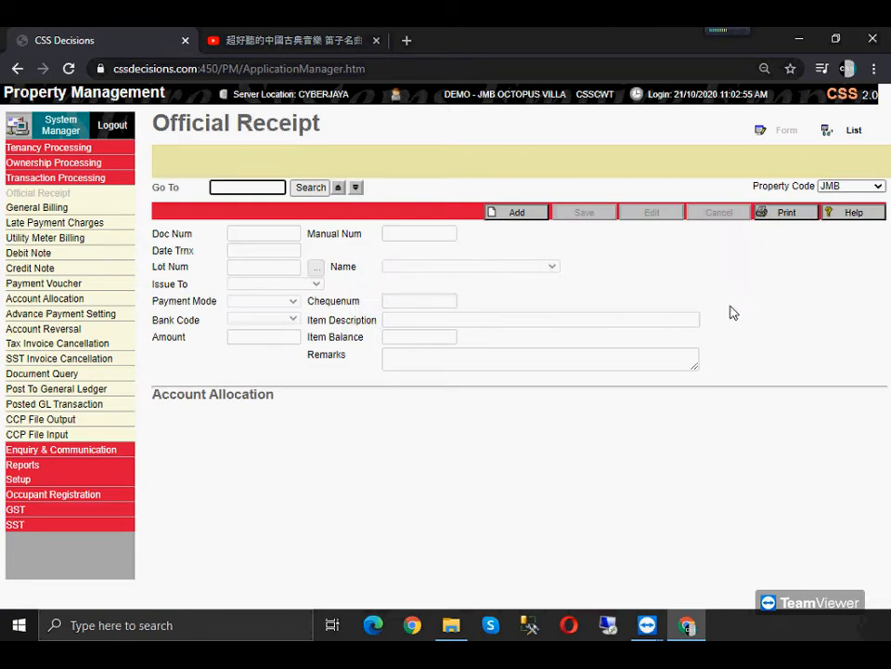
{"action": "left_click", "coordinate": [338, 186]}
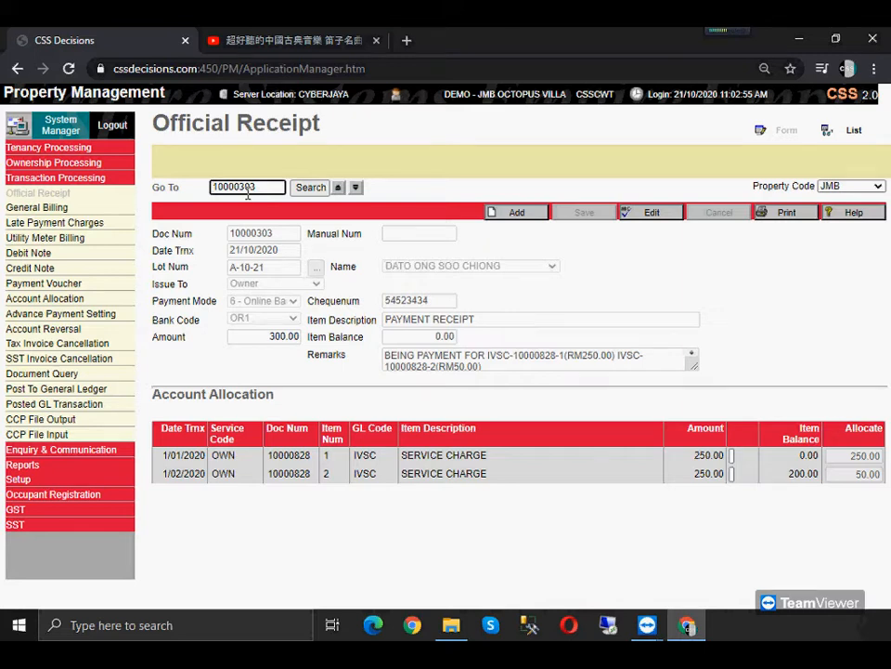
Start a selective scan in General Billing and include all the listed billing codes
{"action": "left_click", "coordinate": [56, 207]}
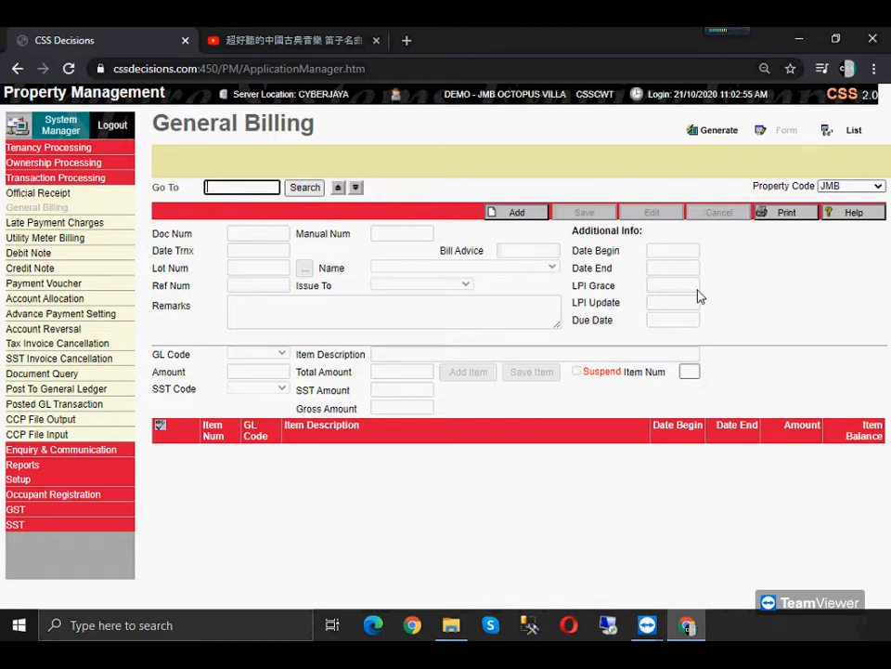
{"action": "left_click", "coordinate": [722, 132]}
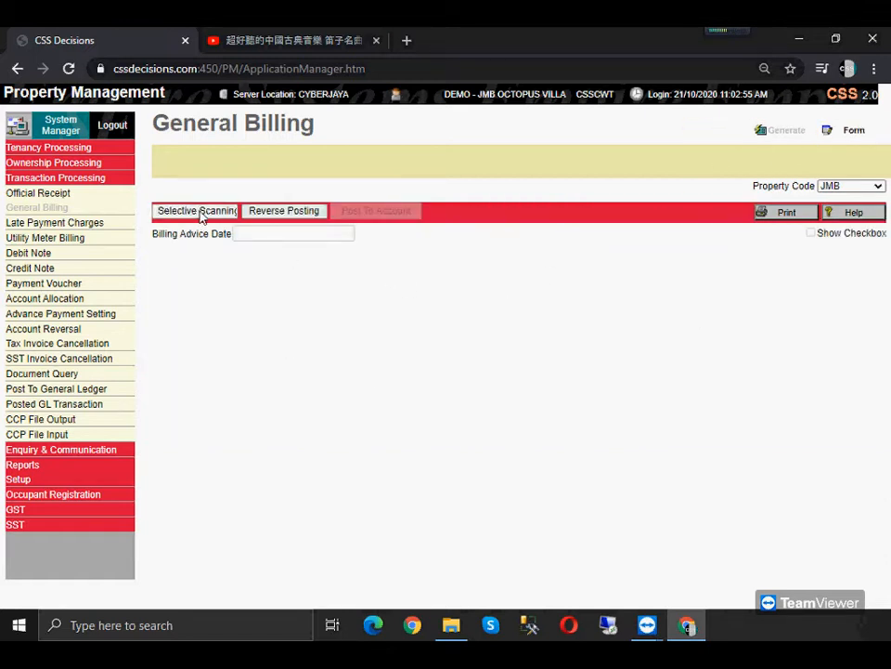
{"action": "left_click", "coordinate": [201, 212]}
{"action": "left_click", "coordinate": [796, 219]}
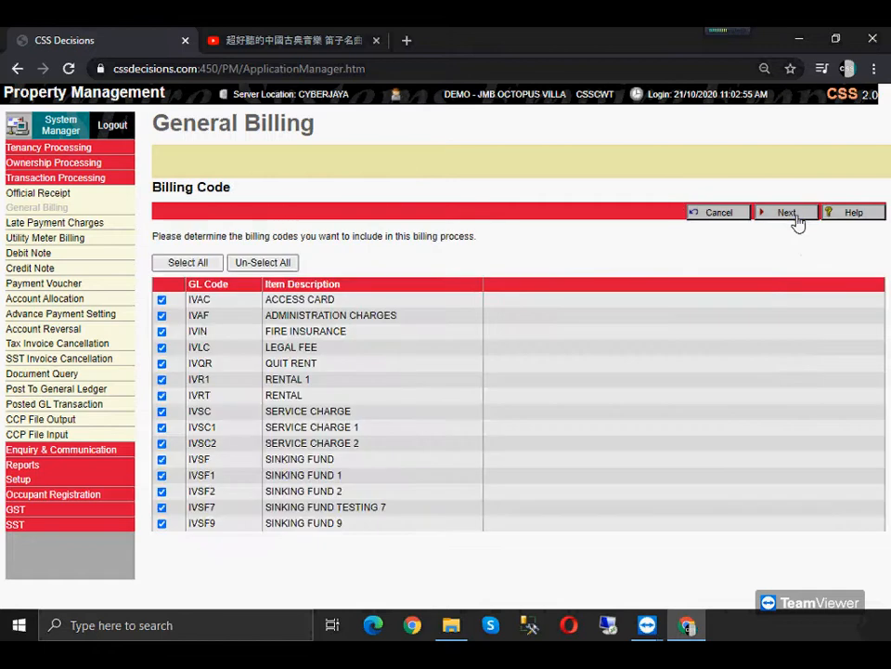
{"action": "left_click", "coordinate": [788, 220]}
Generate the billing items for Party Batch 1 of 80 parties, and return to the billing form without posting them
{"action": "left_click", "coordinate": [205, 316]}
{"action": "left_click", "coordinate": [256, 319]}
{"action": "left_click", "coordinate": [258, 336]}
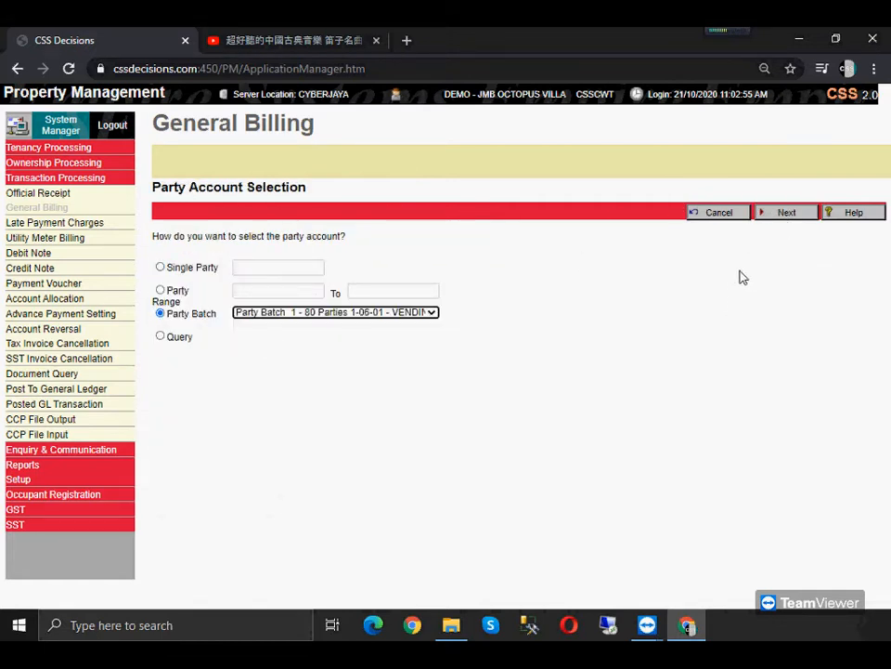
{"action": "left_click", "coordinate": [779, 215]}
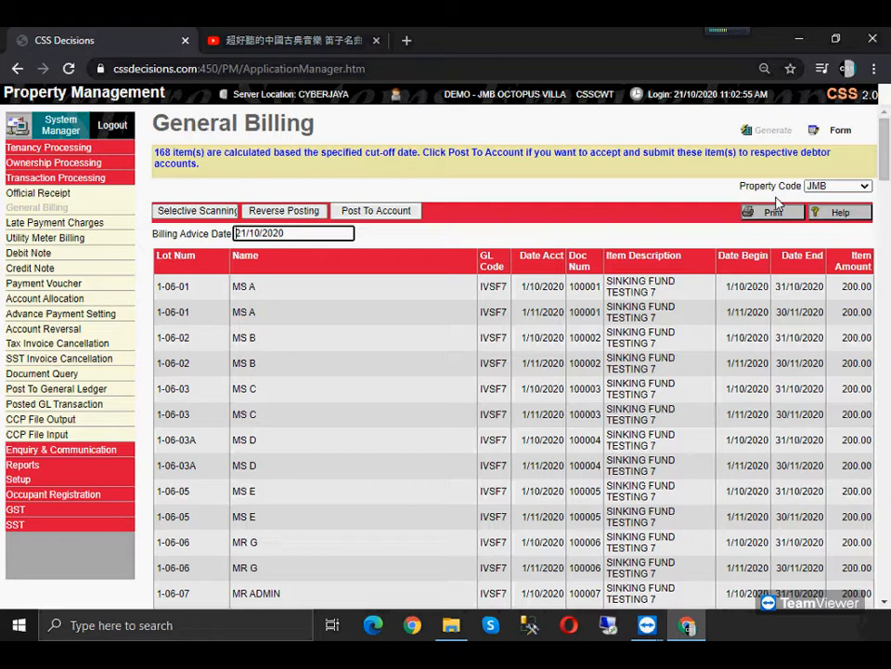
{"action": "left_click", "coordinate": [843, 132]}
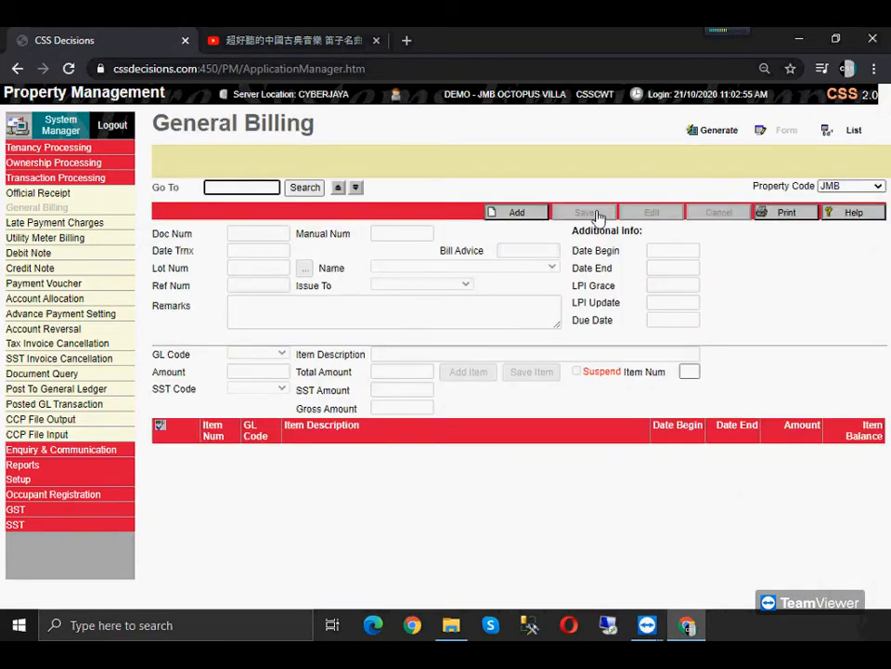
Open a new billing document and examine the existing GL codes in the GL Code setup
{"action": "left_click", "coordinate": [507, 215]}
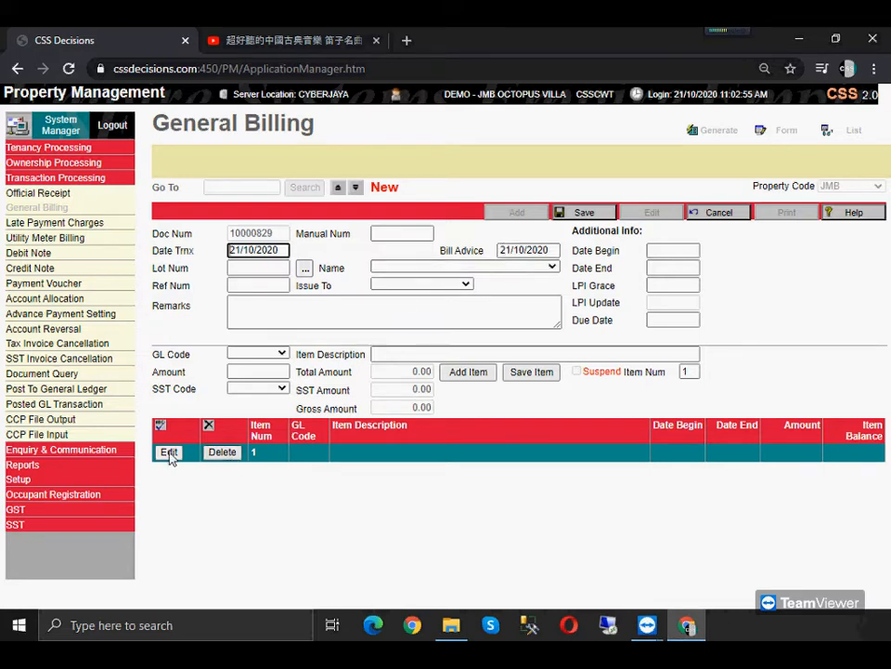
{"action": "left_click", "coordinate": [17, 479]}
{"action": "left_click", "coordinate": [53, 315]}
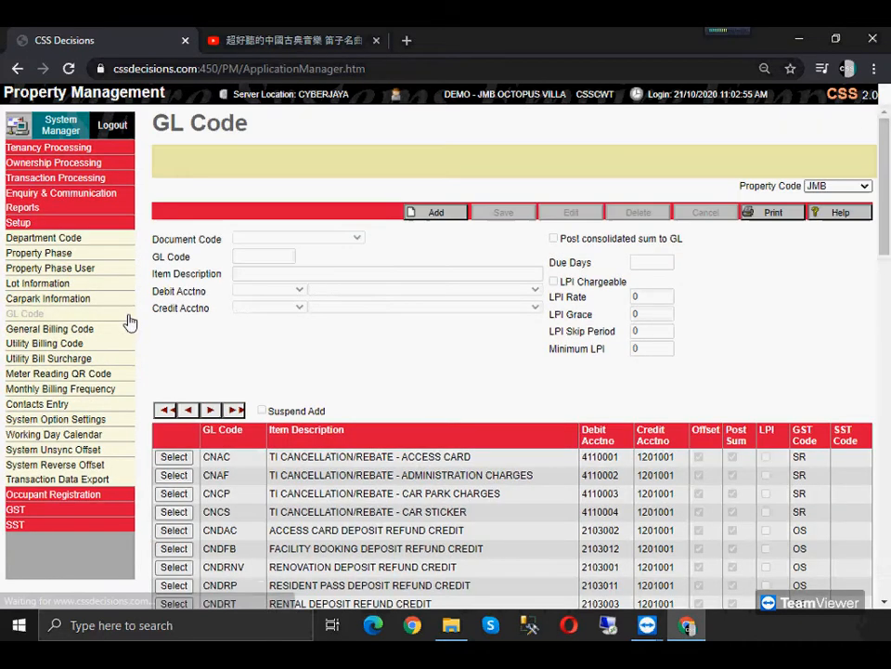
{"action": "scroll", "coordinate": [400, 334], "scroll_direction": "down", "scroll_amount": 8}
{"action": "scroll", "coordinate": [396, 325], "scroll_direction": "down", "scroll_amount": 10}
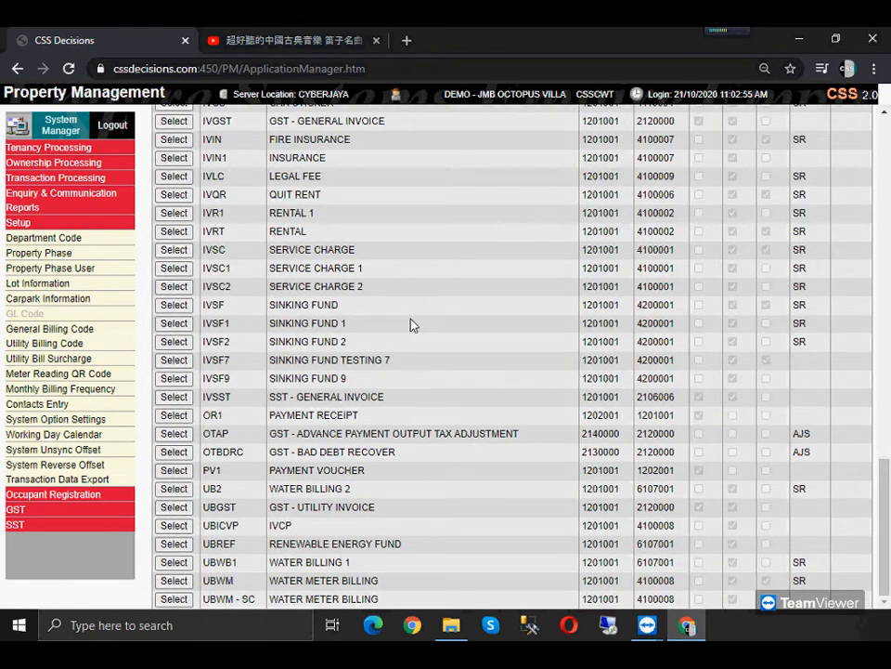
{"action": "scroll", "coordinate": [409, 325], "scroll_direction": "up", "scroll_amount": 4}
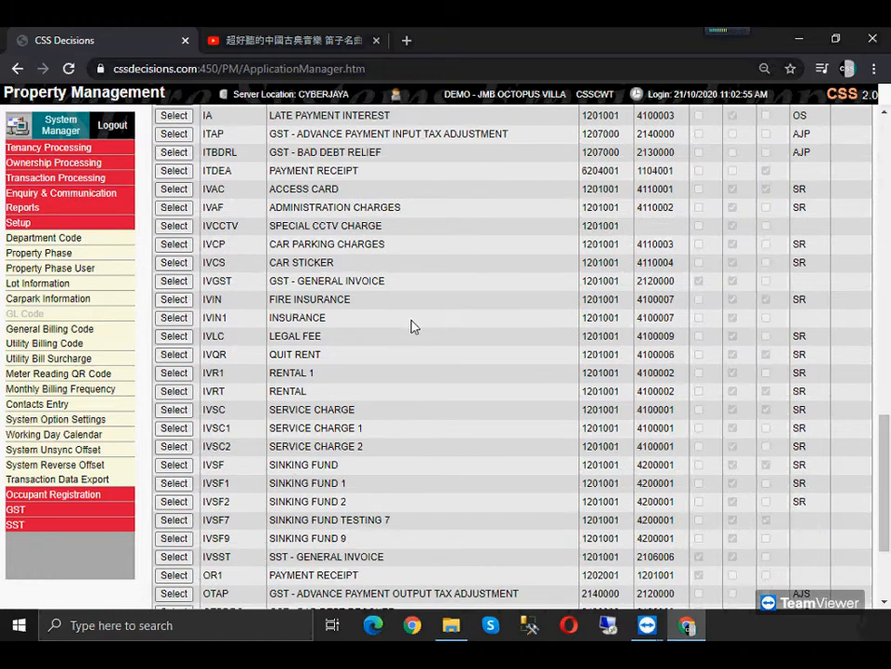
{"action": "scroll", "coordinate": [414, 325], "scroll_direction": "up", "scroll_amount": 15}
Add GL code IVWC under document code IV - Invoice with the item description WHEEL CLAMPING, and save it
{"action": "left_click", "coordinate": [438, 156]}
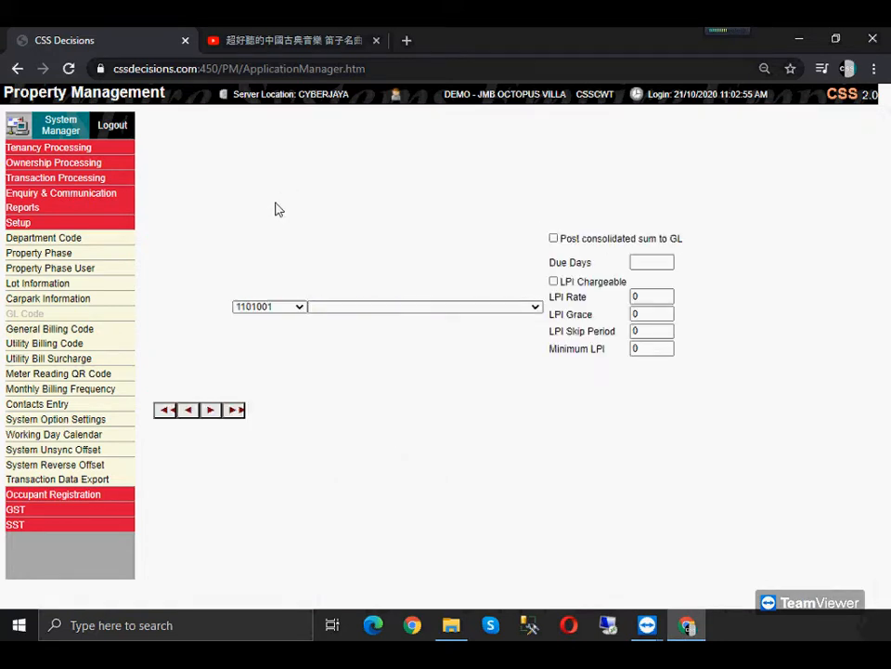
{"action": "left_click", "coordinate": [281, 238]}
{"action": "left_click", "coordinate": [283, 248]}
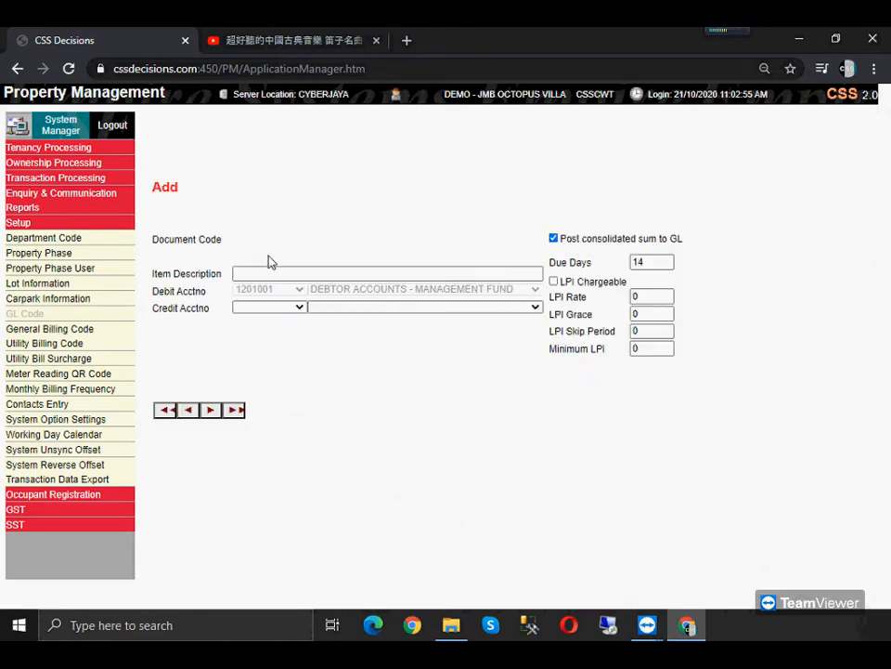
{"action": "type", "text": "WC"}
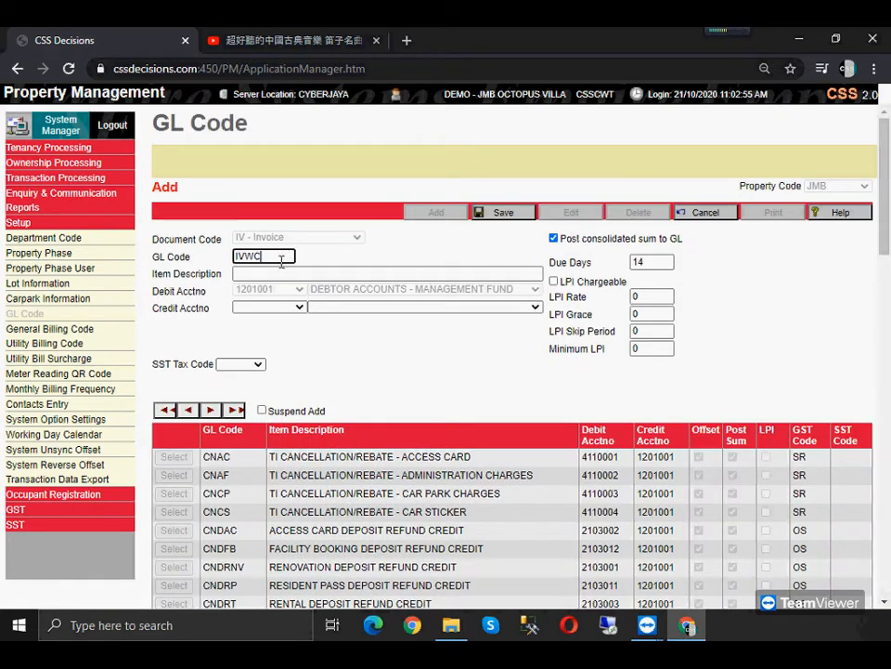
{"action": "left_click", "coordinate": [284, 271]}
{"action": "type", "text": "WHE"}
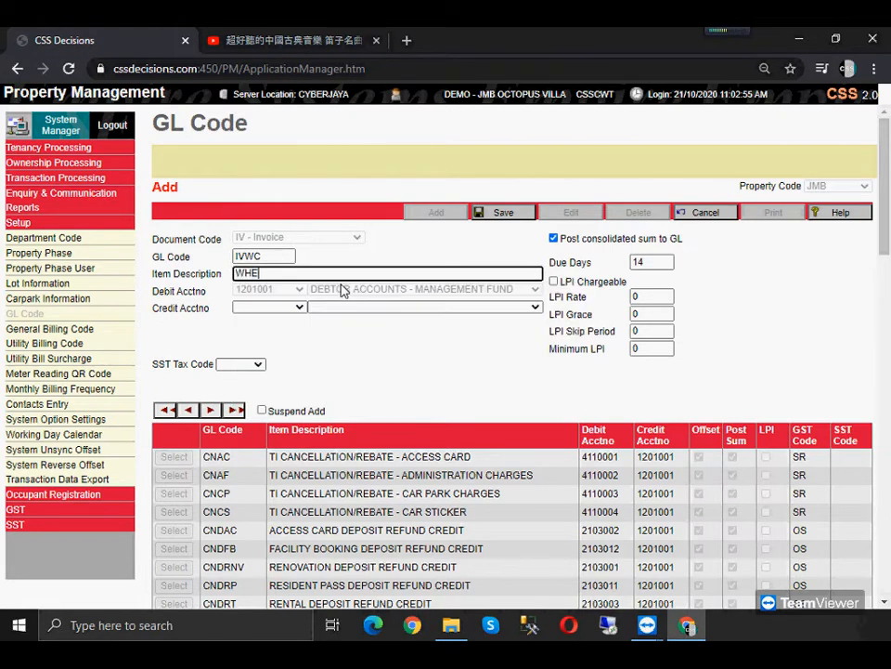
{"action": "type", "text": "EL CLAMPING"}
{"action": "left_click", "coordinate": [497, 216]}
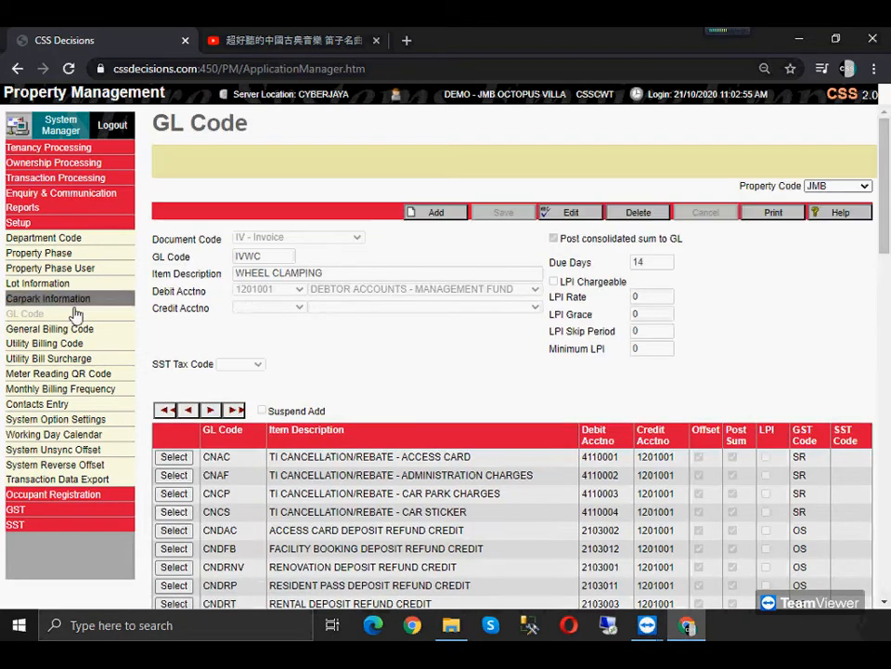
Create a new General Billing document for the owner of lot A-10-21
{"action": "left_click", "coordinate": [96, 177]}
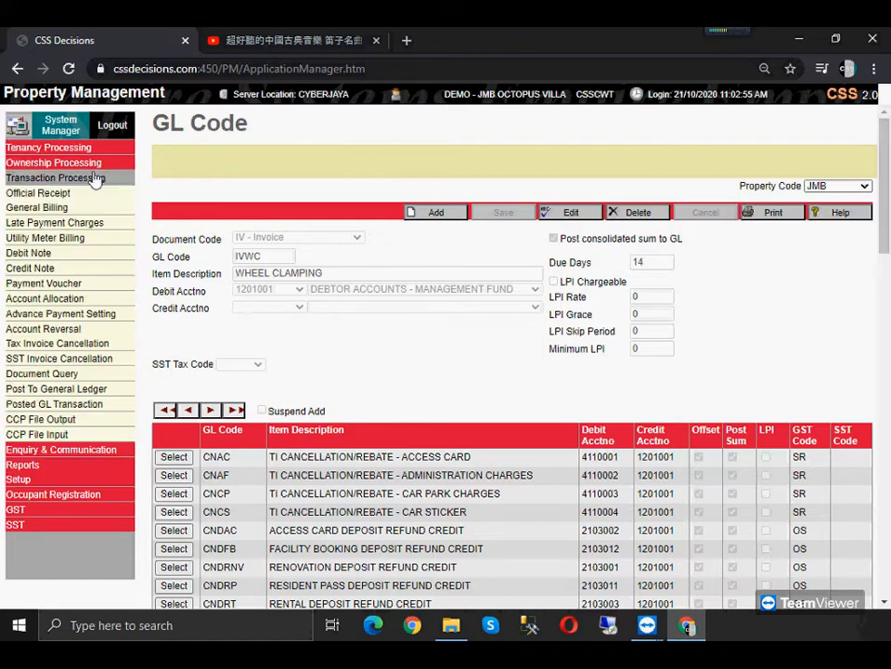
{"action": "left_click", "coordinate": [81, 207]}
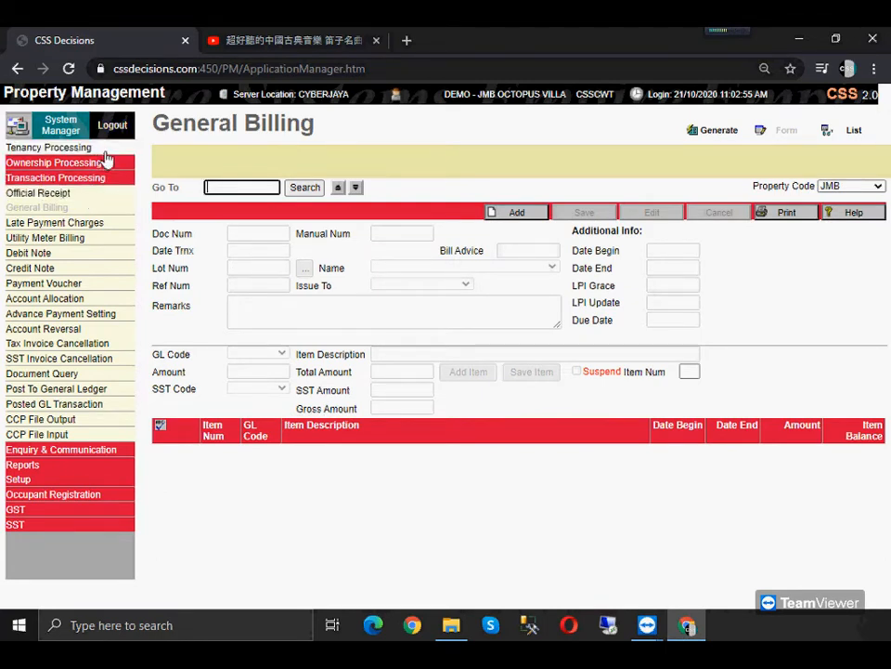
{"action": "left_click", "coordinate": [508, 214]}
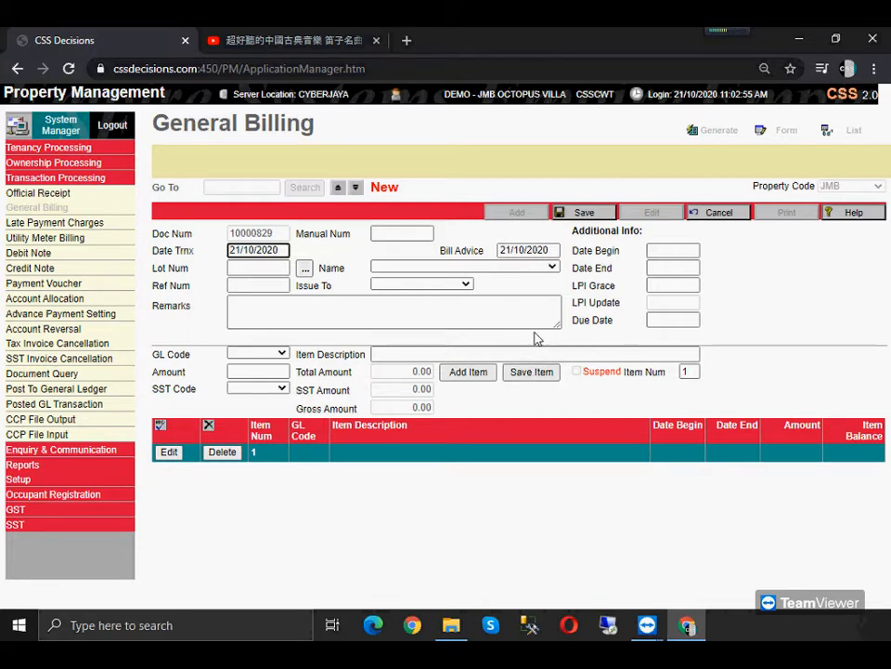
{"action": "left_click", "coordinate": [305, 267]}
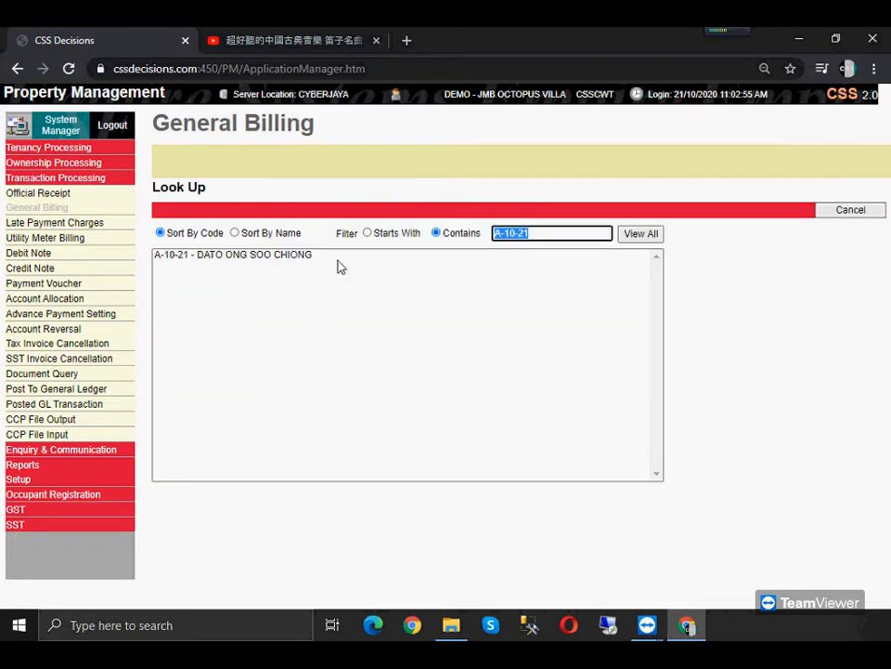
{"action": "left_click", "coordinate": [342, 265]}
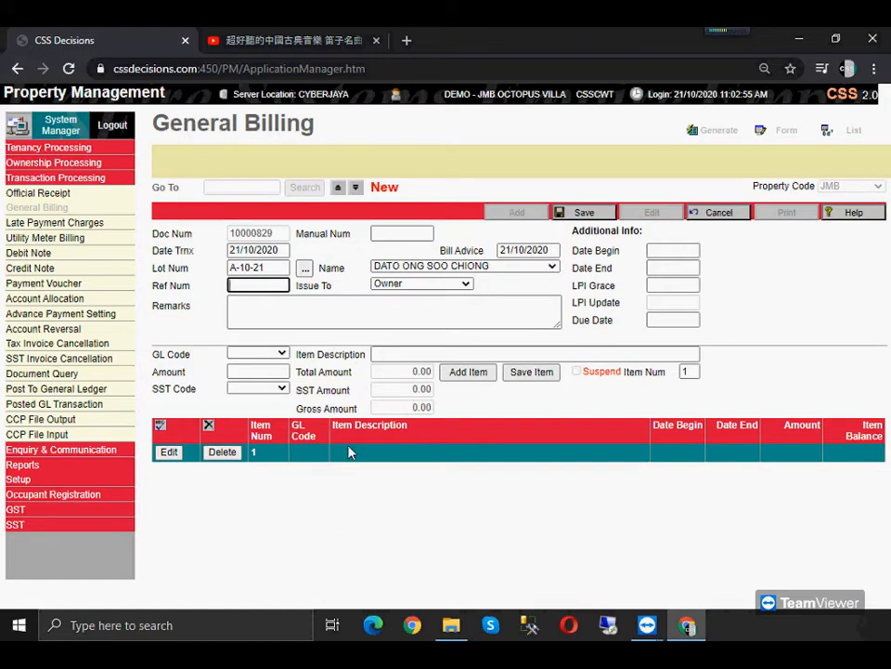
Enter the billing remarks ILLEGAL PARKING IN CAR PARK 1001
{"action": "left_click", "coordinate": [279, 316]}
{"action": "type", "text": "ILLEGAL PARKING IN CAR PAR"}
{"action": "key", "text": "BackSpace"}
{"action": "key", "text": "BackSpace"}
{"action": "type", "text": "PAR K 1001"}
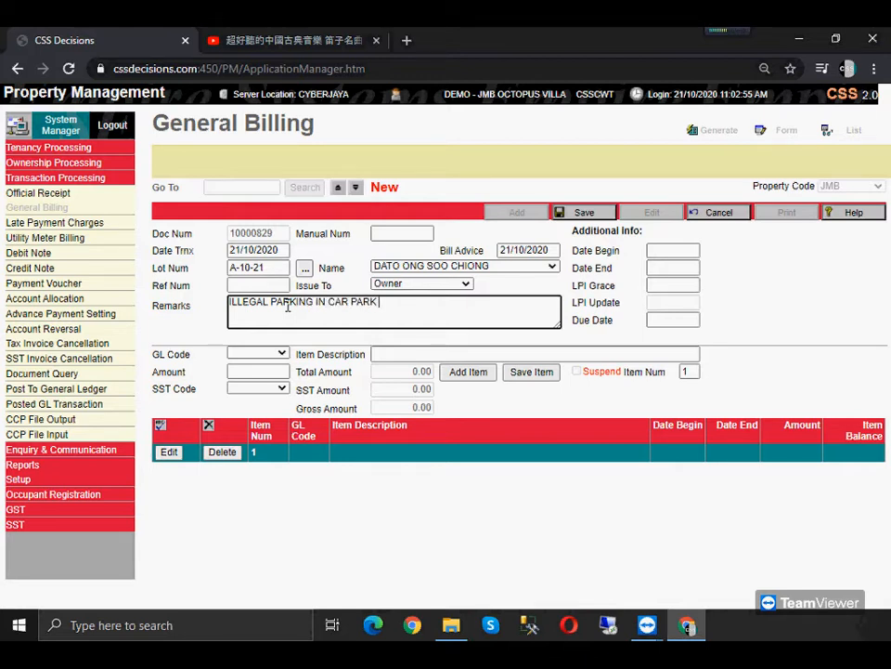
{"action": "key", "text": "Tab"}
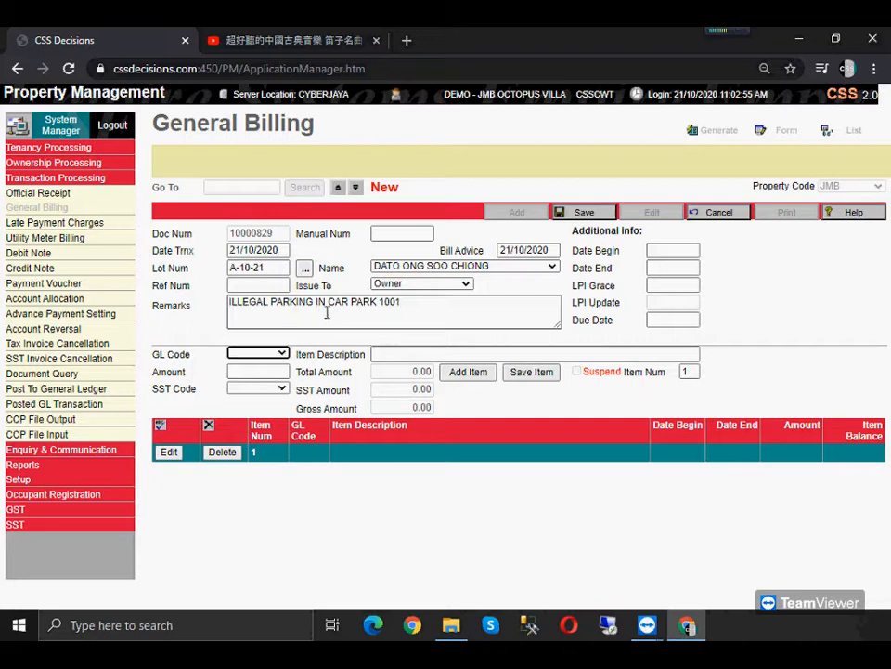
Set the item's GL code to IVWC and its description to WHEEL CLAMPING ON 21 OCT 2020
{"action": "left_click", "coordinate": [269, 353]}
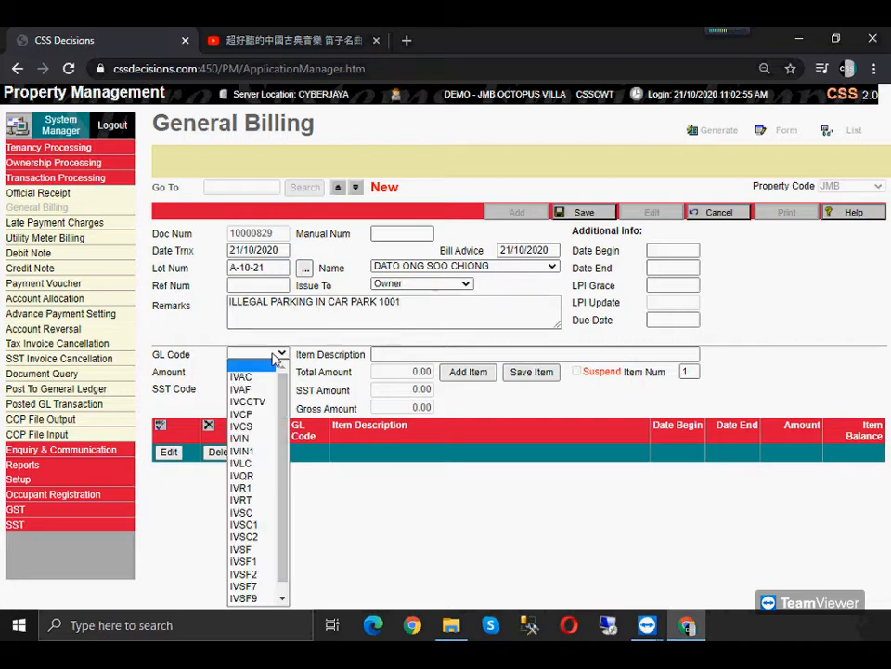
{"action": "left_click", "coordinate": [253, 599]}
{"action": "left_click", "coordinate": [509, 351]}
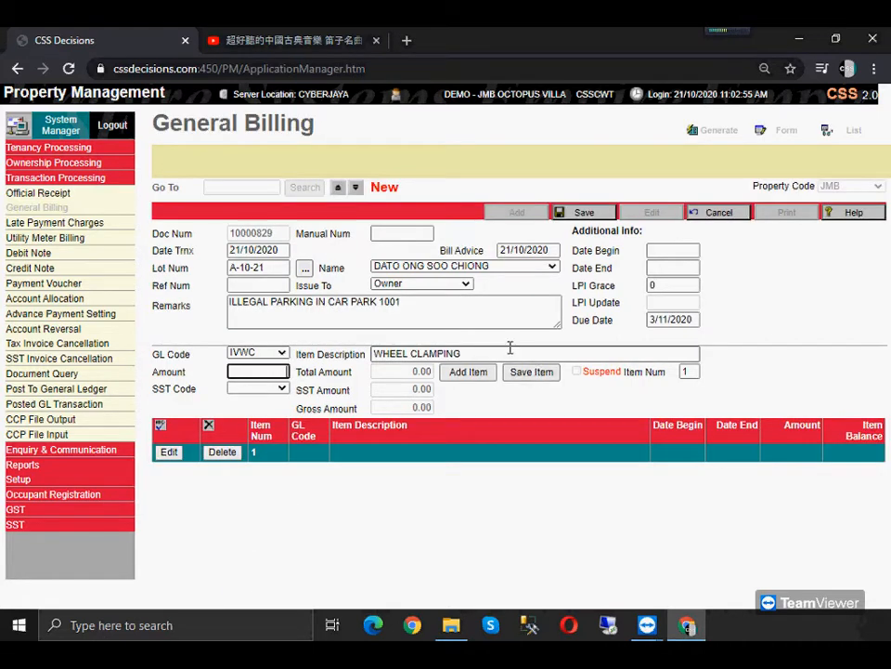
{"action": "left_click_drag", "start_coordinate": [464, 354], "coordinate": [720, 352]}
{"action": "key", "text": "BackSpace"}
{"action": "type", "text": "ON 21"}
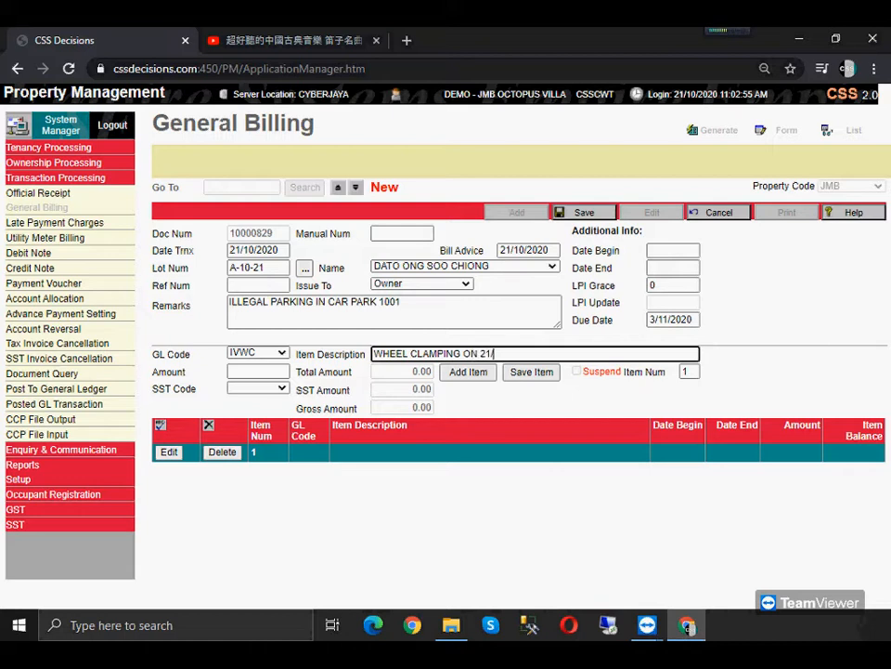
{"action": "type", "text": " OCT 2020"}
{"action": "key", "text": "Tab"}
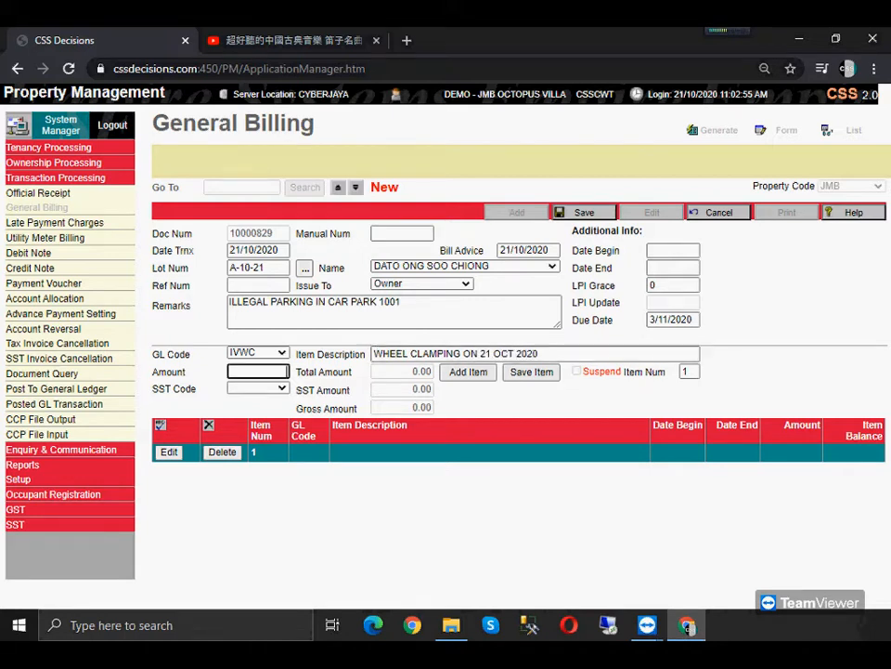
Set the wheel clamping item's amount to 50 and save the billing document
{"action": "type", "text": "50"}
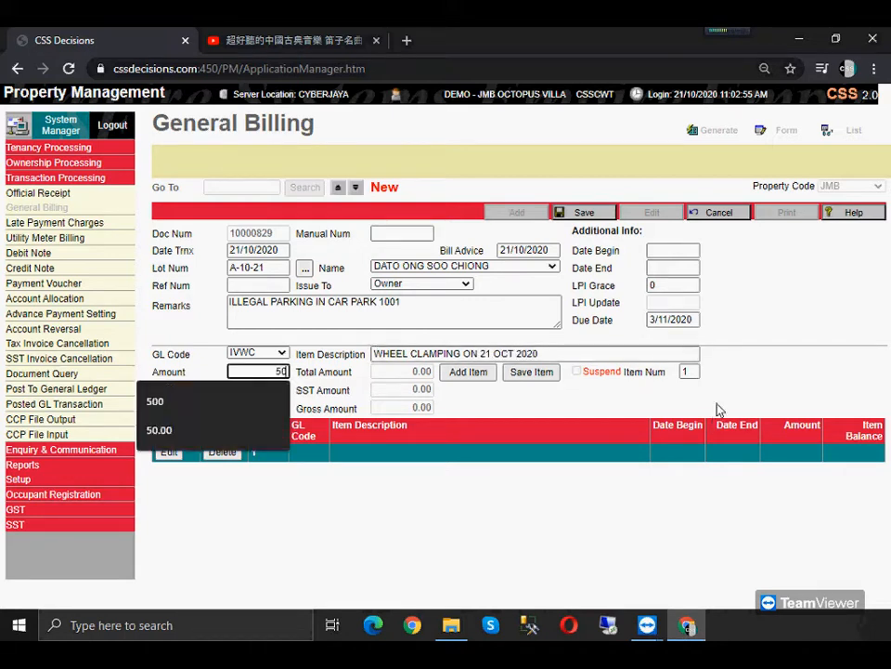
{"action": "key", "text": "Escape"}
{"action": "left_click", "coordinate": [576, 212]}
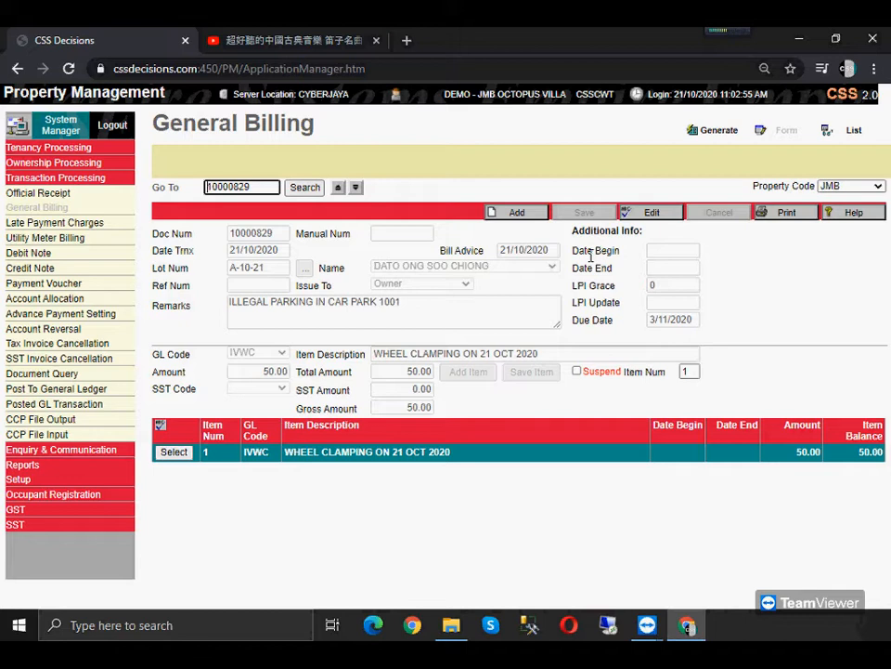
Start a global scan in the Reminder Cabinet using Automatic Sequence for the reminder names
{"action": "left_click", "coordinate": [109, 453]}
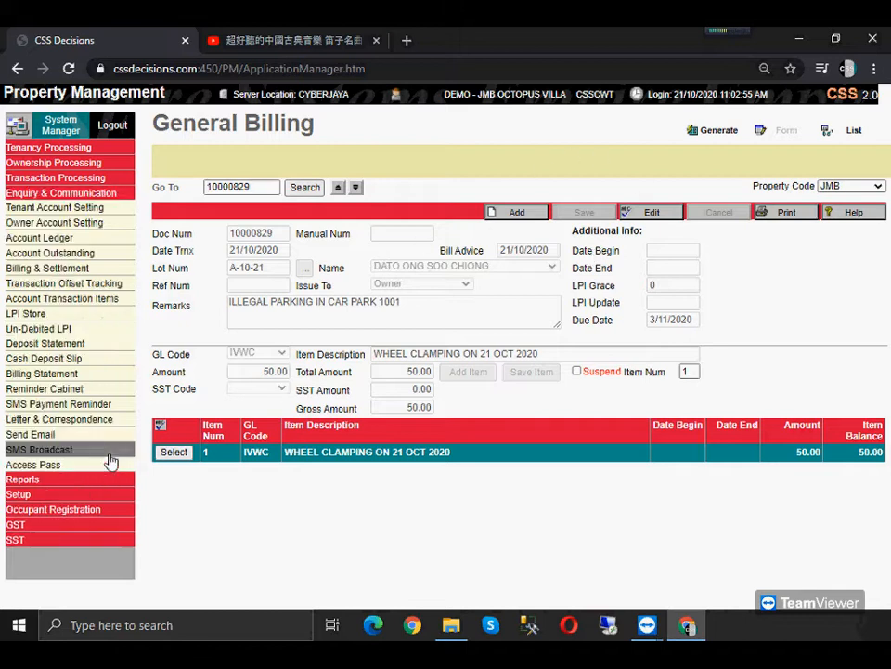
{"action": "left_click", "coordinate": [88, 390]}
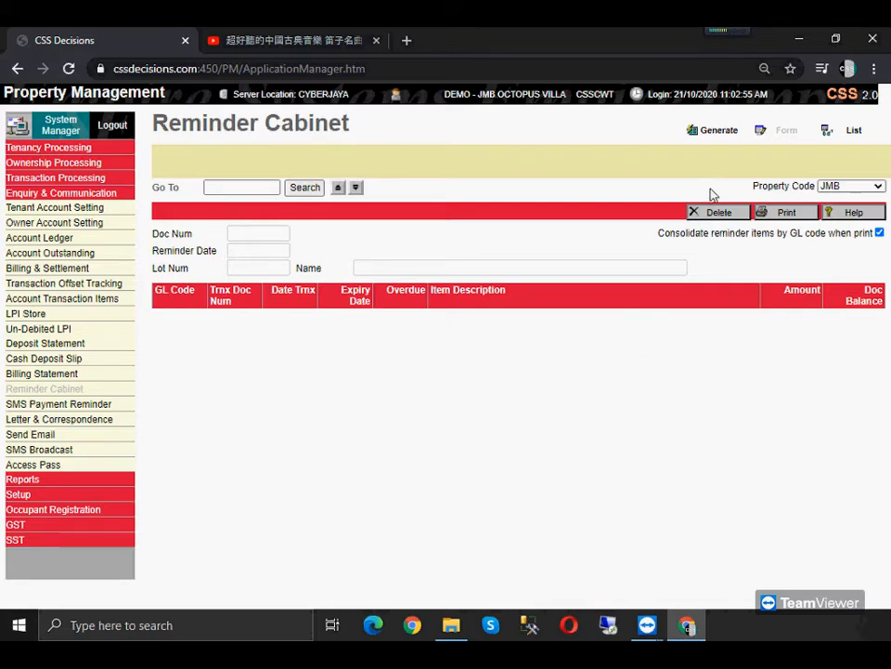
{"action": "left_click", "coordinate": [715, 139]}
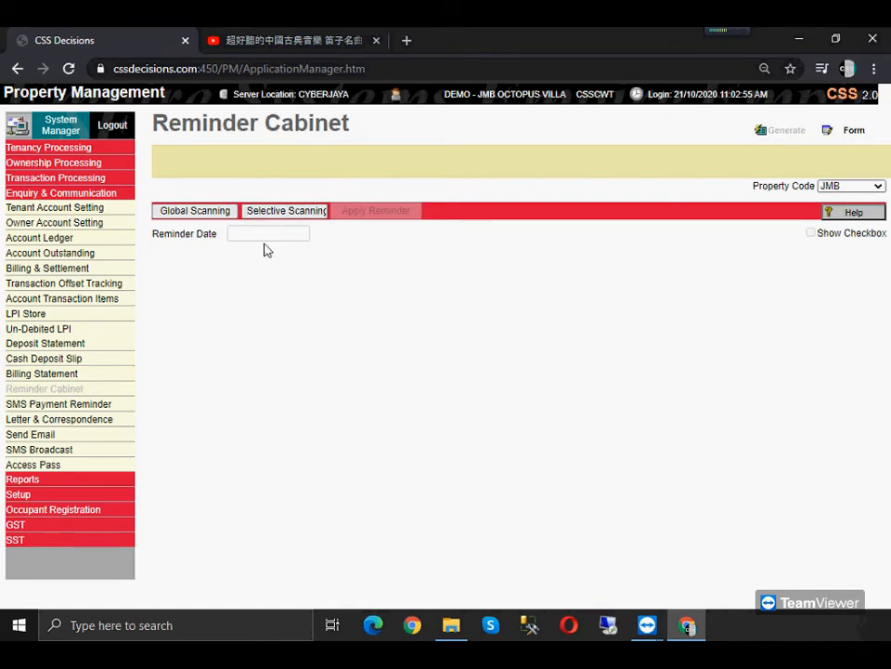
{"action": "left_click", "coordinate": [208, 212]}
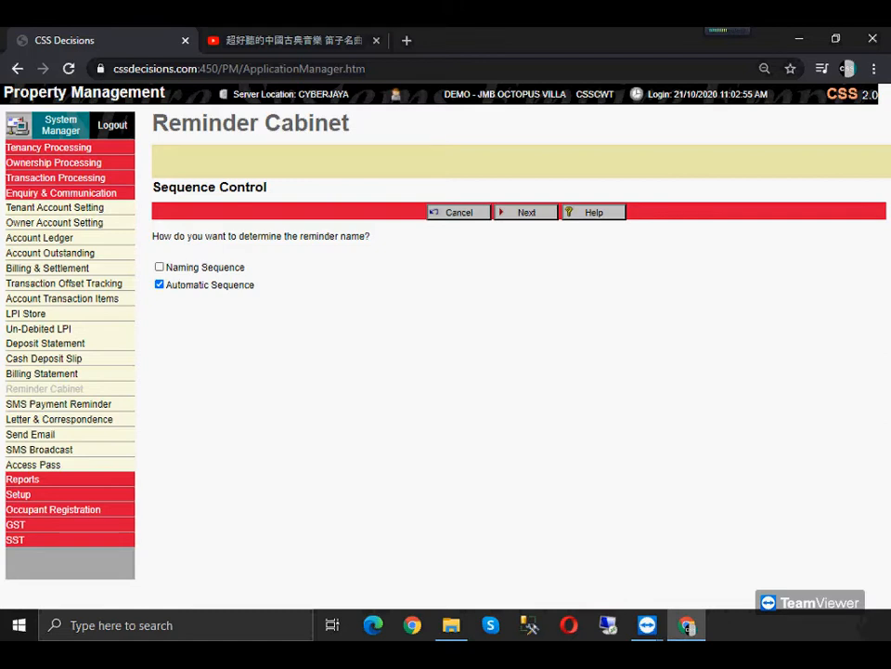
{"action": "left_click", "coordinate": [513, 215]}
Generate the reminder list for First, Second and Final Reminder and Demand Notice with the entry date 21/10/2020
{"action": "left_click", "coordinate": [207, 315]}
{"action": "left_click", "coordinate": [216, 332]}
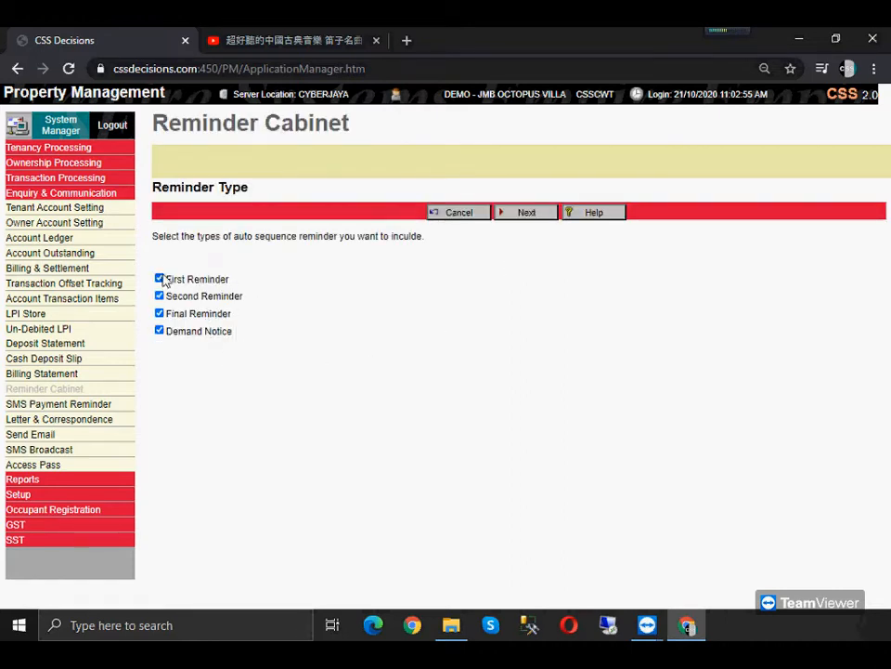
{"action": "left_click", "coordinate": [528, 211]}
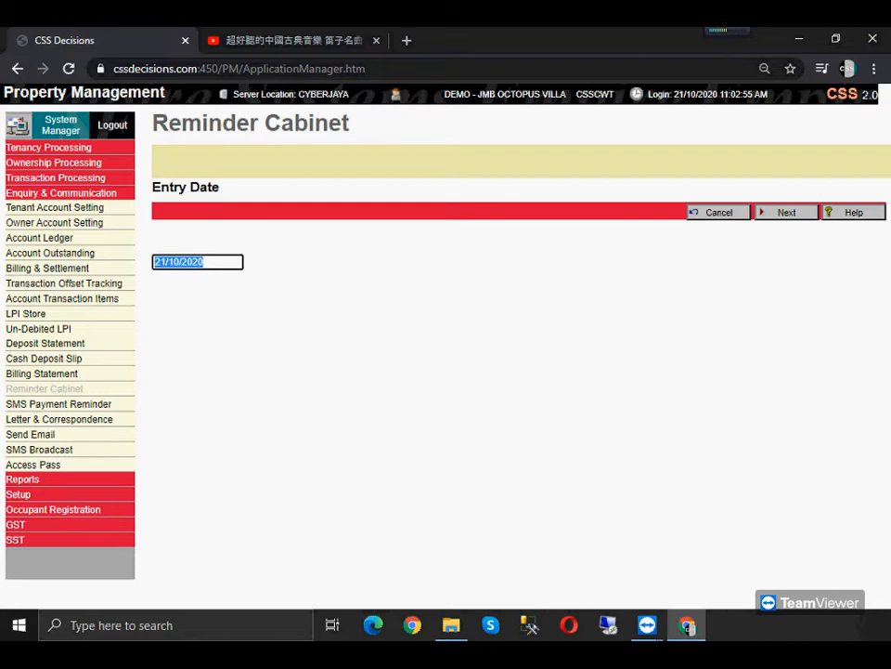
{"action": "left_click", "coordinate": [789, 214]}
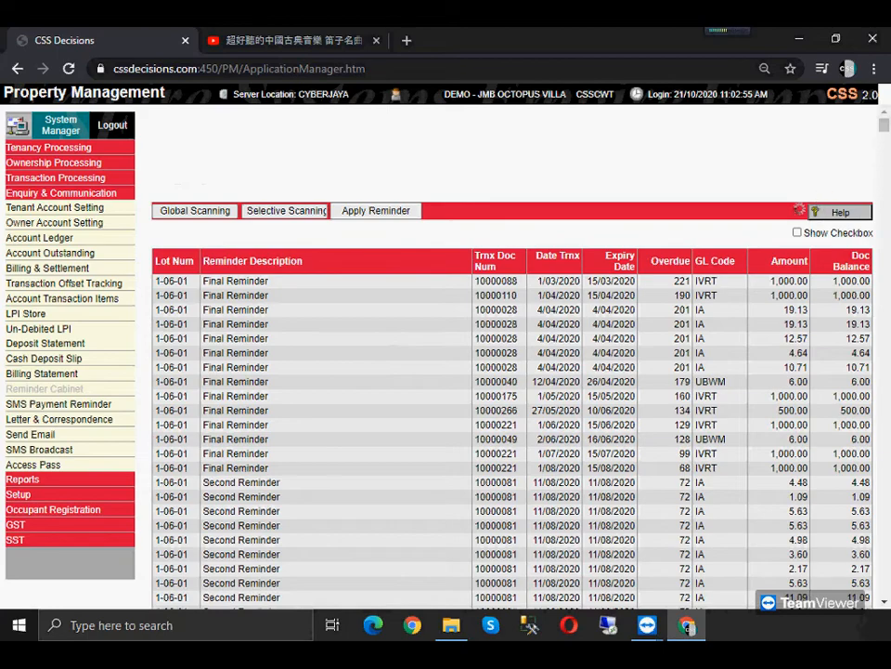
Look through the matured items in the globally scanned reminder list
{"action": "scroll", "coordinate": [668, 279], "scroll_direction": "down", "scroll_amount": 5}
{"action": "scroll", "coordinate": [676, 275], "scroll_direction": "down", "scroll_amount": 15}
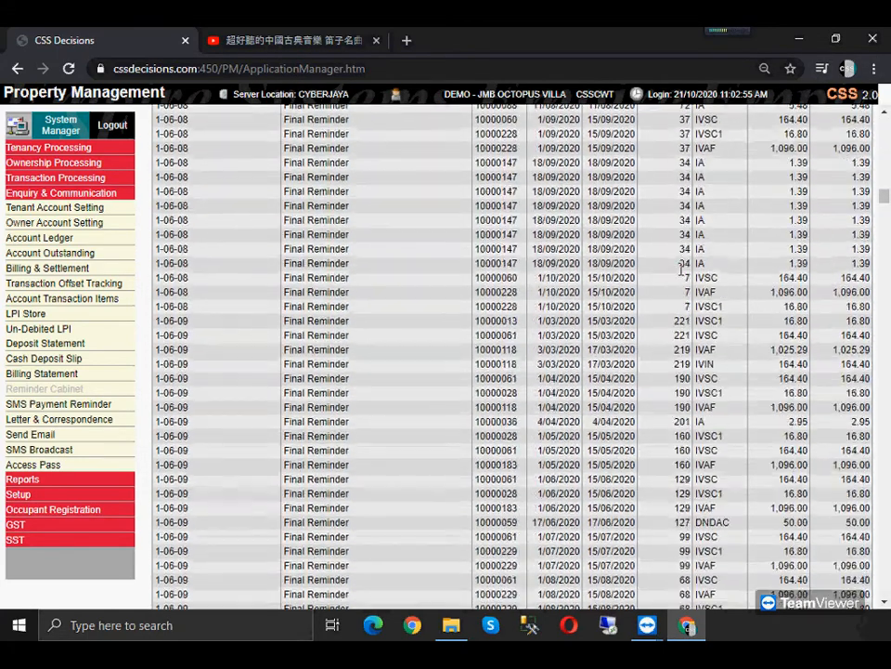
{"action": "scroll", "coordinate": [682, 269], "scroll_direction": "down", "scroll_amount": 15}
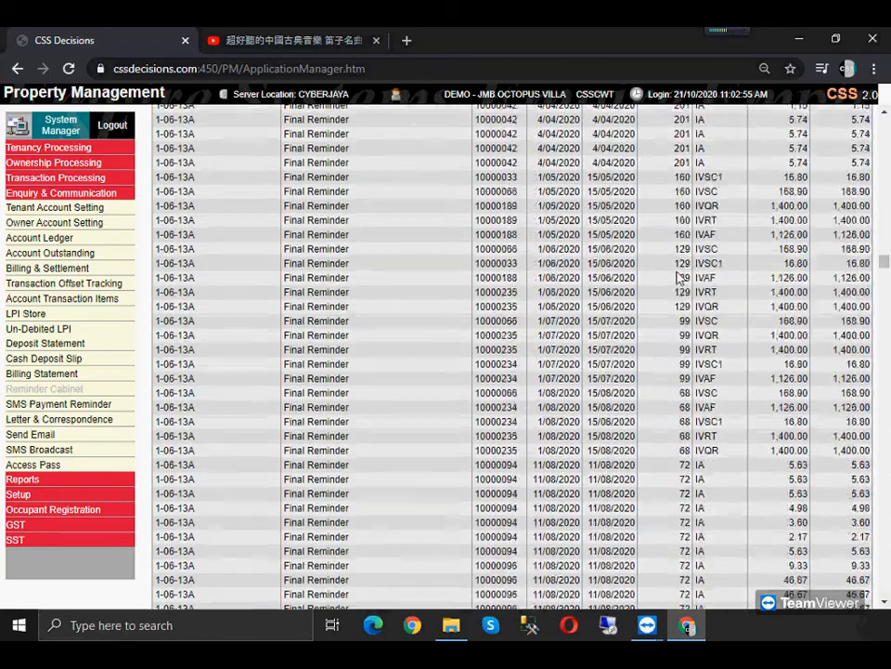
{"action": "scroll", "coordinate": [681, 277], "scroll_direction": "down", "scroll_amount": 15}
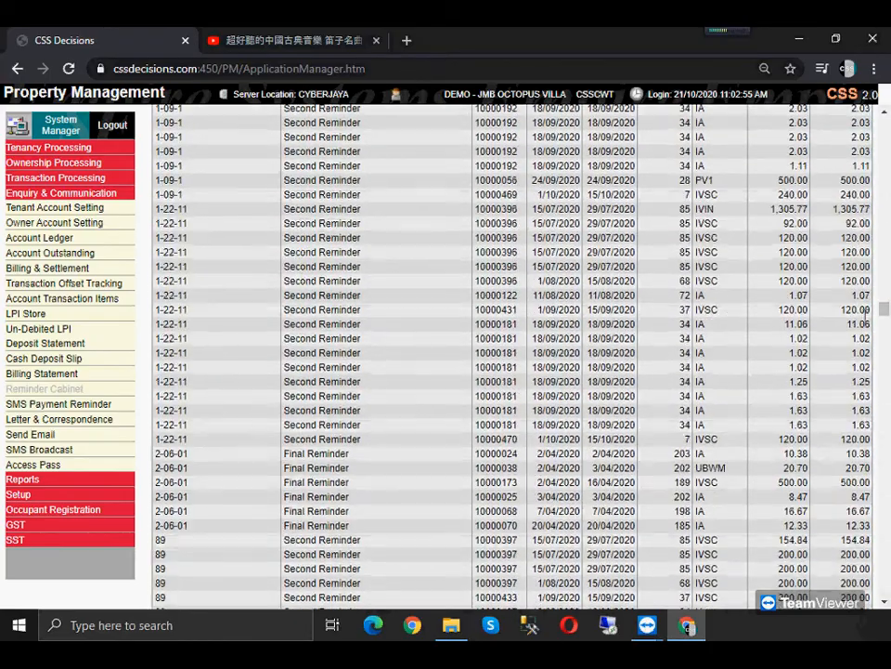
{"action": "left_click_drag", "start_coordinate": [883, 311], "coordinate": [882, 121]}
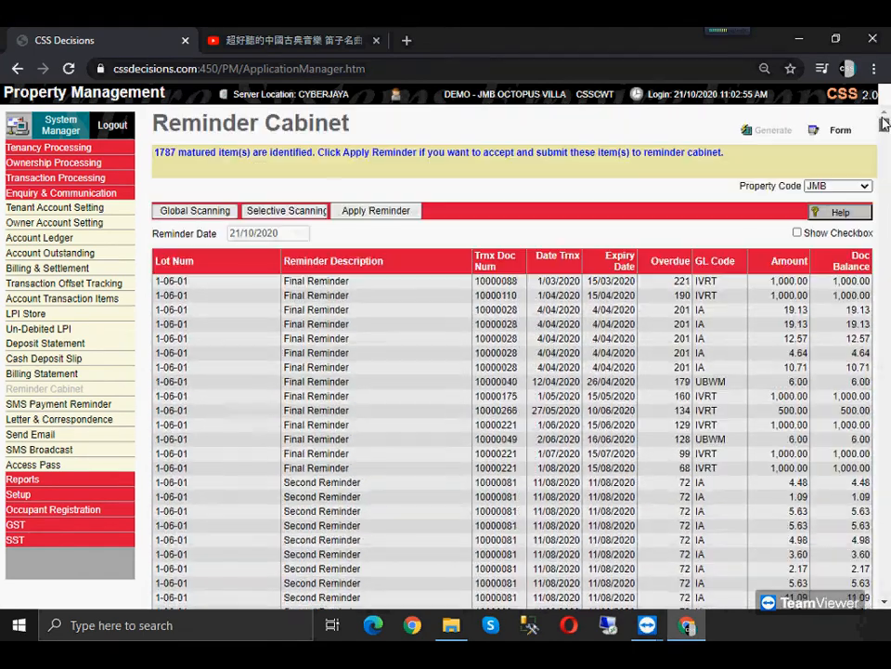
Start a selective reminder scan for lot A-10-21, changing the inclusion of the DEPOSIT RENOVATION billing code
{"action": "left_click", "coordinate": [272, 212]}
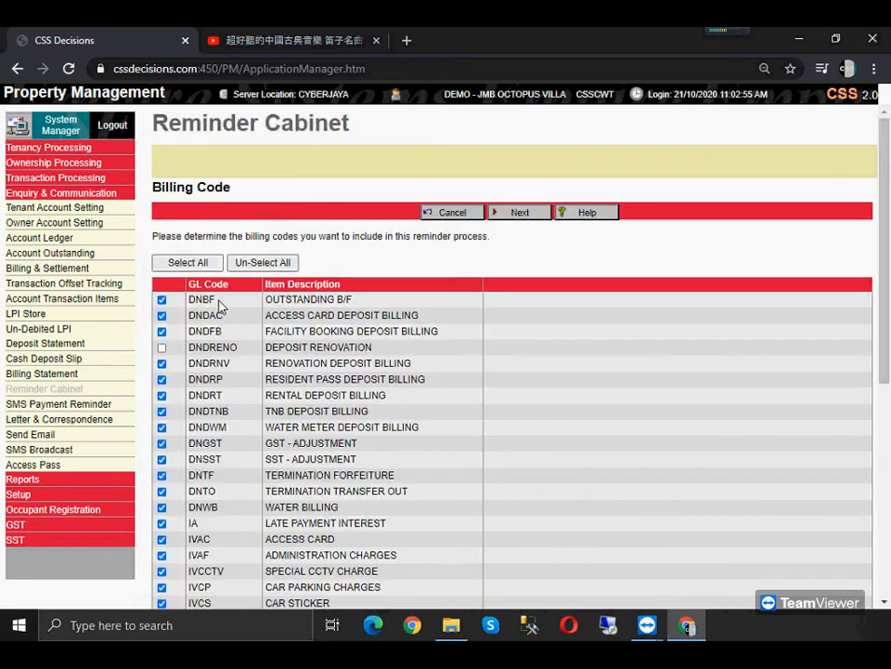
{"action": "left_click", "coordinate": [163, 348]}
{"action": "scroll", "coordinate": [297, 385], "scroll_direction": "down", "scroll_amount": 5}
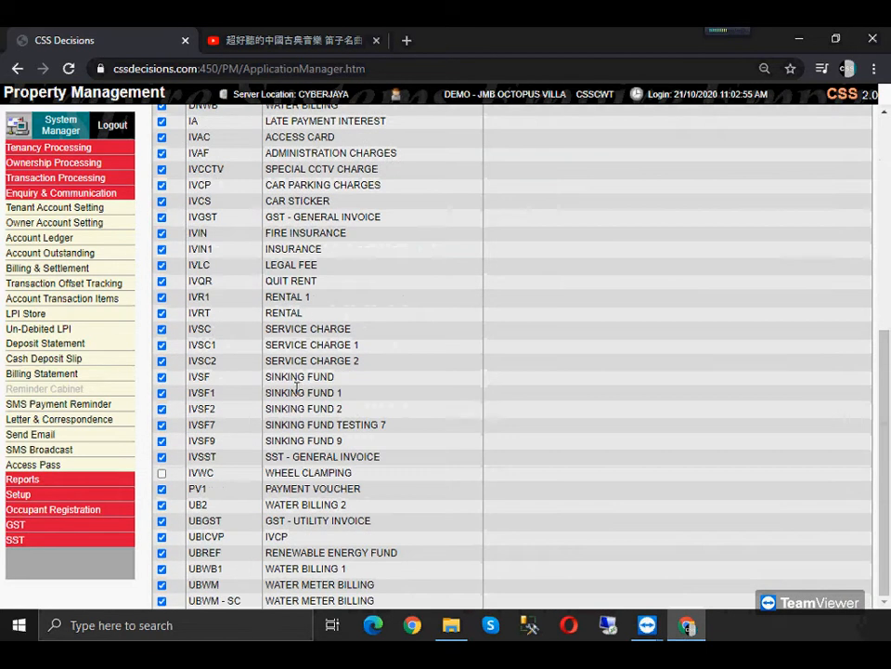
{"action": "scroll", "coordinate": [318, 439], "scroll_direction": "up", "scroll_amount": 5}
{"action": "scroll", "coordinate": [318, 439], "scroll_direction": "down", "scroll_amount": 5}
{"action": "scroll", "coordinate": [318, 440], "scroll_direction": "up", "scroll_amount": 5}
{"action": "left_click", "coordinate": [511, 215]}
{"action": "left_click", "coordinate": [804, 216]}
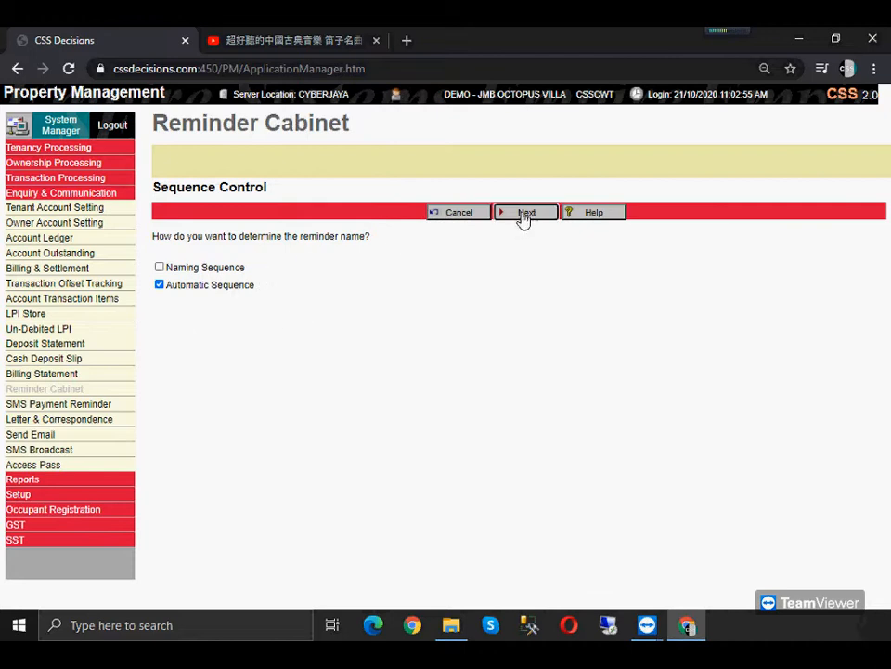
Generate the reminder list by automatic sequence for First, Second and Final Reminder and Demand Notice, with no minimum outstanding amount
{"action": "left_click", "coordinate": [525, 212]}
{"action": "left_click", "coordinate": [159, 313]}
{"action": "left_click", "coordinate": [159, 330]}
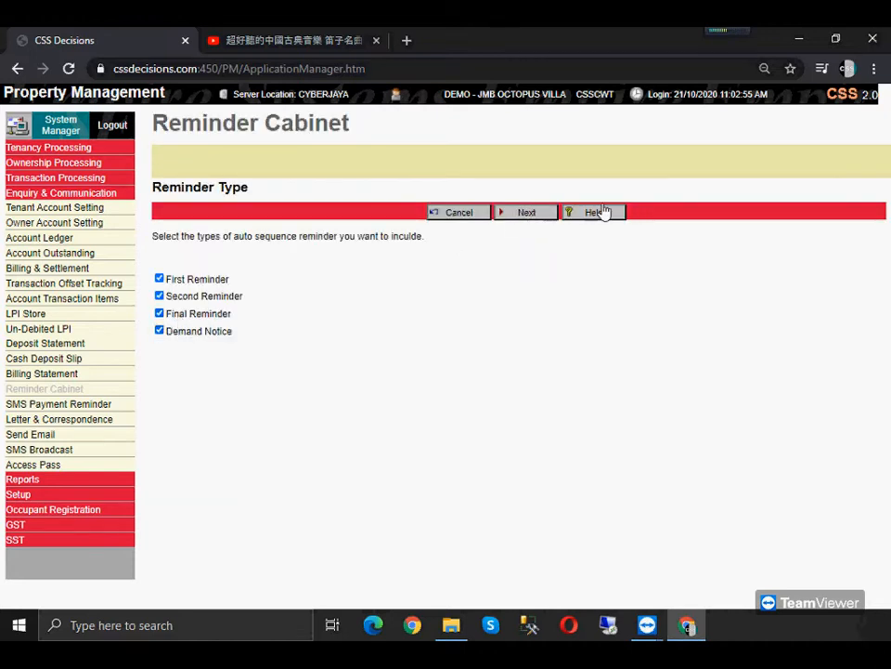
{"action": "left_click", "coordinate": [526, 222]}
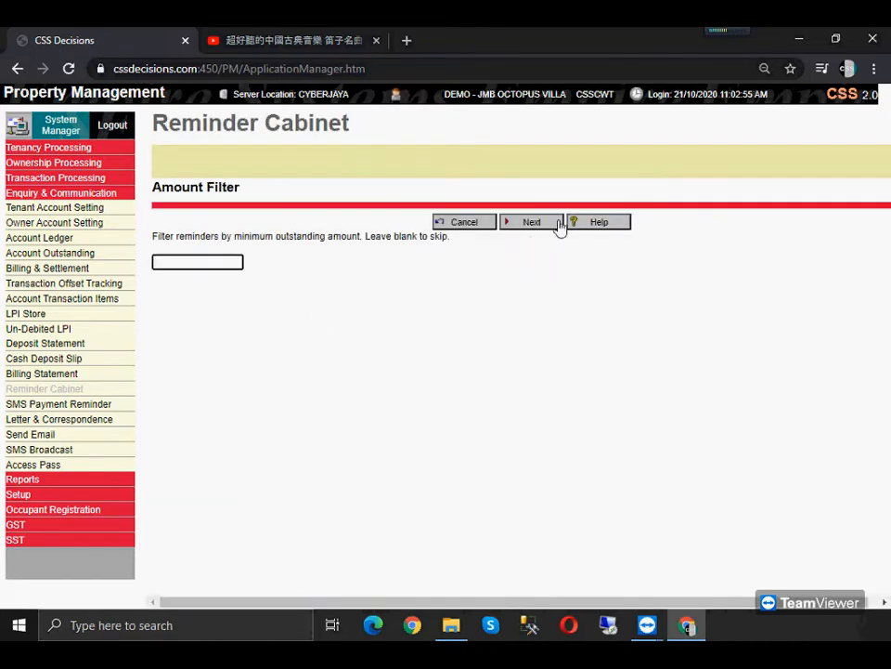
{"action": "left_click", "coordinate": [559, 226]}
{"action": "left_click", "coordinate": [767, 215]}
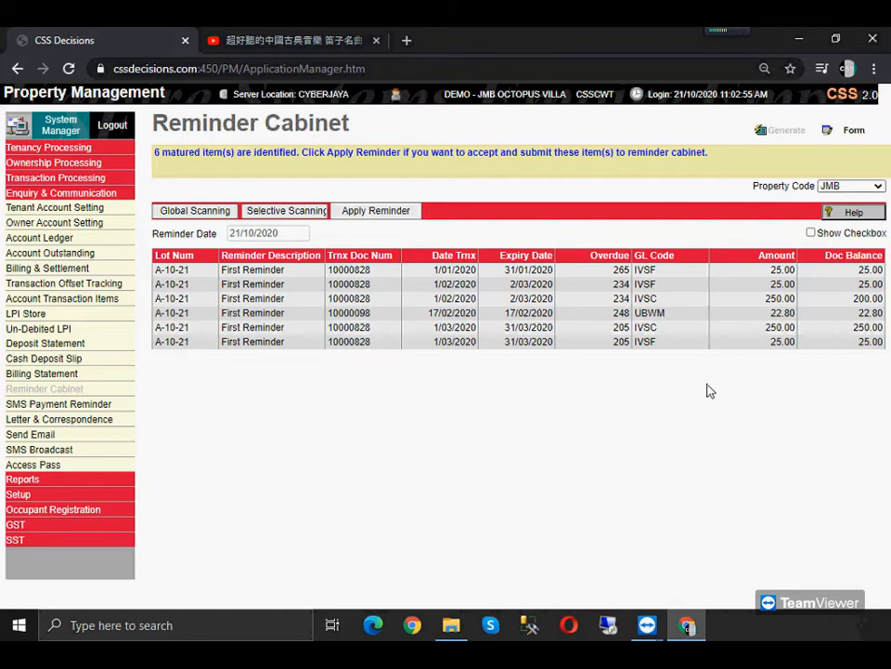
Apply the generated items for lot A-10-21 to the reminder cabinet and display the latest reminder document
{"action": "left_click", "coordinate": [375, 208]}
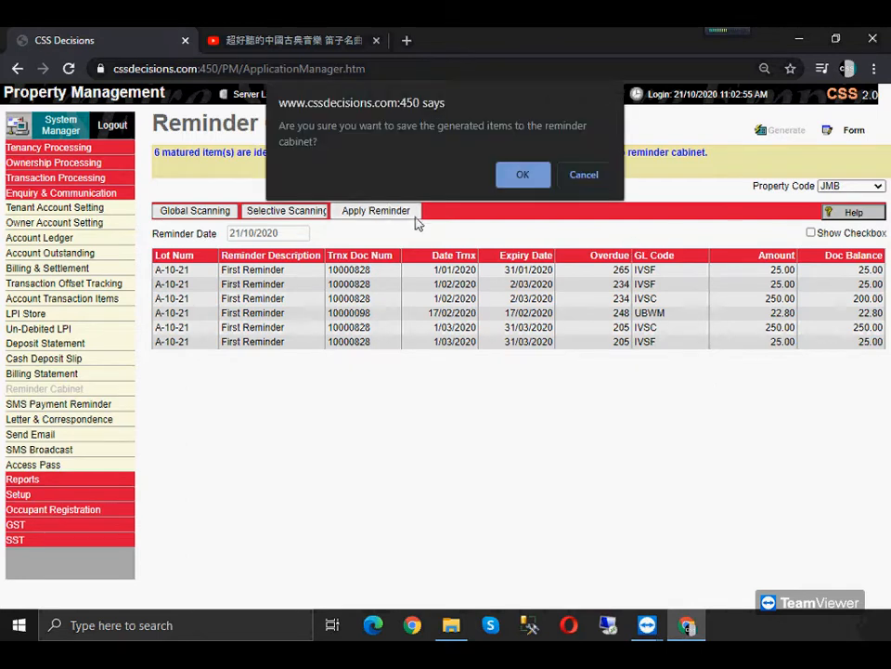
{"action": "left_click", "coordinate": [523, 175]}
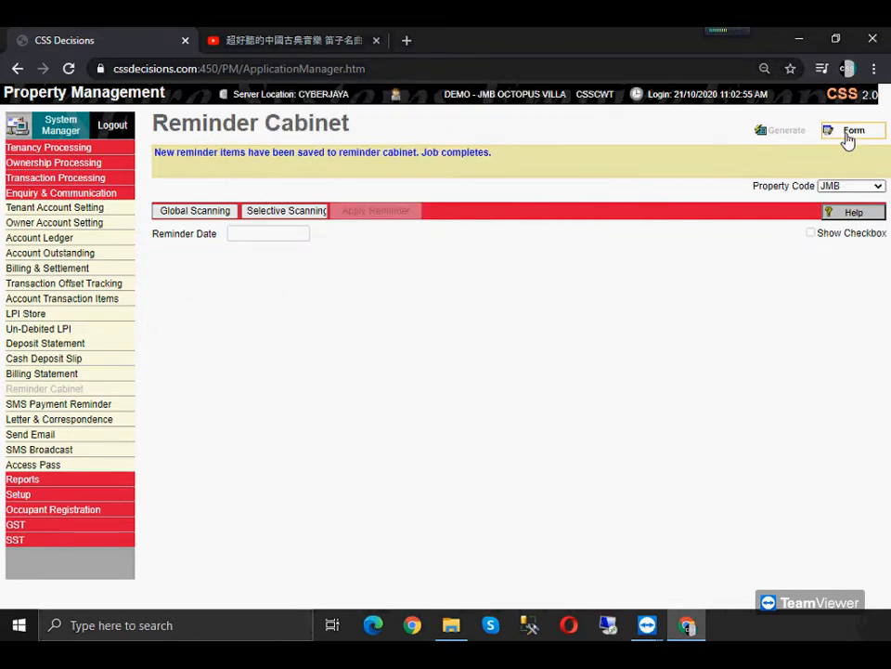
{"action": "left_click", "coordinate": [848, 137]}
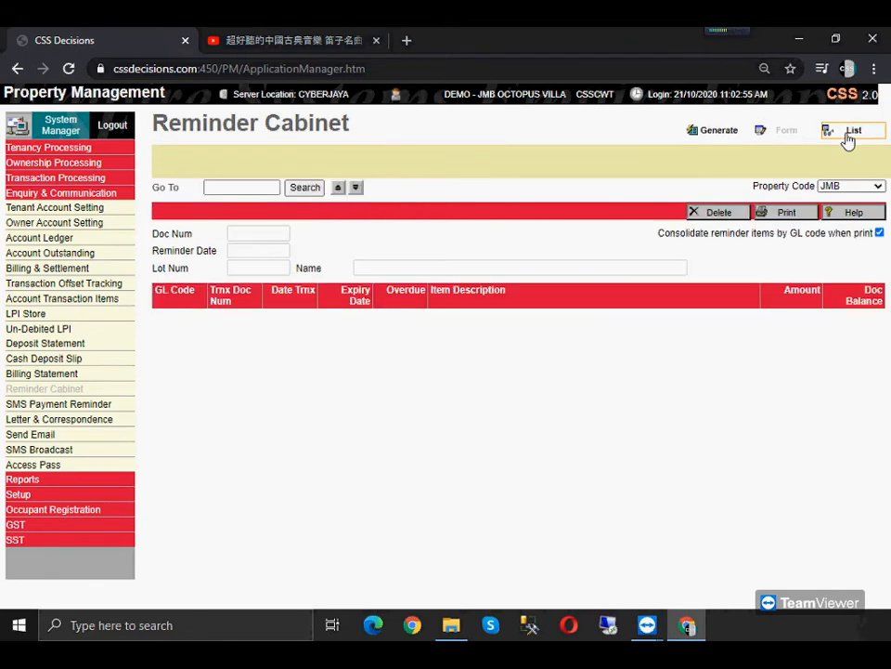
{"action": "left_click", "coordinate": [338, 187]}
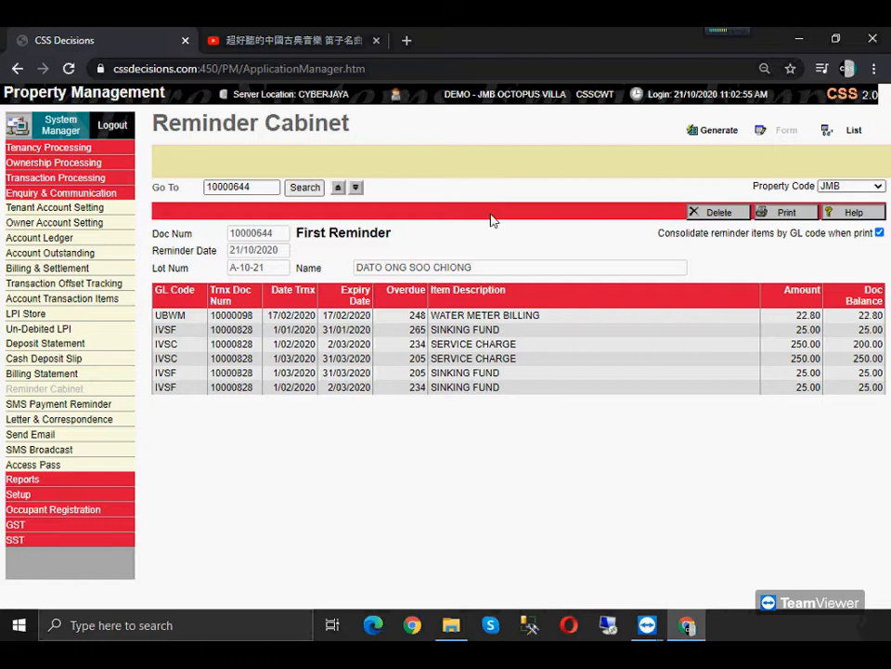
Produce the print version of this single reminder as a First Reminder using the form R1-Itemized JMB-ENG
{"action": "left_click", "coordinate": [783, 214]}
{"action": "left_click", "coordinate": [785, 214]}
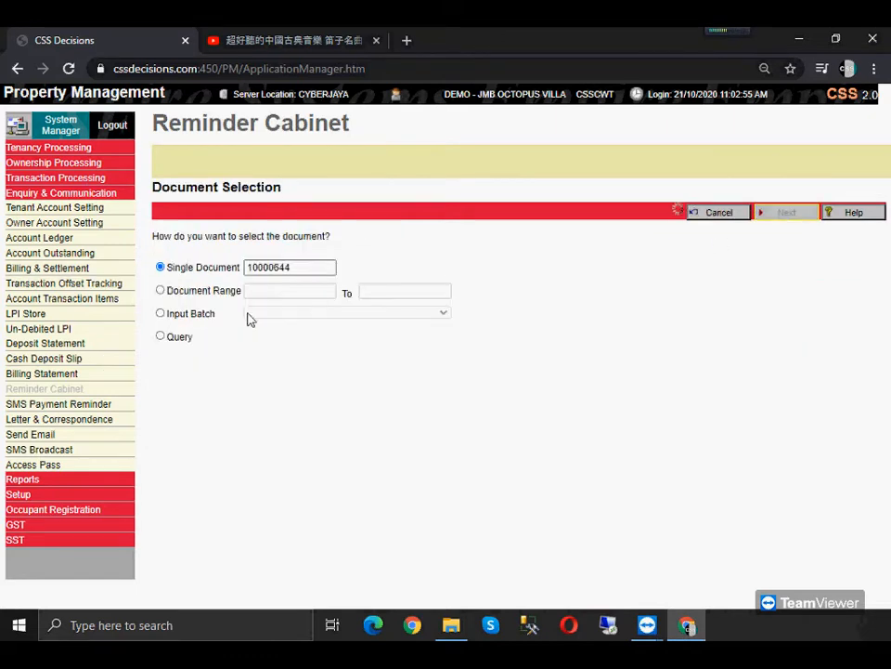
{"action": "left_click", "coordinate": [297, 335]}
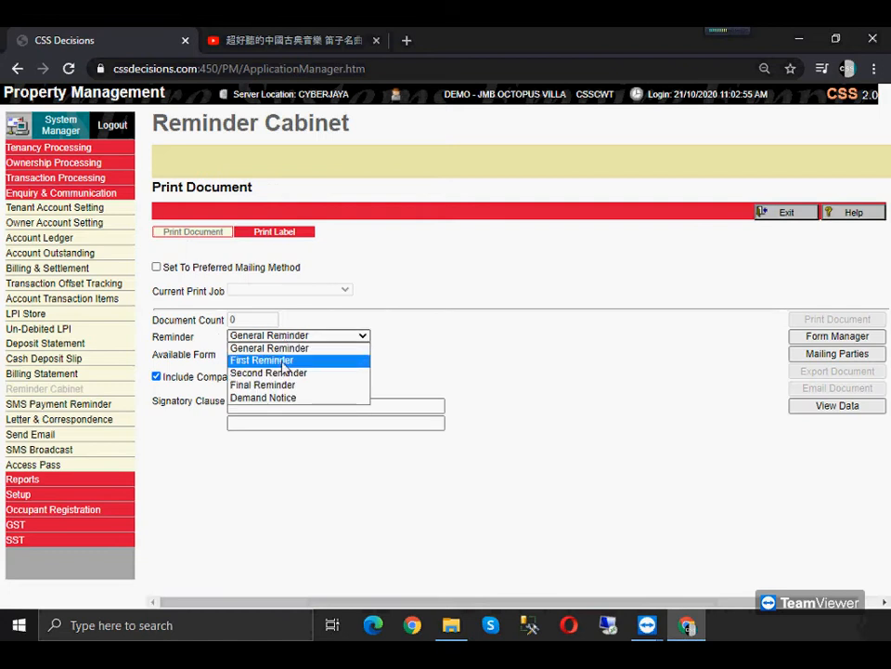
{"action": "left_click", "coordinate": [269, 359]}
{"action": "left_click", "coordinate": [303, 355]}
{"action": "left_click", "coordinate": [305, 378]}
{"action": "left_click", "coordinate": [812, 319]}
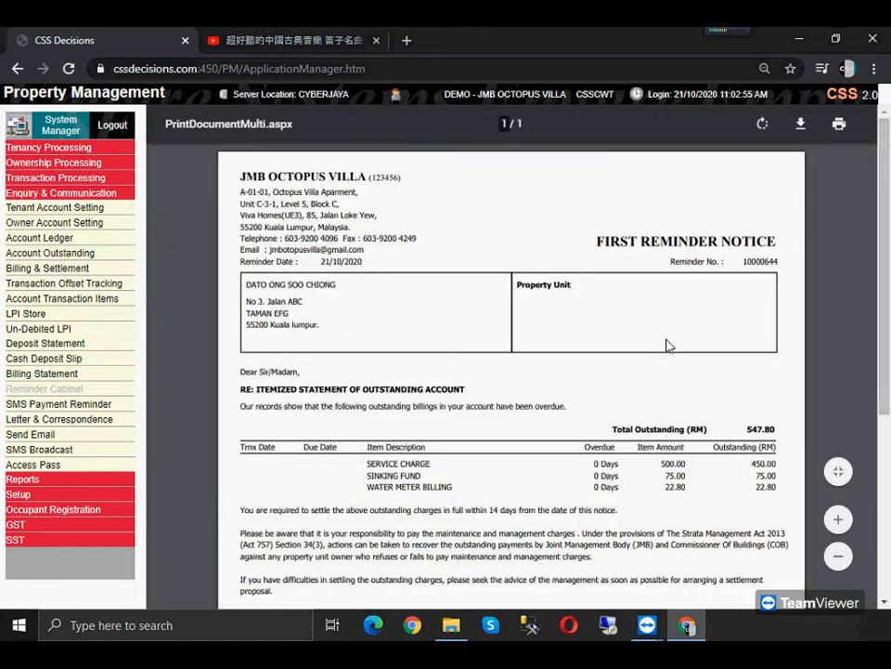
Read through the First Reminder notice, leave the print preview and return to the latest reminder record
{"action": "scroll", "coordinate": [667, 345], "scroll_direction": "down", "scroll_amount": 5}
{"action": "scroll", "coordinate": [669, 358], "scroll_direction": "up", "scroll_amount": 4}
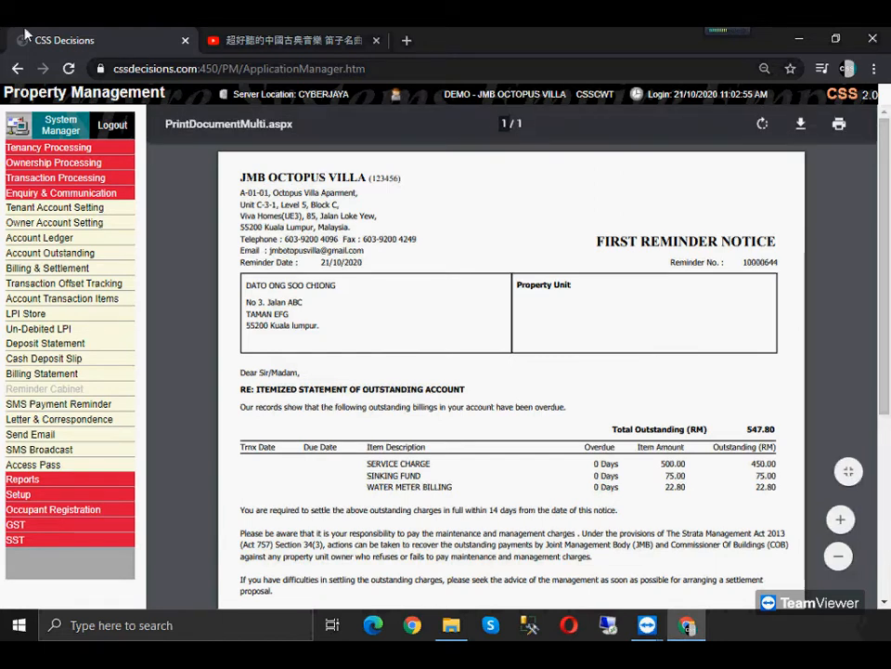
{"action": "left_click", "coordinate": [17, 68]}
{"action": "left_click", "coordinate": [782, 213]}
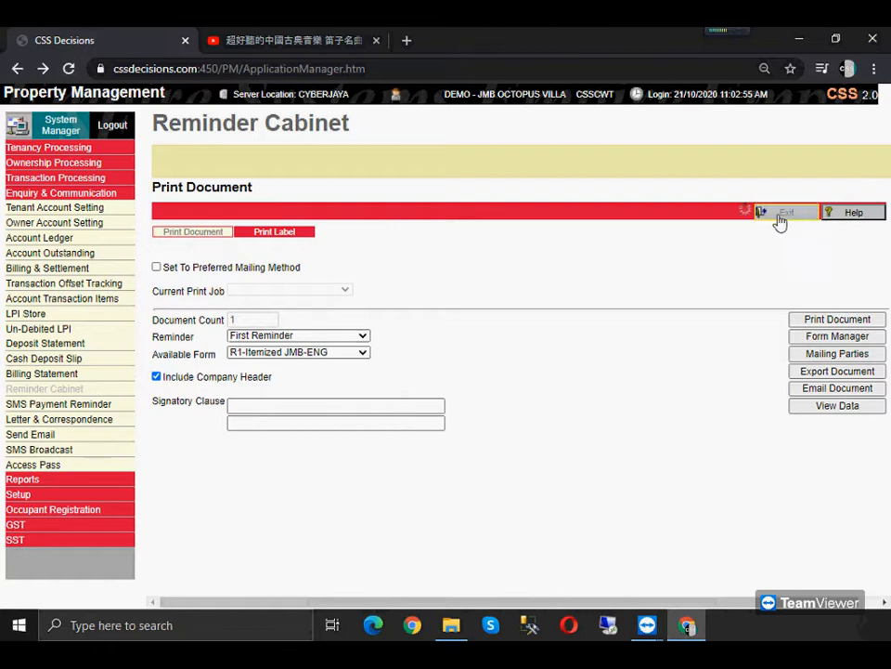
{"action": "left_click", "coordinate": [340, 189]}
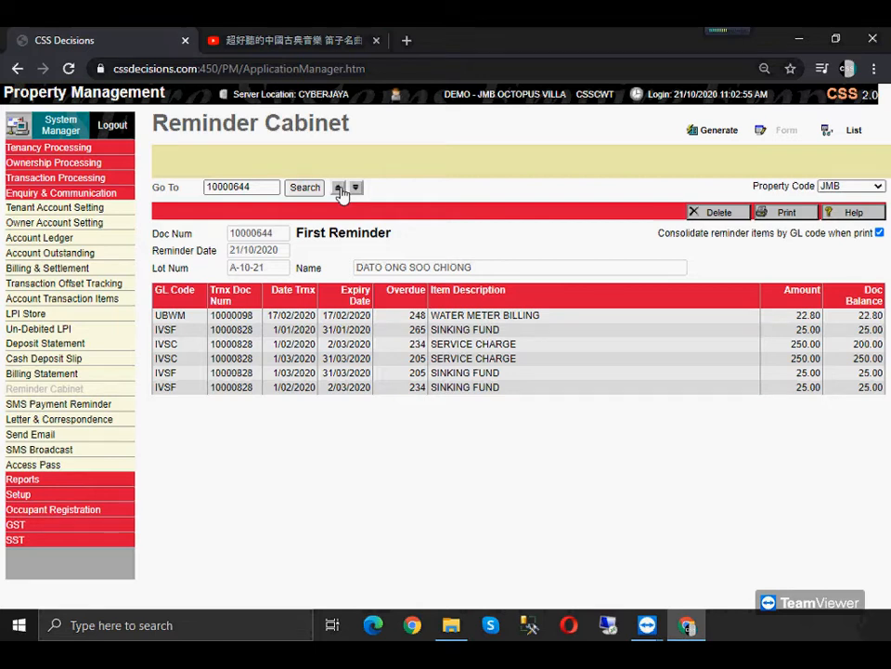
Compare the outstanding items of lot A-10-21 with the items listed in its First Reminder
{"action": "left_click", "coordinate": [87, 252]}
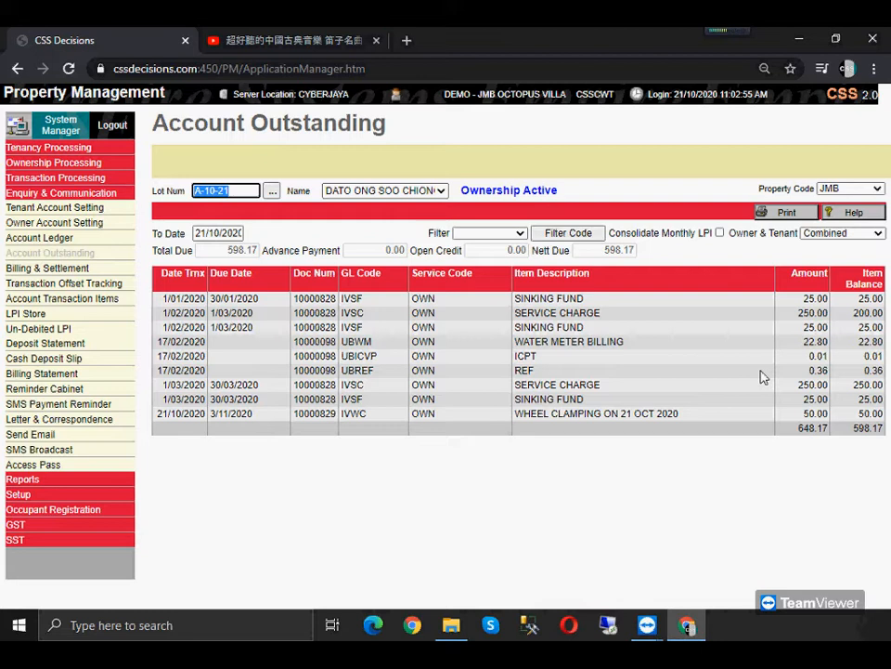
{"action": "left_click", "coordinate": [46, 373]}
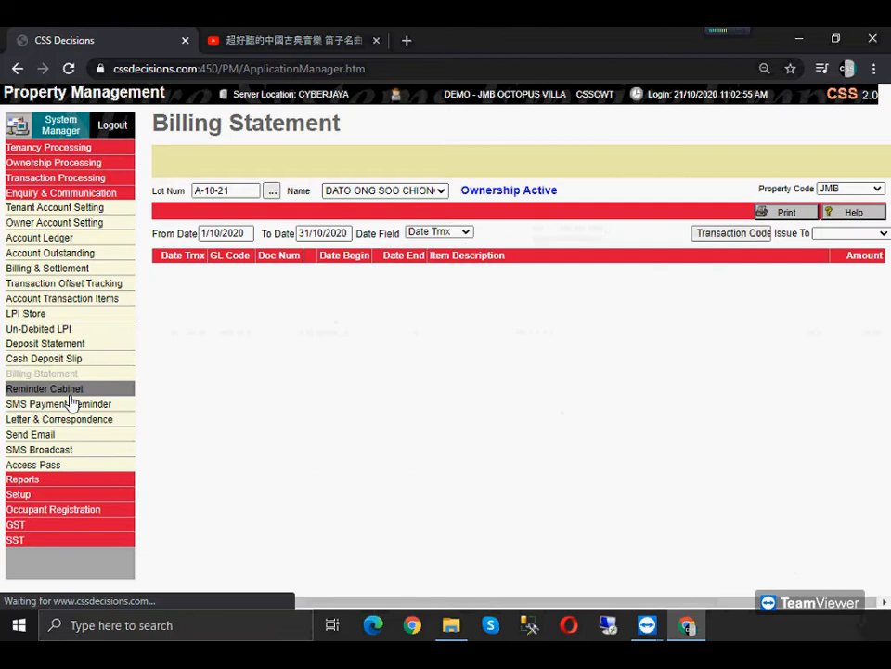
{"action": "left_click", "coordinate": [69, 390]}
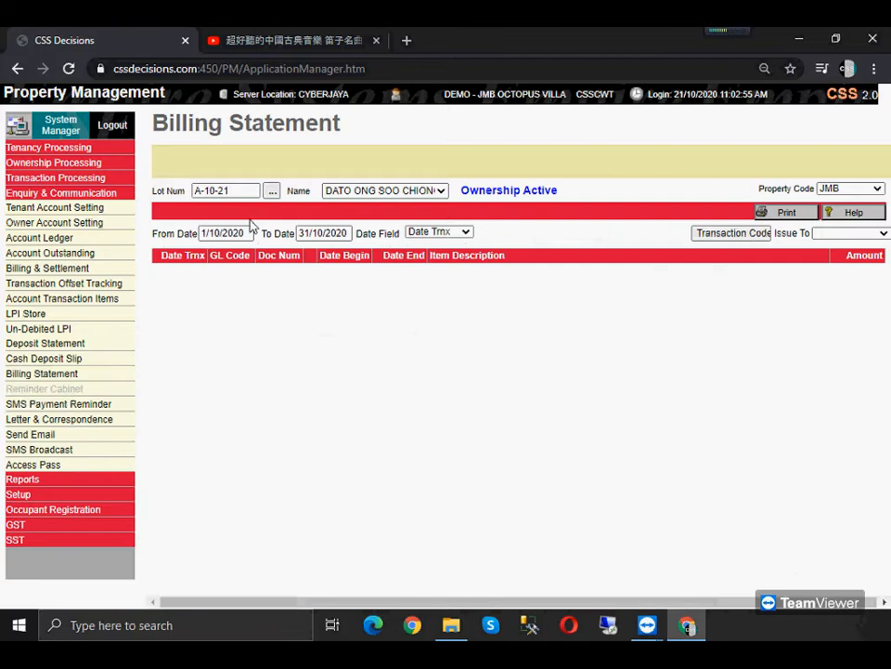
{"action": "left_click", "coordinate": [338, 189]}
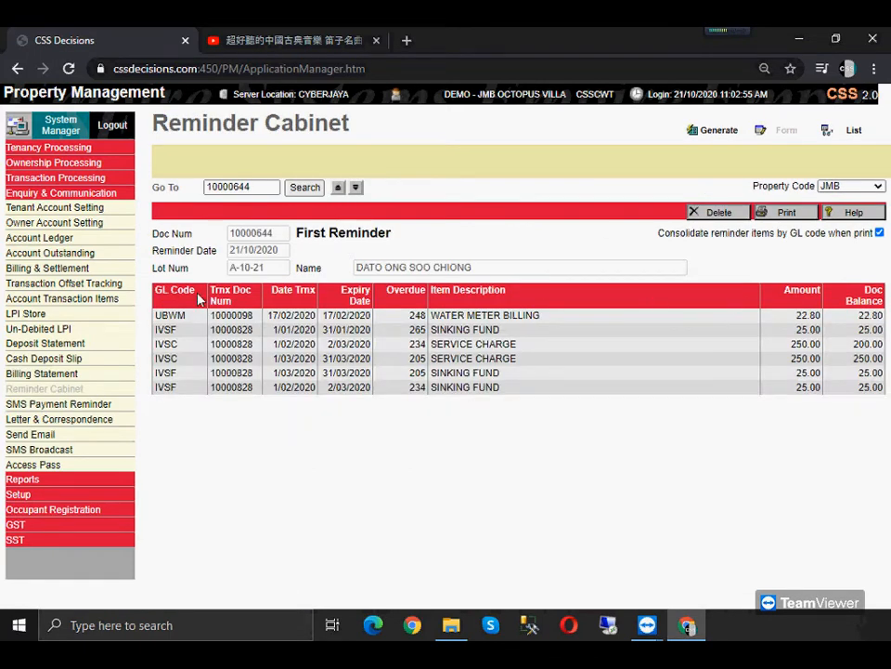
{"action": "left_click_drag", "start_coordinate": [152, 318], "coordinate": [234, 284]}
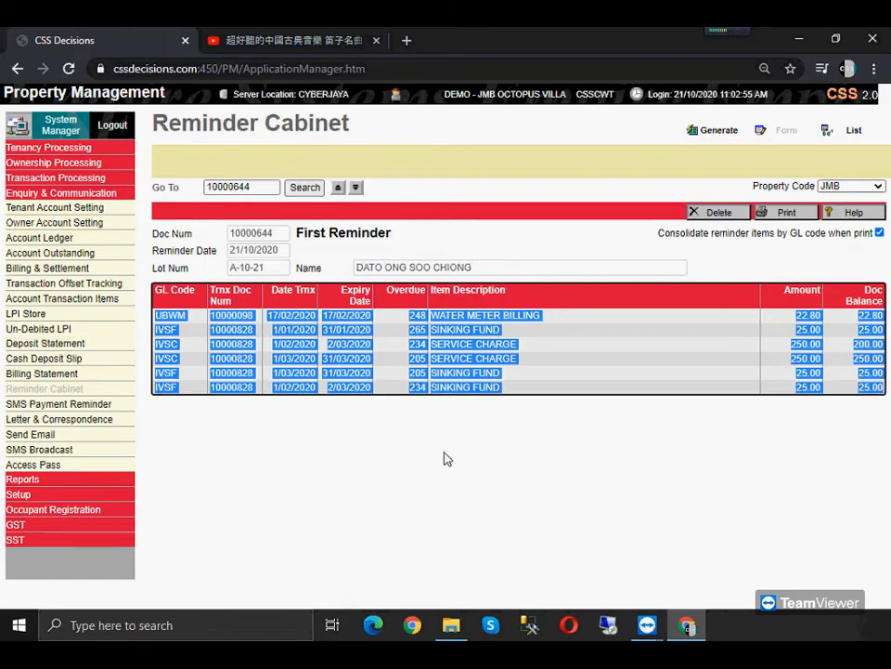
Examine the wheel clamping item and its due date in lot A-10-21's outstanding account, and return to its latest reminder
{"action": "left_click", "coordinate": [42, 252]}
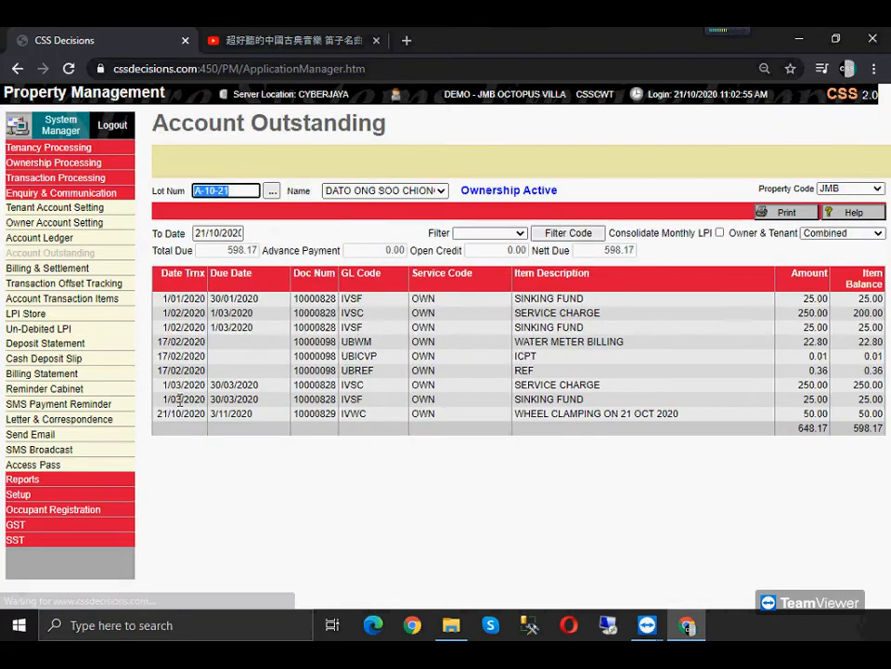
{"action": "left_click_drag", "start_coordinate": [158, 420], "coordinate": [887, 418]}
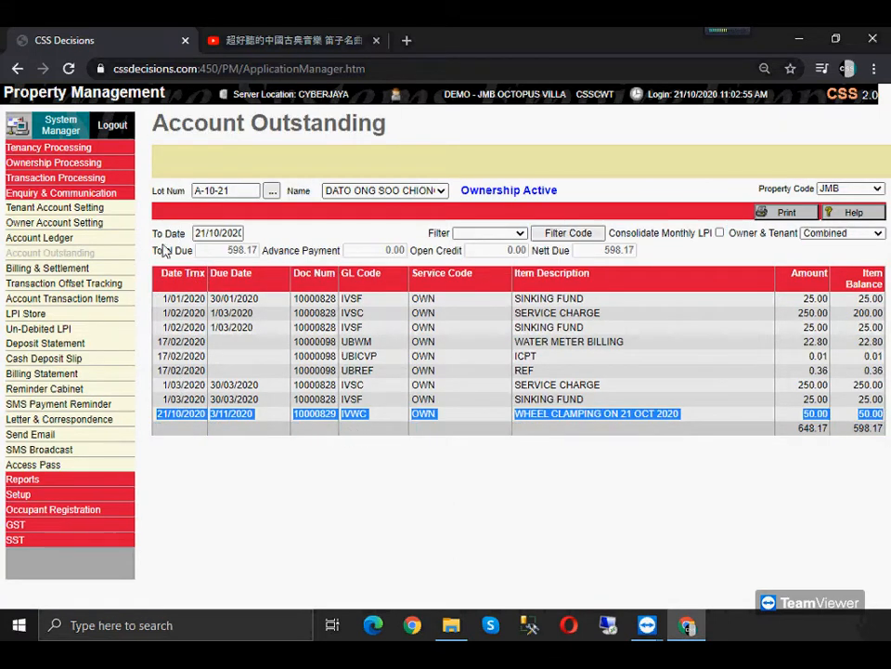
{"action": "double_click", "coordinate": [223, 414]}
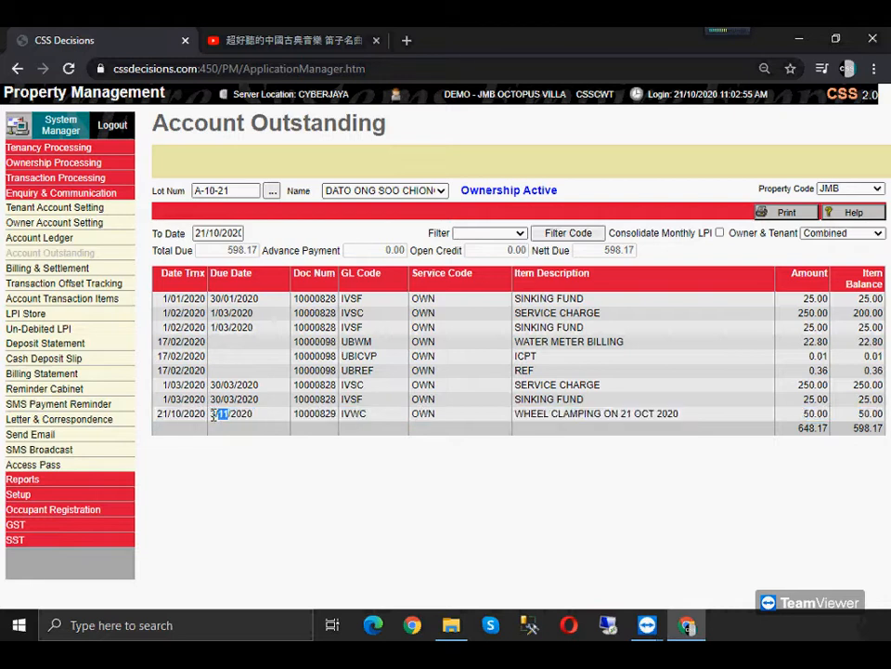
{"action": "left_click_drag", "start_coordinate": [160, 418], "coordinate": [886, 423]}
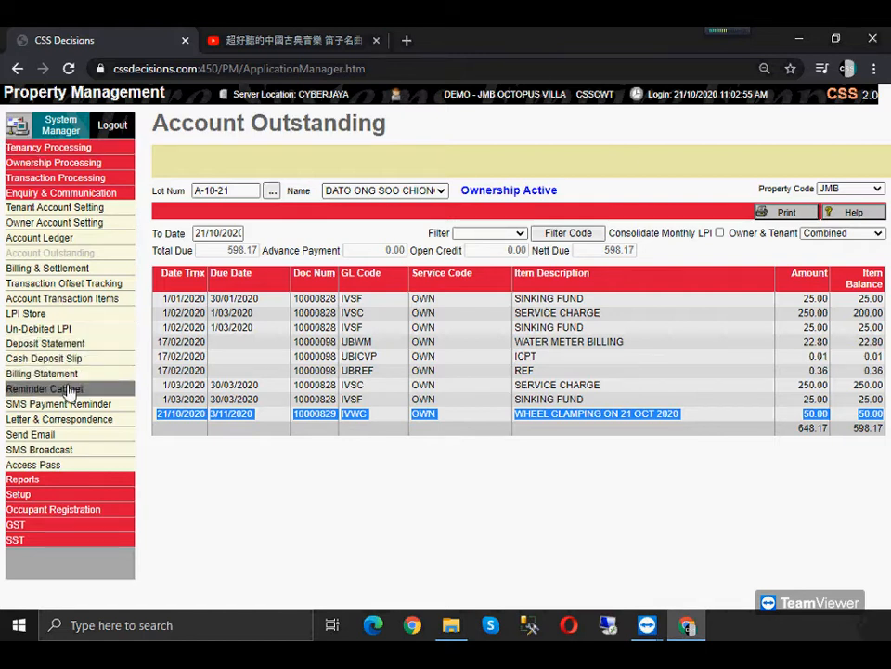
{"action": "left_click", "coordinate": [39, 388]}
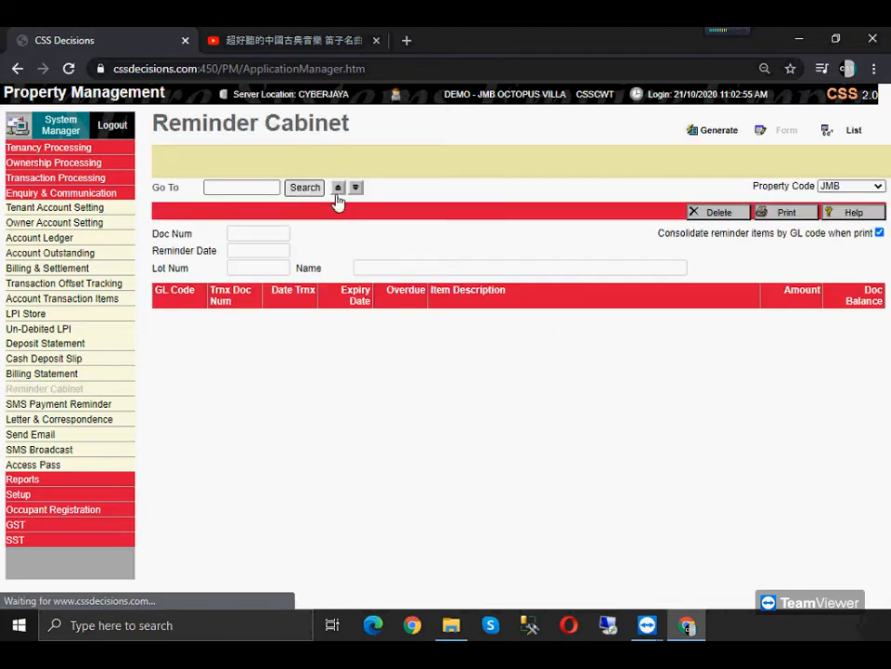
{"action": "left_click", "coordinate": [338, 187]}
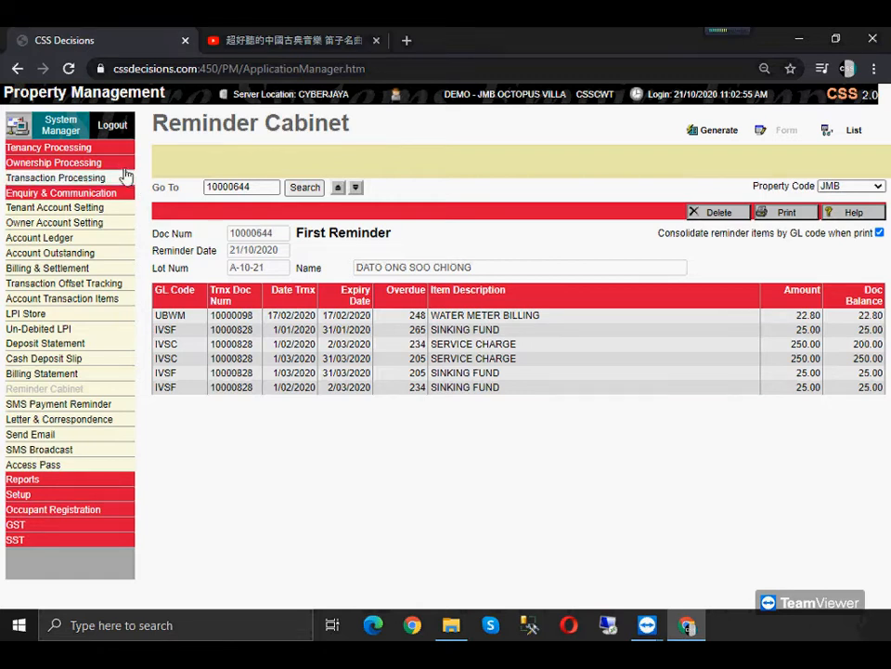
Start a selective reminder scan for lot A-10-21 with all billing codes included
{"action": "left_click", "coordinate": [711, 133]}
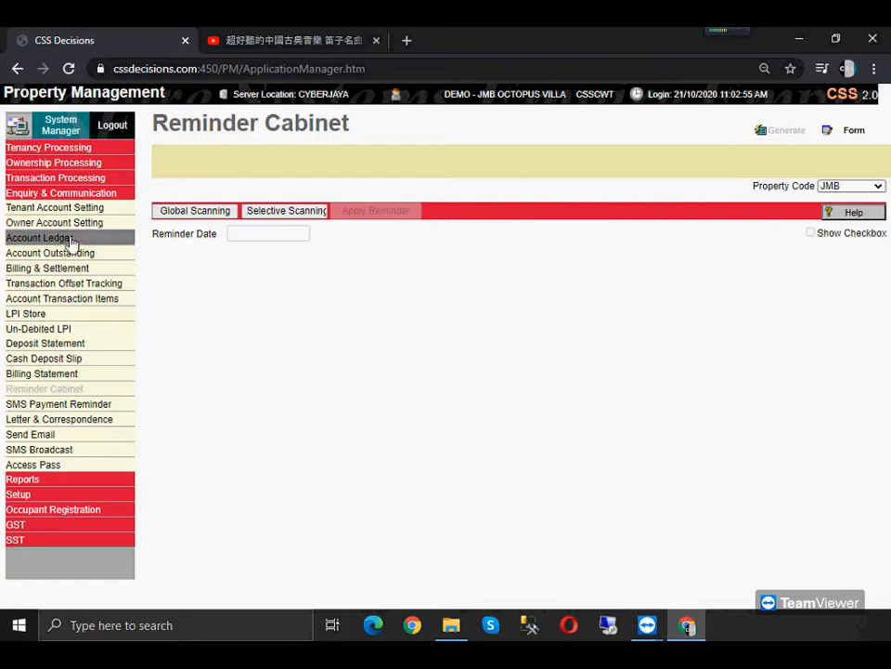
{"action": "left_click", "coordinate": [260, 211]}
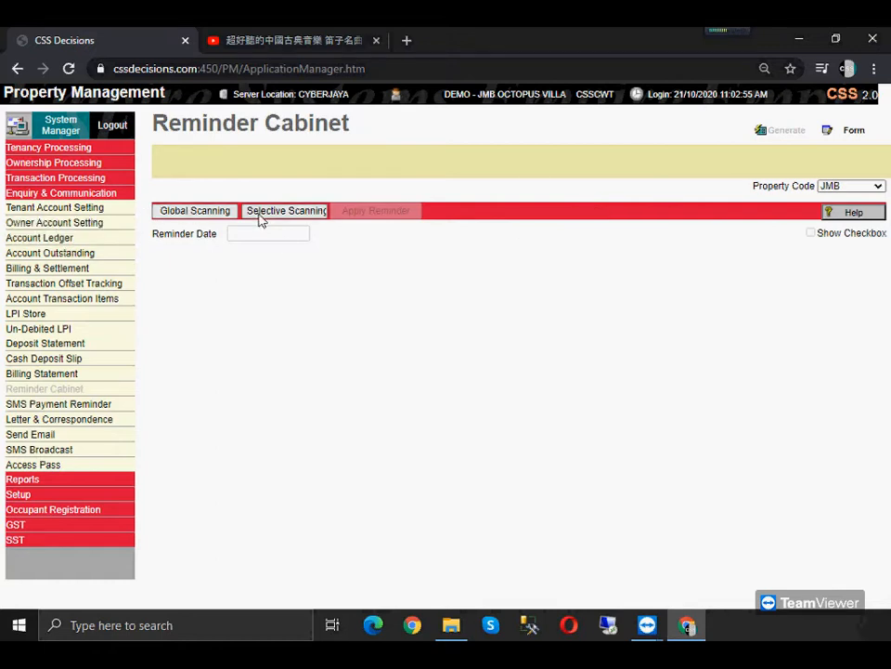
{"action": "left_click", "coordinate": [525, 213]}
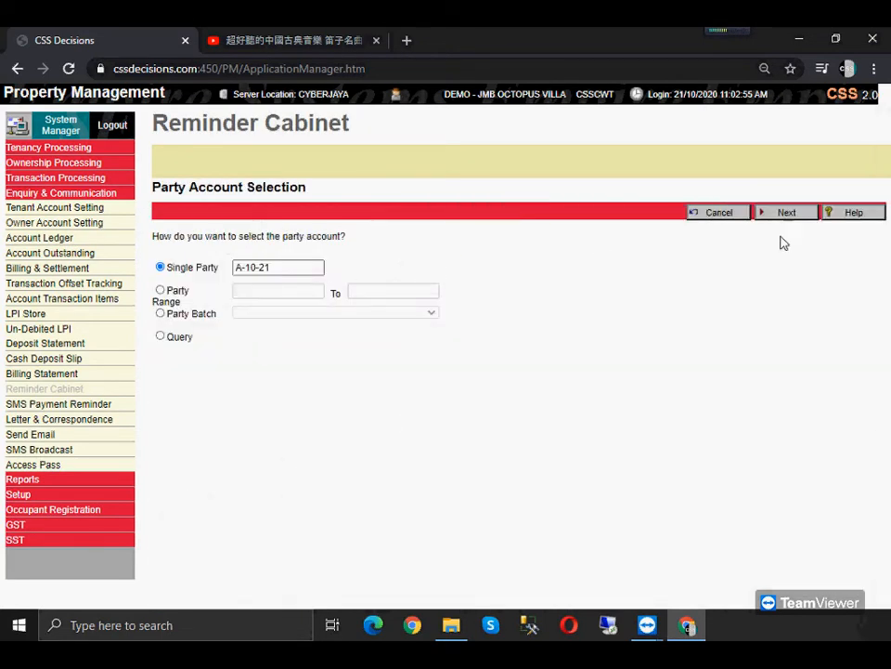
{"action": "left_click", "coordinate": [792, 216]}
Compare the two sequence options, choose Naming Sequence and set the reminder type to Final Reminder
{"action": "left_click", "coordinate": [191, 269]}
{"action": "left_click", "coordinate": [195, 289]}
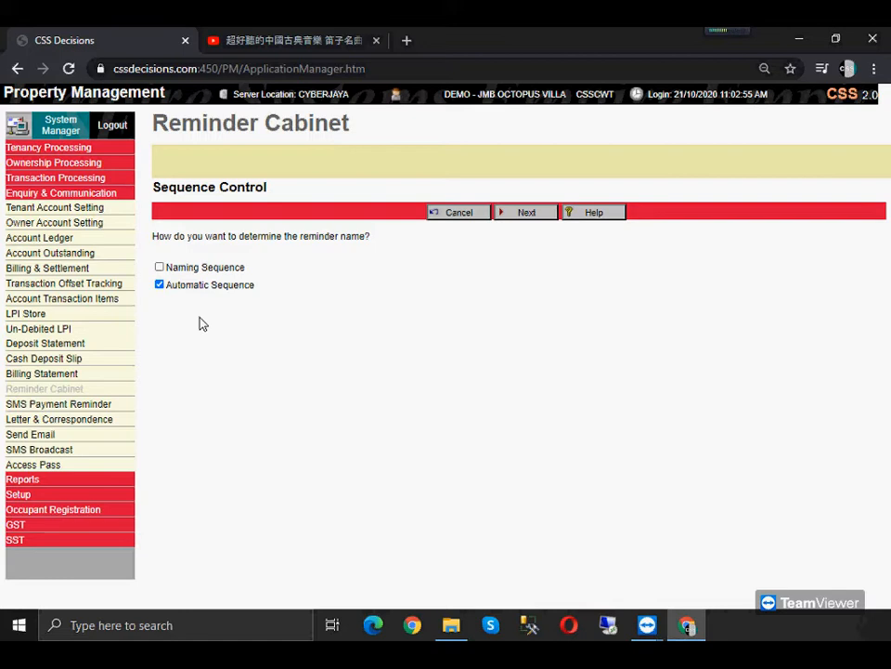
{"action": "left_click", "coordinate": [197, 270]}
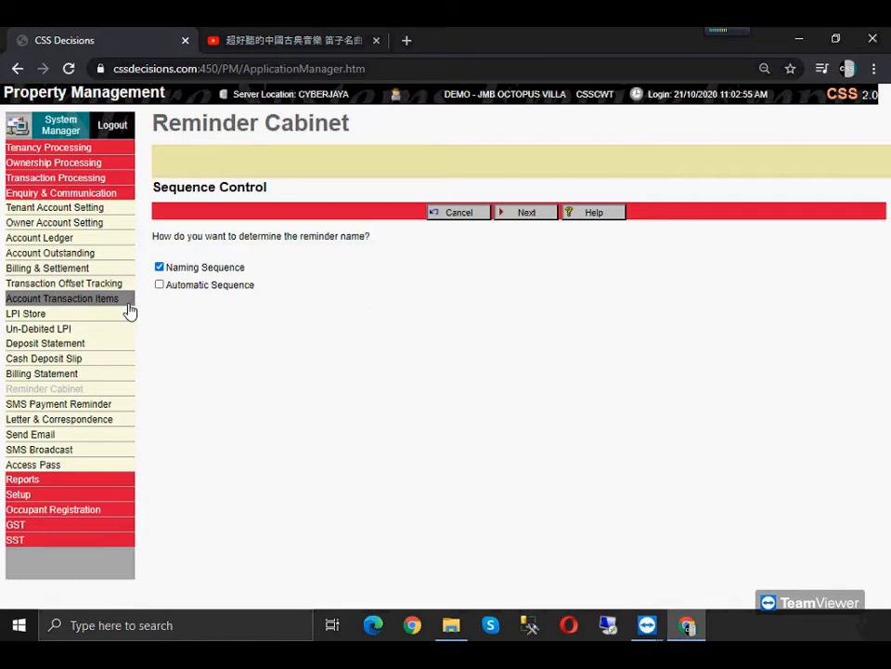
{"action": "left_click", "coordinate": [548, 219]}
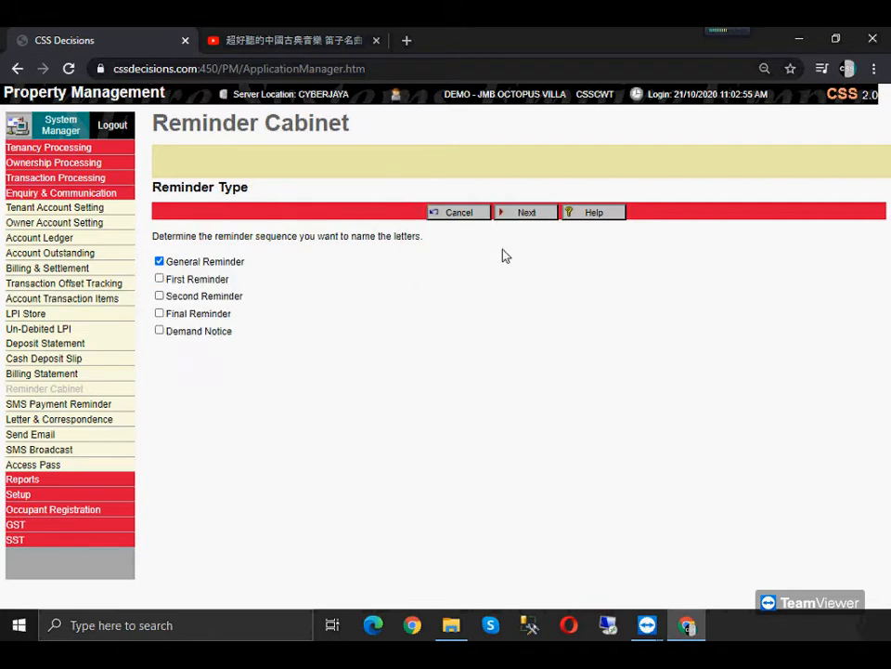
{"action": "left_click", "coordinate": [206, 318]}
{"action": "left_click", "coordinate": [511, 210]}
Restart the selective scan for lot A-10-21 with all billing codes and choose Final Reminder as its type
{"action": "left_click", "coordinate": [275, 212]}
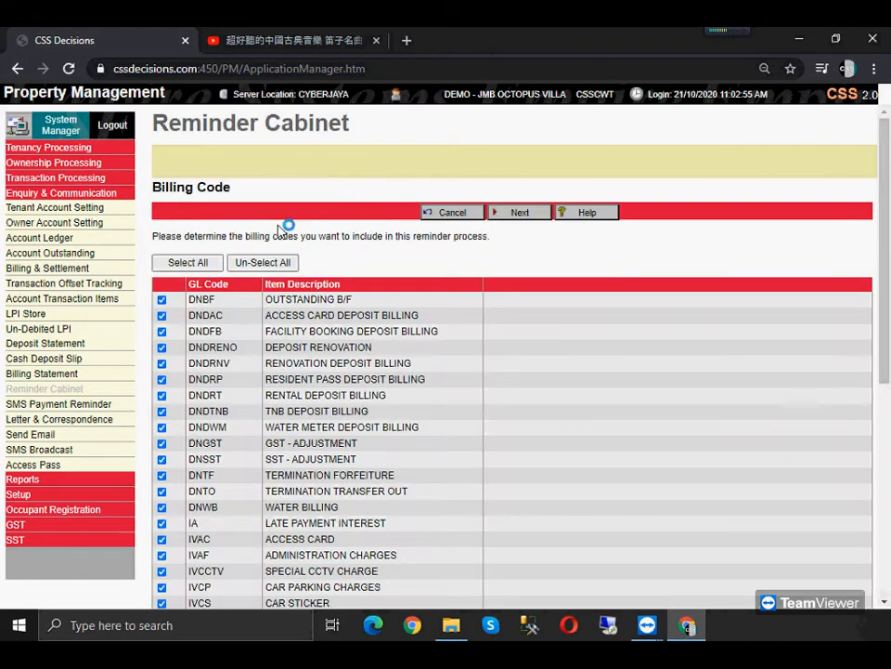
{"action": "left_click", "coordinate": [515, 217]}
{"action": "left_click", "coordinate": [791, 211]}
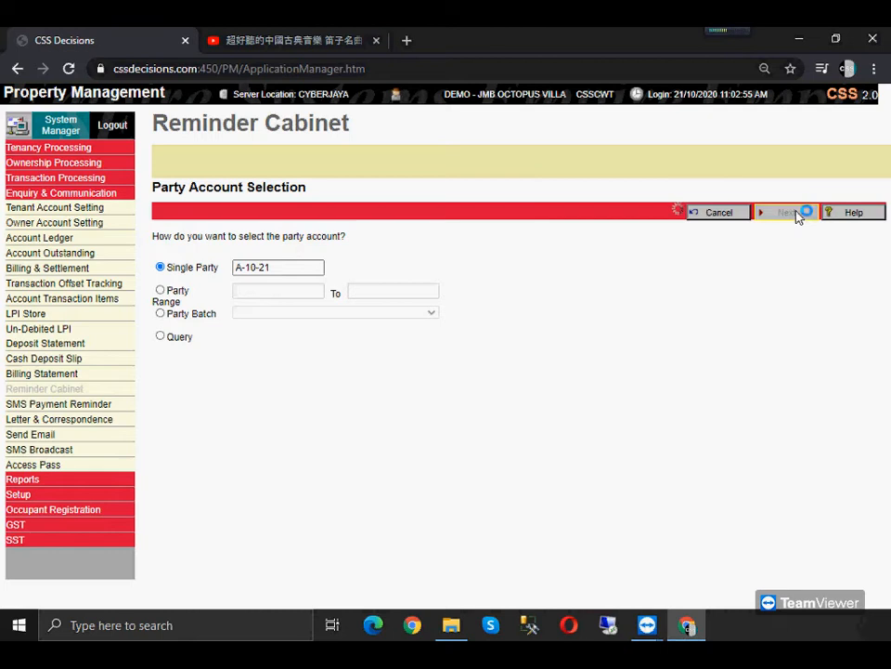
{"action": "left_click", "coordinate": [530, 215]}
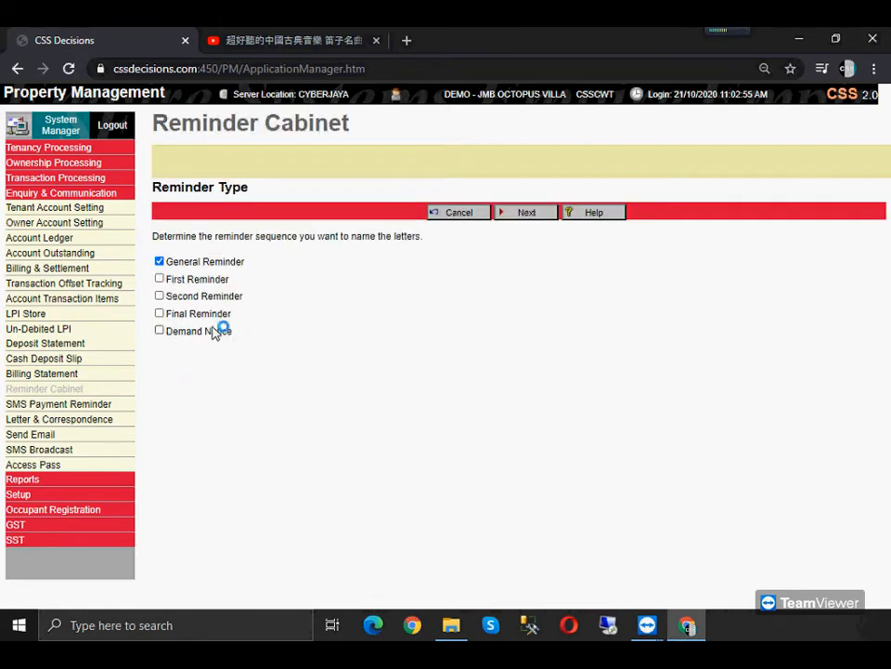
{"action": "left_click", "coordinate": [199, 315]}
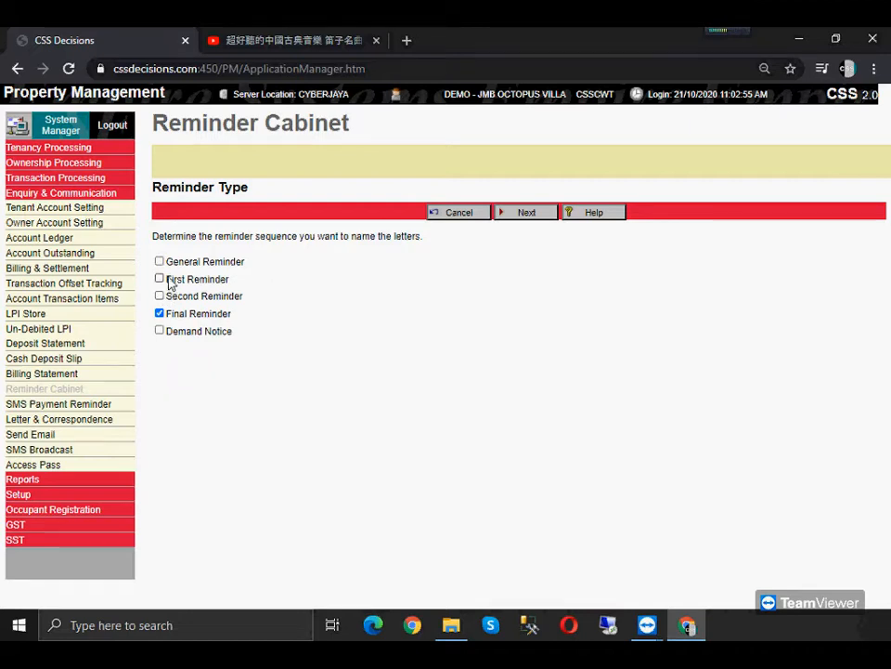
Change the reminder type to First Reminder and cancel the selective scan
{"action": "left_click_drag", "start_coordinate": [171, 284], "coordinate": [234, 337]}
{"action": "left_click", "coordinate": [211, 286]}
{"action": "double_click", "coordinate": [212, 285]}
{"action": "left_click", "coordinate": [214, 323]}
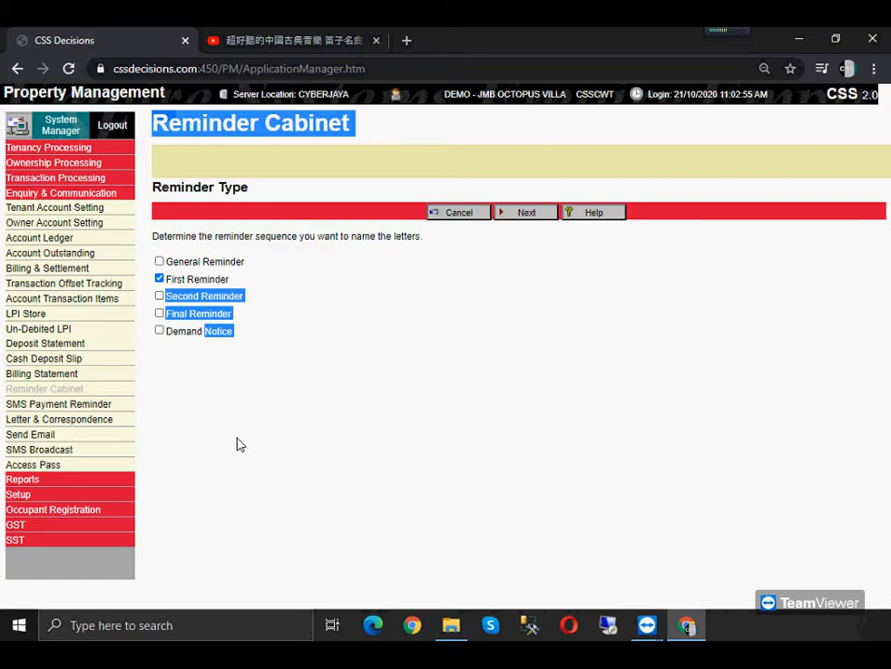
{"action": "left_click", "coordinate": [573, 341]}
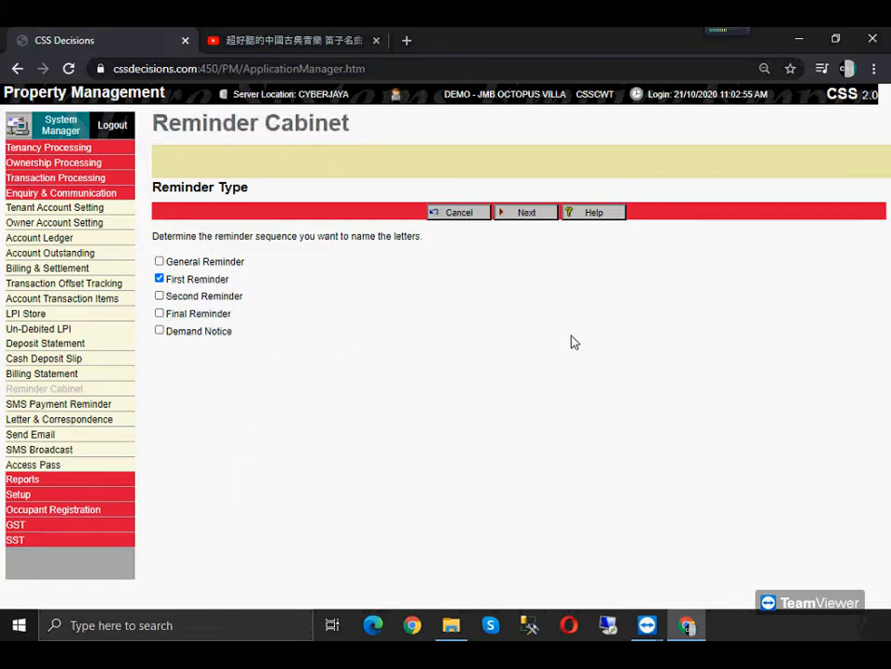
{"action": "left_click", "coordinate": [463, 217]}
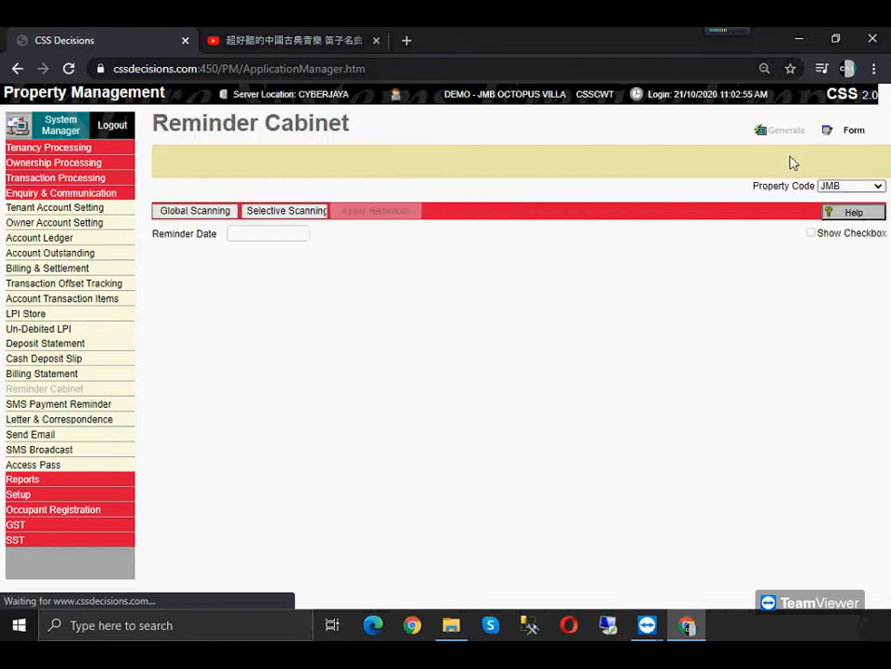
Produce the print version of the latest reminder record as a First Reminder using Form 11 - JMB
{"action": "left_click", "coordinate": [845, 139]}
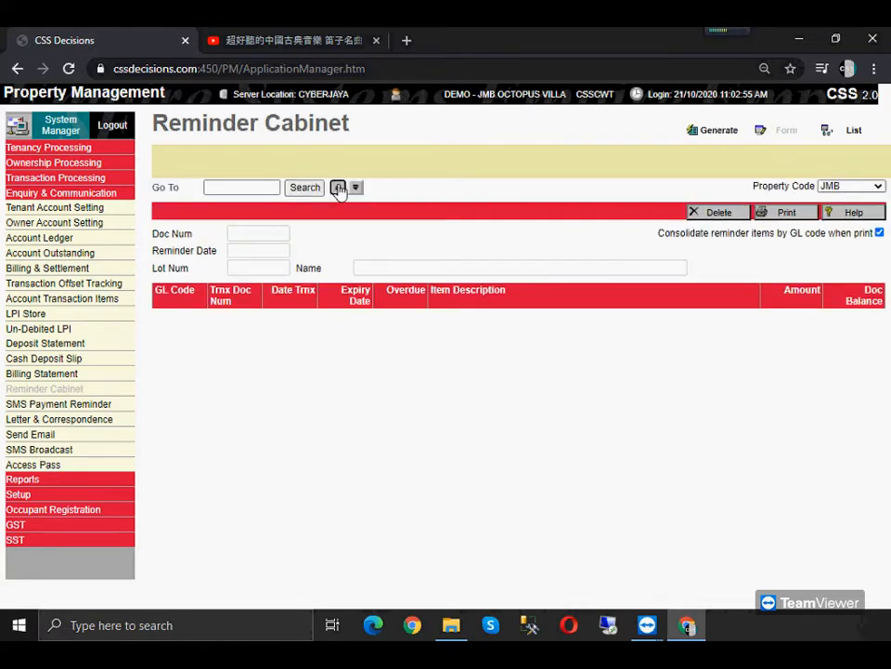
{"action": "left_click", "coordinate": [338, 187]}
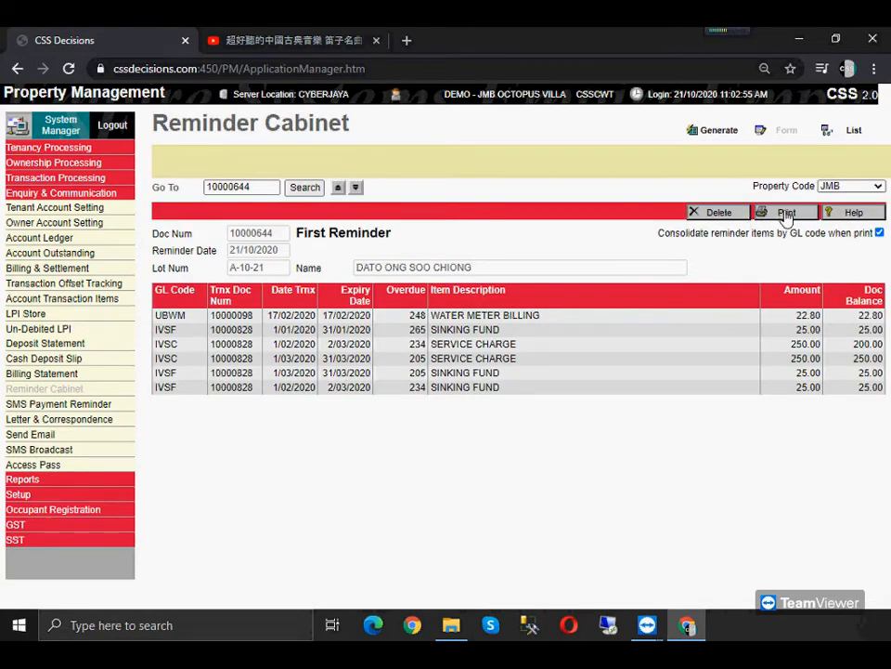
{"action": "left_click", "coordinate": [785, 214]}
{"action": "left_click", "coordinate": [785, 215]}
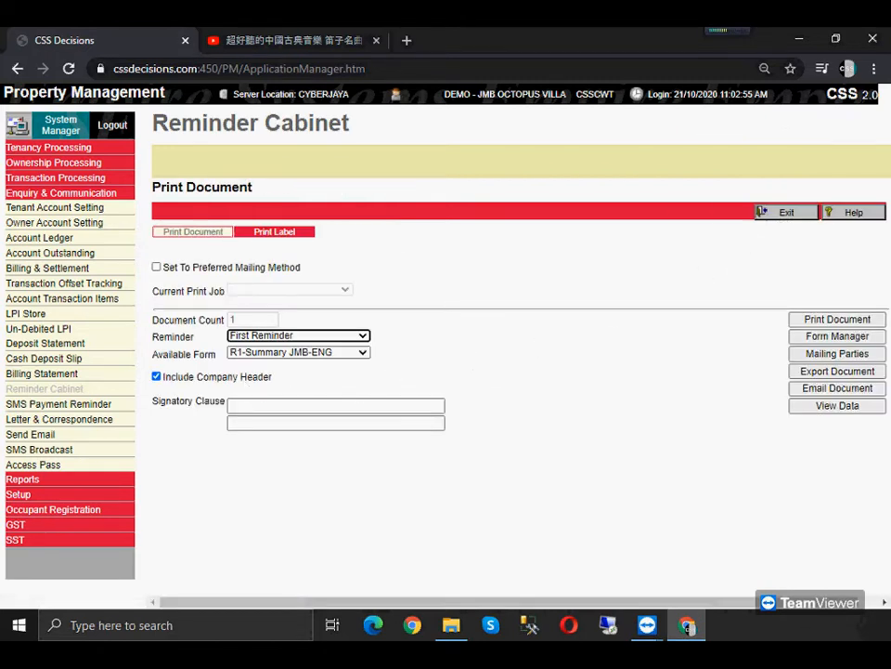
{"action": "left_click", "coordinate": [838, 391]}
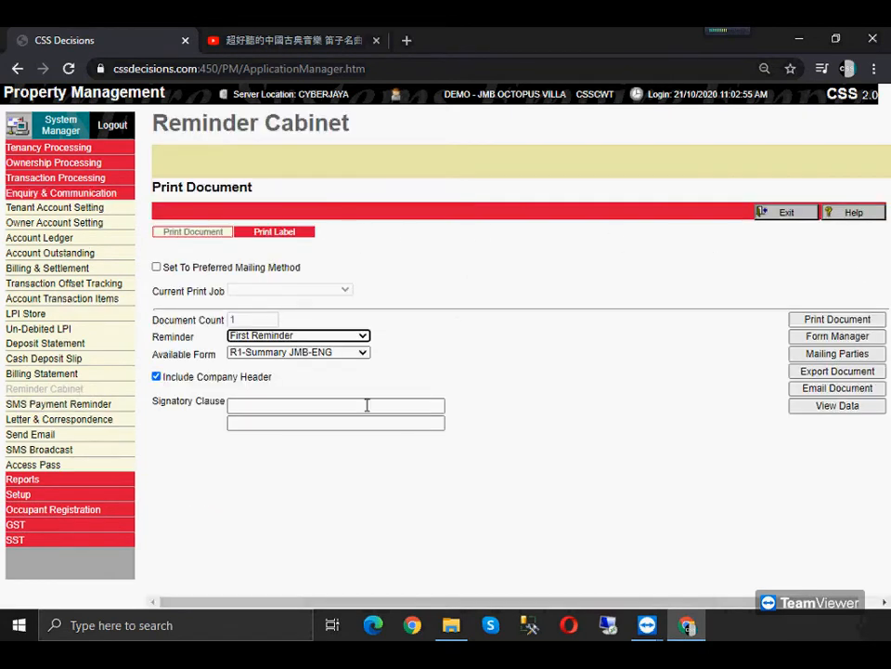
{"action": "left_click", "coordinate": [311, 360]}
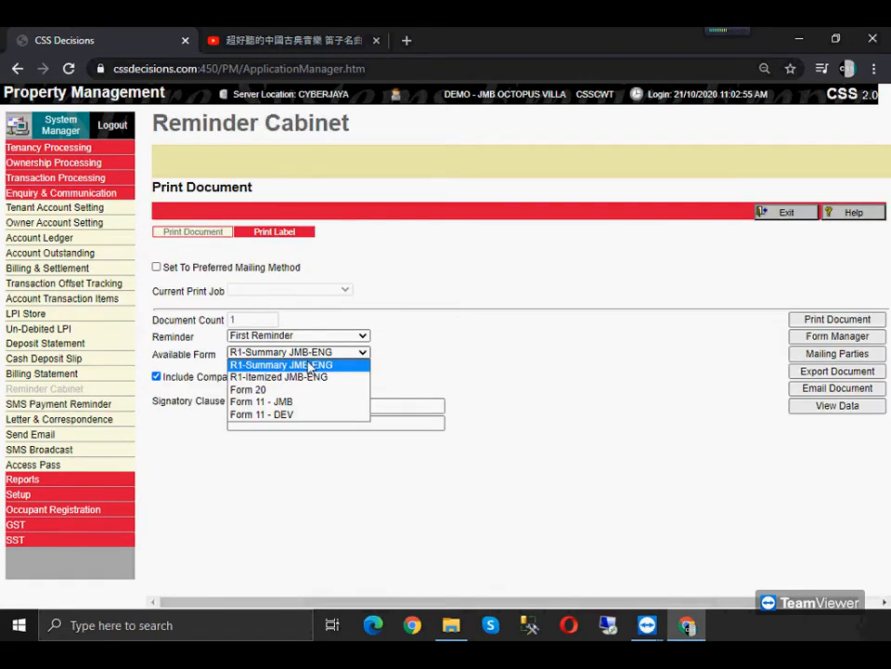
{"action": "left_click", "coordinate": [291, 402]}
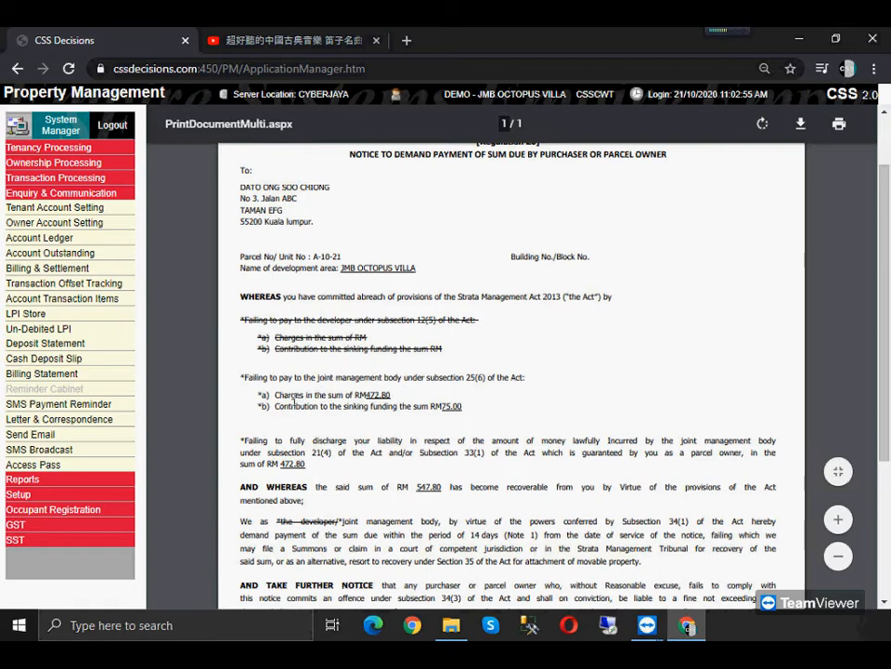
Read the charges and sinking fund sums in the Form 11 notice and return to the print options
{"action": "left_click_drag", "start_coordinate": [276, 396], "coordinate": [394, 464]}
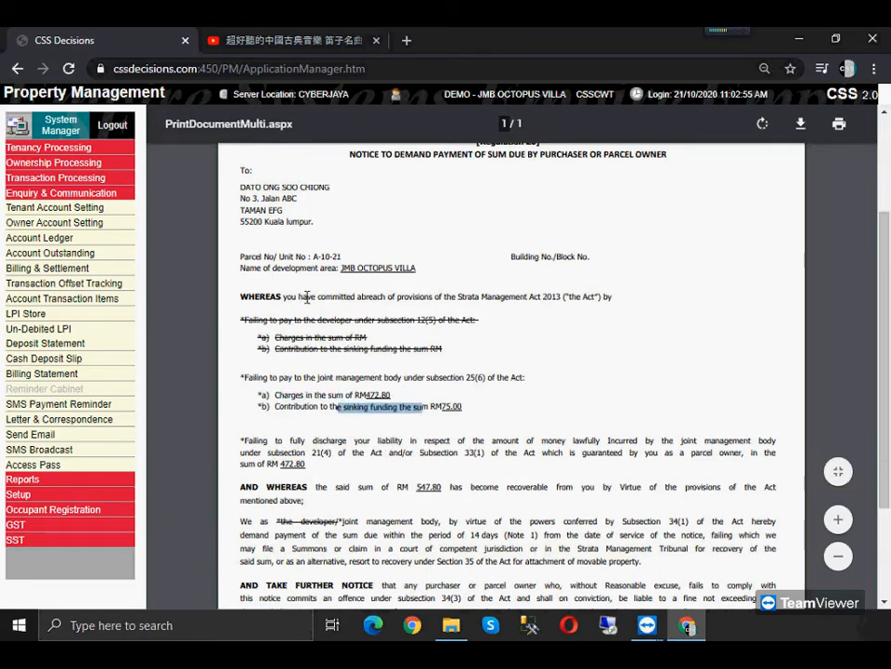
{"action": "scroll", "coordinate": [300, 318], "scroll_direction": "down", "scroll_amount": 5}
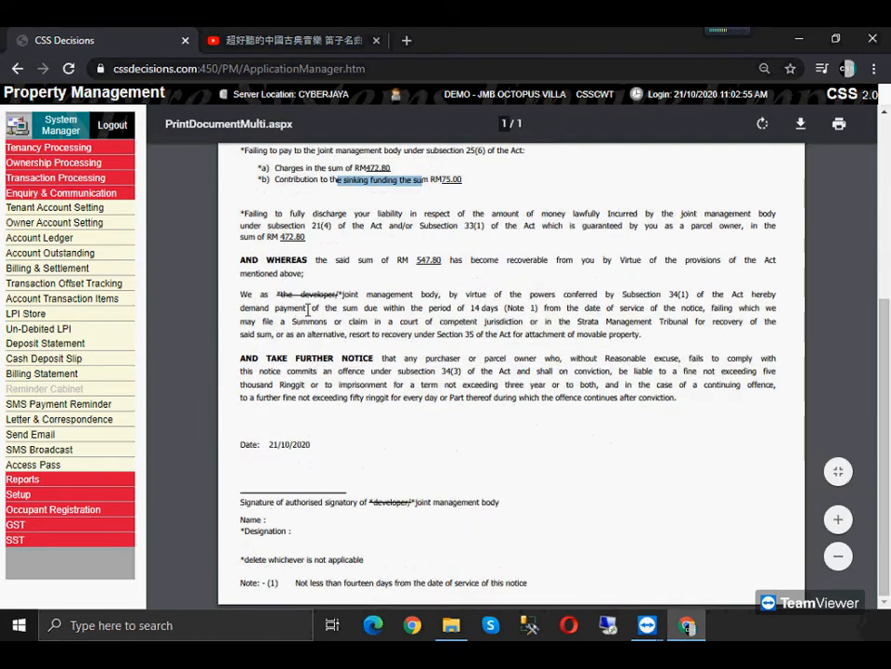
{"action": "scroll", "coordinate": [311, 308], "scroll_direction": "up", "scroll_amount": 5}
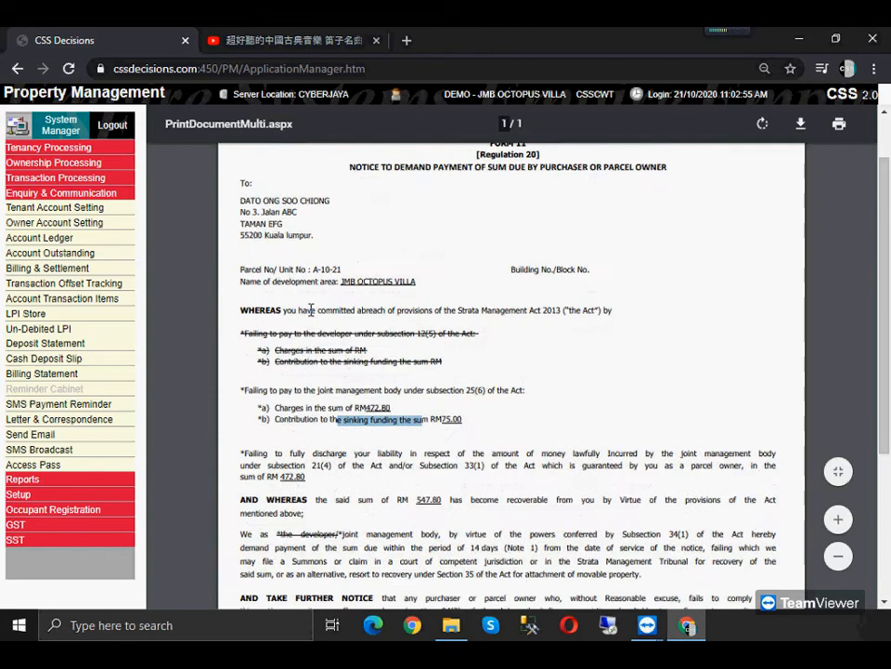
{"action": "scroll", "coordinate": [315, 307], "scroll_direction": "up", "scroll_amount": 2}
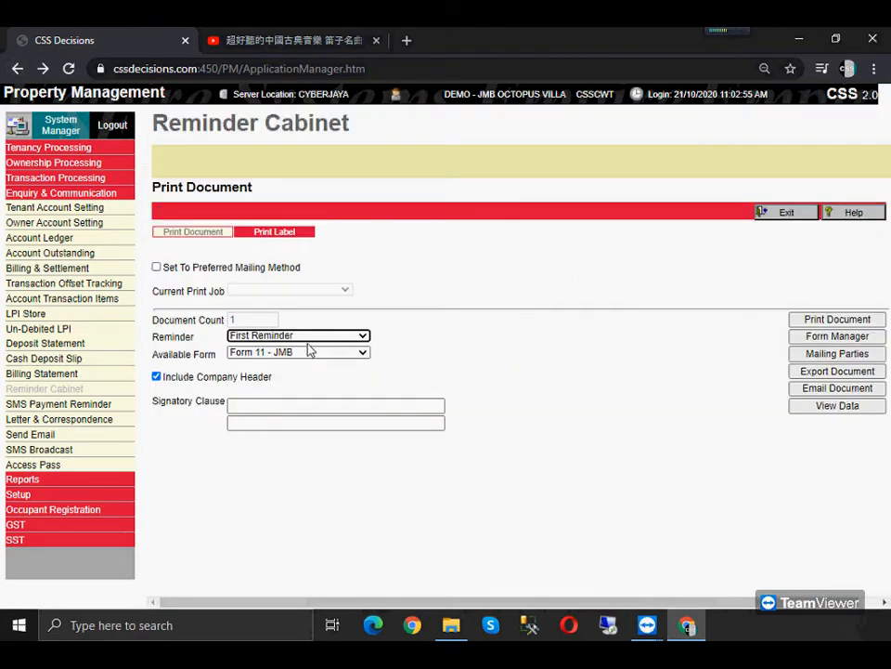
Produce the print version of the First Reminder using Form 20 and view the notice
{"action": "left_click", "coordinate": [306, 353]}
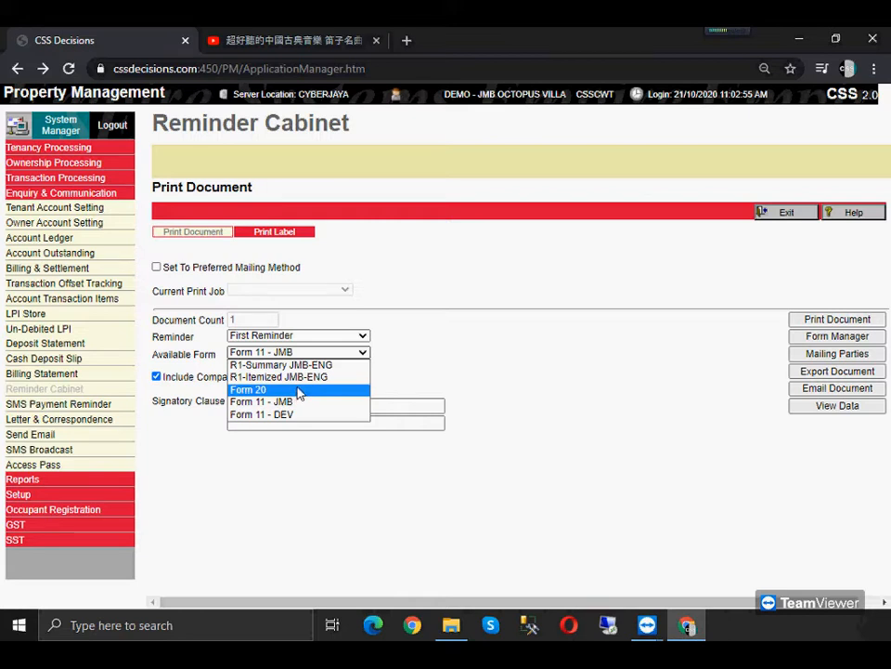
{"action": "left_click", "coordinate": [299, 393]}
{"action": "left_click", "coordinate": [804, 320]}
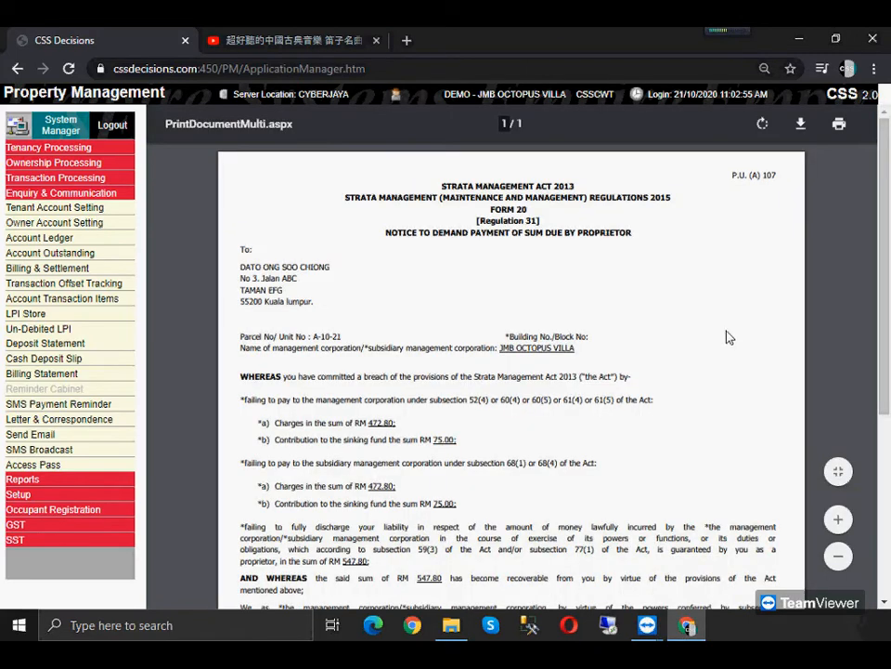
{"action": "scroll", "coordinate": [611, 384], "scroll_direction": "down", "scroll_amount": 1}
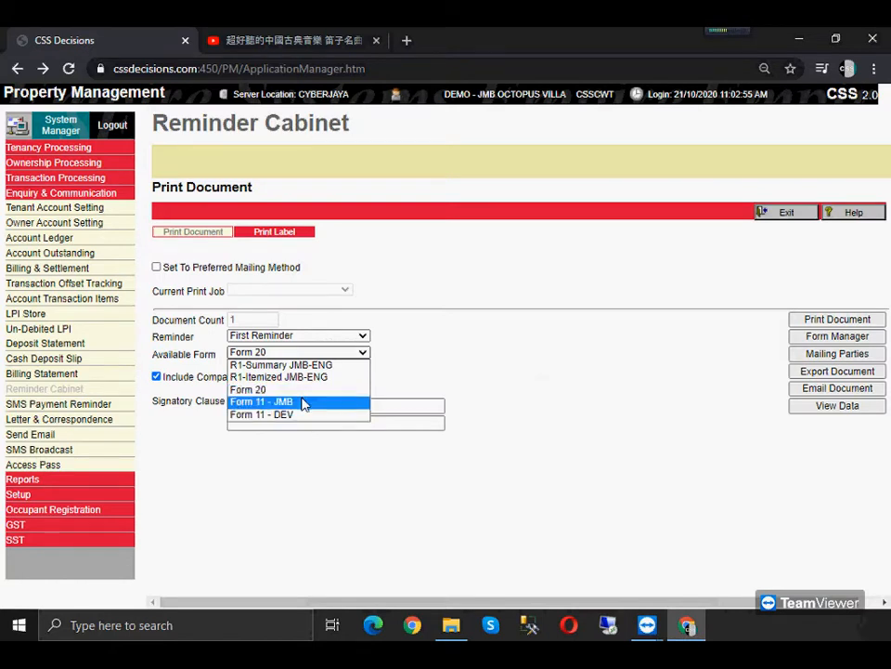
{"action": "left_click", "coordinate": [304, 393]}
{"action": "left_click", "coordinate": [805, 319]}
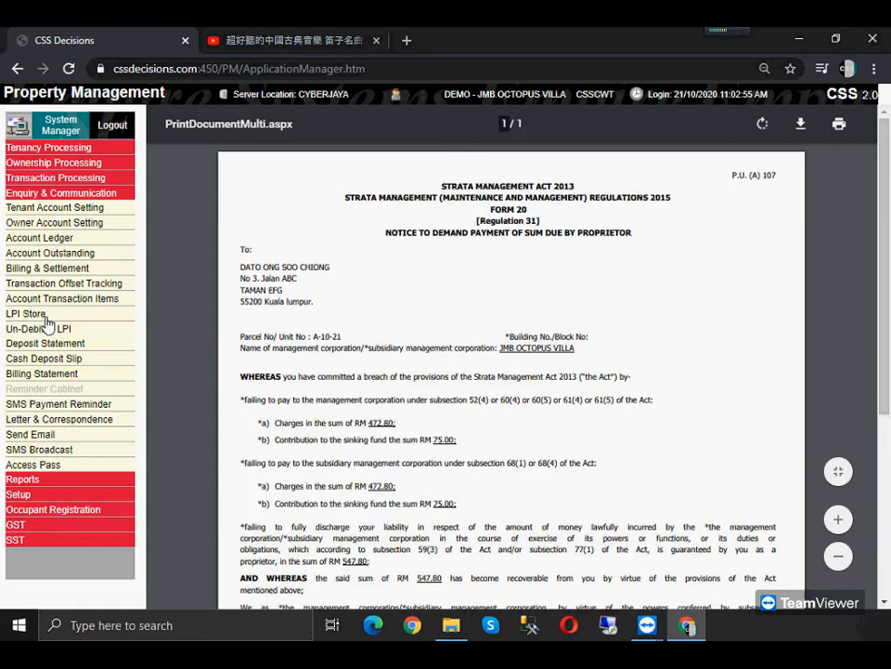
Bring up the service charge record IVSC in the GL code setup
{"action": "left_click", "coordinate": [17, 494]}
{"action": "left_click", "coordinate": [24, 313]}
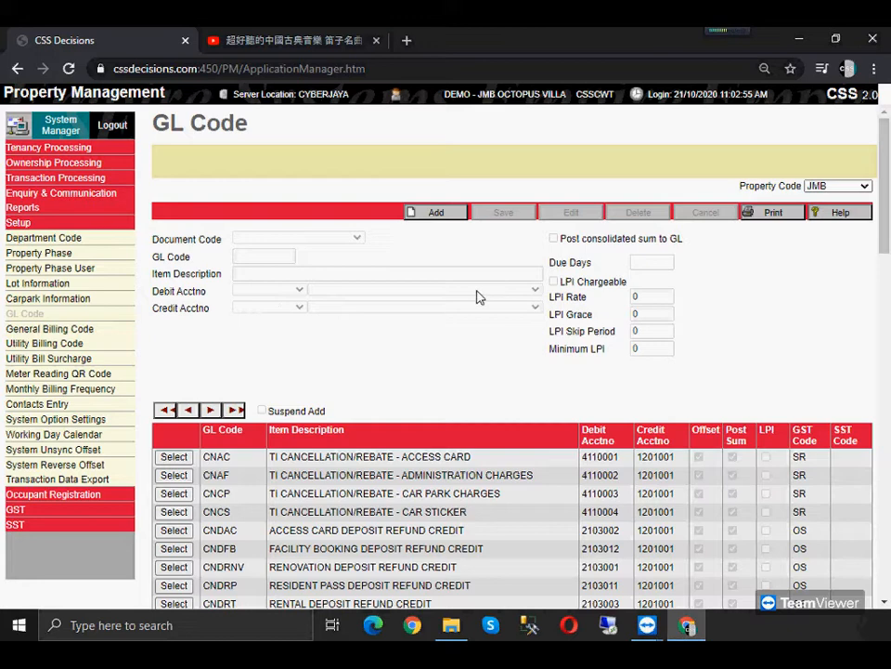
{"action": "scroll", "coordinate": [474, 331], "scroll_direction": "down", "scroll_amount": 2}
{"action": "scroll", "coordinate": [476, 335], "scroll_direction": "down", "scroll_amount": 15}
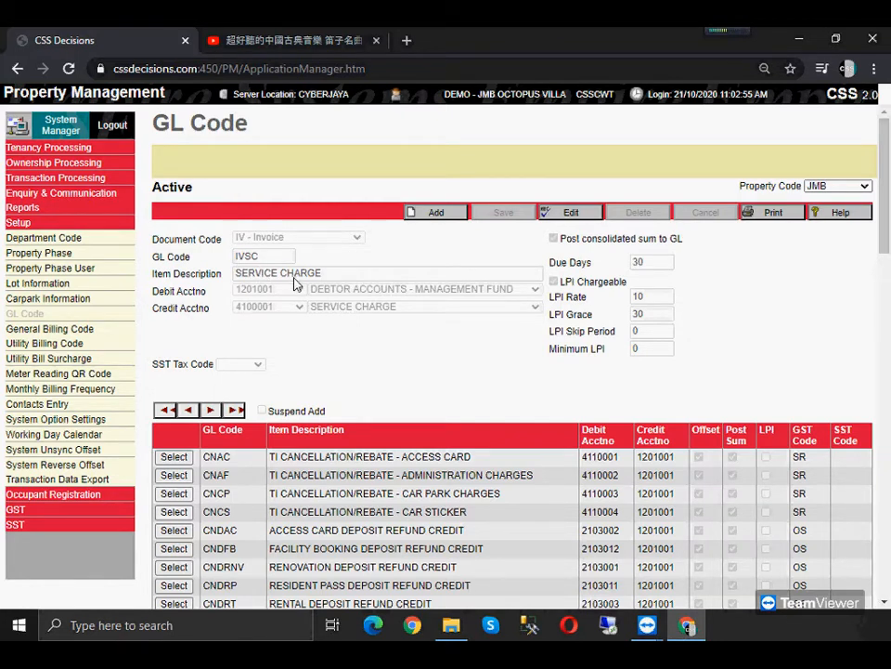
Set both Due Days and LPI Grace of the service charge GL code to 14 and save the record
{"action": "left_click", "coordinate": [566, 225]}
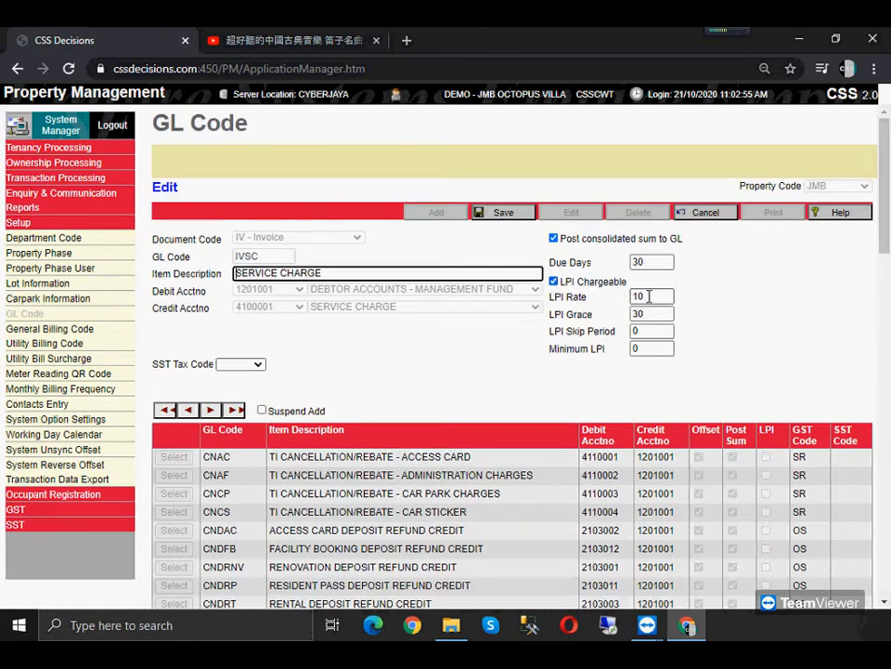
{"action": "double_click", "coordinate": [649, 261]}
{"action": "type", "text": "14"}
{"action": "key", "text": "Tab"}
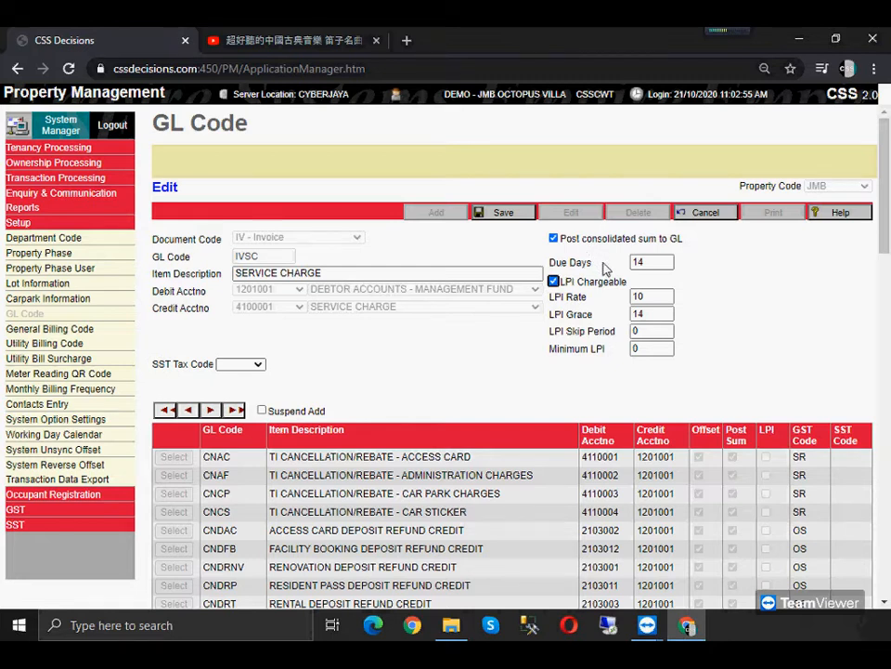
{"action": "scroll", "coordinate": [617, 254], "scroll_direction": "down", "scroll_amount": 10}
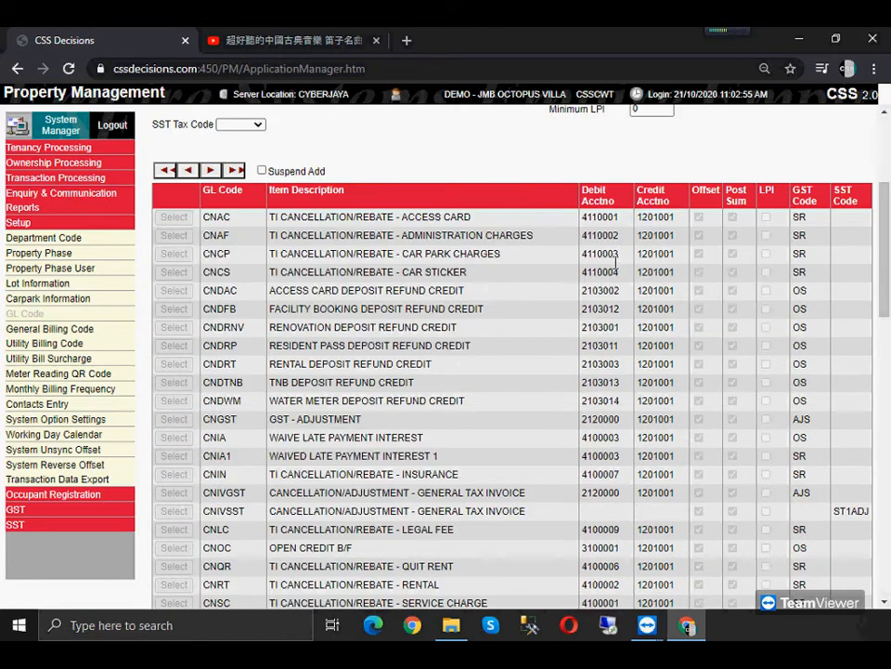
{"action": "scroll", "coordinate": [616, 255], "scroll_direction": "up", "scroll_amount": 10}
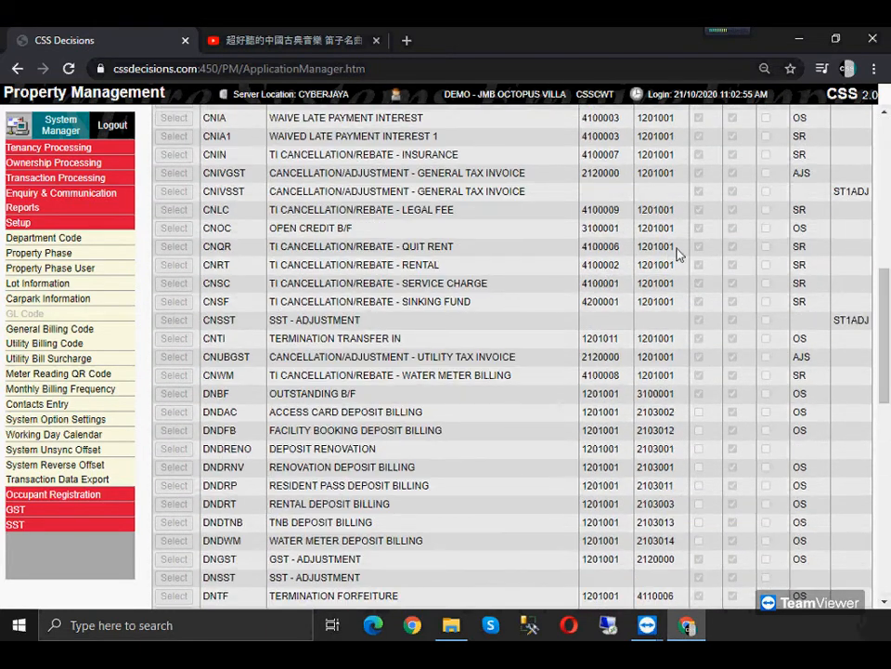
{"action": "left_click", "coordinate": [501, 132]}
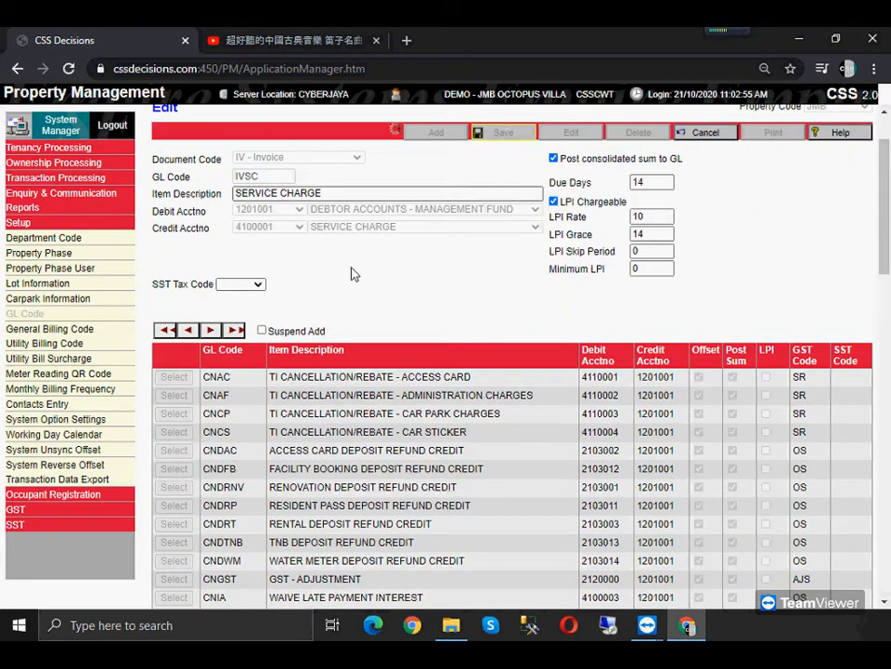
{"action": "scroll", "coordinate": [268, 329], "scroll_direction": "down", "scroll_amount": 12}
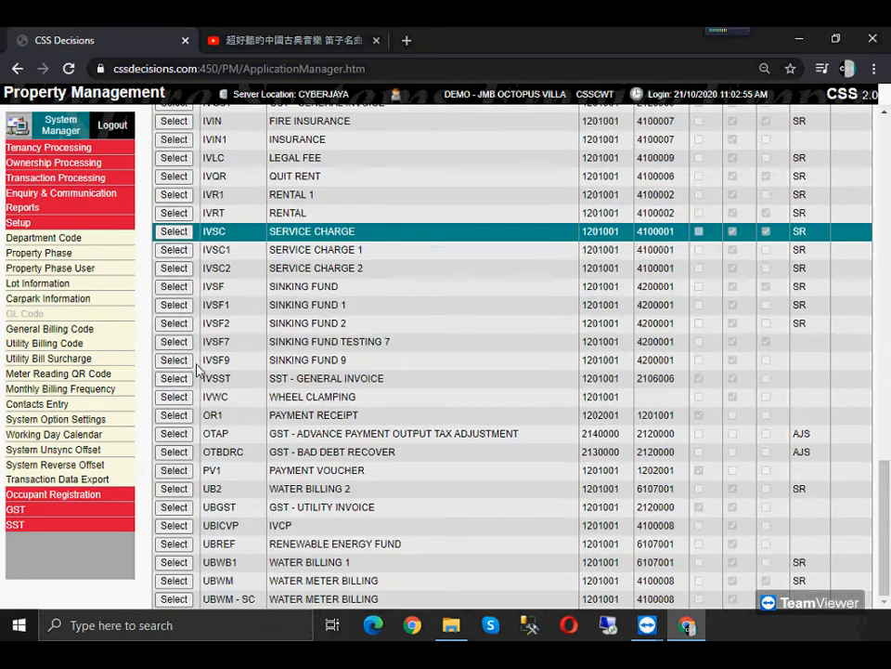
Check the due days and LPI settings of the sinking fund IVSF and water meter billing UBWM GL codes
{"action": "left_click", "coordinate": [176, 288]}
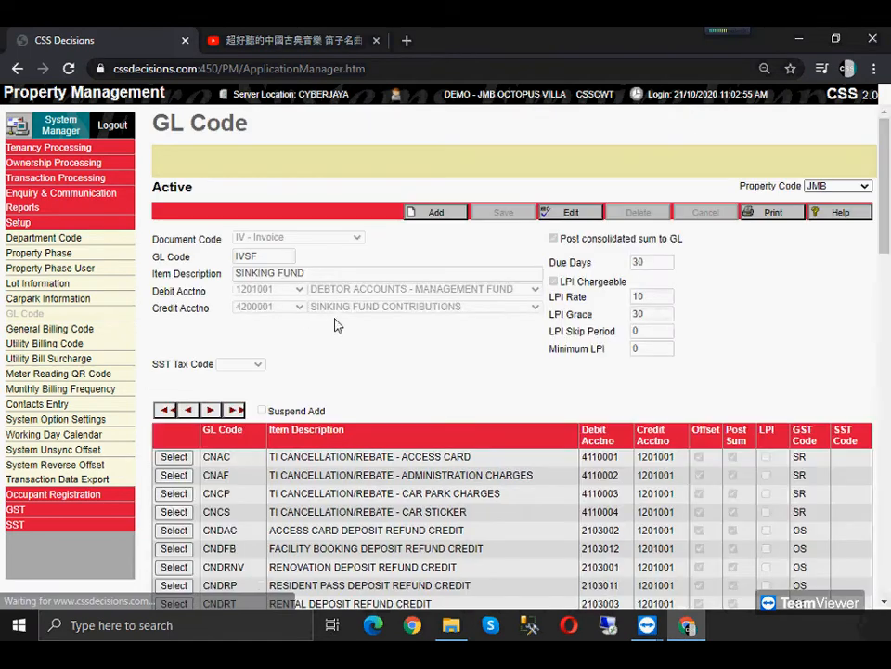
{"action": "scroll", "coordinate": [485, 359], "scroll_direction": "down", "scroll_amount": 9}
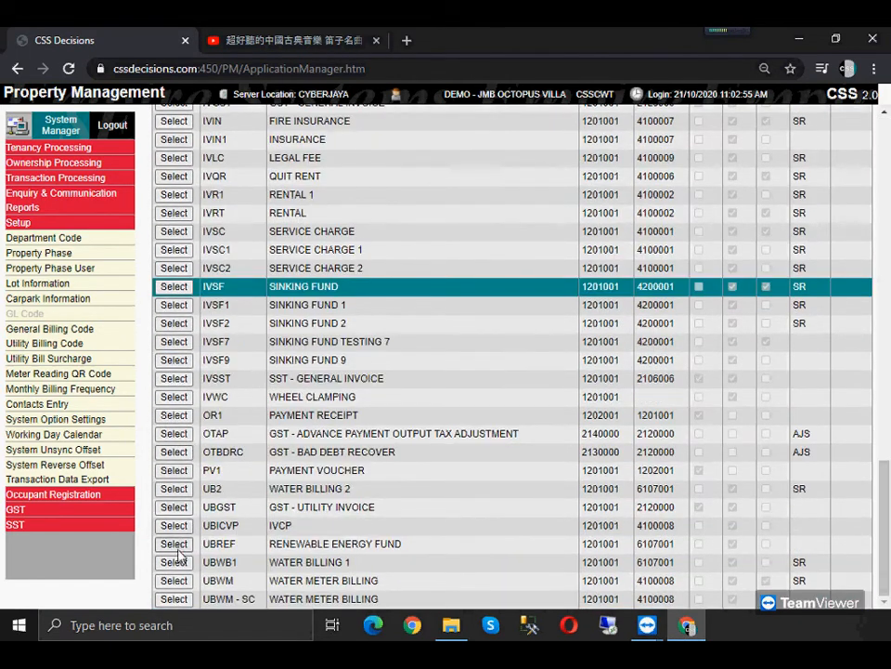
{"action": "left_click", "coordinate": [178, 582]}
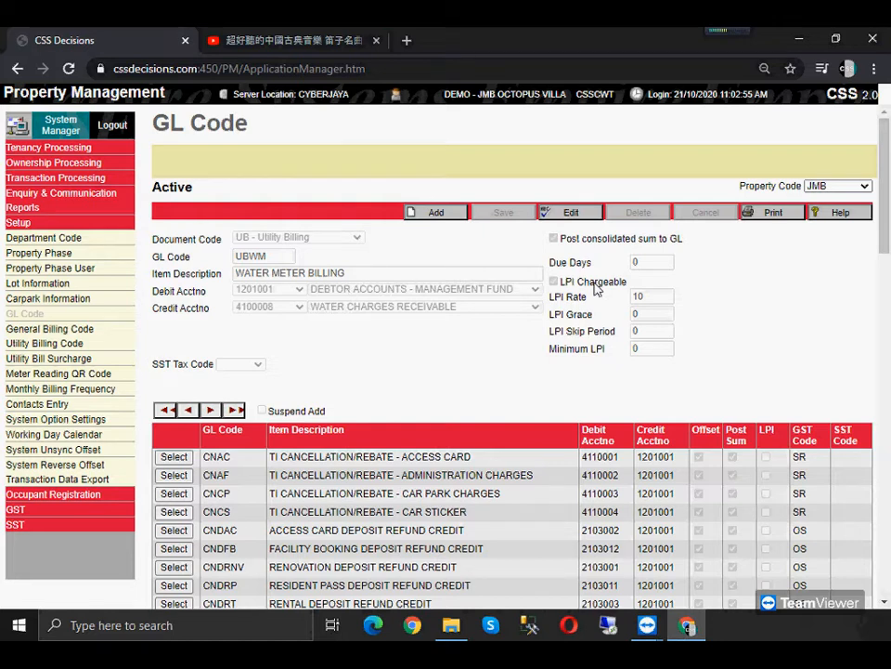
{"action": "left_click", "coordinate": [571, 211]}
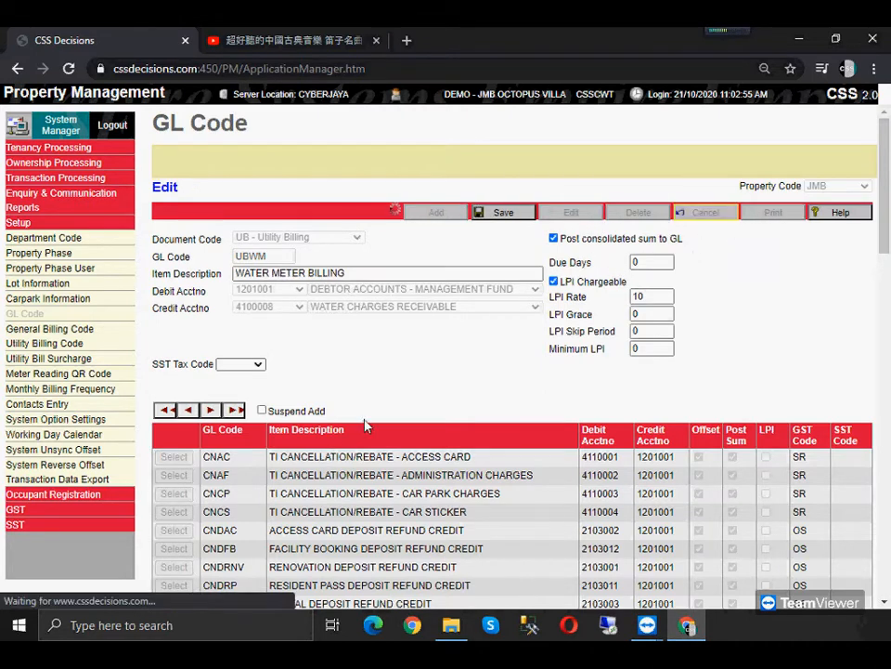
Bring up the wheel clamping record IVWC in the GL code setup
{"action": "scroll", "coordinate": [364, 429], "scroll_direction": "down", "scroll_amount": 12}
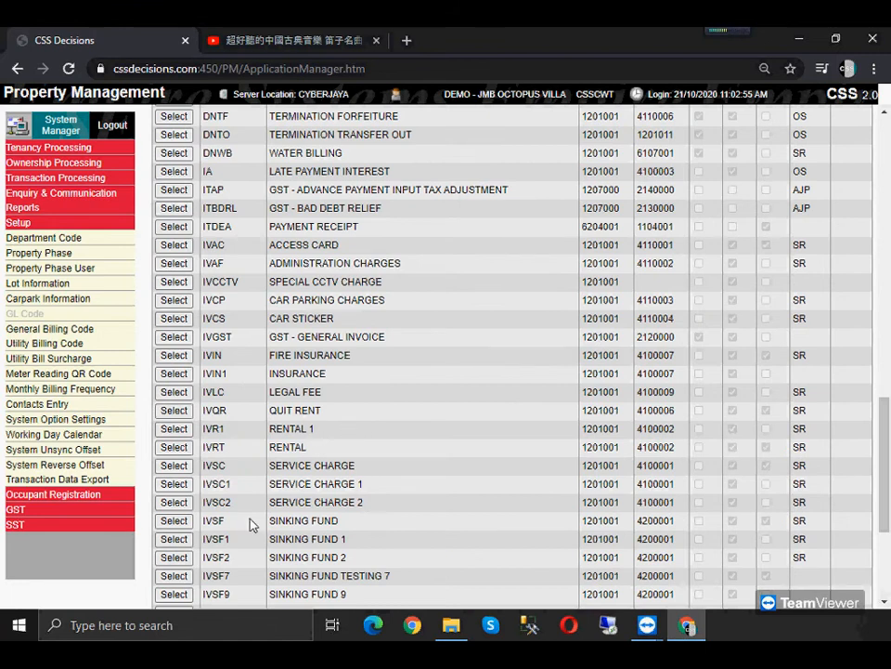
{"action": "scroll", "coordinate": [178, 398], "scroll_direction": "down", "scroll_amount": 3}
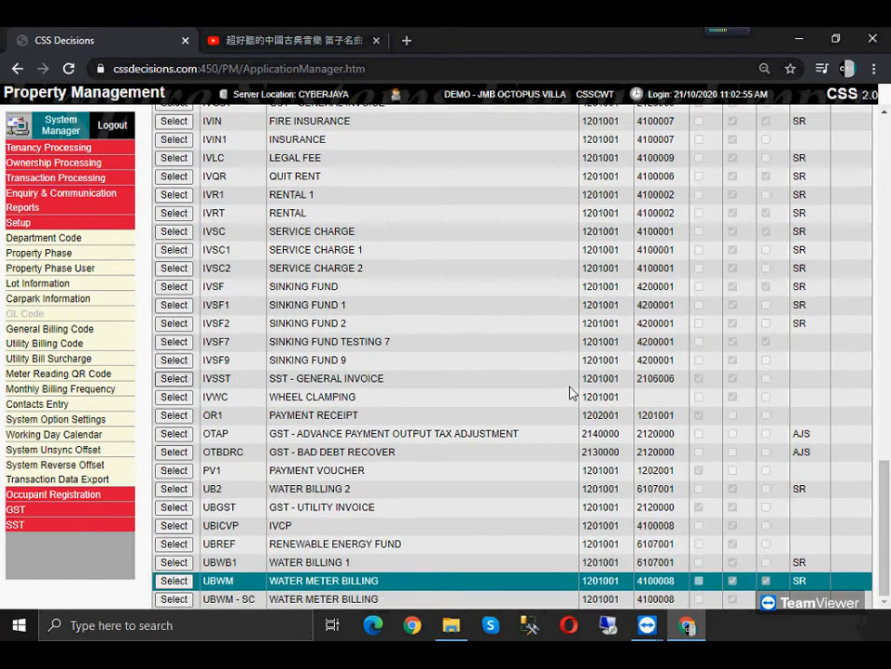
{"action": "scroll", "coordinate": [560, 187], "scroll_direction": "up", "scroll_amount": 15}
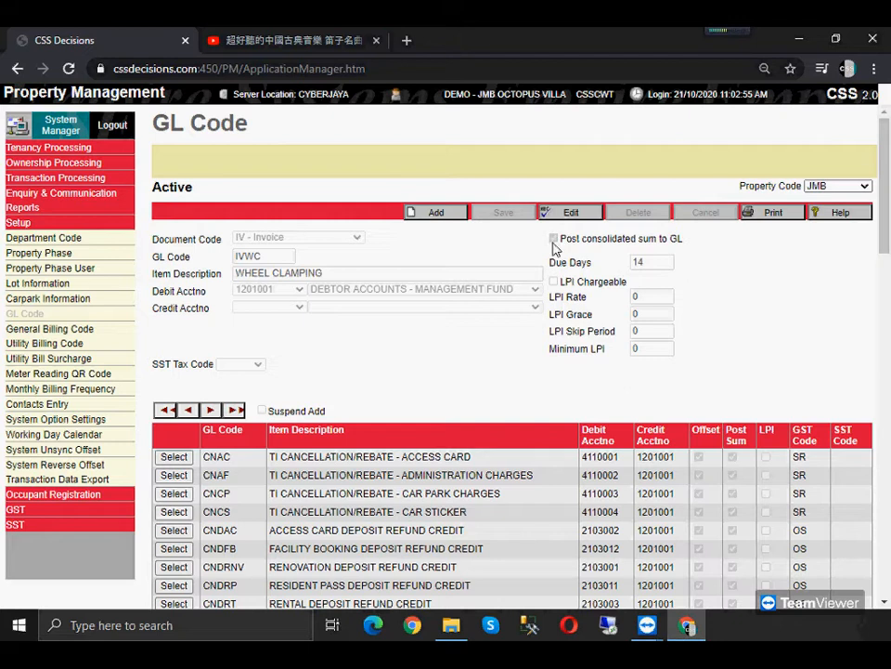
Make the wheel clamping GL code LPI chargeable with an LPI Rate of 10 and an LPI Grace of 14
{"action": "left_click", "coordinate": [562, 212]}
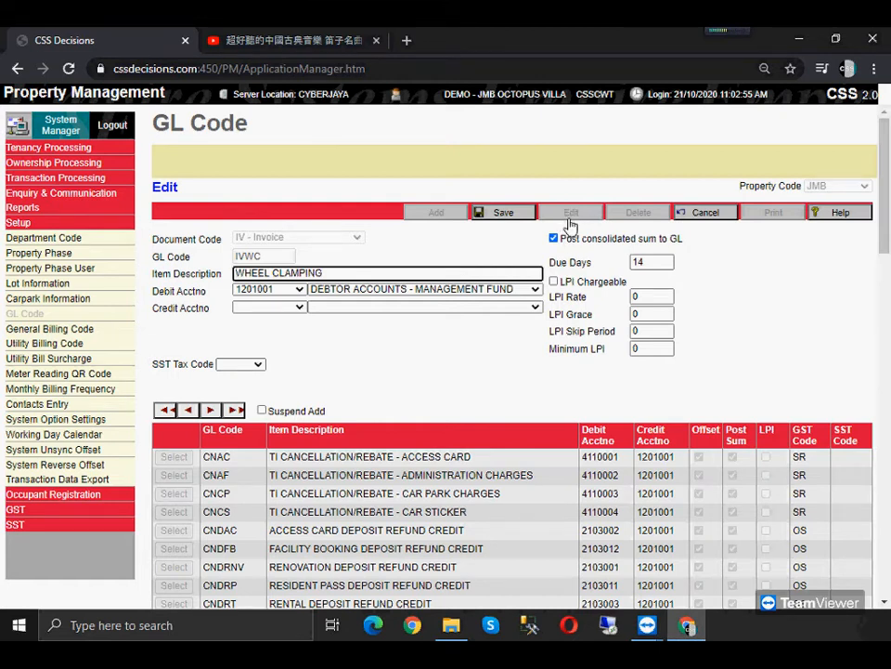
{"action": "left_click", "coordinate": [587, 284]}
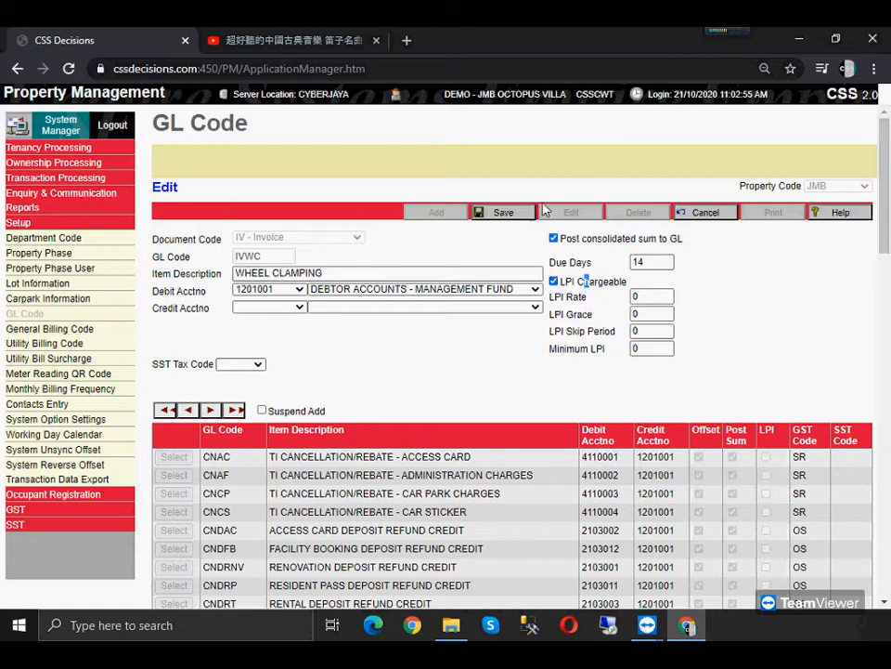
{"action": "left_click", "coordinate": [644, 295]}
{"action": "left_click_drag", "start_coordinate": [642, 296], "coordinate": [574, 294]}
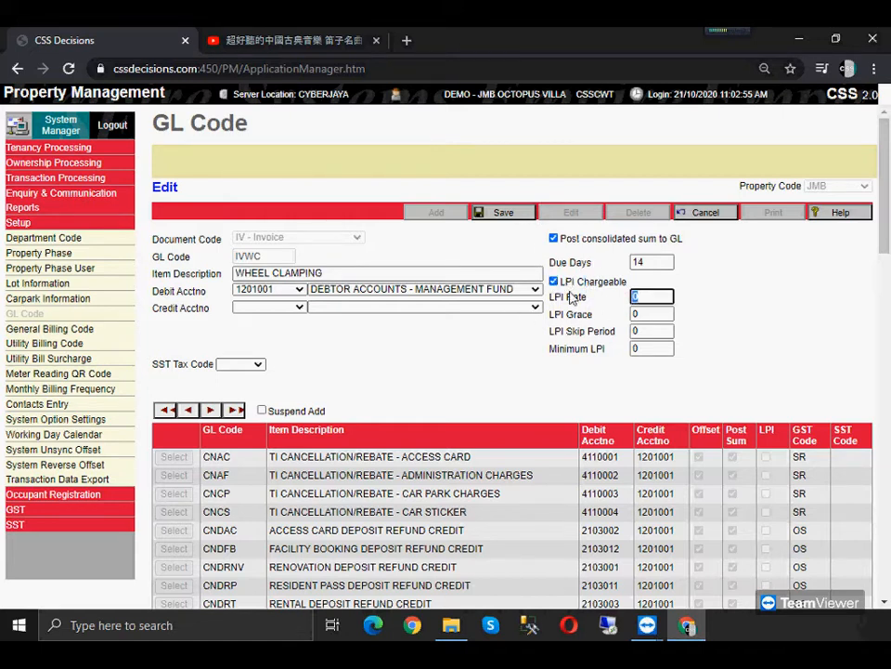
{"action": "type", "text": "10"}
{"action": "key", "text": "Tab"}
{"action": "type", "text": "14"}
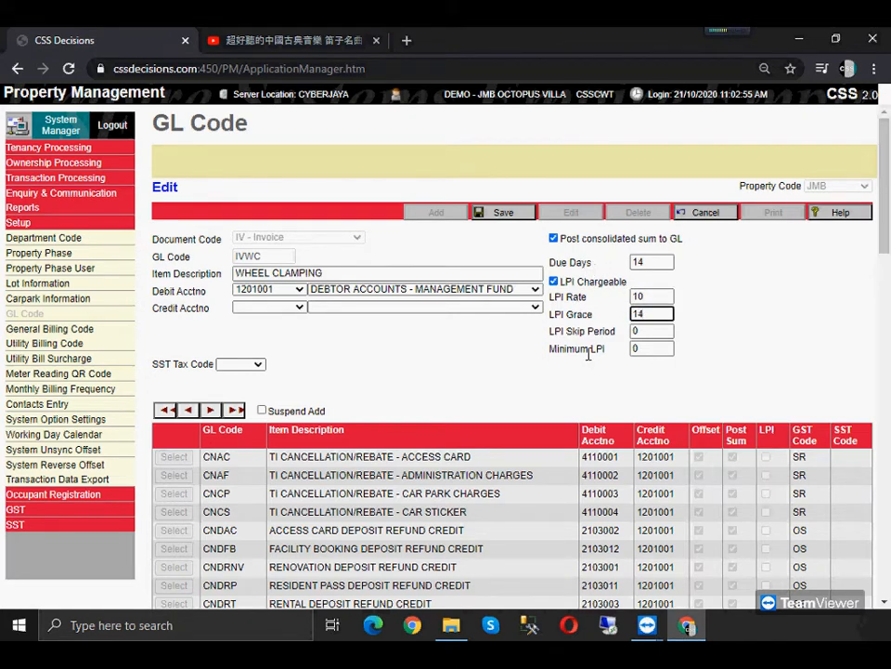
Review the LPI grace and rate entries of the wheel clamping GL code and save the record
{"action": "left_click_drag", "start_coordinate": [553, 332], "coordinate": [585, 345]}
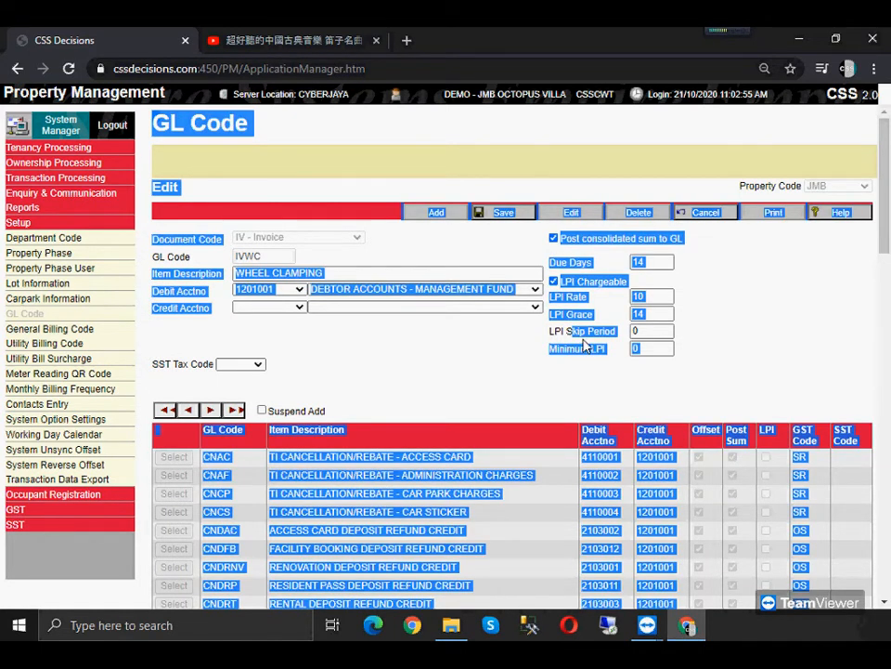
{"action": "left_click", "coordinate": [585, 345]}
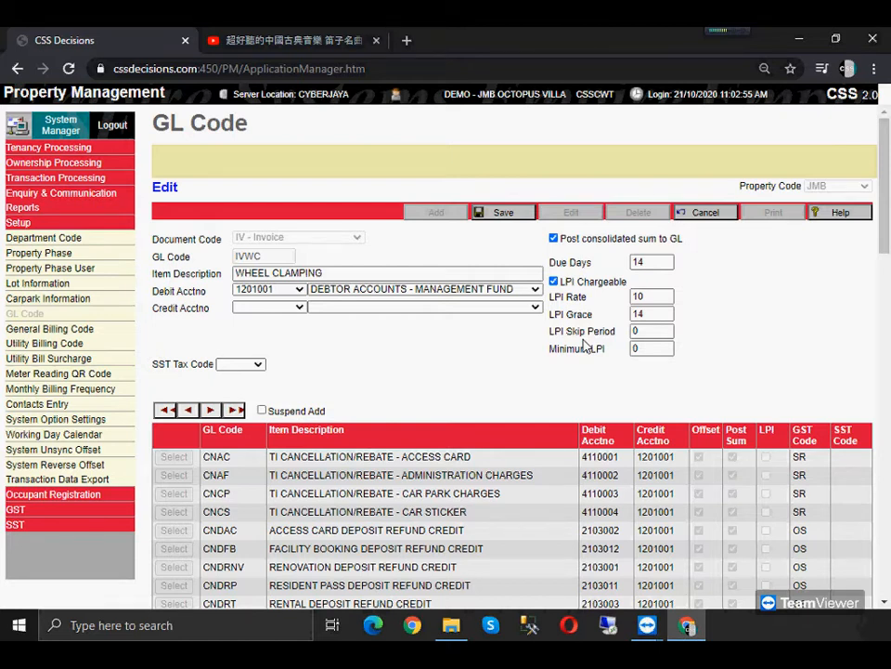
{"action": "double_click", "coordinate": [577, 315]}
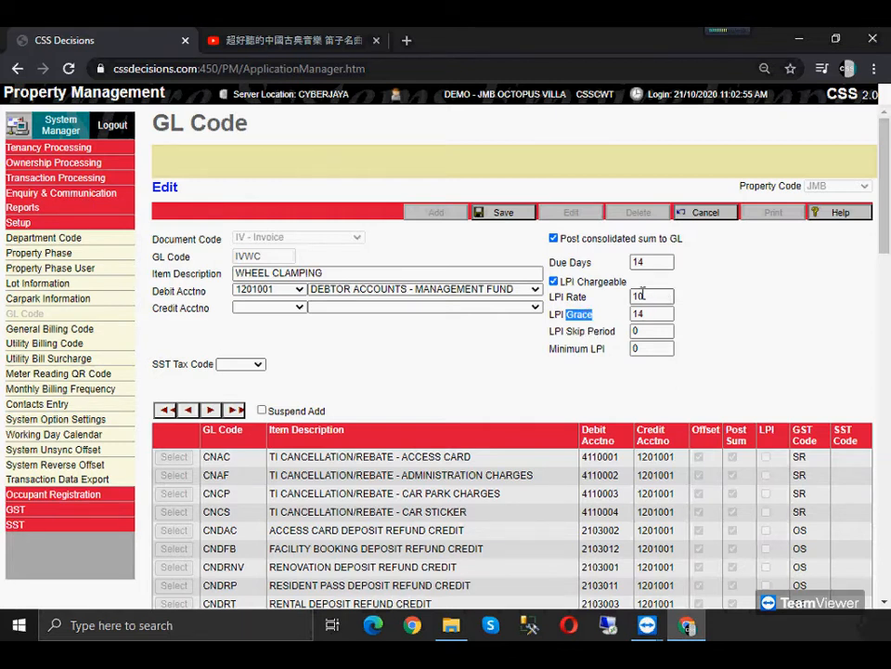
{"action": "left_click_drag", "start_coordinate": [647, 294], "coordinate": [628, 296]}
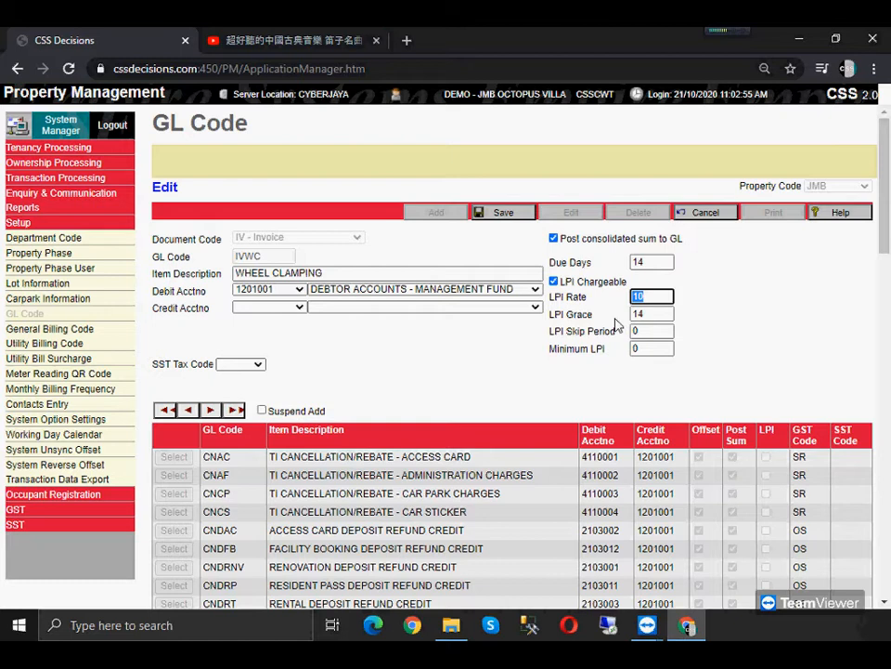
{"action": "left_click", "coordinate": [744, 267]}
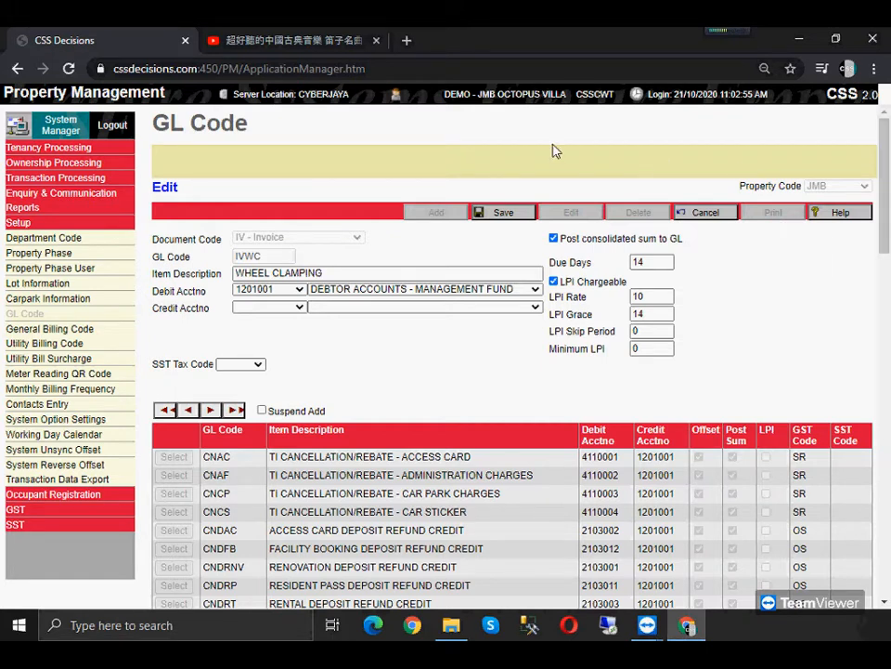
{"action": "left_click", "coordinate": [502, 212]}
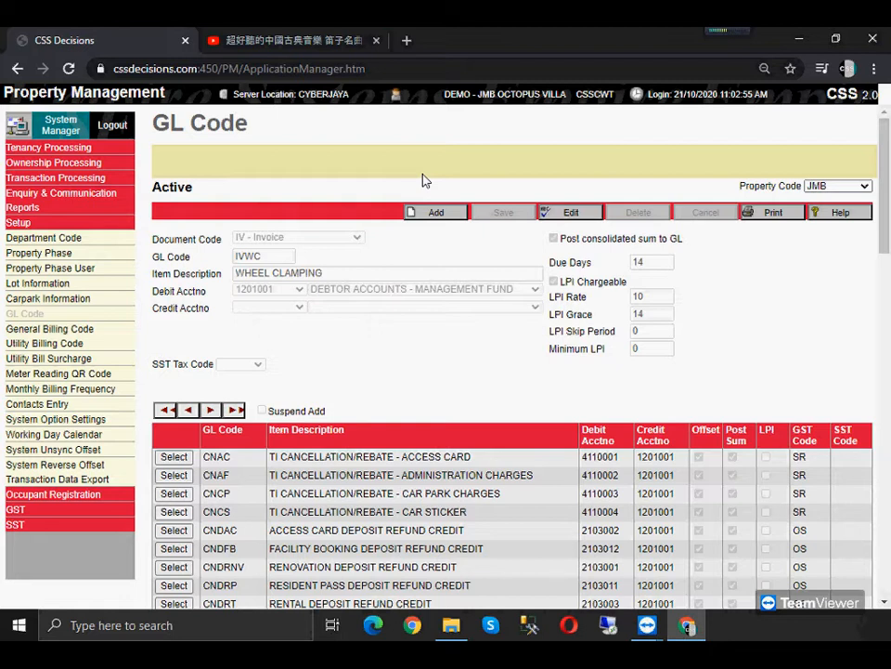
Change both Due Days and LPI Grace of the wheel clamping GL code to 30
{"action": "left_click", "coordinate": [590, 212]}
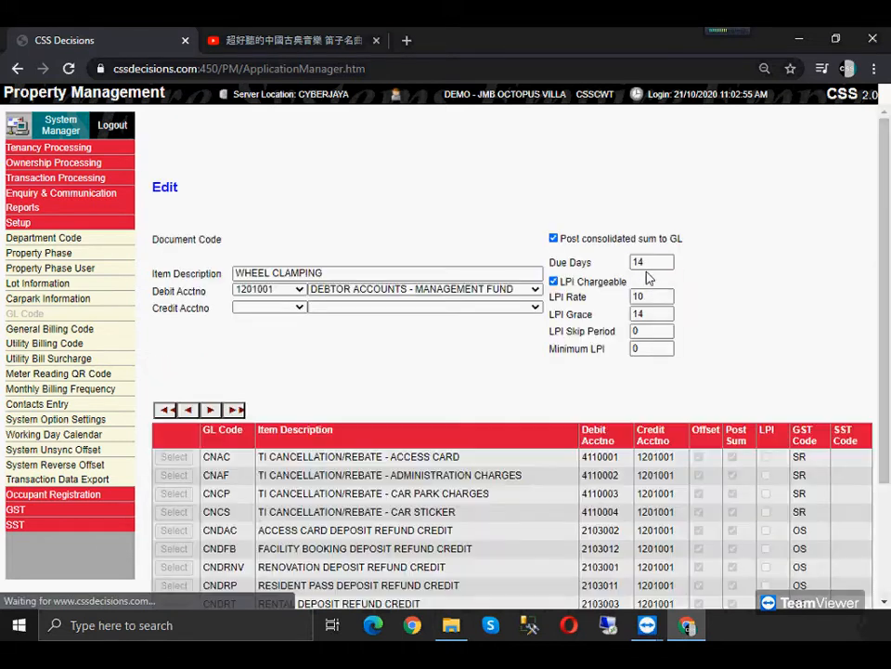
{"action": "type", "text": "30"}
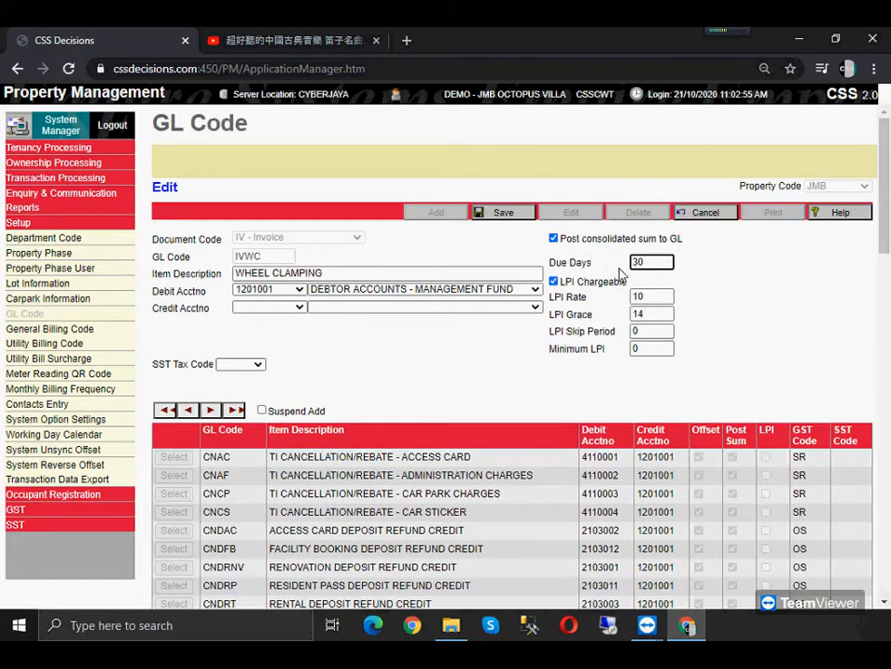
{"action": "left_click_drag", "start_coordinate": [655, 313], "coordinate": [520, 317]}
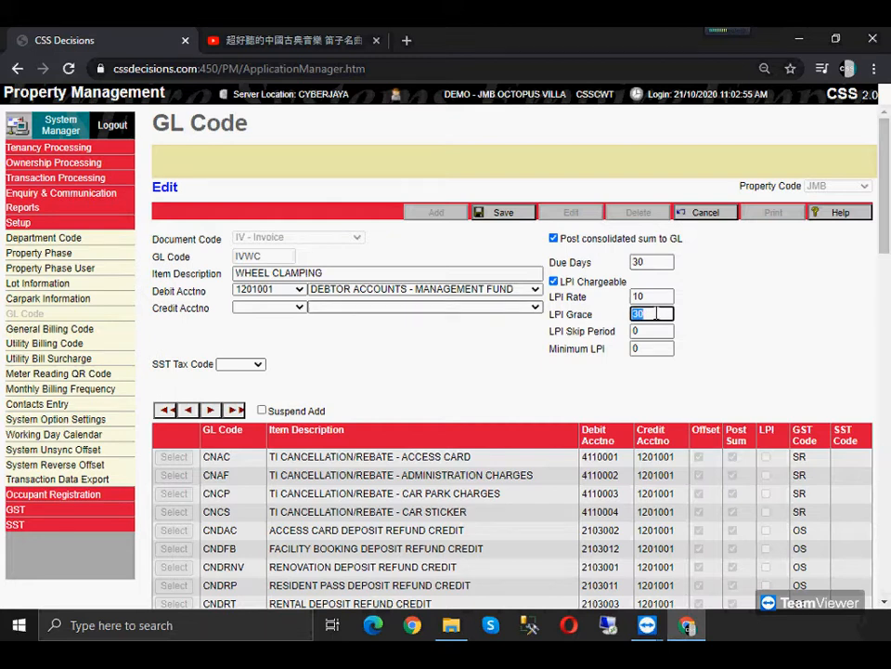
{"action": "left_click", "coordinate": [720, 313]}
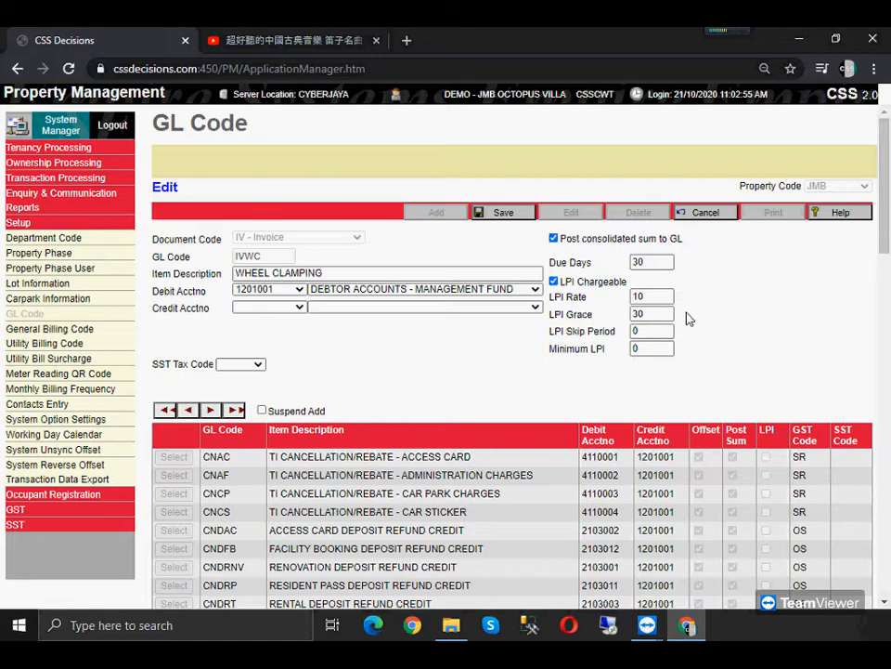
Start generating late payment charges with selective scanning and accept the cut-off date 30/09/2020
{"action": "left_click", "coordinate": [93, 178]}
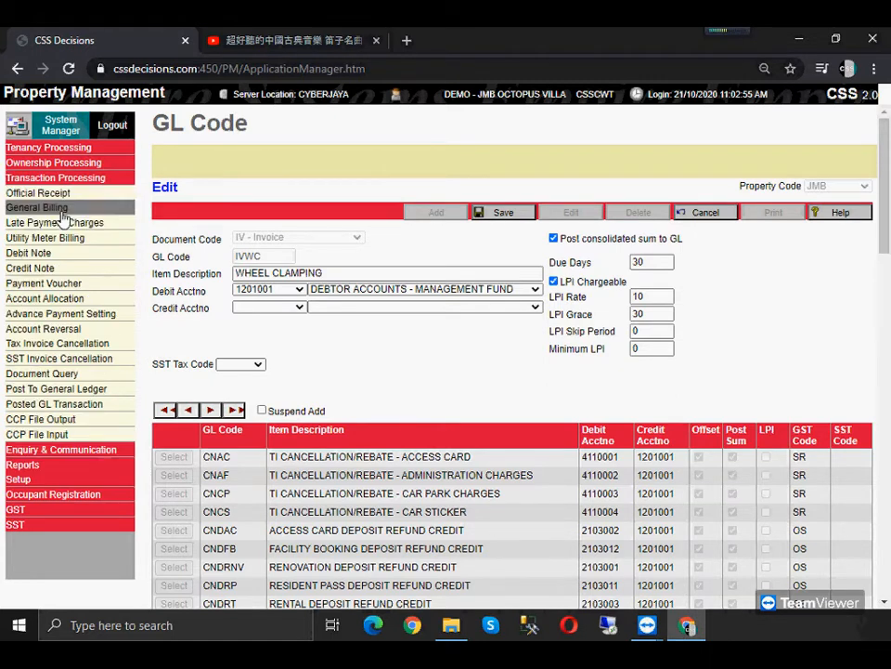
{"action": "left_click", "coordinate": [58, 223]}
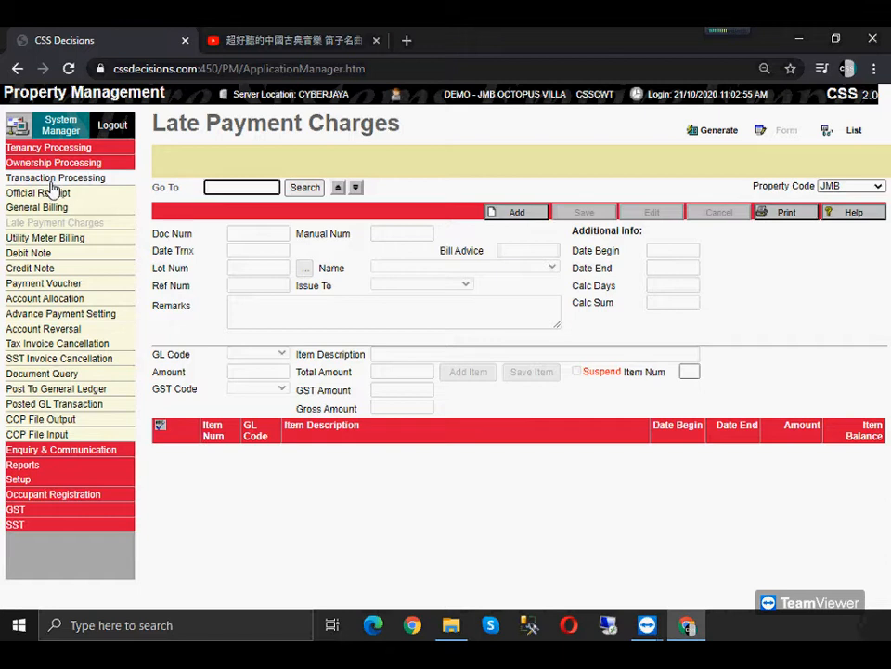
{"action": "left_click", "coordinate": [720, 132]}
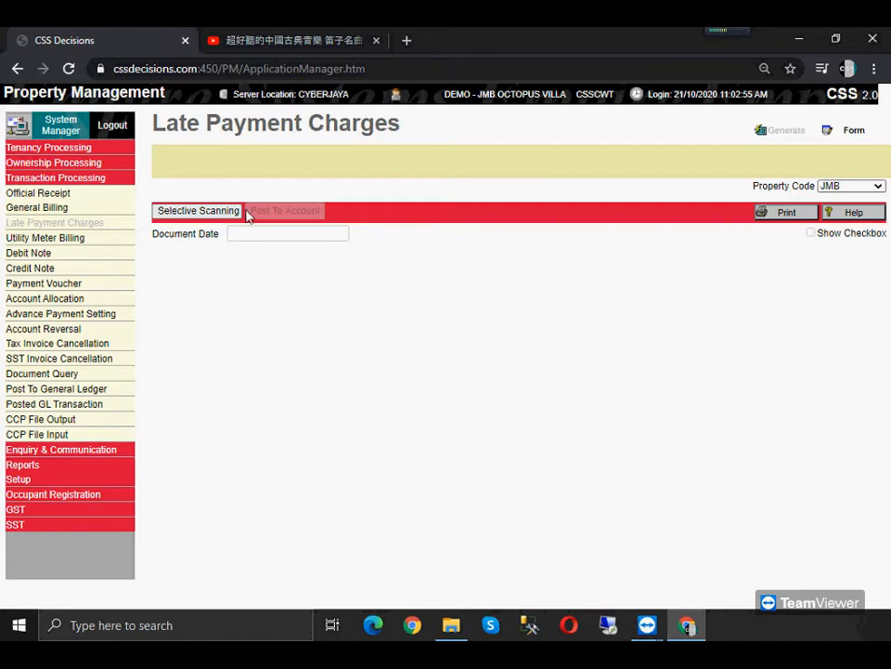
{"action": "left_click", "coordinate": [319, 216]}
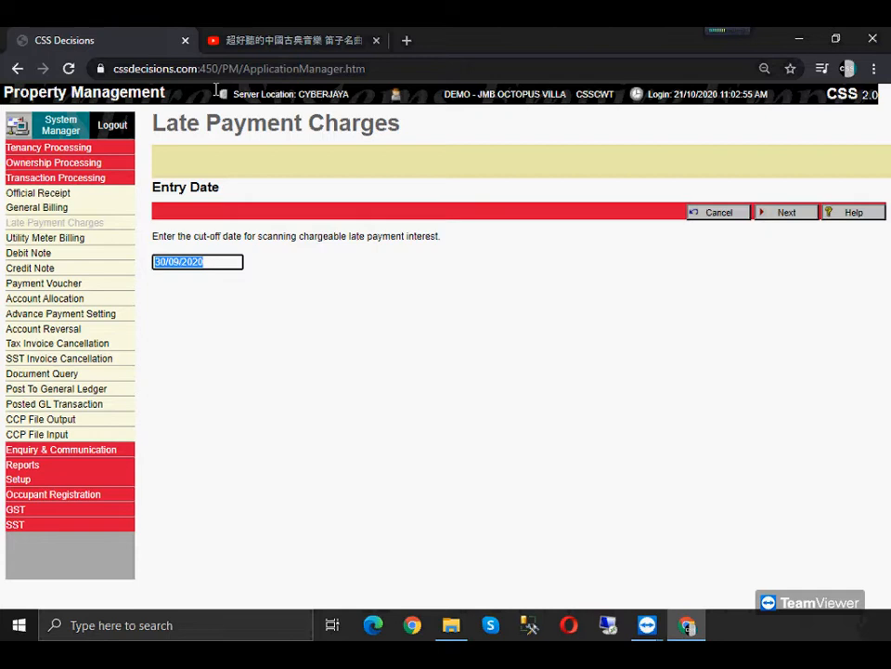
{"action": "left_click", "coordinate": [152, 262]}
{"action": "triple_click", "coordinate": [152, 262]}
{"action": "left_click", "coordinate": [790, 214]}
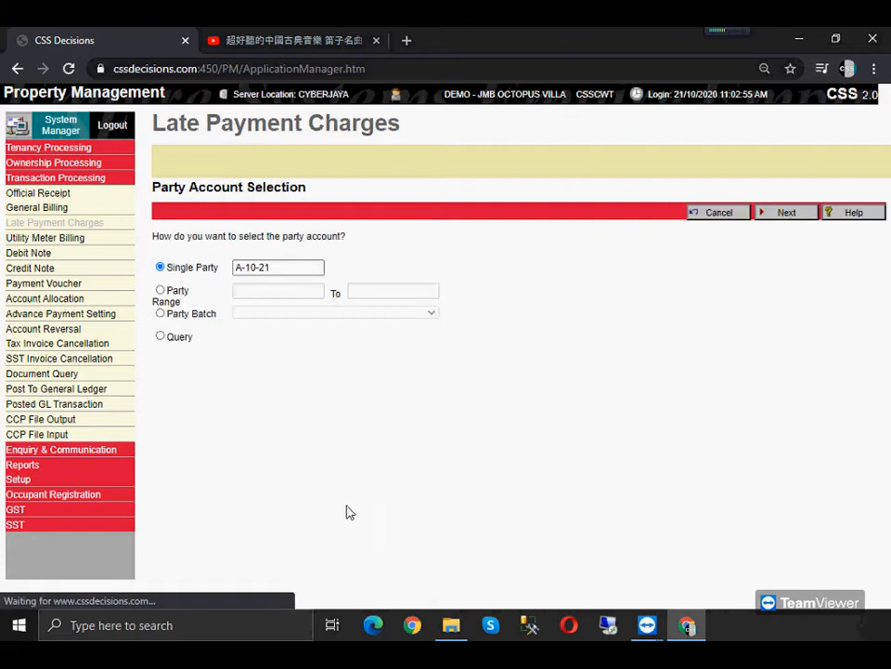
{"action": "left_click", "coordinate": [200, 319]}
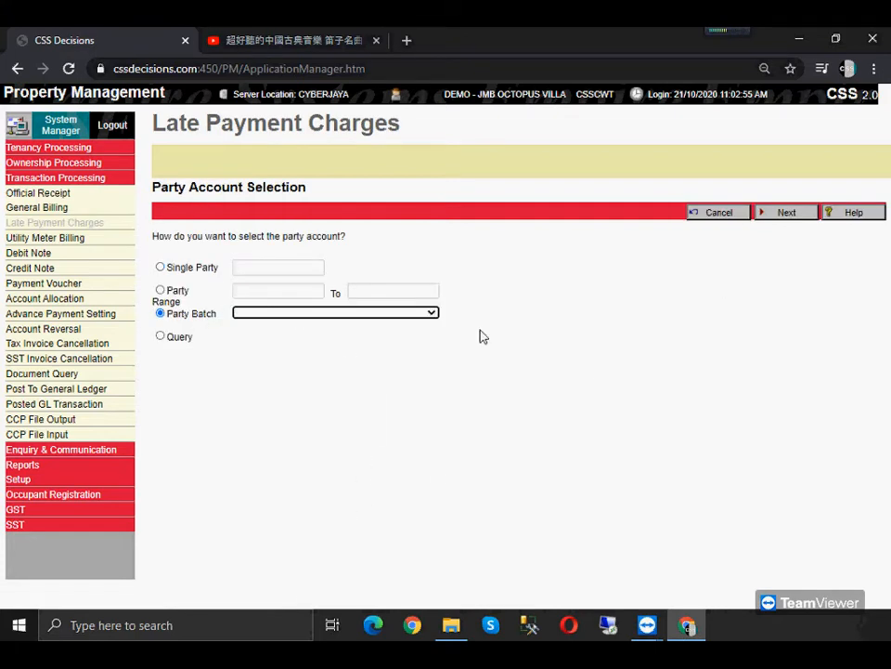
{"action": "left_click", "coordinate": [432, 314]}
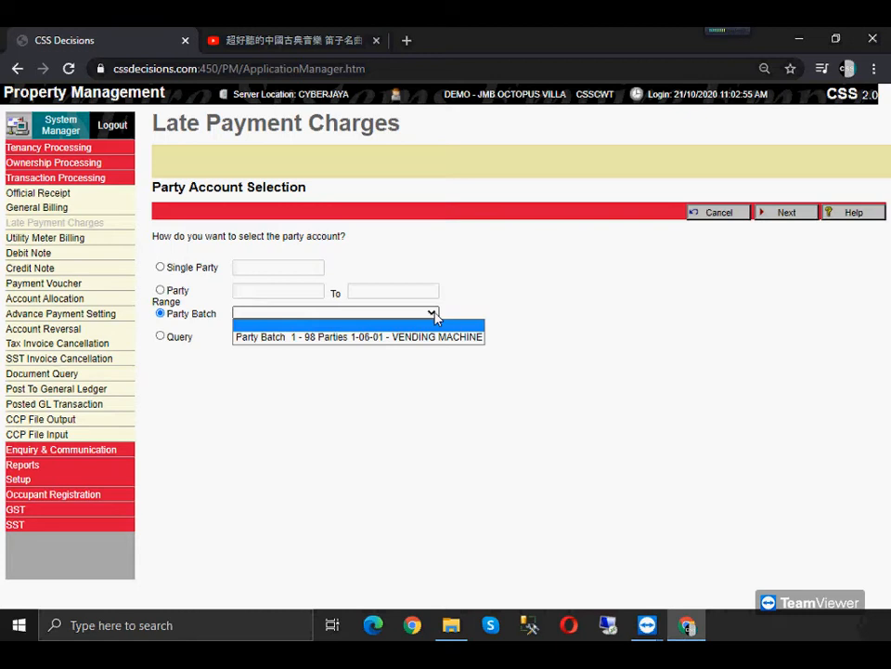
{"action": "left_click", "coordinate": [437, 337]}
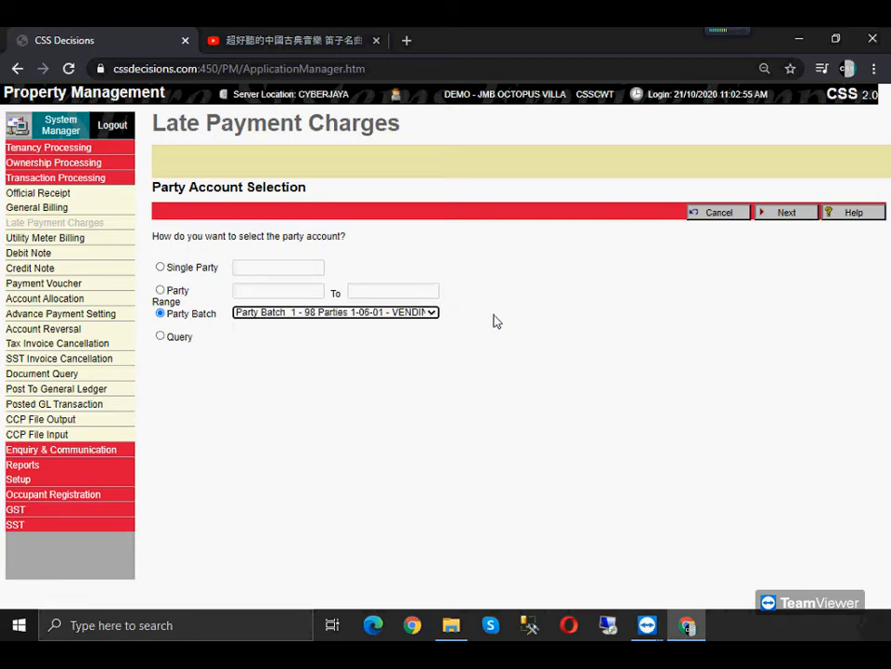
Scan late payment charges for a single party by its lot number and post the generated items to the debtor account
{"action": "left_click", "coordinate": [190, 269]}
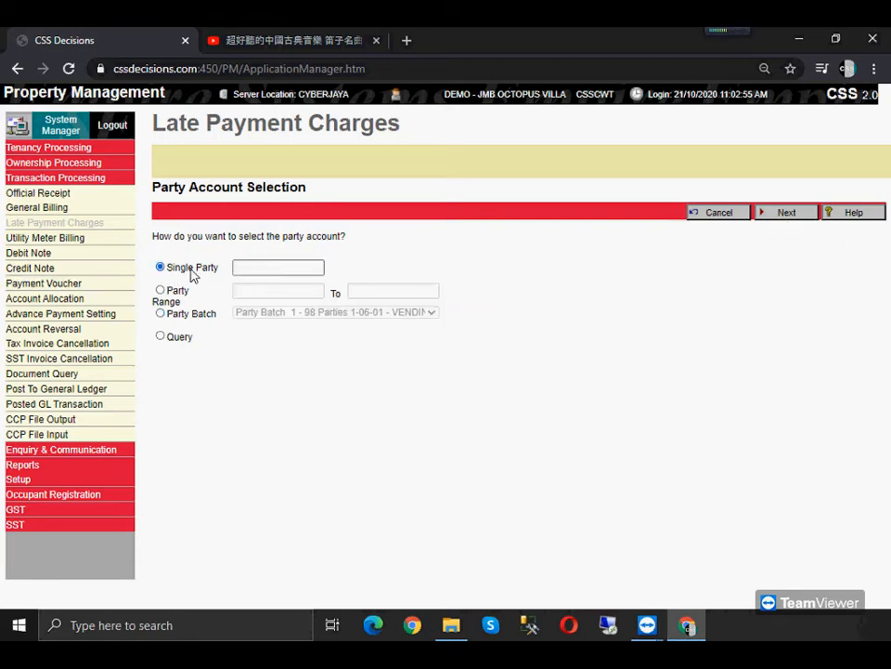
{"action": "left_click", "coordinate": [253, 268]}
{"action": "type", "text": "A-10-21"}
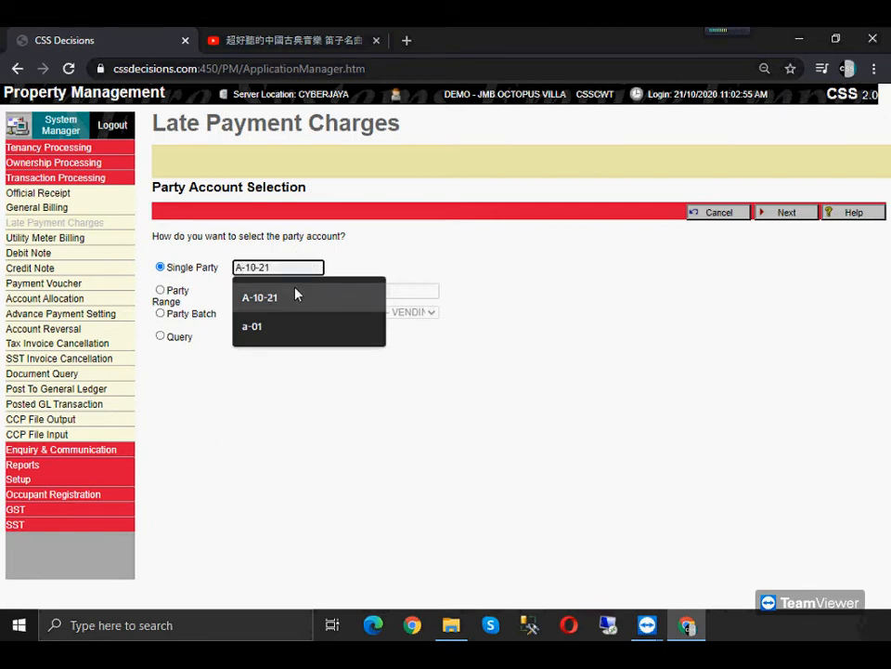
{"action": "left_click", "coordinate": [296, 295]}
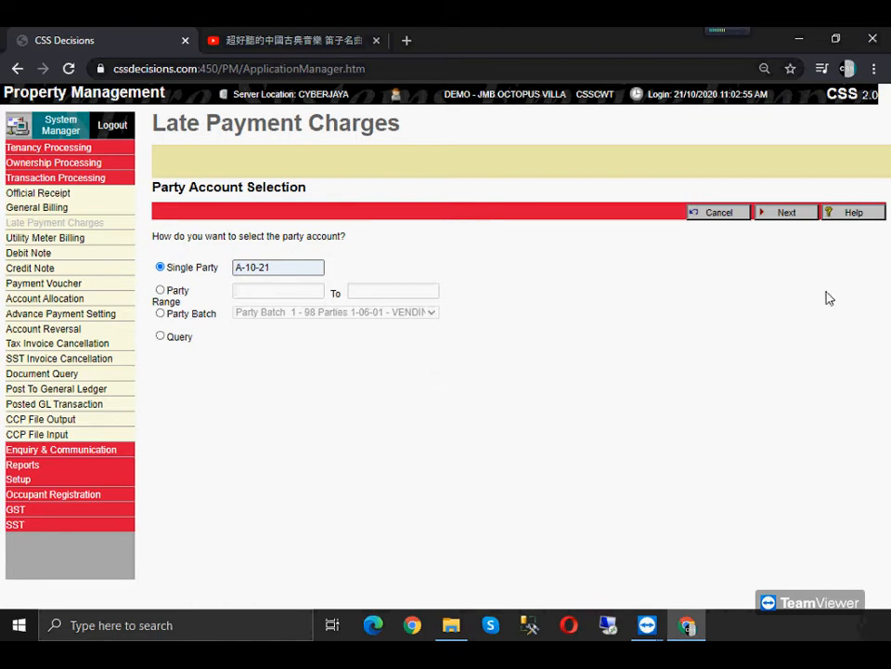
{"action": "left_click", "coordinate": [791, 214]}
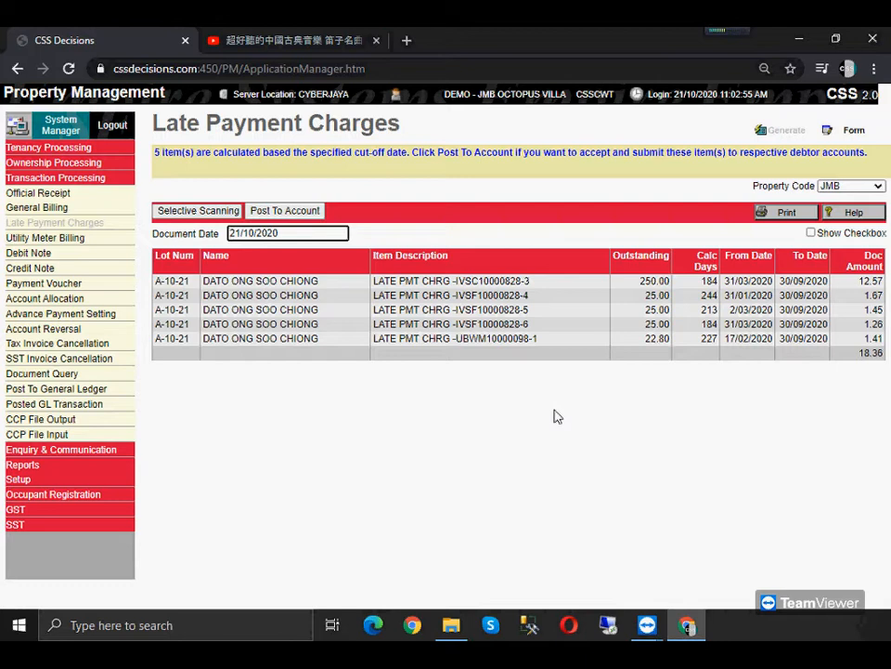
{"action": "left_click", "coordinate": [286, 211]}
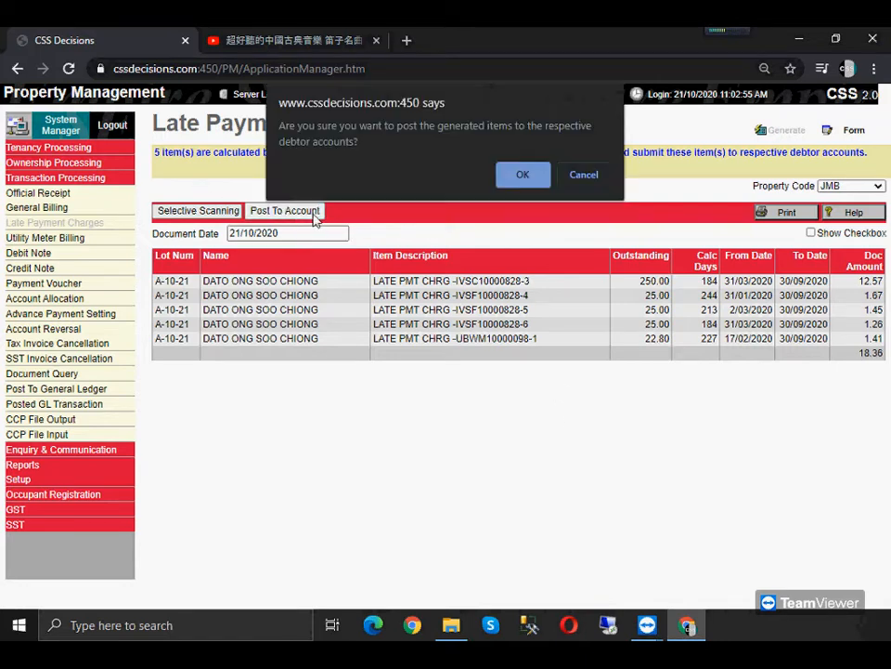
{"action": "left_click", "coordinate": [523, 176]}
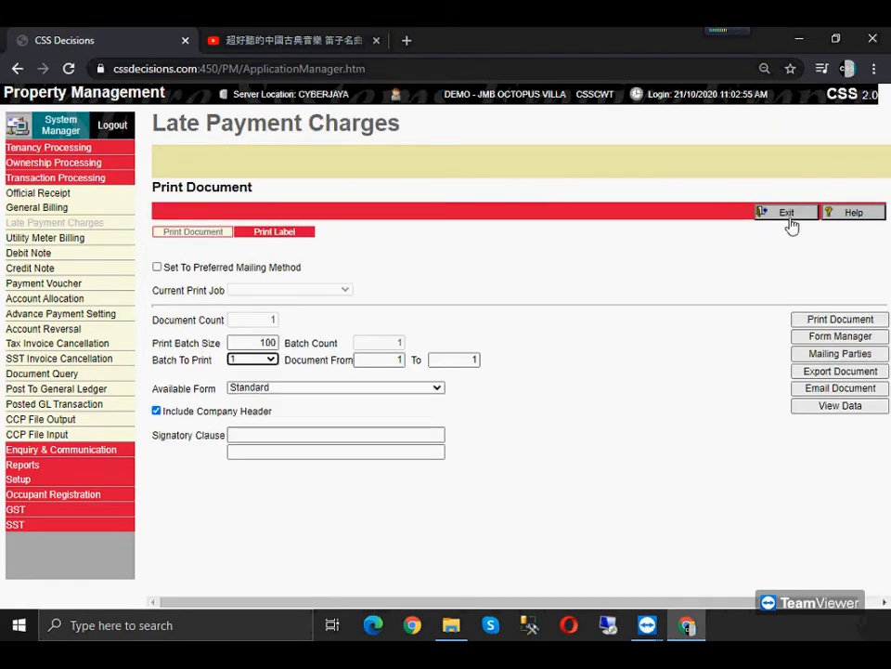
Leave the document printing page, display the latest late payment charges document in form view and check the first item's balance
{"action": "left_click", "coordinate": [789, 223]}
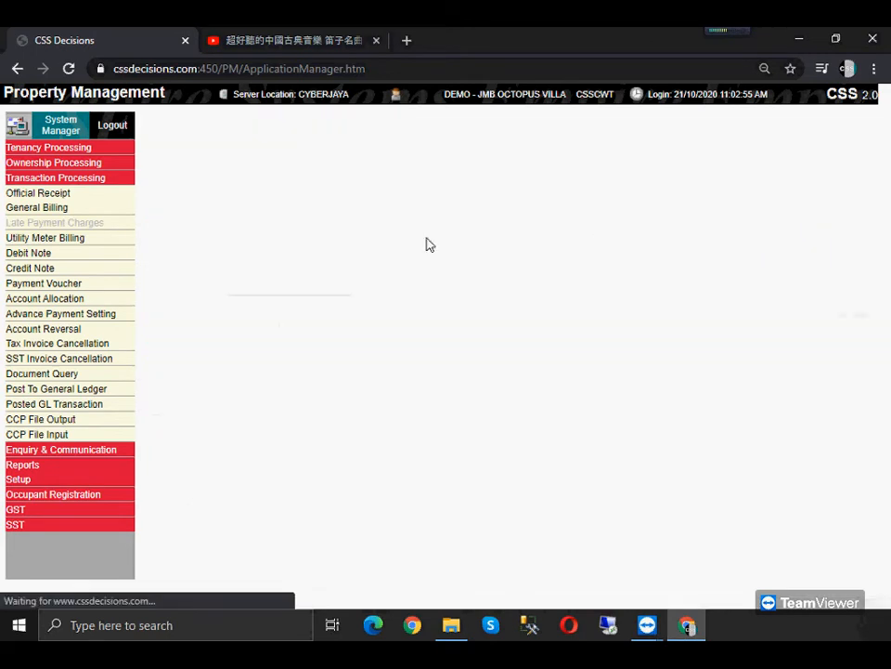
{"action": "left_click", "coordinate": [862, 132]}
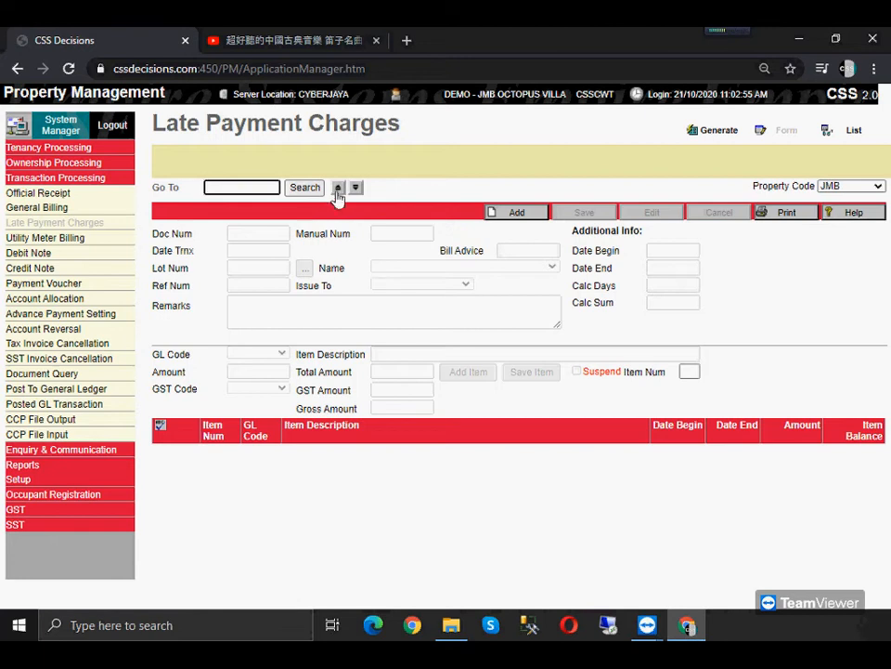
{"action": "left_click", "coordinate": [338, 186]}
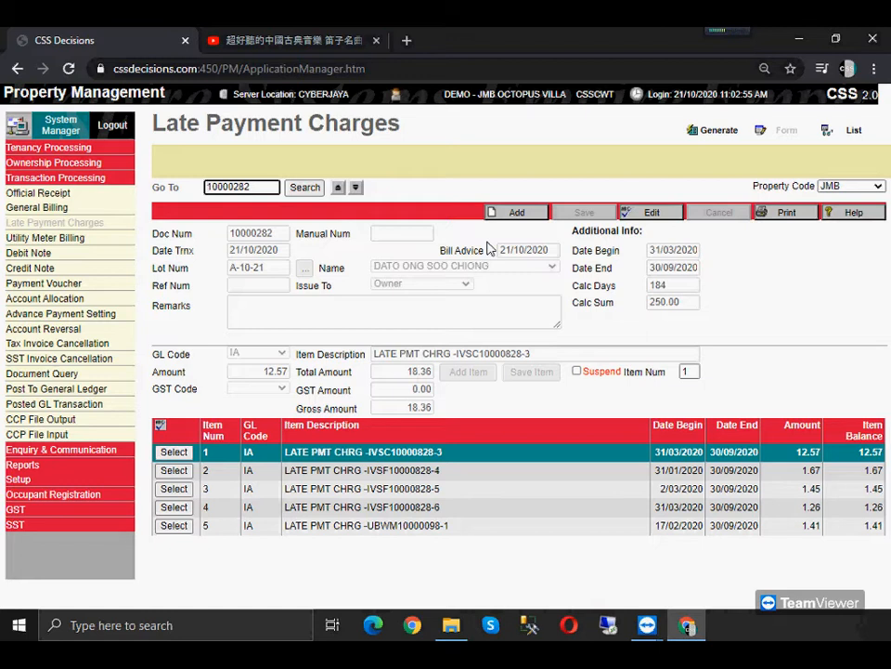
{"action": "double_click", "coordinate": [870, 452]}
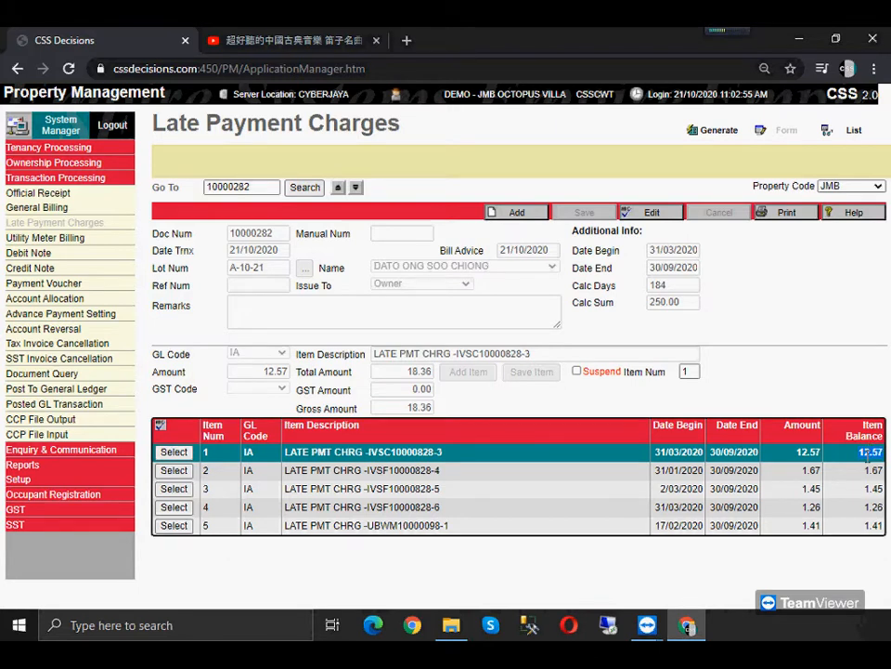
Open Notepad and write the heading "Late Payment Charge Formula :" followed by a blank line
{"action": "left_click", "coordinate": [238, 624]}
{"action": "type", "text": "notepad"}
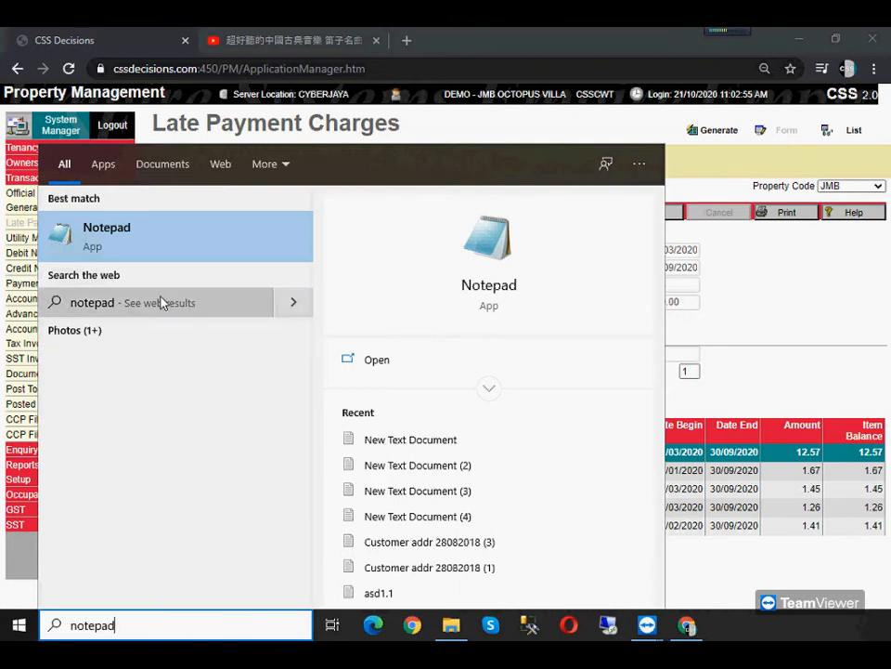
{"action": "left_click", "coordinate": [191, 239]}
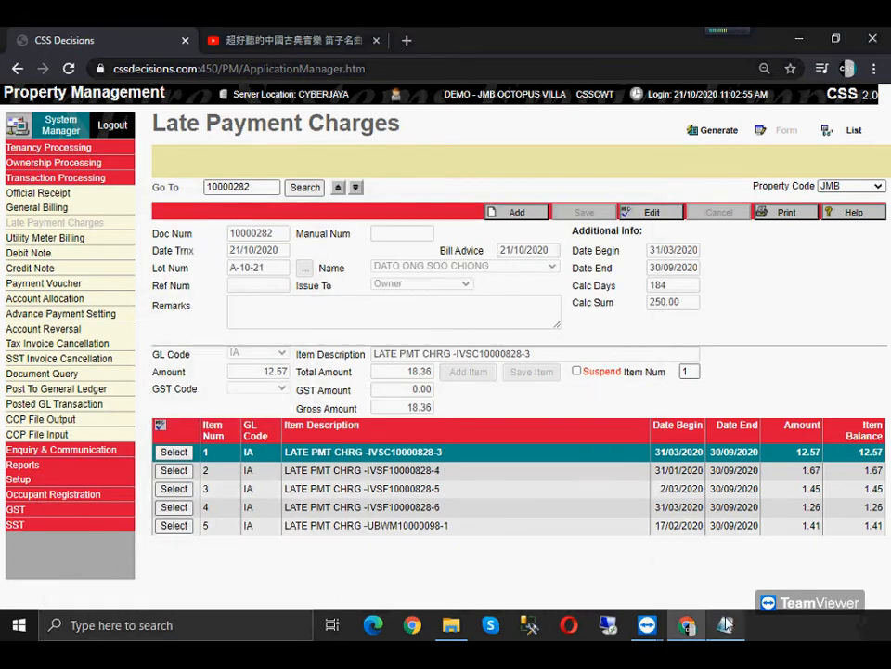
{"action": "left_click_drag", "start_coordinate": [632, 236], "coordinate": [301, 118]}
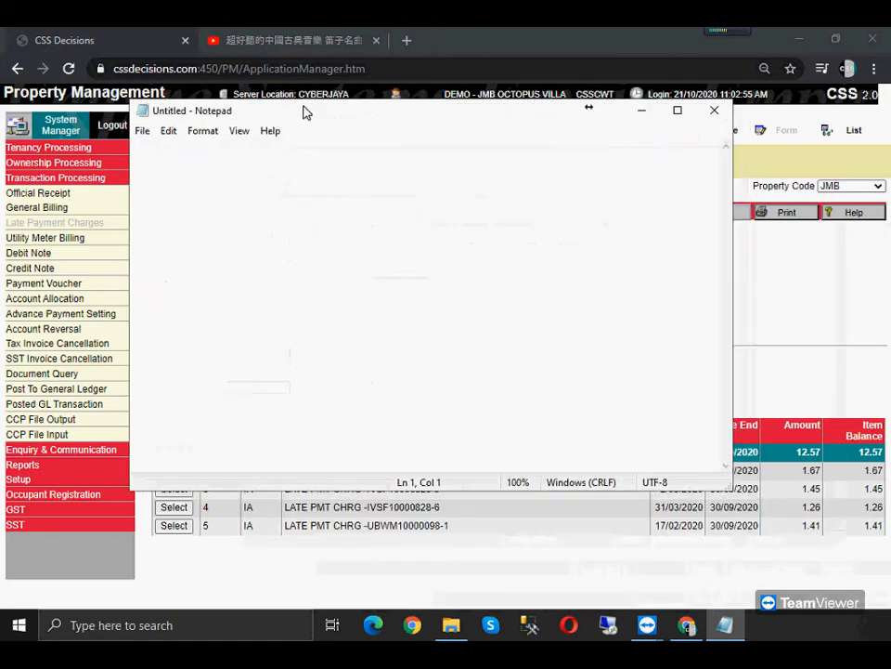
{"action": "type", "text": "Late Payment Char"}
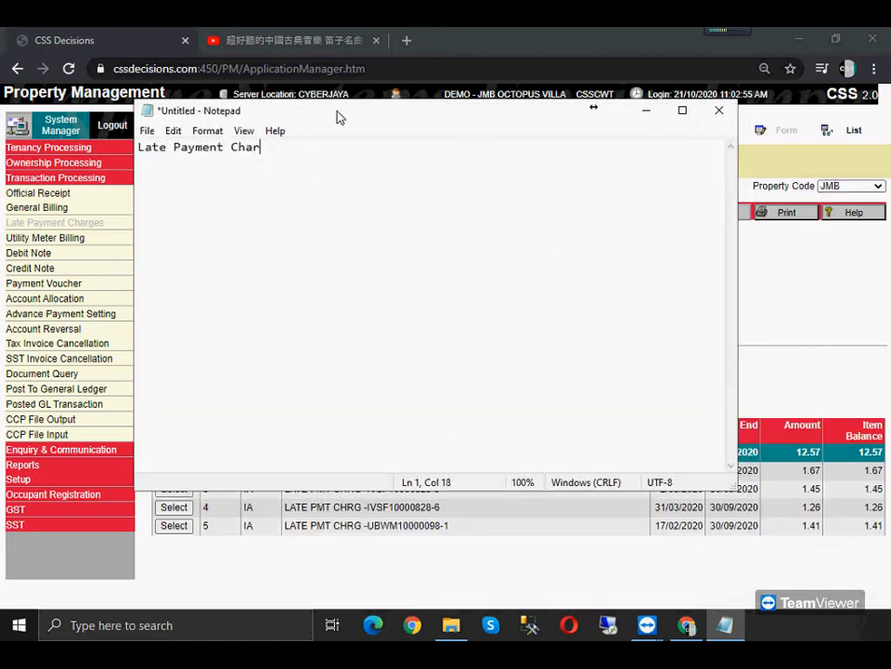
{"action": "type", "text": "ge Formual"}
{"action": "key", "text": "BackSpace"}
{"action": "type", "text": "la :"}
{"action": "key", "text": "Return"}
{"action": "key", "text": "Return"}
Enlarge the Notepad font and move its window below the charge details so both stay visible
{"action": "left_click", "coordinate": [218, 133]}
{"action": "left_click", "coordinate": [225, 167]}
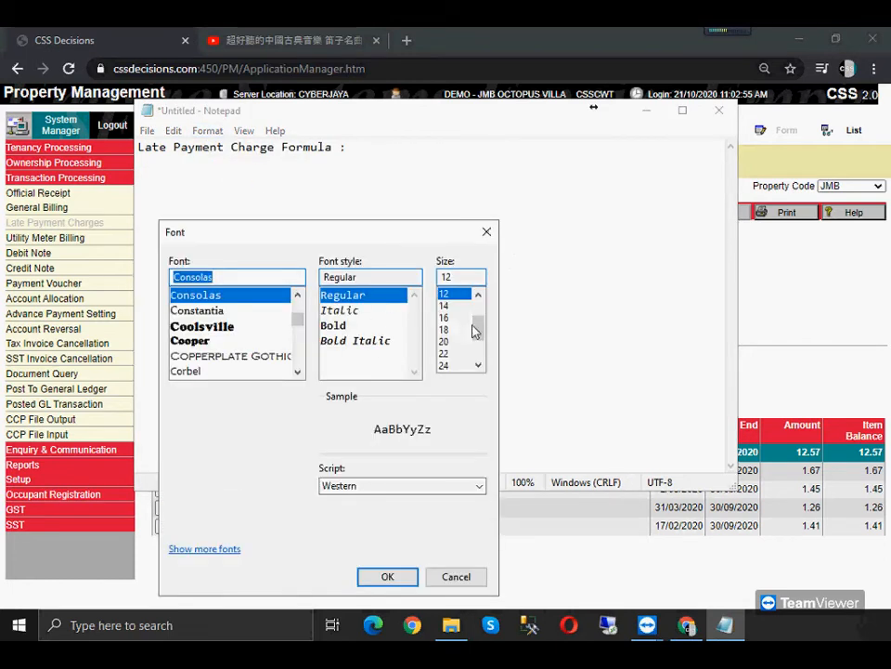
{"action": "left_click", "coordinate": [409, 573]}
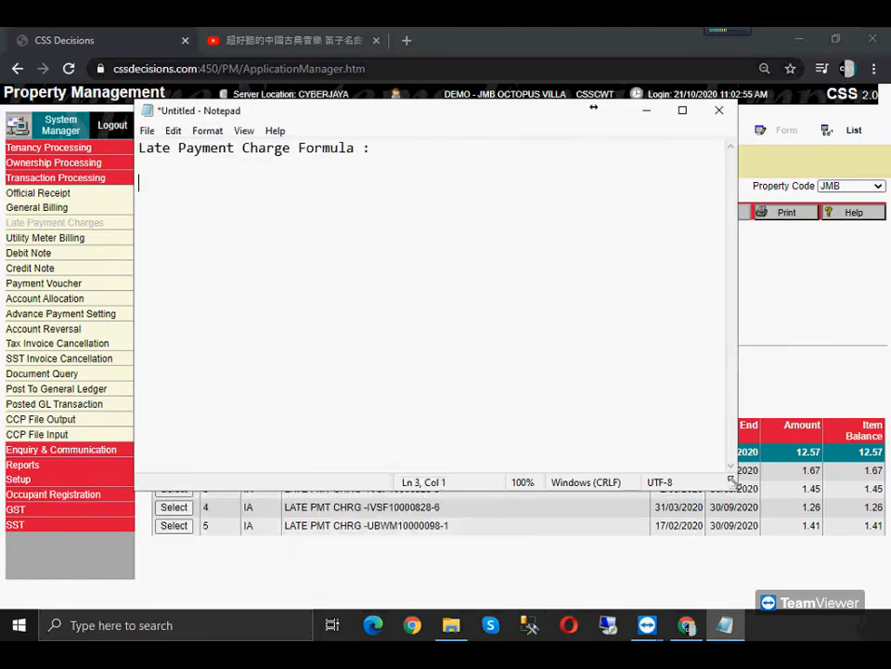
{"action": "left_click_drag", "start_coordinate": [593, 108], "coordinate": [716, 474]}
{"action": "left_click", "coordinate": [308, 455]}
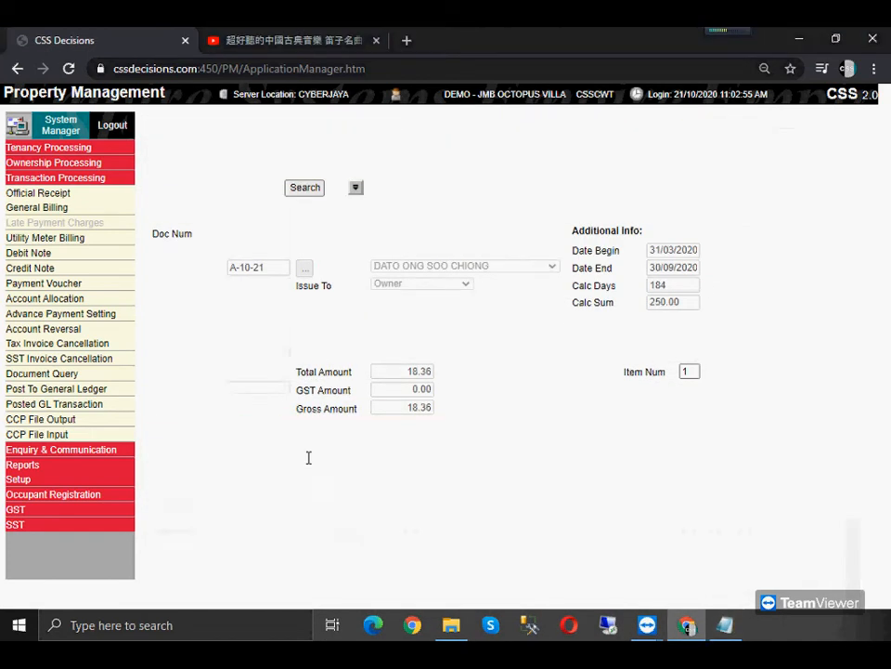
{"action": "key", "text": "alt+Tab"}
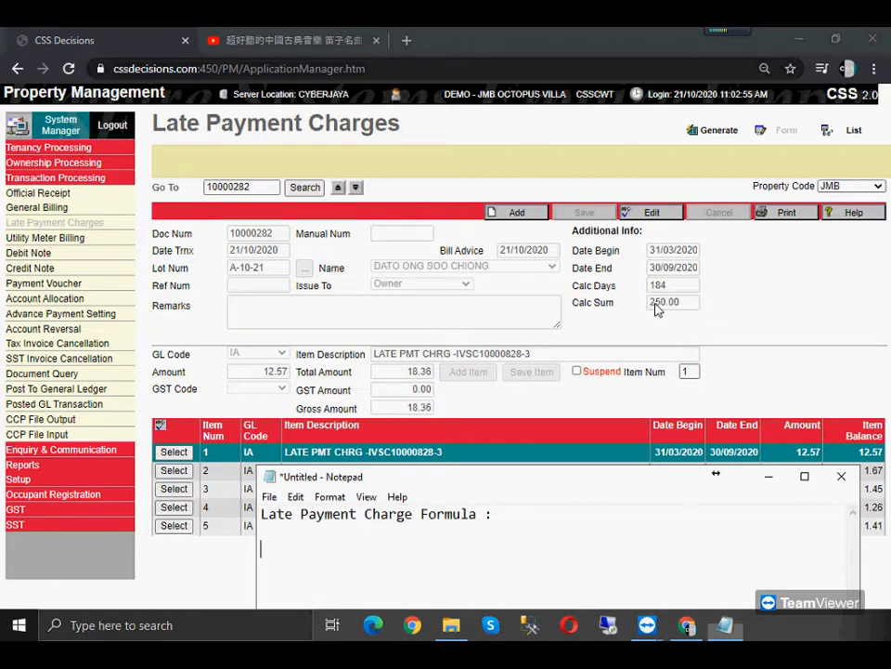
Start the formula line under the heading with "Outstanding Amount X"
{"action": "type", "text": "250"}
{"action": "key", "text": "BackSpace"}
{"action": "key", "text": "BackSpace"}
{"action": "key", "text": "BackSpace"}
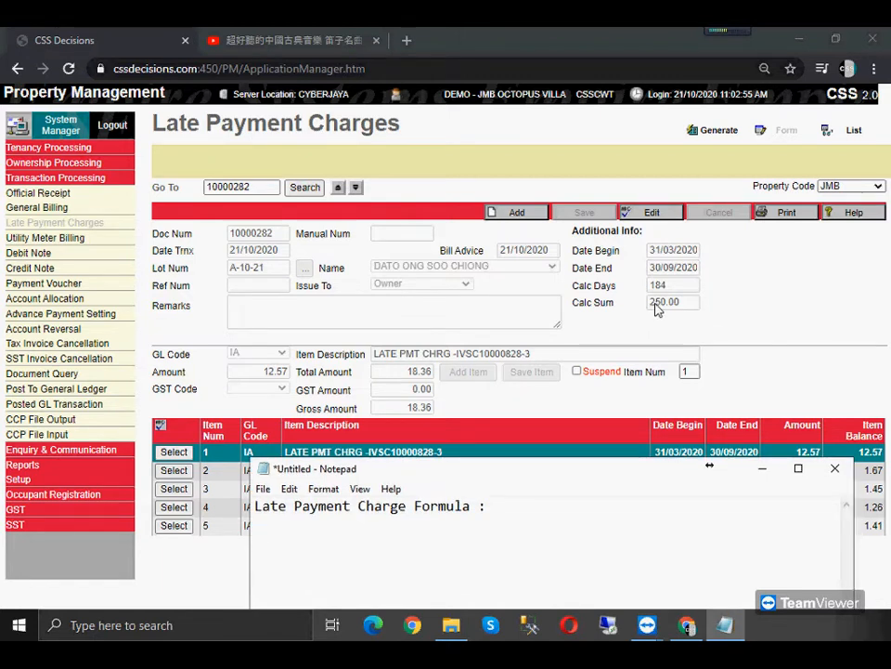
{"action": "type", "text": "Outstanding Aou"}
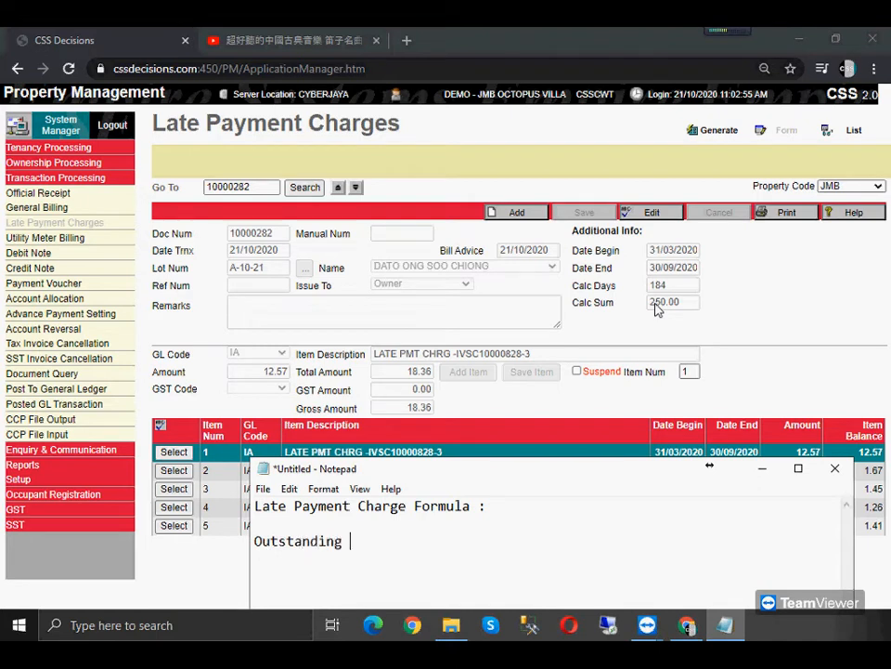
{"action": "key", "text": "BackSpace"}
{"action": "key", "text": "BackSpace"}
{"action": "type", "text": "mount "}
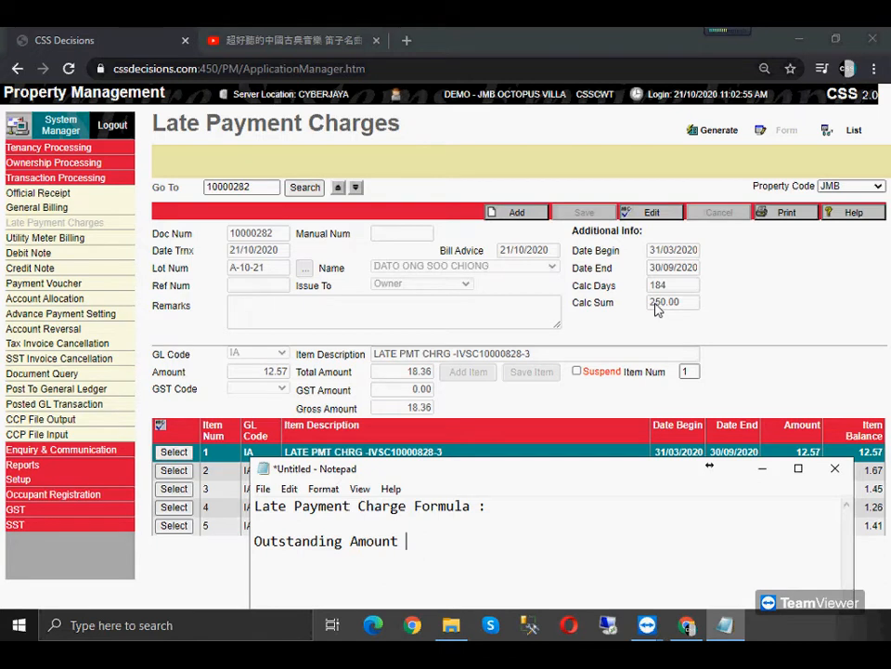
{"action": "type", "text": "X"}
Check the Calc Days field and complete the formula line with "(Due Days/366) X 10% per annum"
{"action": "double_click", "coordinate": [657, 287]}
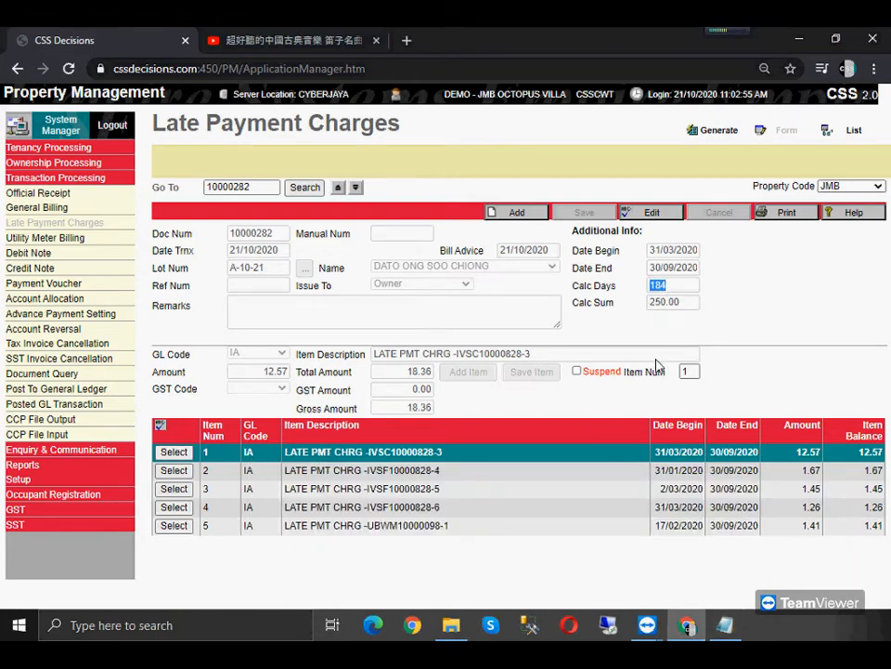
{"action": "left_click", "coordinate": [486, 559]}
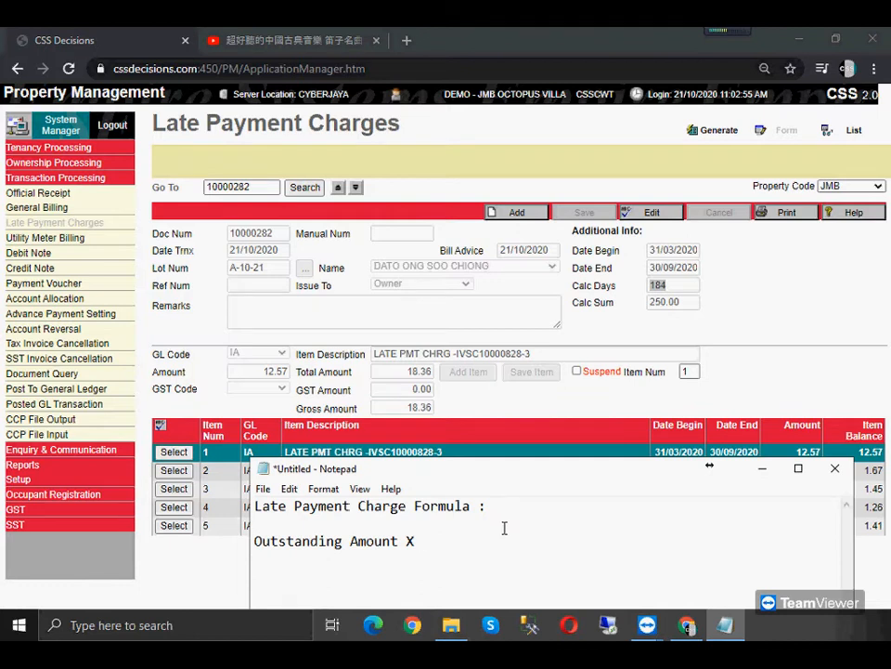
{"action": "type", "text": "("}
{"action": "type", "text": "Days"}
{"action": "key", "text": "BackSpace"}
{"action": "key", "text": "BackSpace"}
{"action": "key", "text": "BackSpace"}
{"action": "key", "text": "BackSpace"}
{"action": "key", "text": "BackSpace"}
{"action": "type", "text": "Due Days/366) X 10% "}
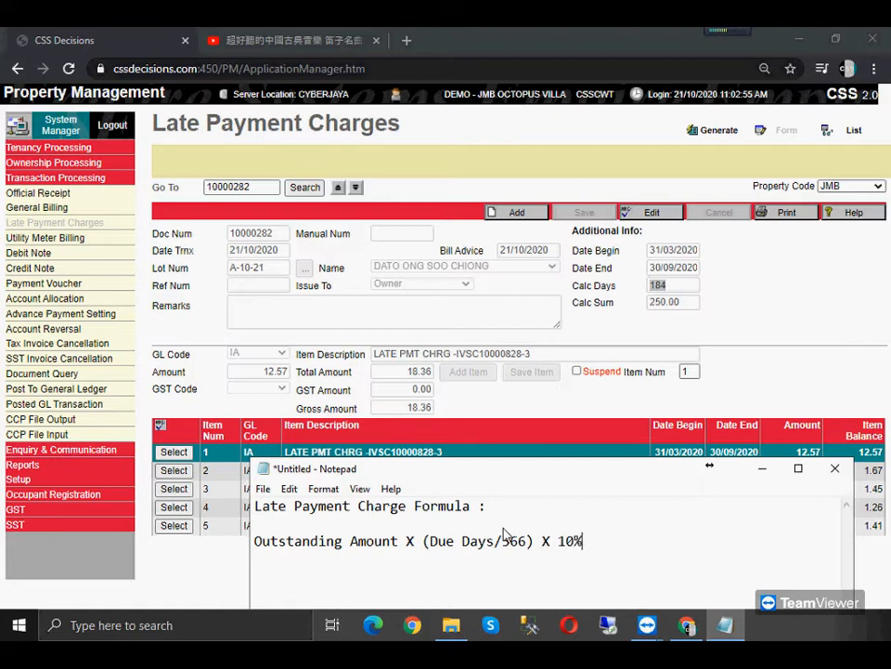
{"action": "type", "text": "per annum"}
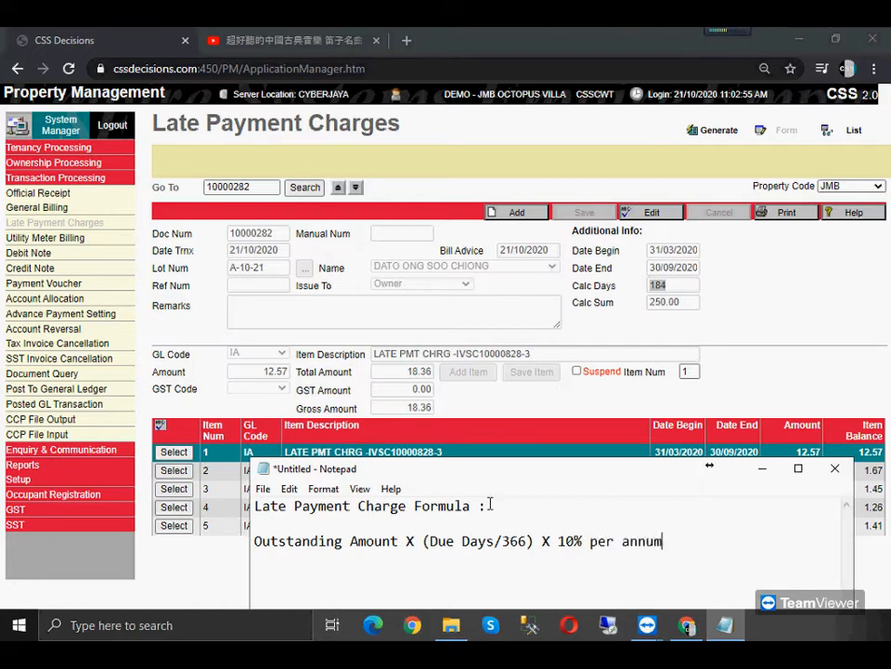
Write the worked example "250 X (184/366) X 10% =" below the formula, checking the charge's begin and end dates
{"action": "left_click_drag", "start_coordinate": [677, 545], "coordinate": [249, 541]}
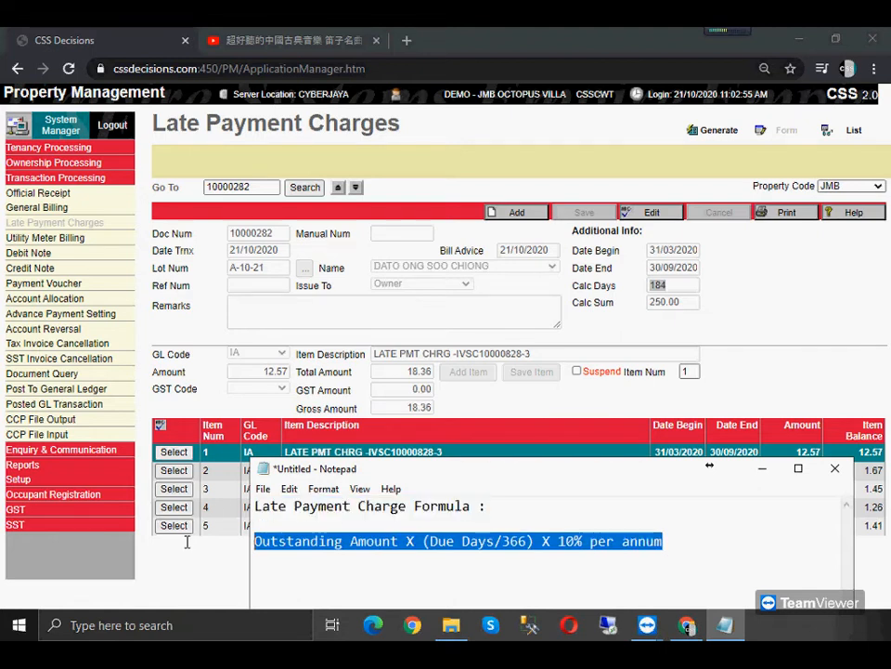
{"action": "left_click", "coordinate": [688, 544]}
{"action": "key", "text": "Return"}
{"action": "key", "text": "Return"}
{"action": "type", "text": "250 X "}
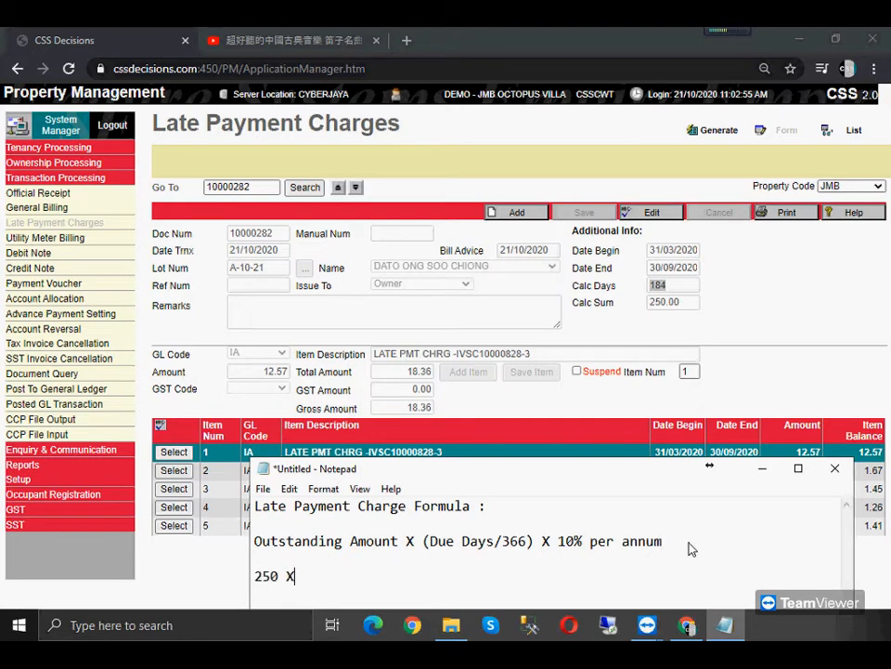
{"action": "type", "text": "(184"}
{"action": "left_click_drag", "start_coordinate": [655, 257], "coordinate": [703, 272]}
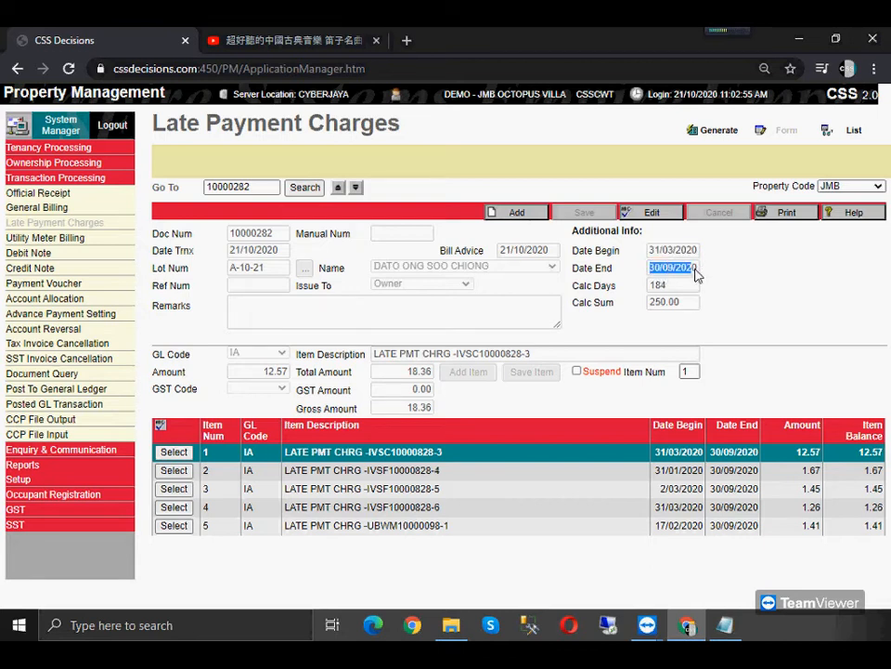
{"action": "key", "text": "alt+Tab"}
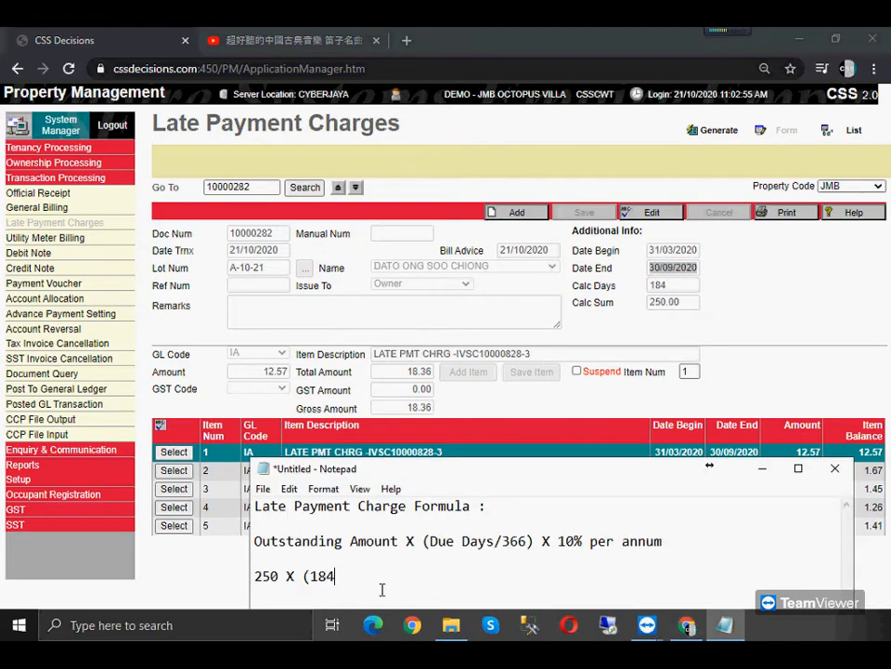
{"action": "type", "text": "/366) X 10% ="}
Open Calculator, place it beside the Notepad example and shrink its window so the calculation stays readable
{"action": "left_click", "coordinate": [217, 619]}
{"action": "type", "text": "calc"}
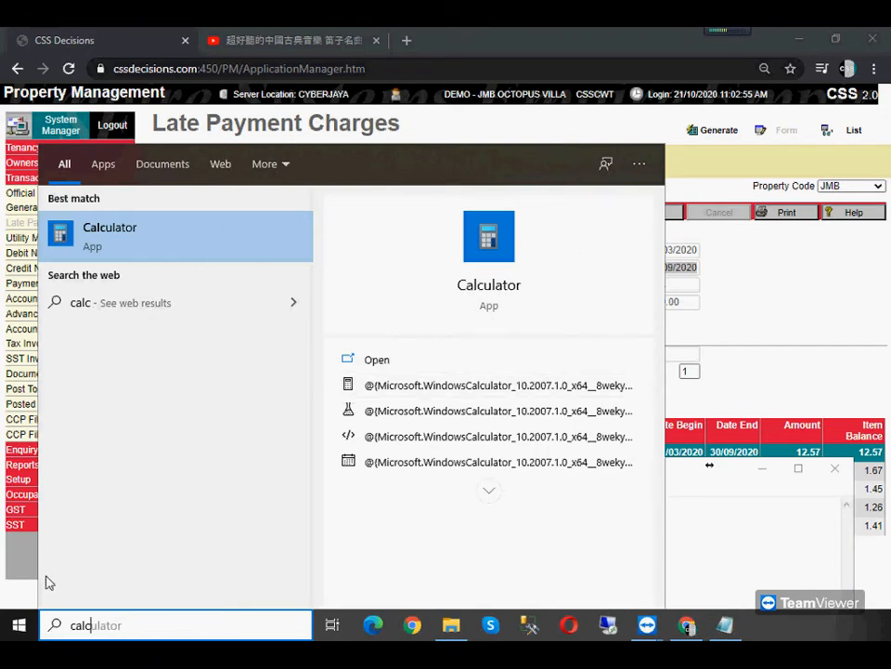
{"action": "left_click", "coordinate": [161, 238]}
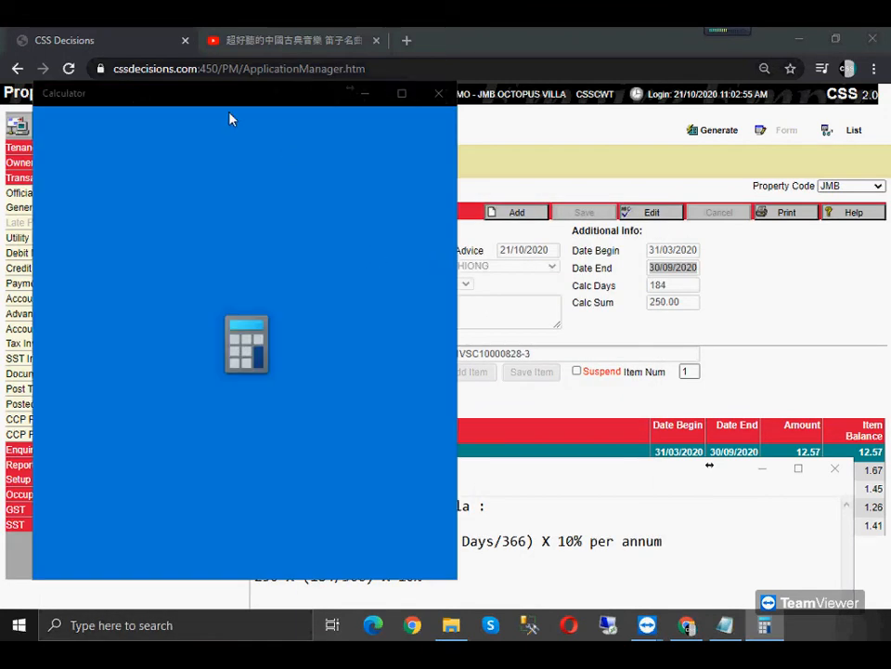
{"action": "left_click_drag", "start_coordinate": [266, 106], "coordinate": [699, 122]}
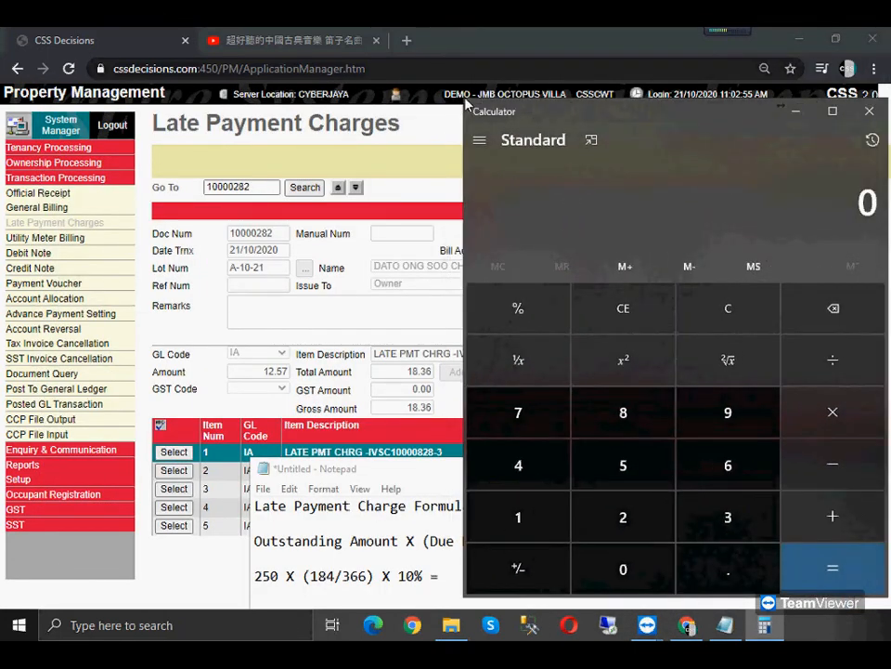
{"action": "left_click_drag", "start_coordinate": [467, 103], "coordinate": [579, 196]}
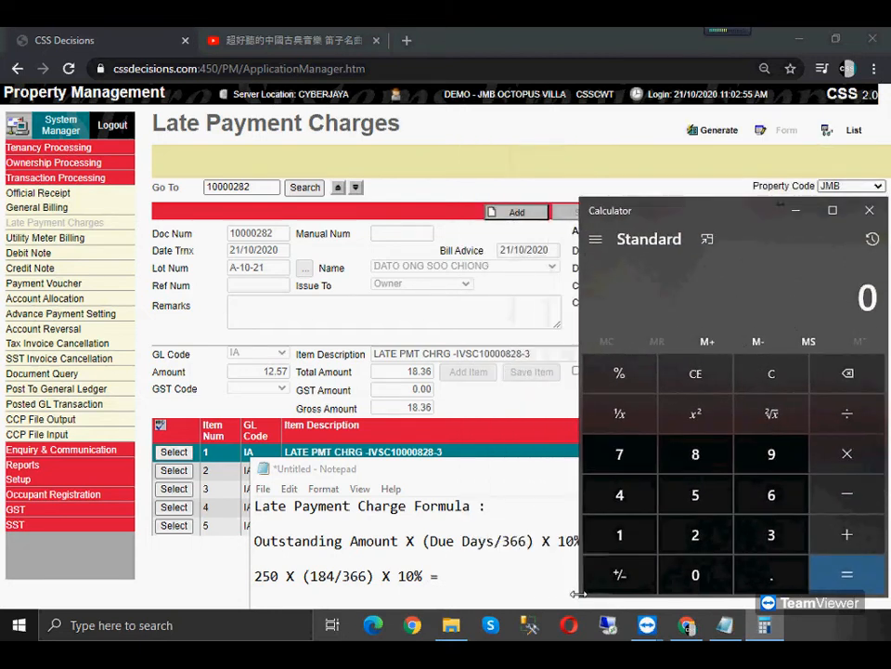
Divide 184 by 366 in Calculator
{"action": "left_click", "coordinate": [618, 534]}
{"action": "left_click", "coordinate": [696, 454]}
{"action": "left_click", "coordinate": [622, 494]}
{"action": "left_click", "coordinate": [846, 415]}
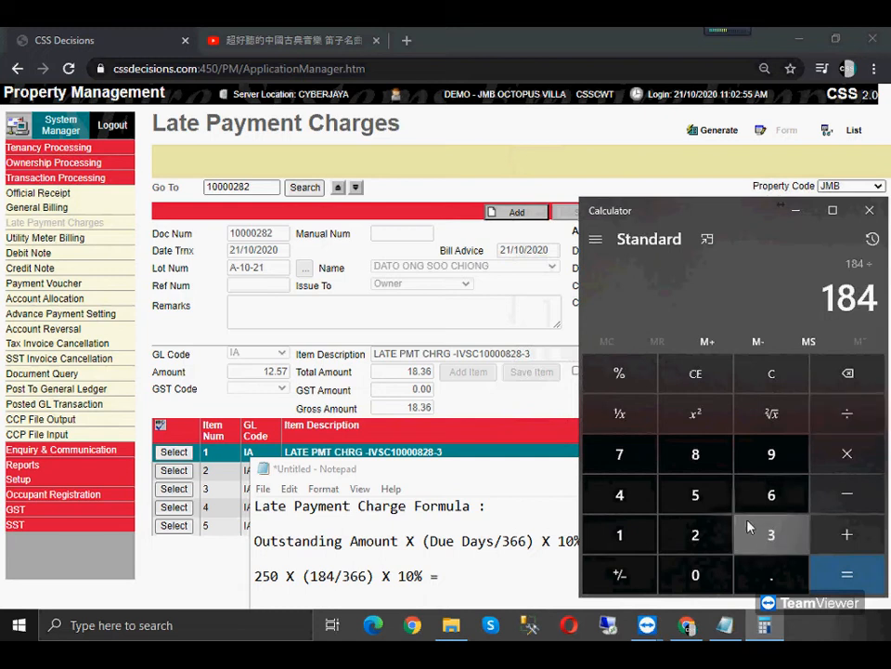
{"action": "left_click", "coordinate": [751, 528]}
{"action": "left_click", "coordinate": [769, 496]}
{"action": "left_click", "coordinate": [769, 496]}
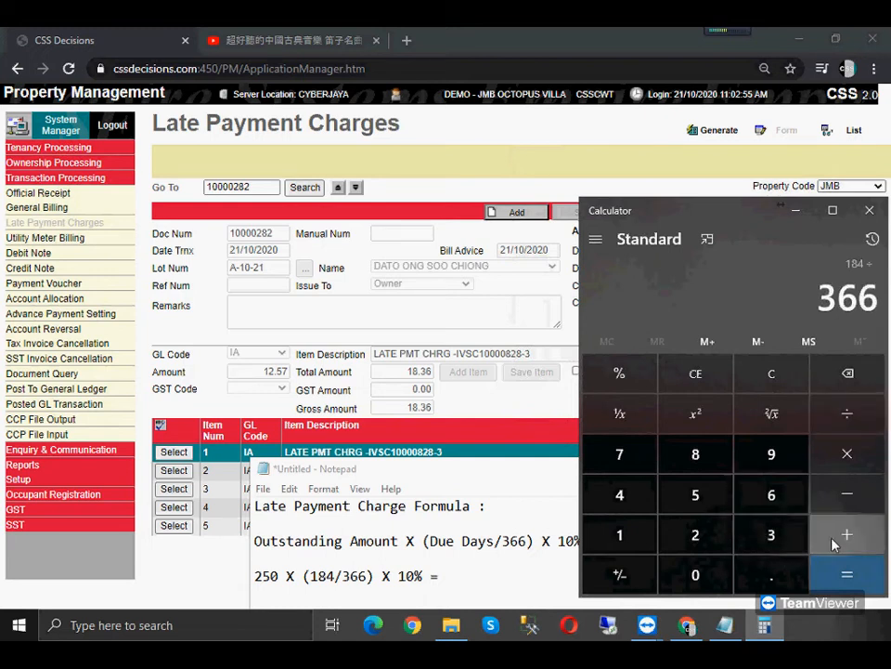
{"action": "left_click", "coordinate": [859, 575]}
Multiply the quotient by 250 and by 0.1 to work out the late payment charge
{"action": "left_click", "coordinate": [846, 454]}
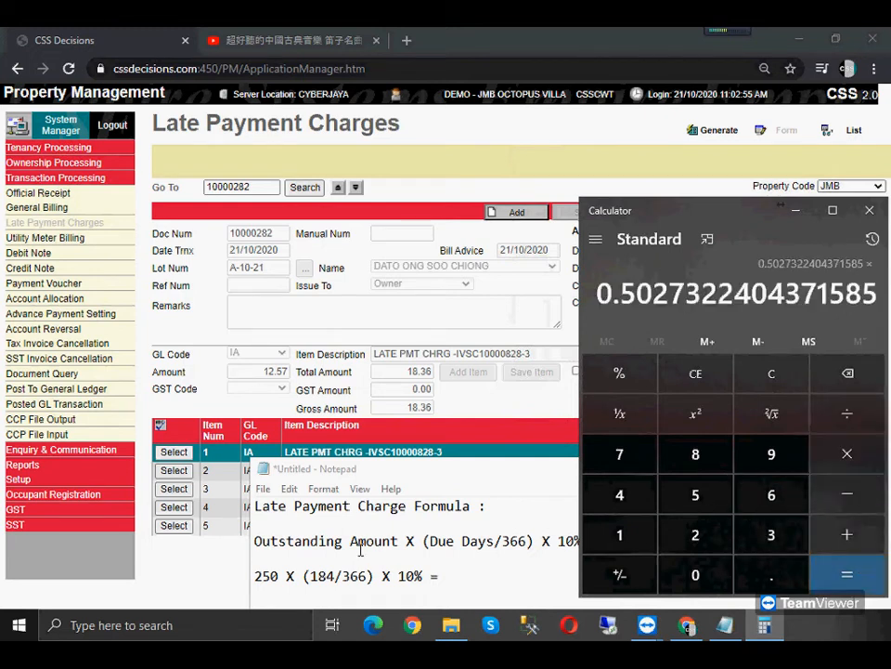
{"action": "left_click", "coordinate": [697, 529]}
{"action": "left_click", "coordinate": [694, 495]}
{"action": "left_click", "coordinate": [694, 575]}
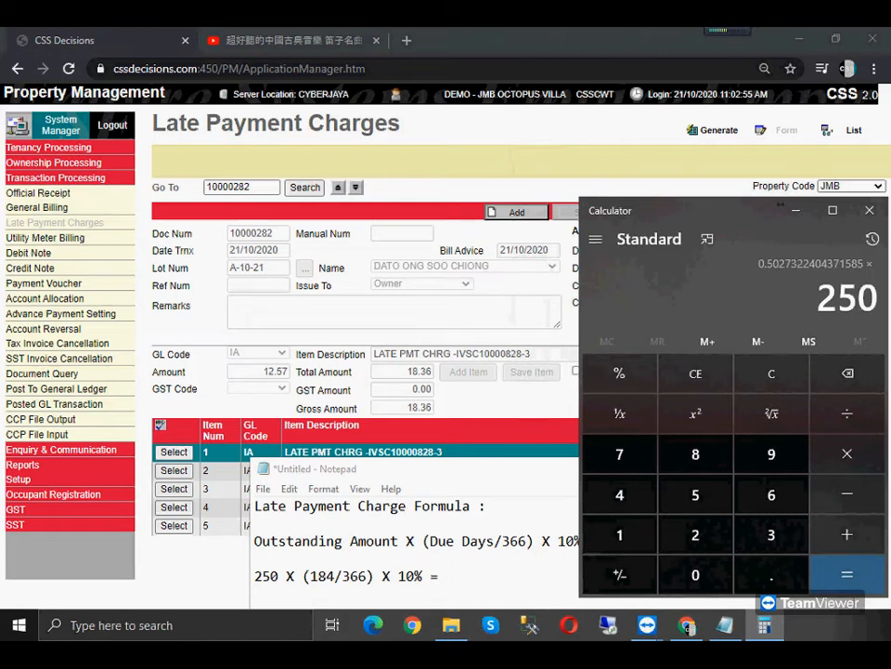
{"action": "left_click", "coordinate": [859, 459]}
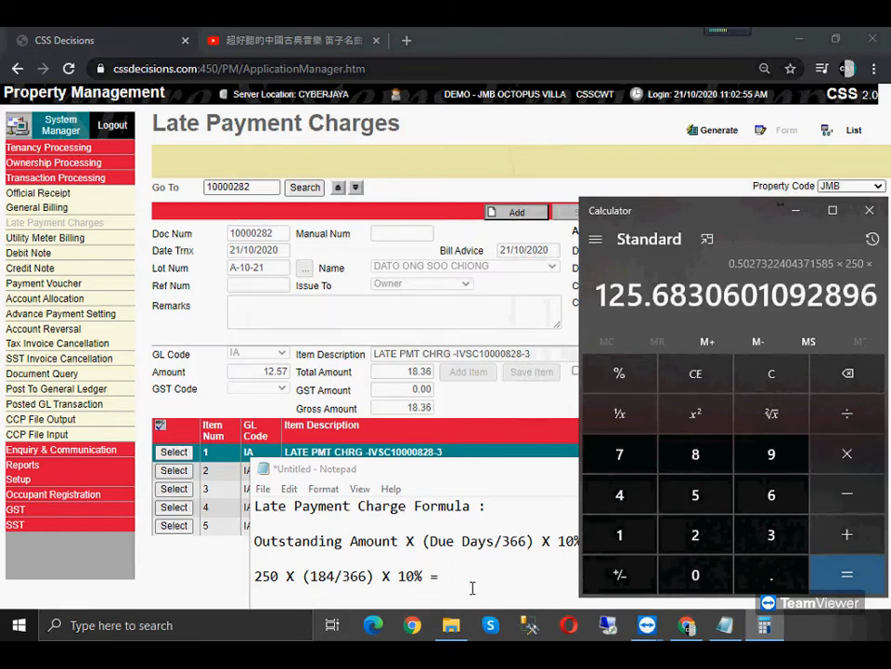
{"action": "left_click", "coordinate": [694, 576]}
{"action": "left_click", "coordinate": [770, 575]}
{"action": "left_click", "coordinate": [622, 537]}
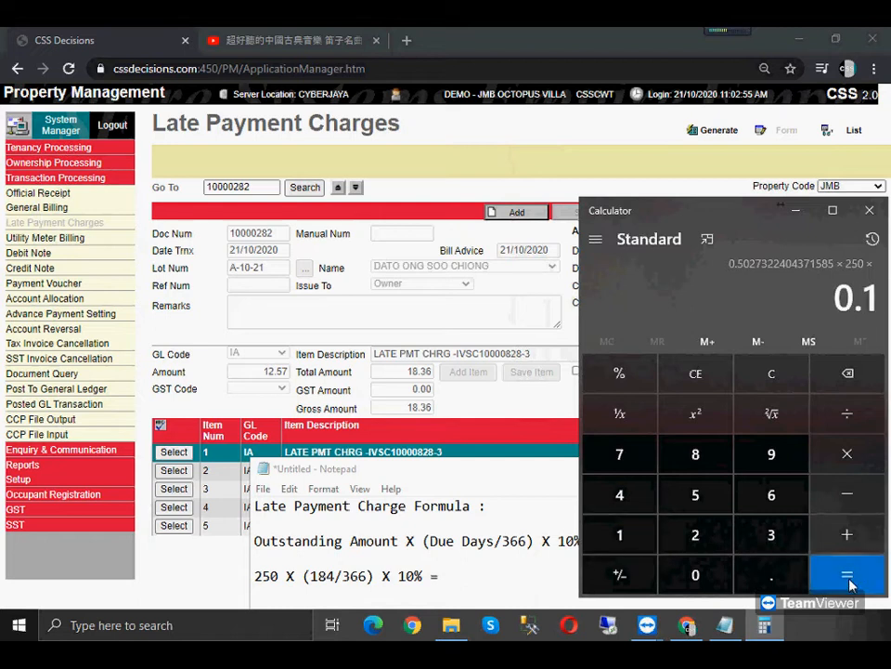
{"action": "left_click", "coordinate": [848, 576]}
Place Calculator and Notepad side by side below the first charge item to compare amounts, and return to the charges page
{"action": "left_click_drag", "start_coordinate": [728, 213], "coordinate": [741, 484]}
{"action": "left_click_drag", "start_coordinate": [563, 475], "coordinate": [444, 480]}
{"action": "left_click", "coordinate": [762, 482]}
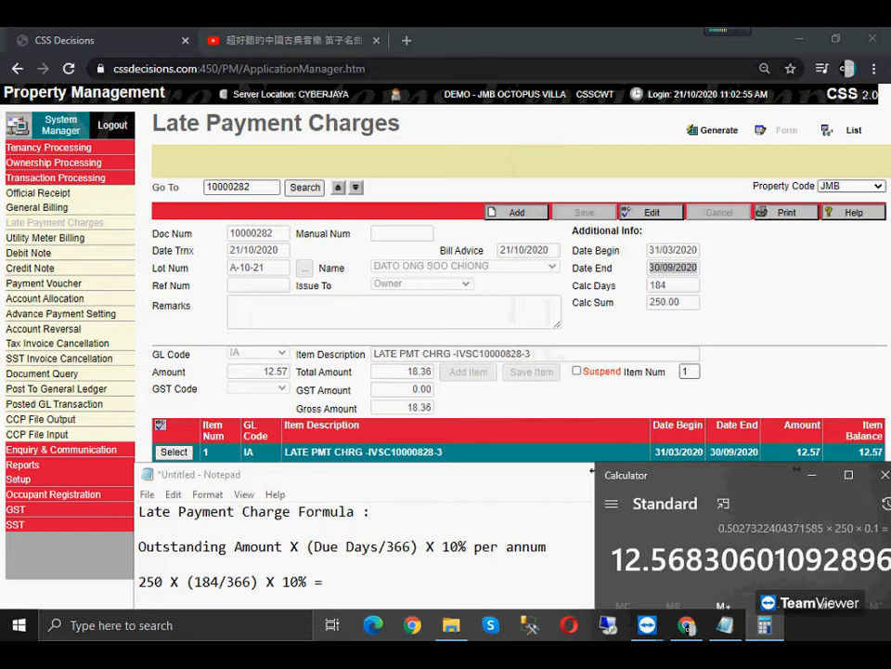
{"action": "left_click", "coordinate": [776, 391]}
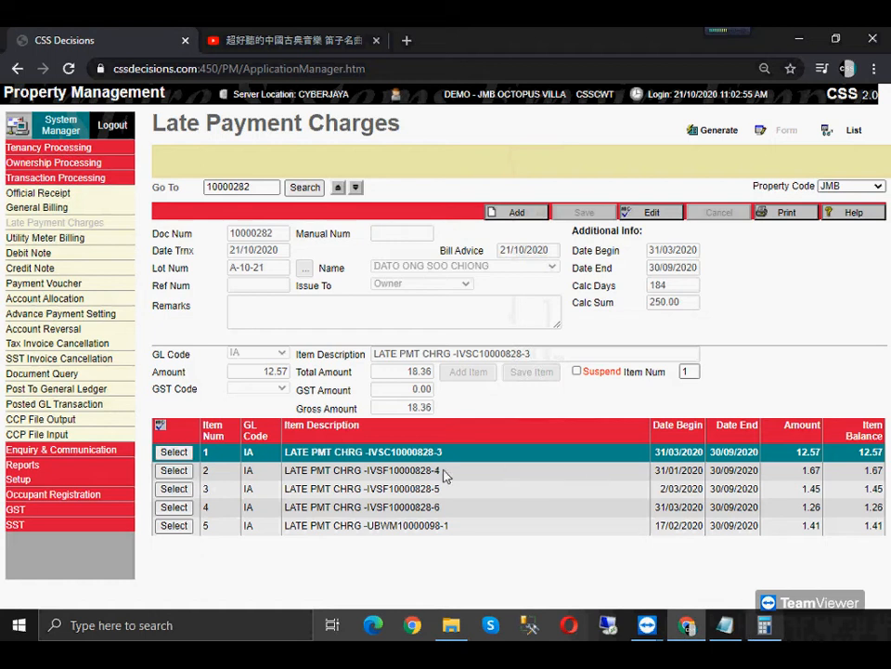
Highlight the first late payment charge item, then bring up the Notepad example below it and review the whole charge formula against it
{"action": "left_click", "coordinate": [803, 452]}
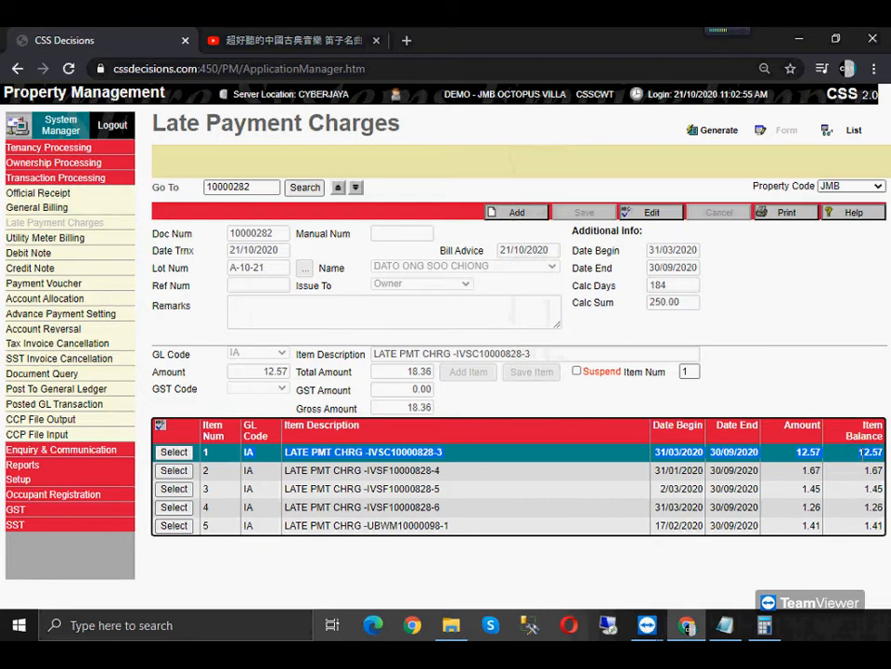
{"action": "left_click", "coordinate": [731, 632]}
{"action": "left_click_drag", "start_coordinate": [577, 471], "coordinate": [545, 445]}
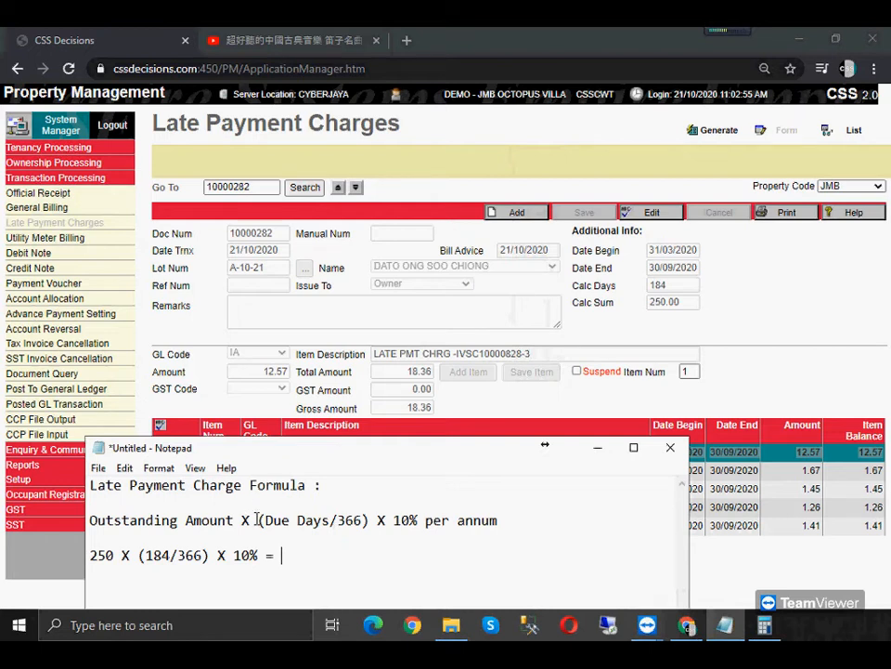
{"action": "key", "text": "shift+Home"}
{"action": "key", "text": "ctrl+shift+Home"}
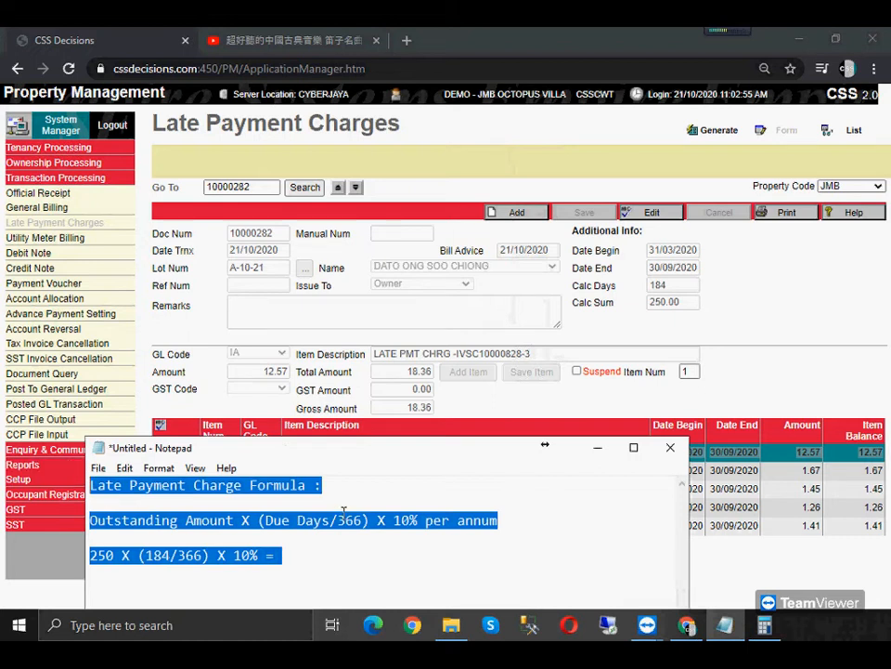
{"action": "left_click", "coordinate": [317, 559]}
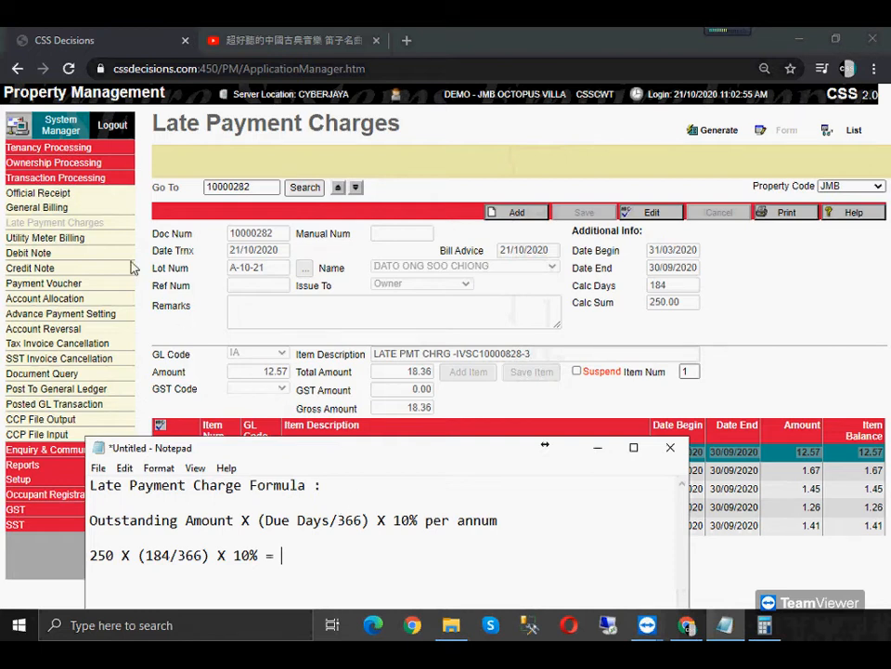
Open Official Receipt under transaction processing and start a new receipt for property JMB
{"action": "left_click", "coordinate": [74, 193]}
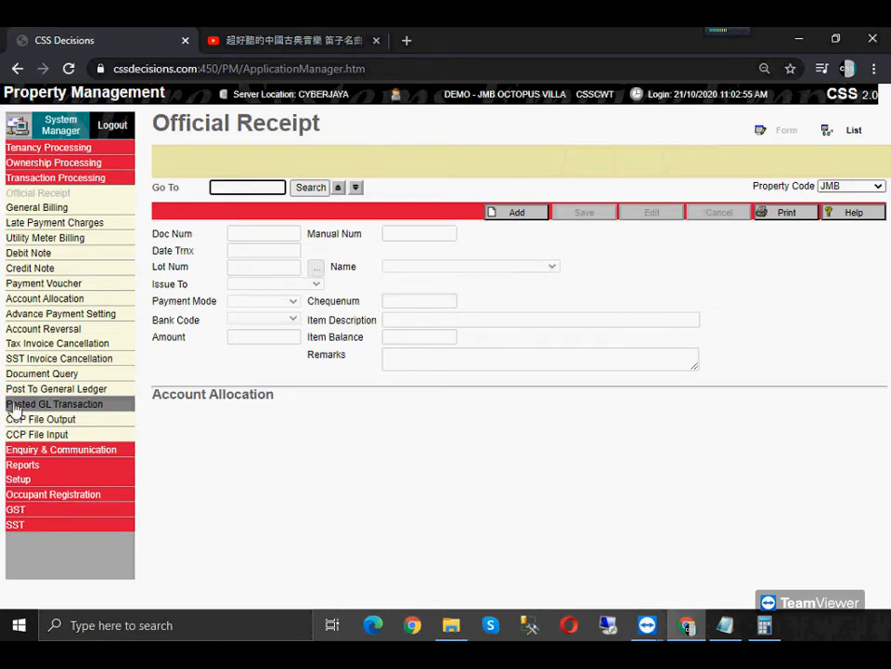
{"action": "left_click", "coordinate": [526, 217]}
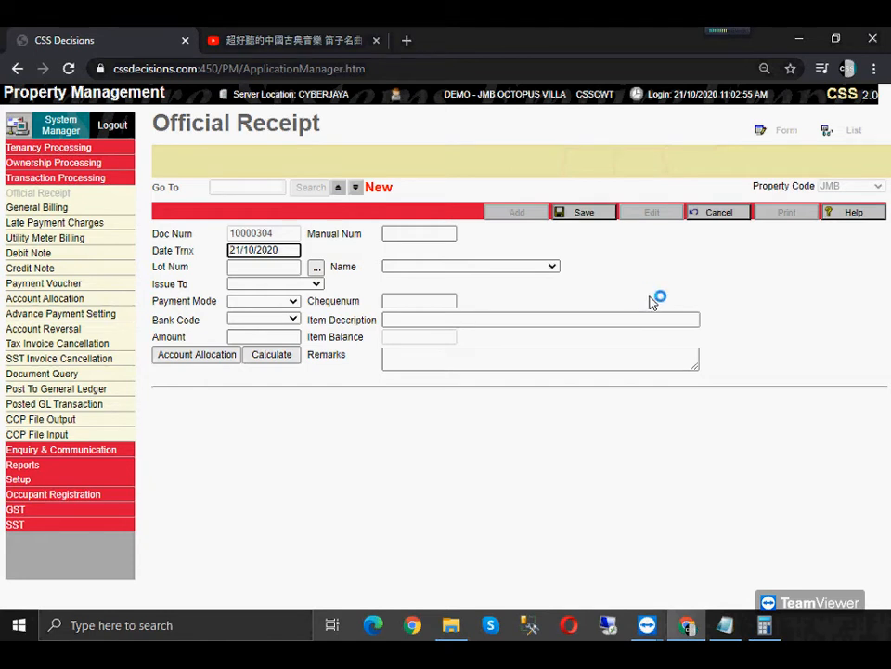
Fill in the new receipt for lot A-10-21 with payment mode Cash, bank code OR1 and an amount of 2000
{"action": "left_click", "coordinate": [315, 272]}
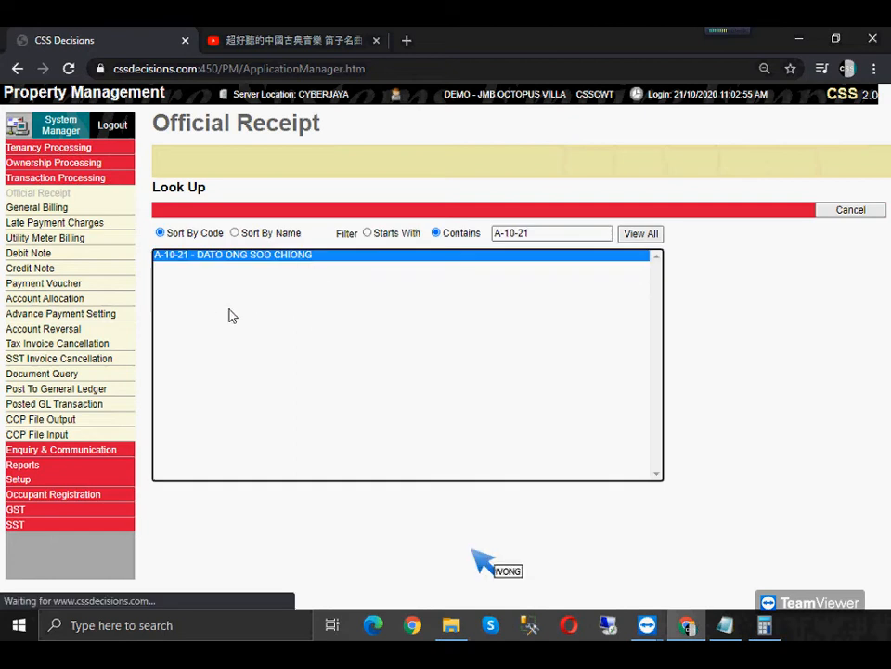
{"action": "left_click", "coordinate": [252, 303]}
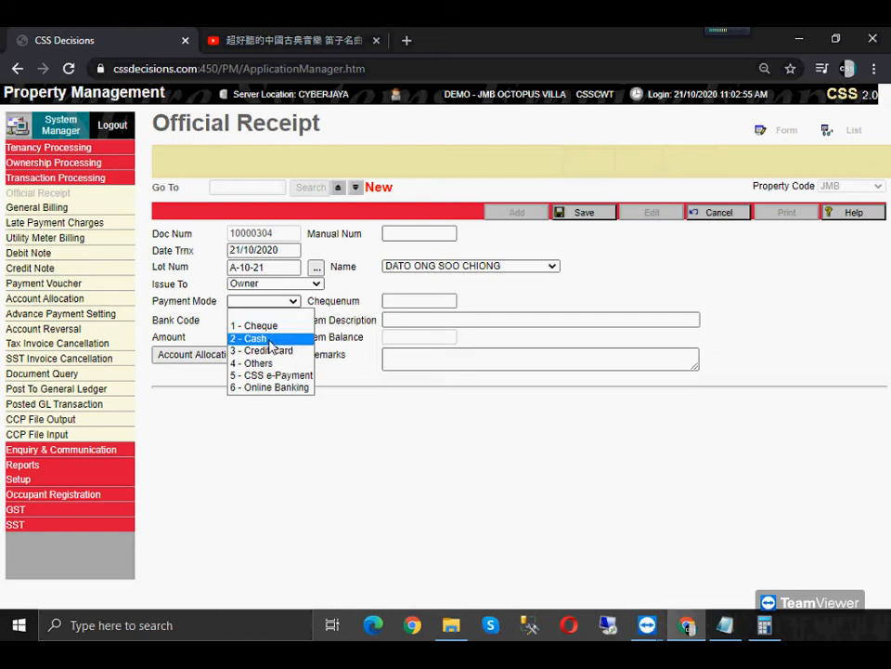
{"action": "left_click", "coordinate": [269, 340]}
{"action": "left_click", "coordinate": [277, 318]}
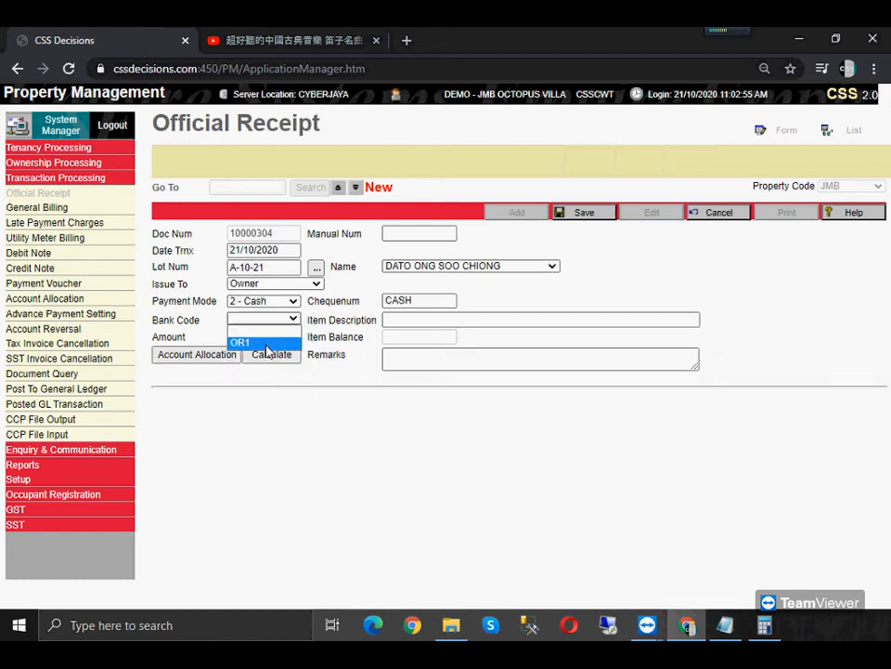
{"action": "left_click", "coordinate": [267, 344]}
{"action": "left_click", "coordinate": [272, 337]}
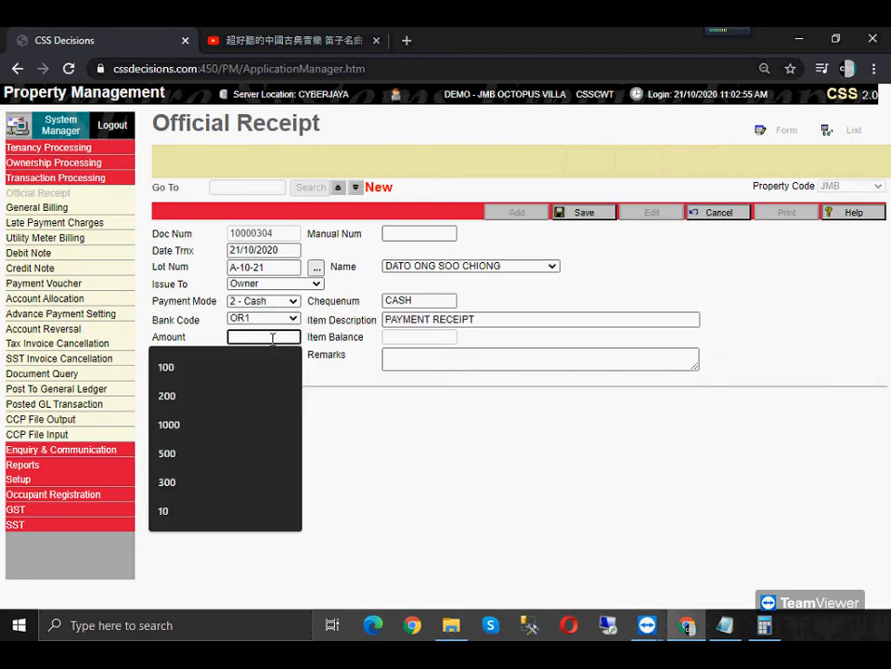
{"action": "type", "text": "20000"}
{"action": "key", "text": "BackSpace"}
{"action": "left_click", "coordinate": [479, 416]}
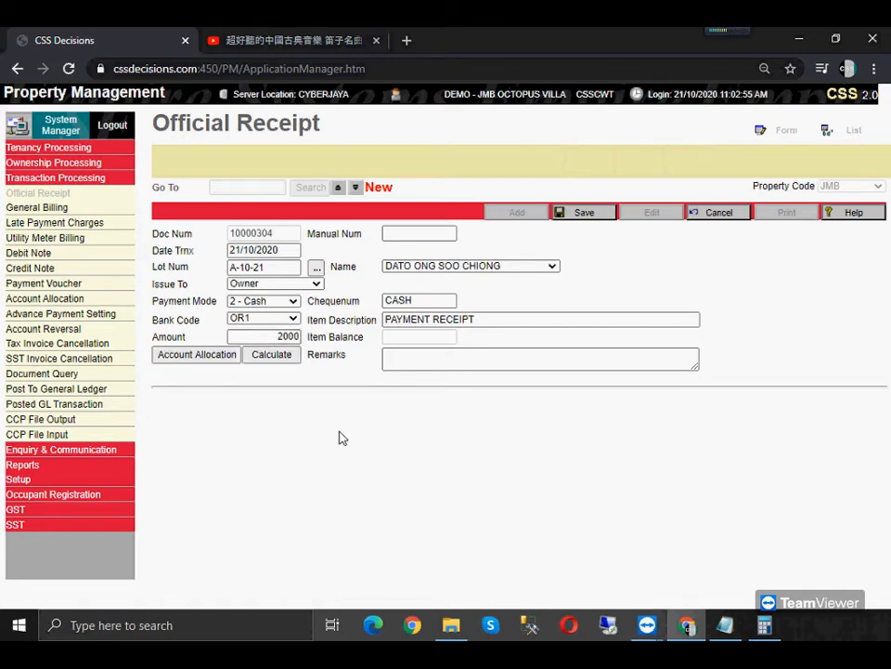
{"action": "left_click_drag", "start_coordinate": [150, 236], "coordinate": [414, 318]}
{"action": "left_click", "coordinate": [367, 377]}
{"action": "left_click", "coordinate": [225, 354]}
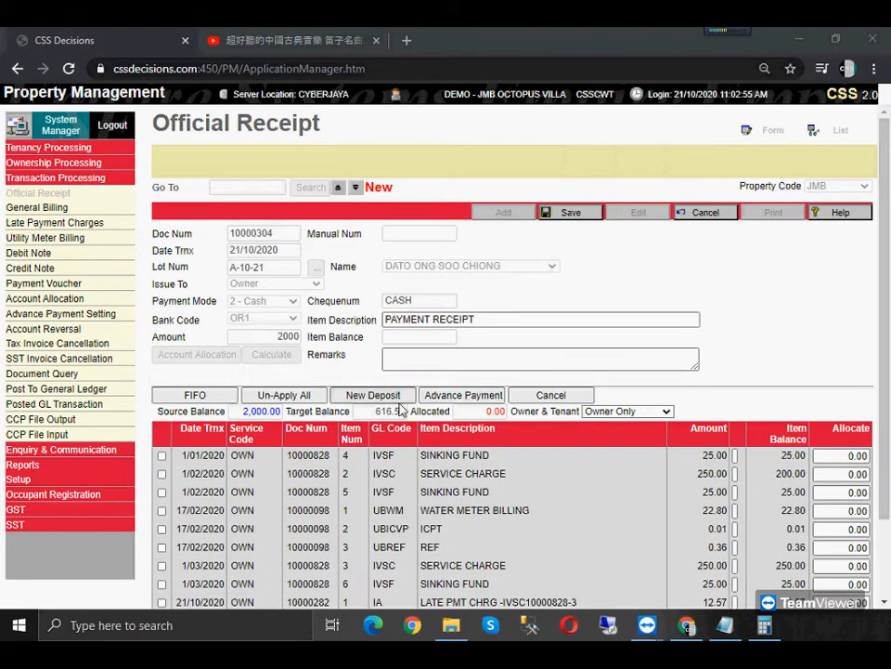
{"action": "left_click", "coordinate": [464, 398]}
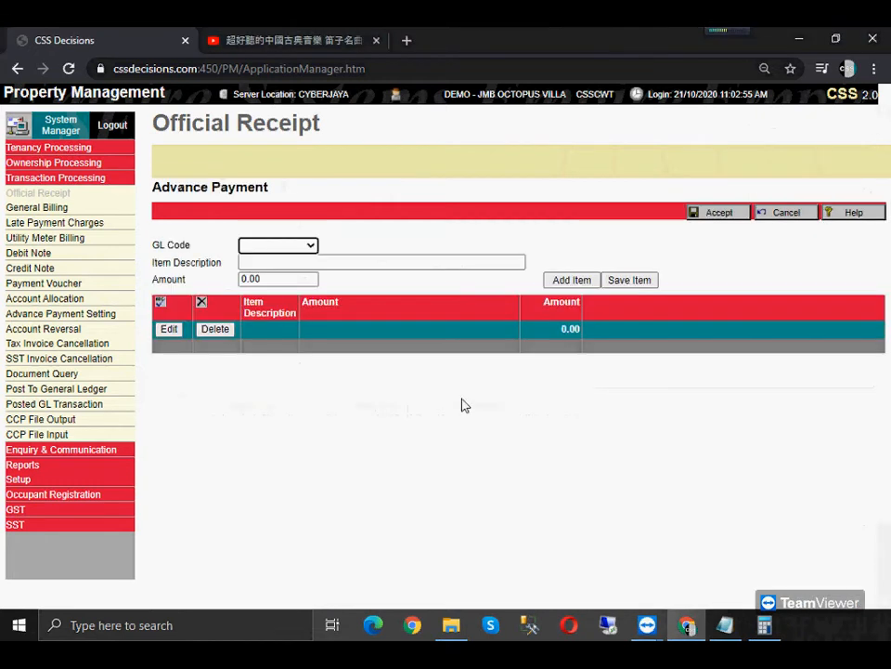
{"action": "left_click", "coordinate": [785, 217]}
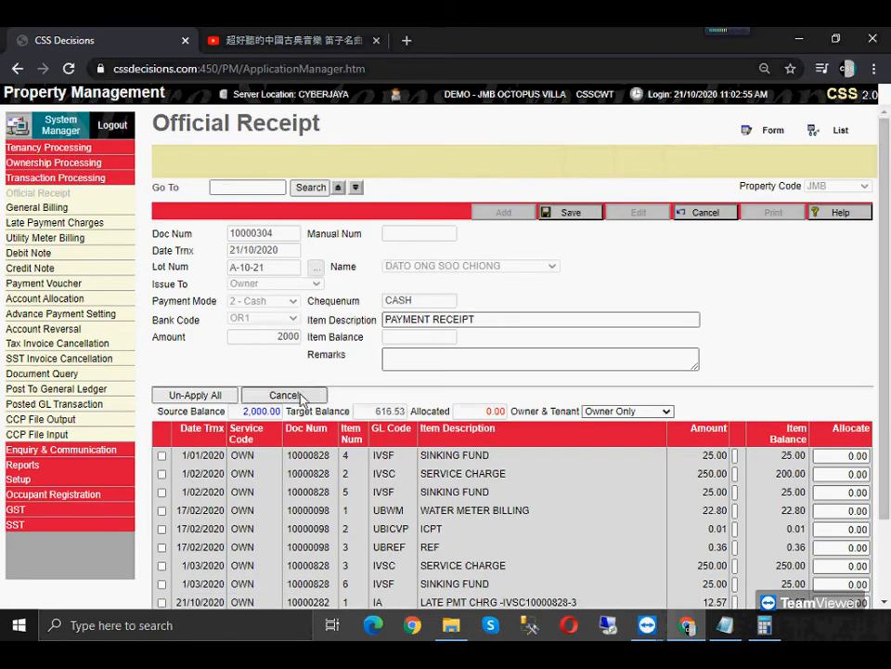
{"action": "left_click", "coordinate": [531, 216]}
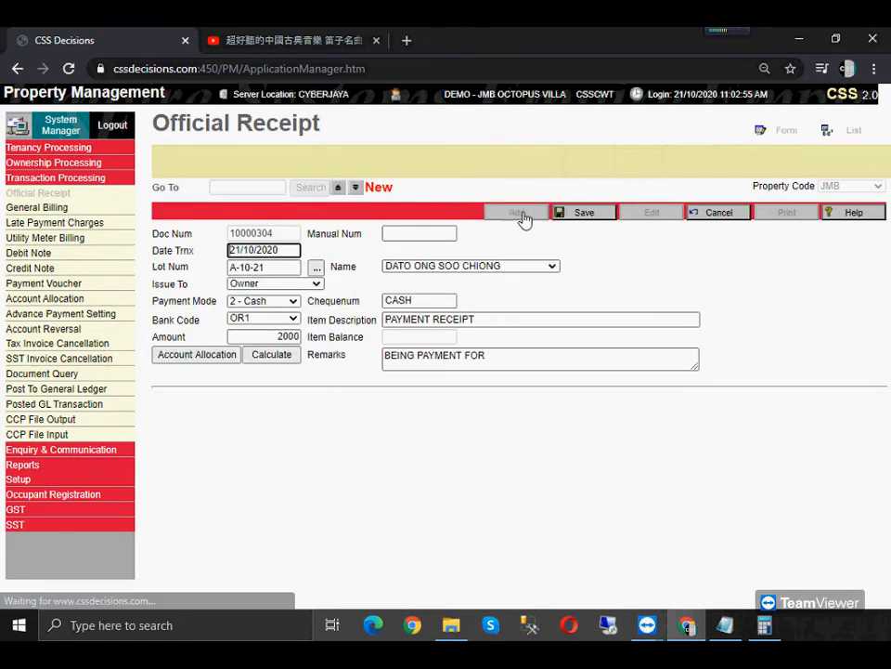
Start an advance payment in the receipt's account allocation and add a SERVICE CHARGE item with GL code IVSC and amount 1500
{"action": "left_click", "coordinate": [197, 355]}
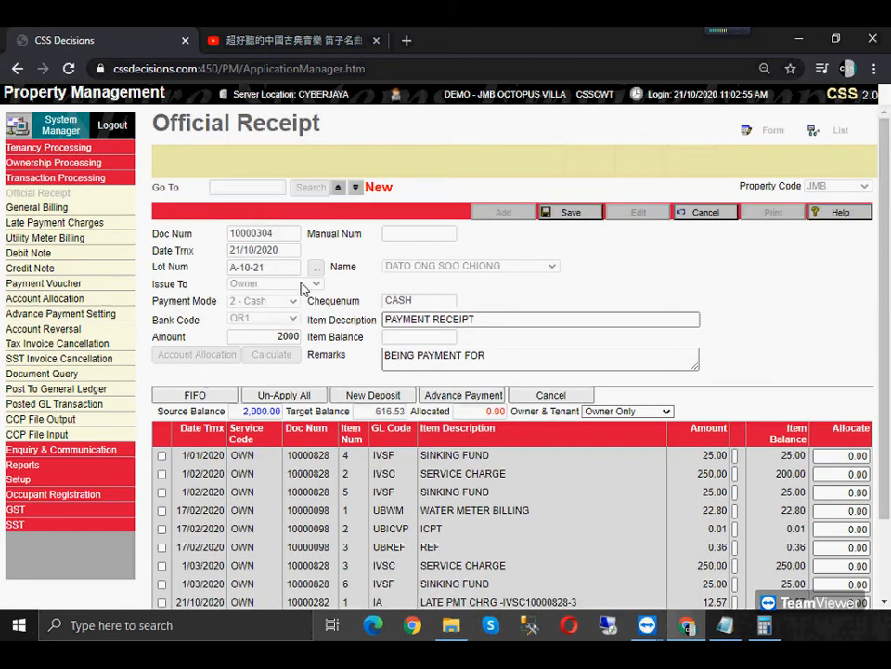
{"action": "left_click", "coordinate": [479, 397]}
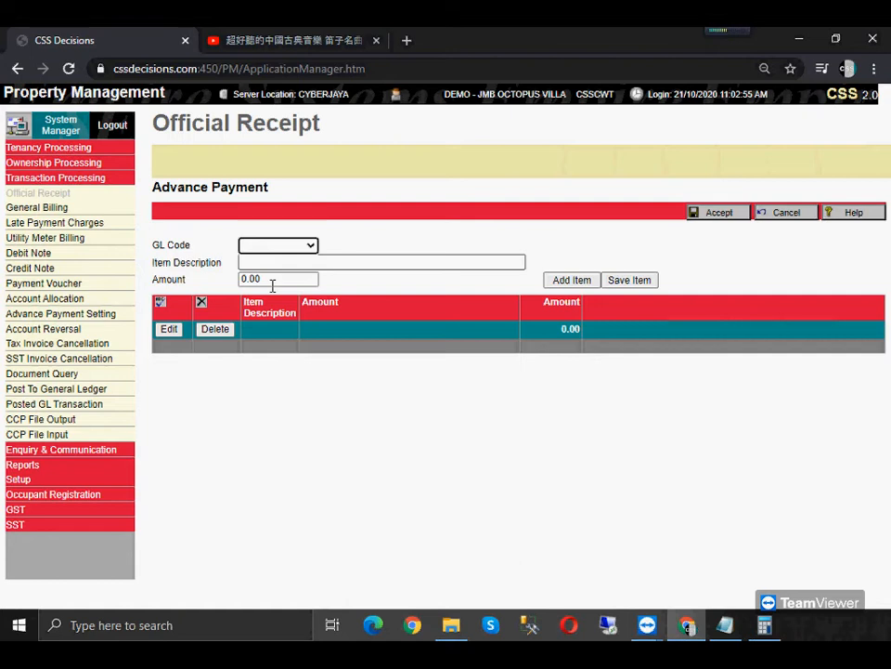
{"action": "key", "text": "Down"}
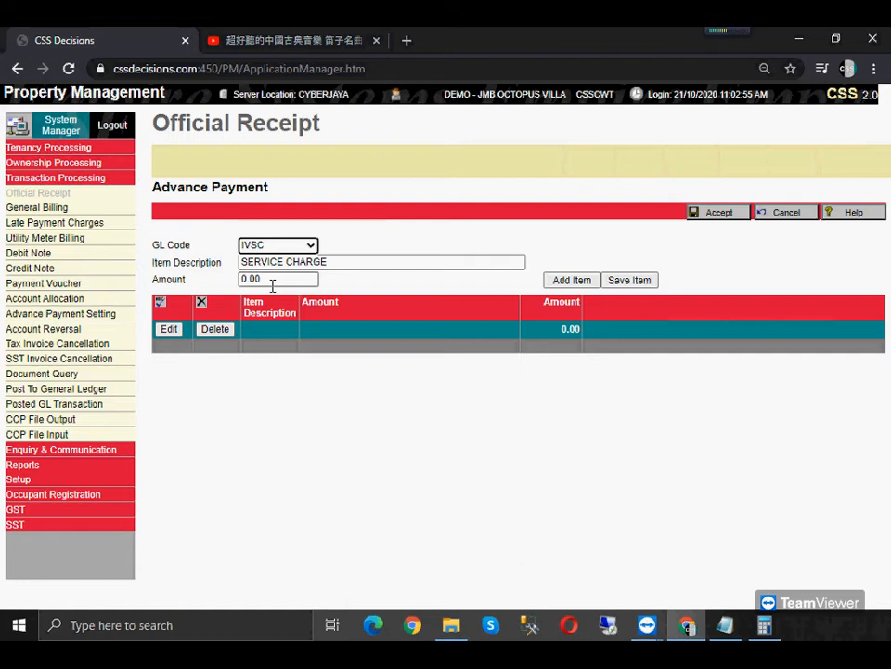
{"action": "left_click", "coordinate": [272, 284]}
{"action": "type", "text": "1500"}
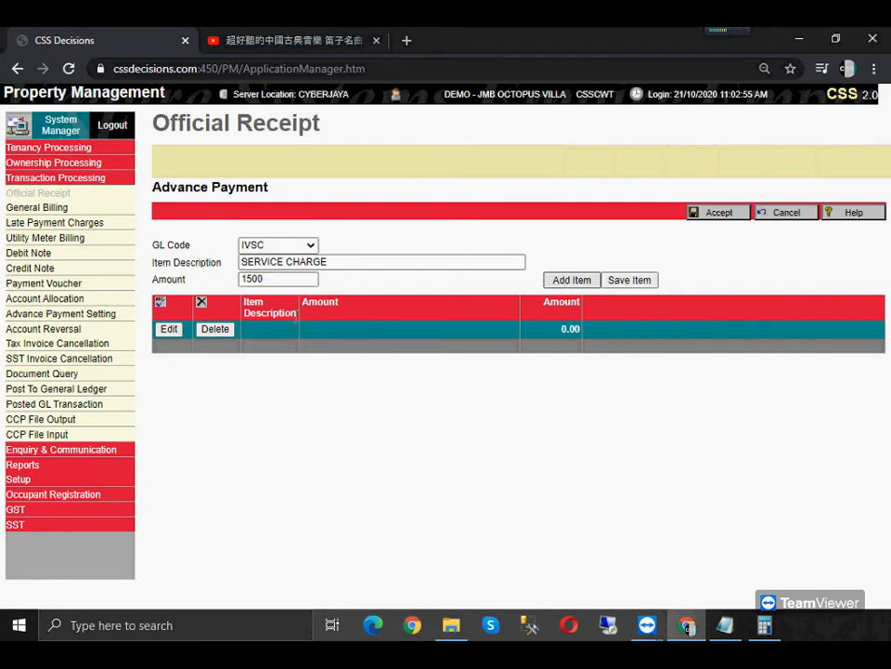
{"action": "left_click", "coordinate": [566, 283]}
Add a SINKING FUND item with GL code IVSF and amount 150 to the advance payment and save the item
{"action": "left_click", "coordinate": [277, 245]}
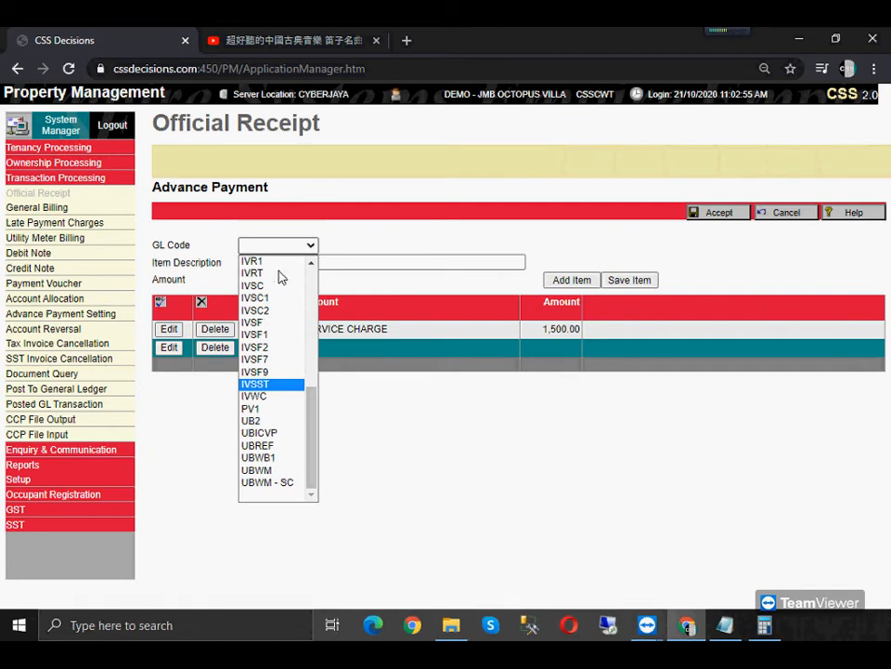
{"action": "left_click", "coordinate": [254, 322]}
{"action": "left_click", "coordinate": [279, 279]}
{"action": "type", "text": "150"}
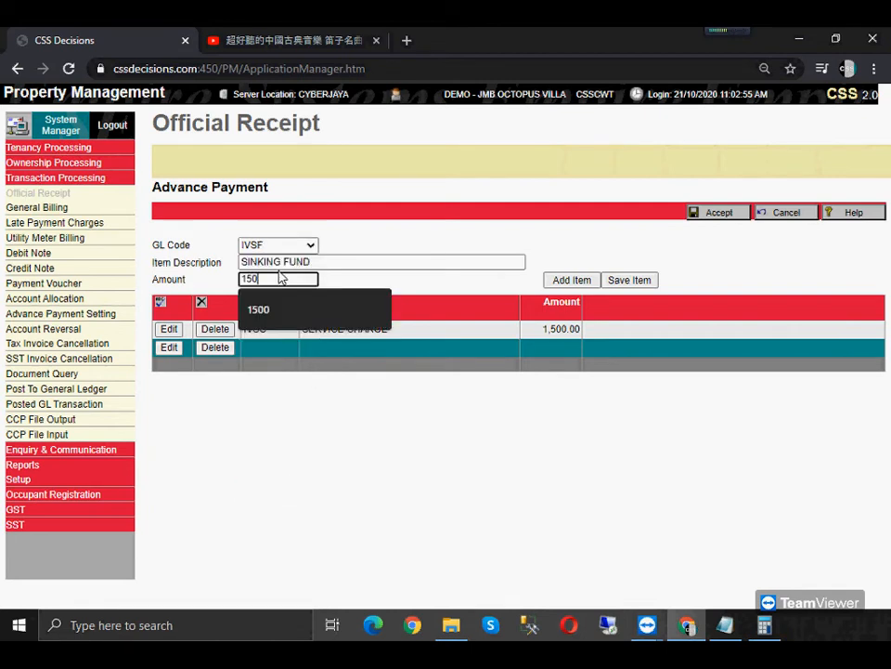
{"action": "left_click", "coordinate": [630, 281]}
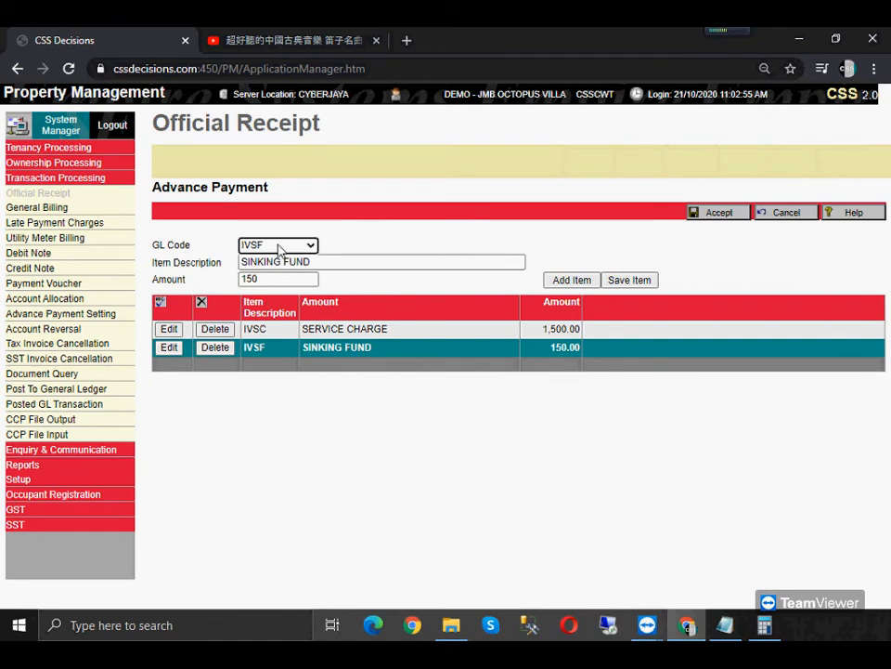
{"action": "left_click", "coordinate": [279, 248]}
{"action": "left_click", "coordinate": [281, 249]}
Accept the advance payment items, allocate both the IVSC and IVSF lines, and save the receipt
{"action": "left_click", "coordinate": [730, 221]}
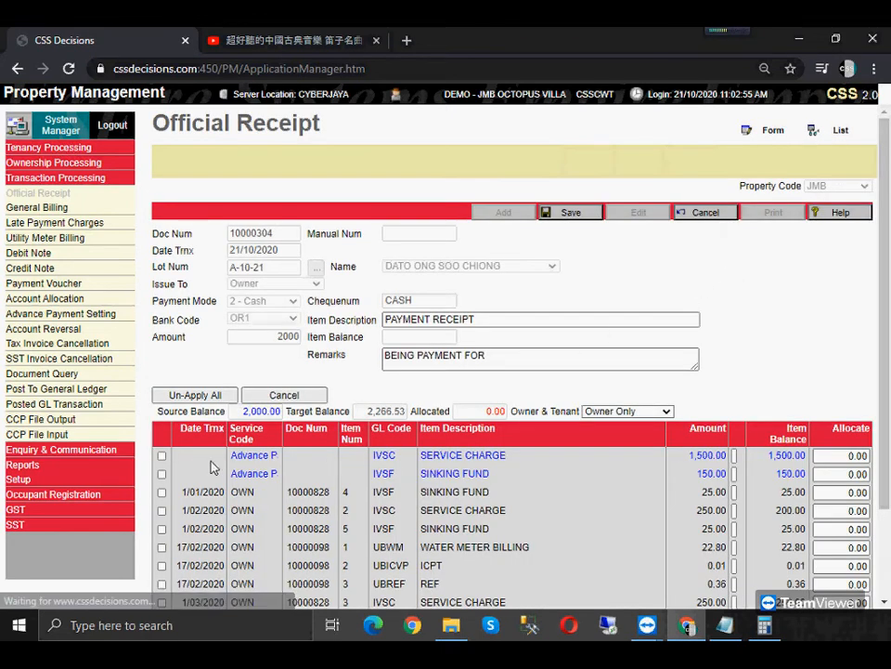
{"action": "left_click", "coordinate": [162, 455]}
{"action": "left_click", "coordinate": [162, 474]}
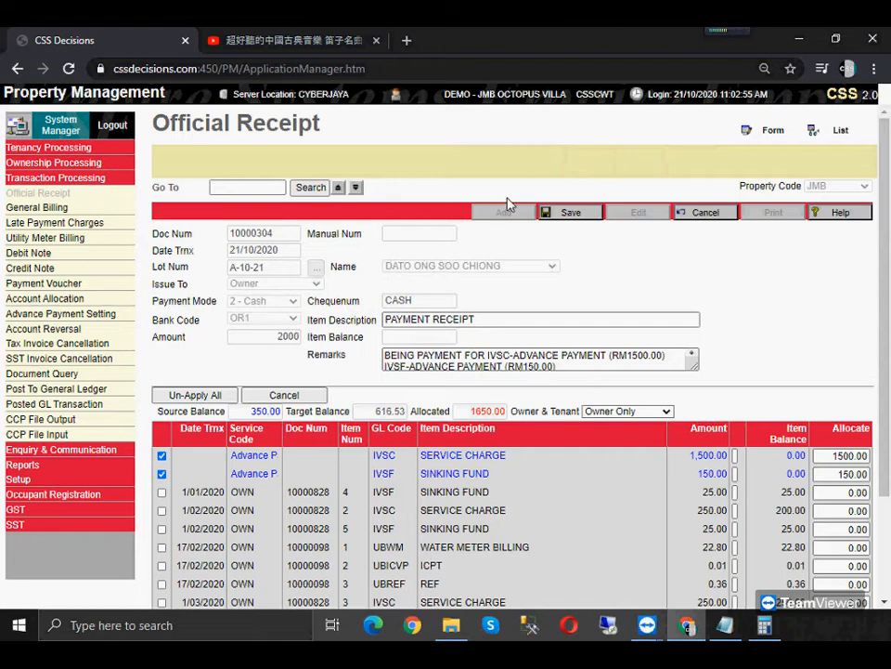
{"action": "left_click", "coordinate": [587, 215]}
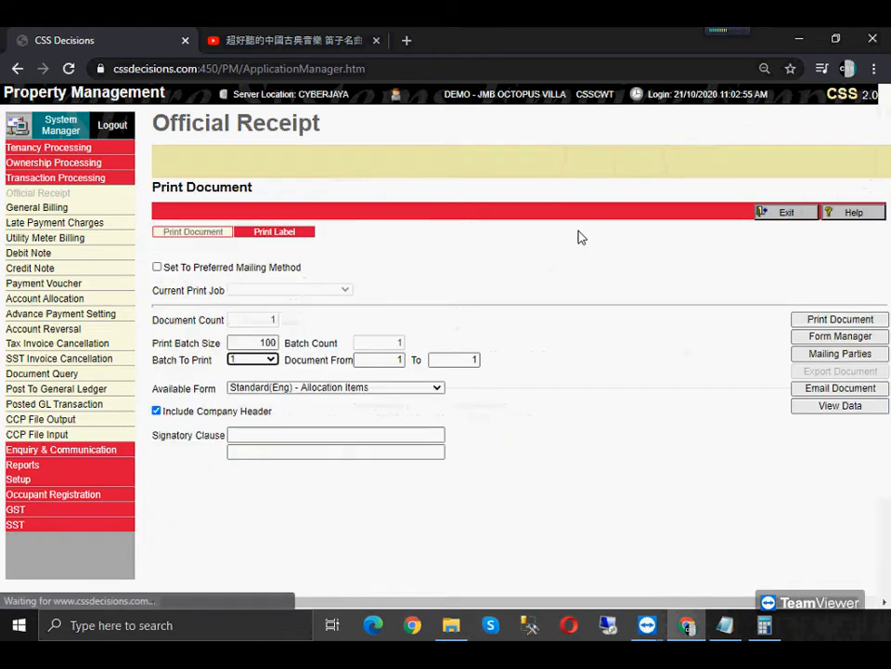
Preview the printable official receipt, then bring up the saved receipt record with its account allocation
{"action": "left_click", "coordinate": [840, 318]}
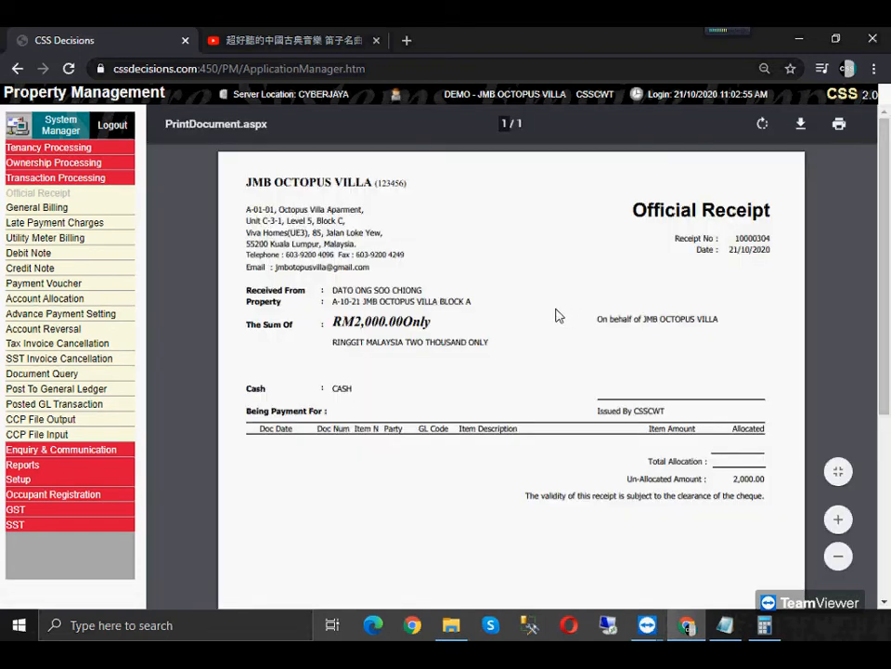
{"action": "left_click", "coordinate": [82, 208]}
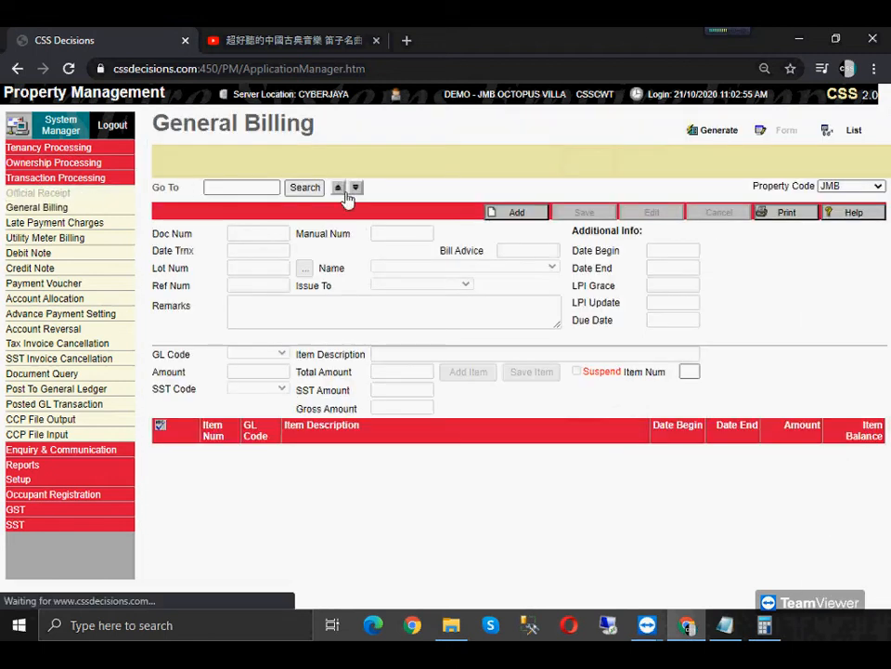
{"action": "left_click", "coordinate": [341, 191]}
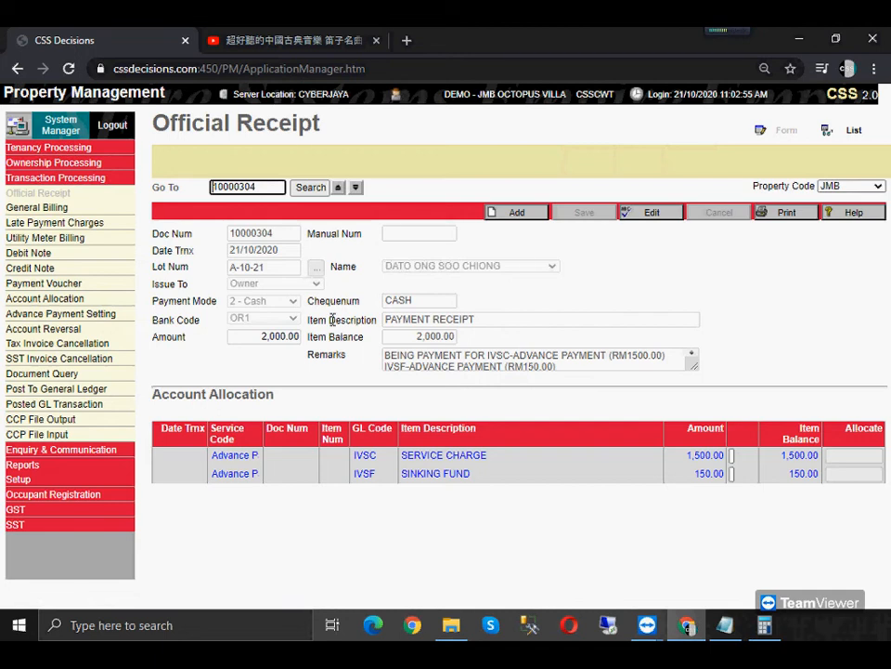
Generate general billing by selective scanning with cut-off date 30/05/2020 for the single party A-10-21
{"action": "left_click", "coordinate": [83, 210]}
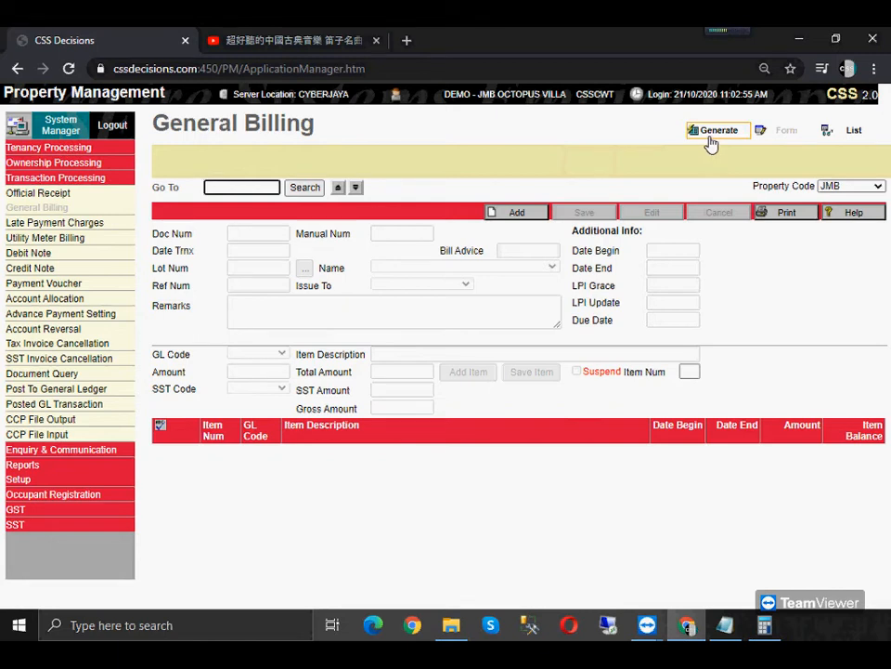
{"action": "left_click", "coordinate": [712, 138]}
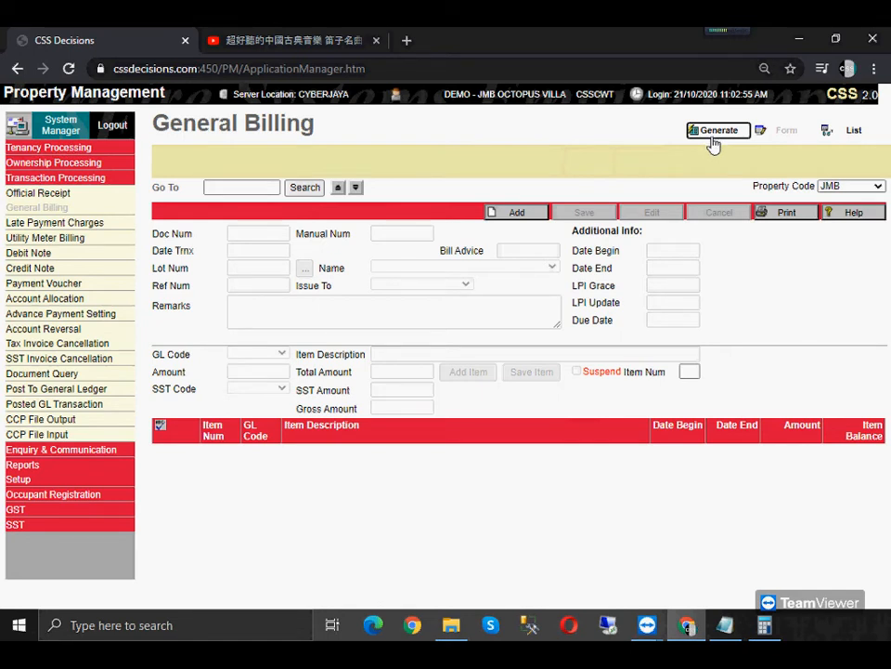
{"action": "left_click", "coordinate": [712, 139]}
{"action": "left_click", "coordinate": [206, 210]}
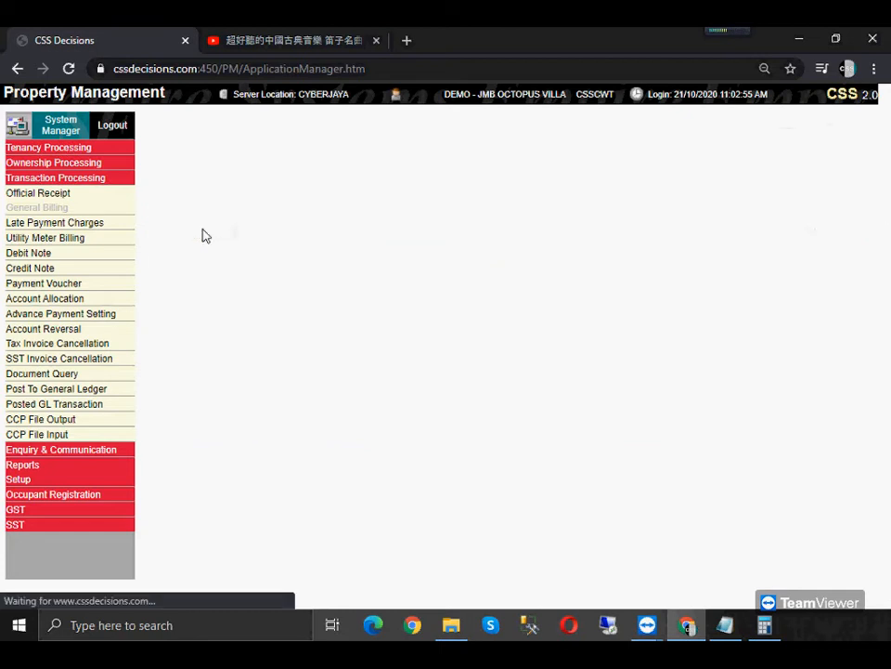
{"action": "left_click", "coordinate": [181, 260]}
{"action": "double_click", "coordinate": [175, 263]}
{"action": "type", "text": "05/2020"}
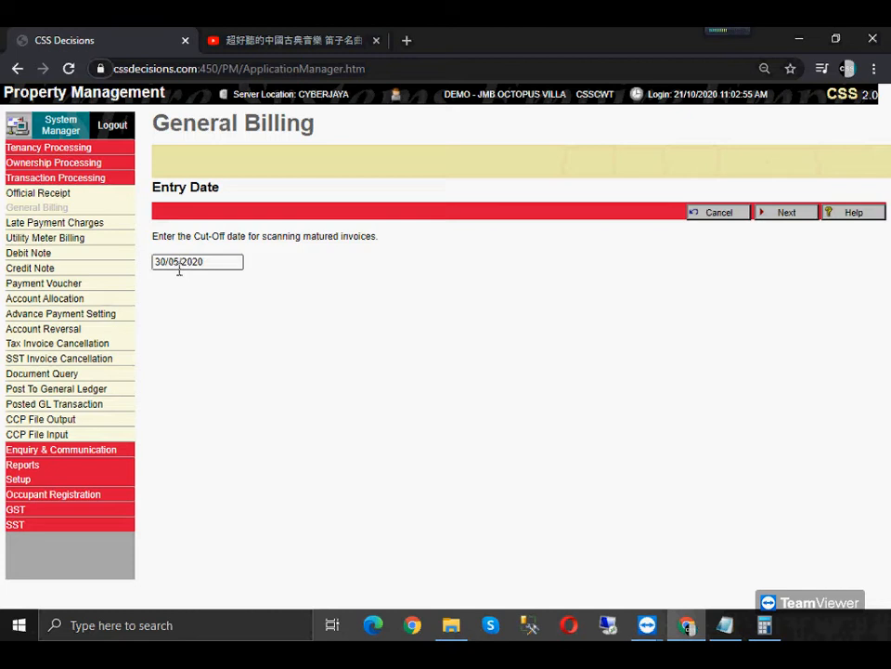
{"action": "left_click", "coordinate": [762, 216]}
{"action": "left_click", "coordinate": [785, 213]}
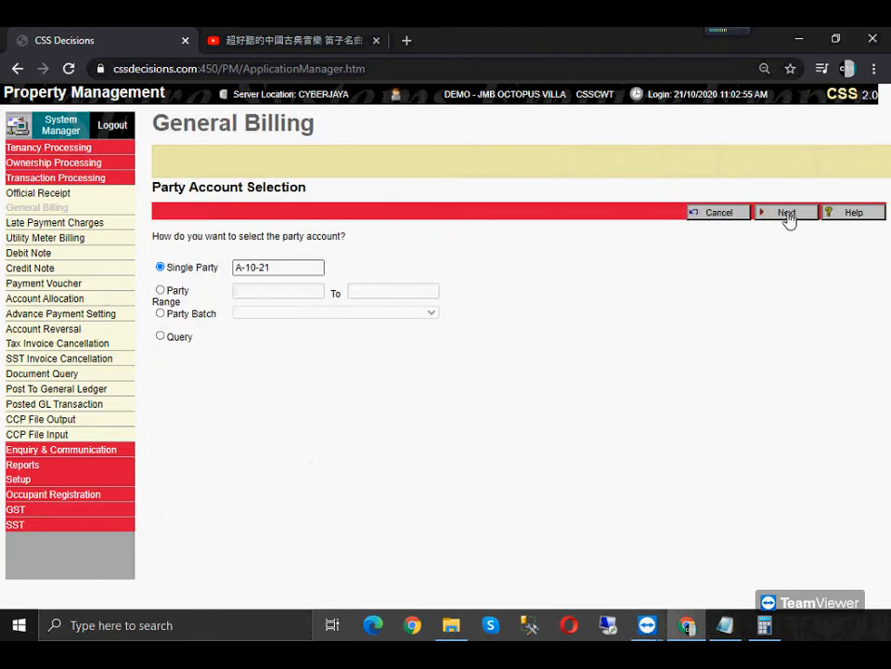
{"action": "left_click", "coordinate": [787, 213]}
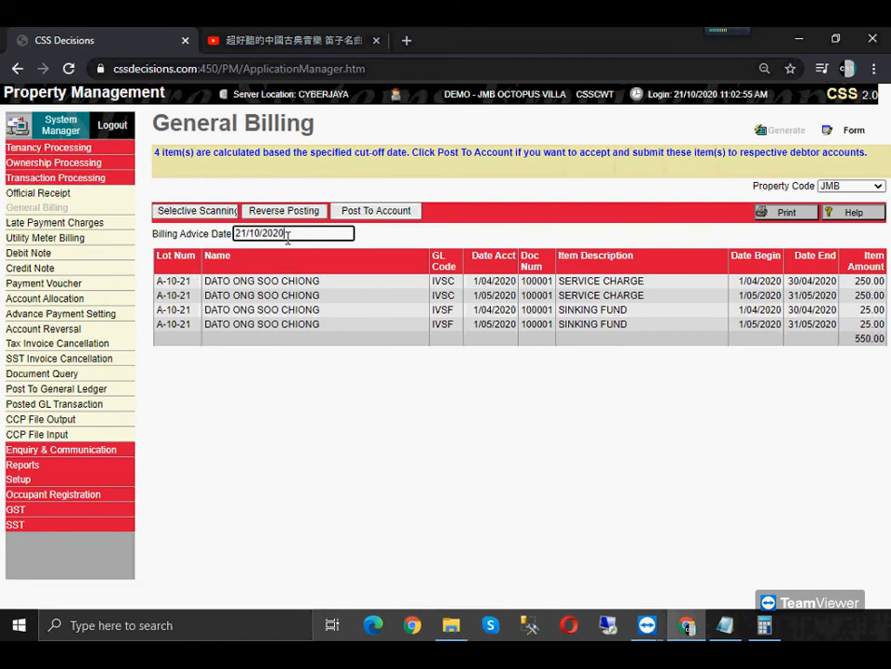
Set the billing advice date to 01/04/2020, post the scanned items to the account, and exit document printing
{"action": "left_click_drag", "start_coordinate": [287, 239], "coordinate": [33, 233]}
{"action": "type", "text": "01/04/2020"}
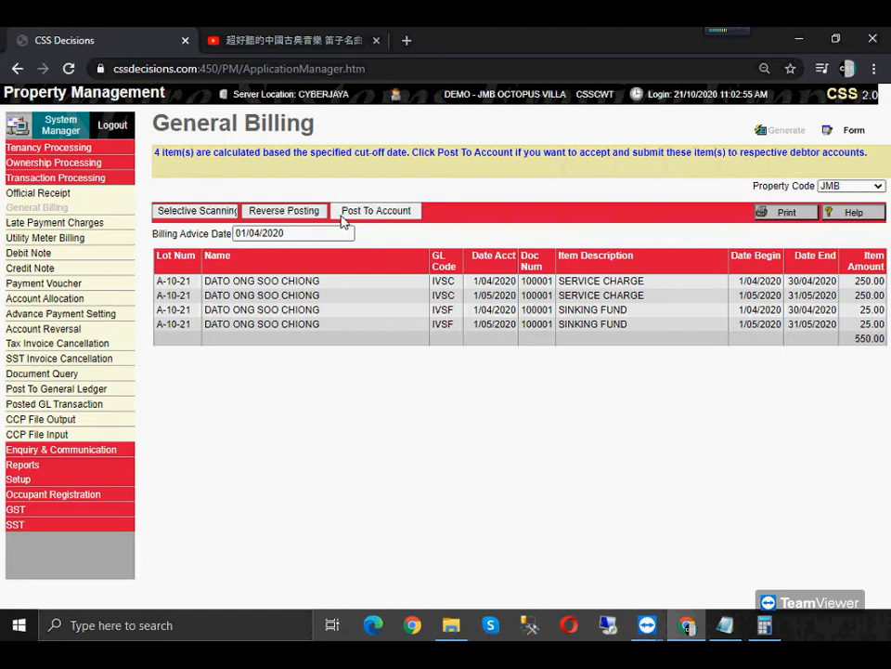
{"action": "left_click", "coordinate": [345, 214]}
{"action": "left_click", "coordinate": [515, 174]}
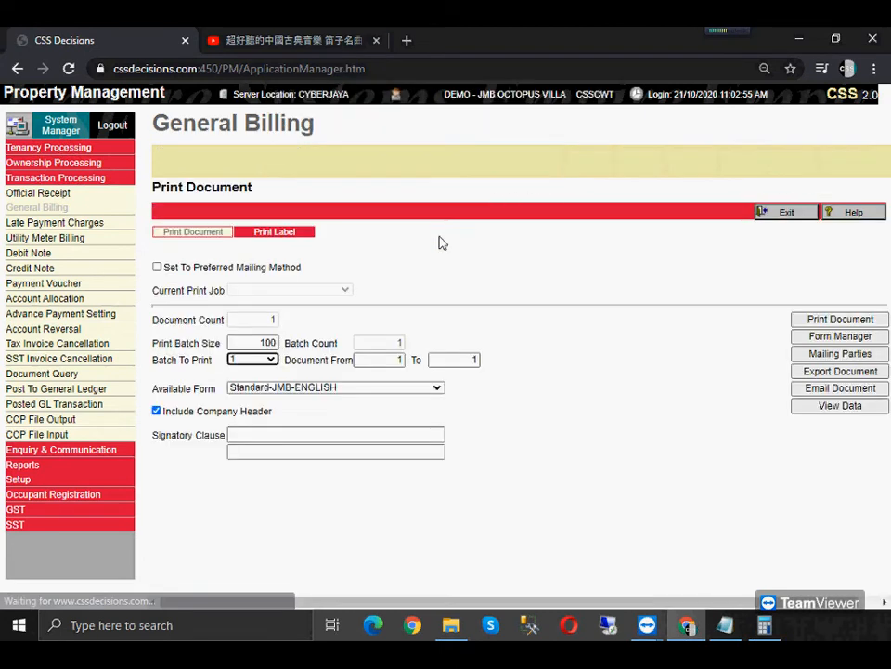
{"action": "left_click", "coordinate": [792, 213]}
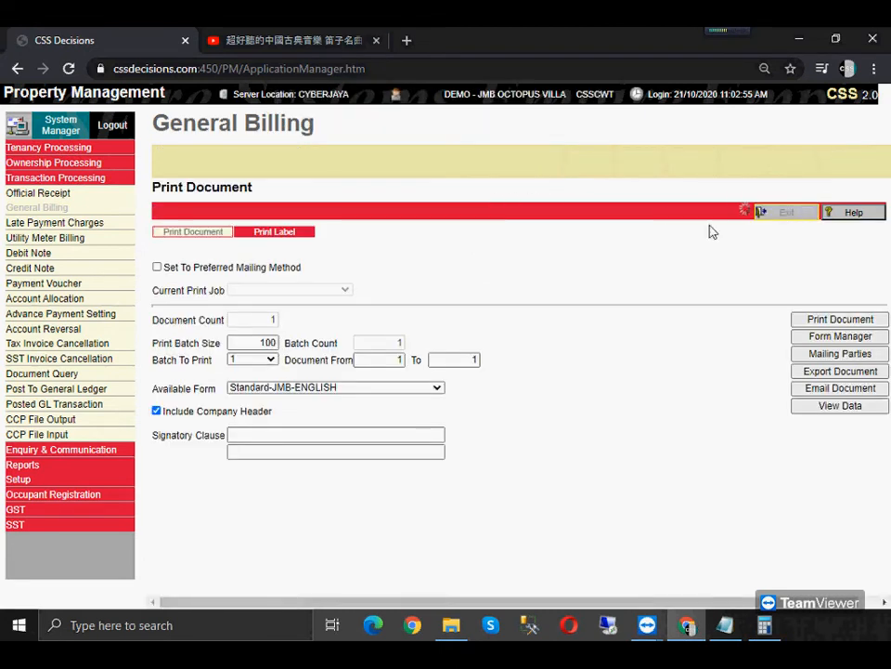
Bring up the newly posted billing record for A-10-21 and check the item balances of its service charge and sinking fund lines
{"action": "left_click", "coordinate": [845, 132]}
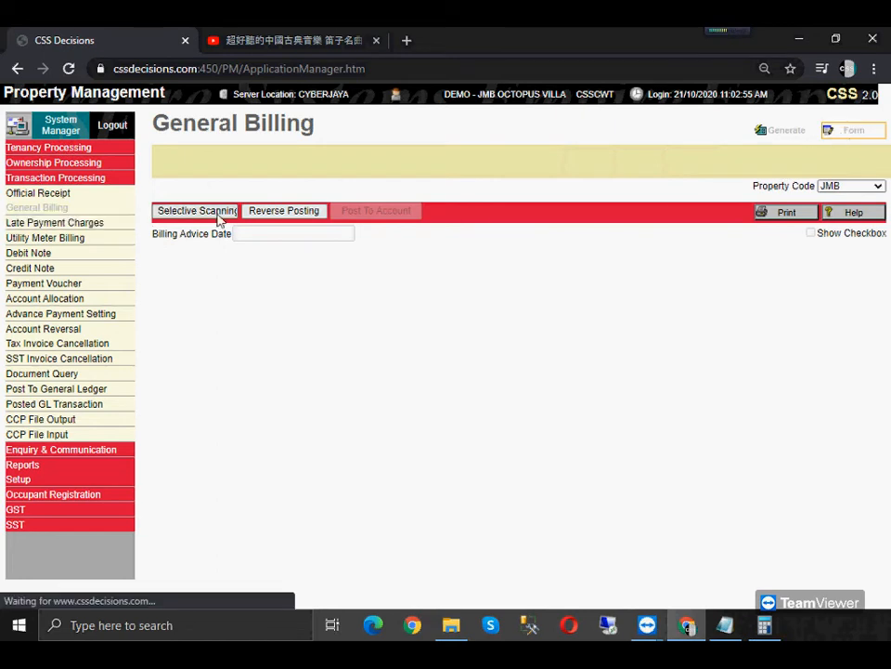
{"action": "left_click", "coordinate": [338, 188]}
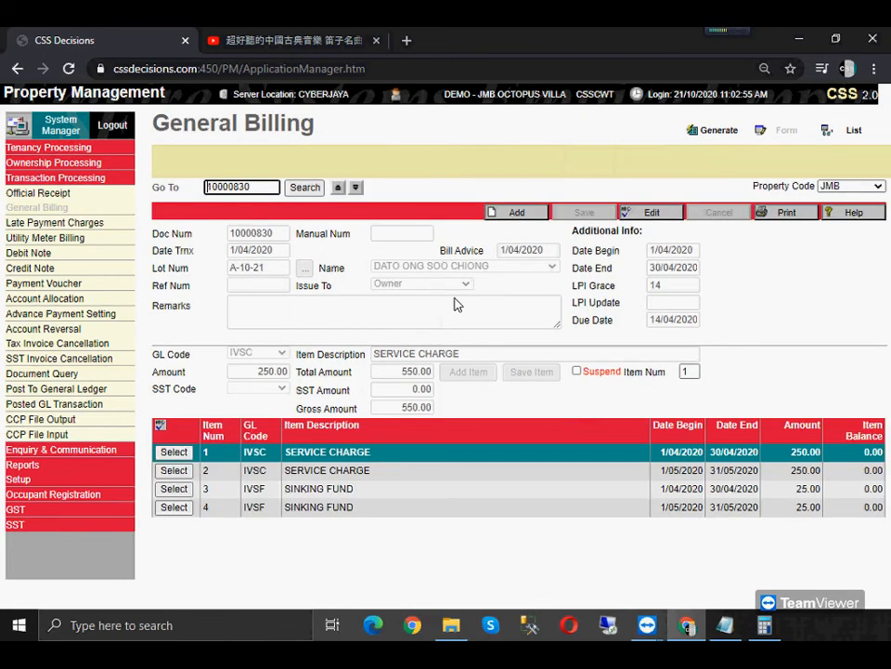
{"action": "left_click_drag", "start_coordinate": [245, 452], "coordinate": [884, 513]}
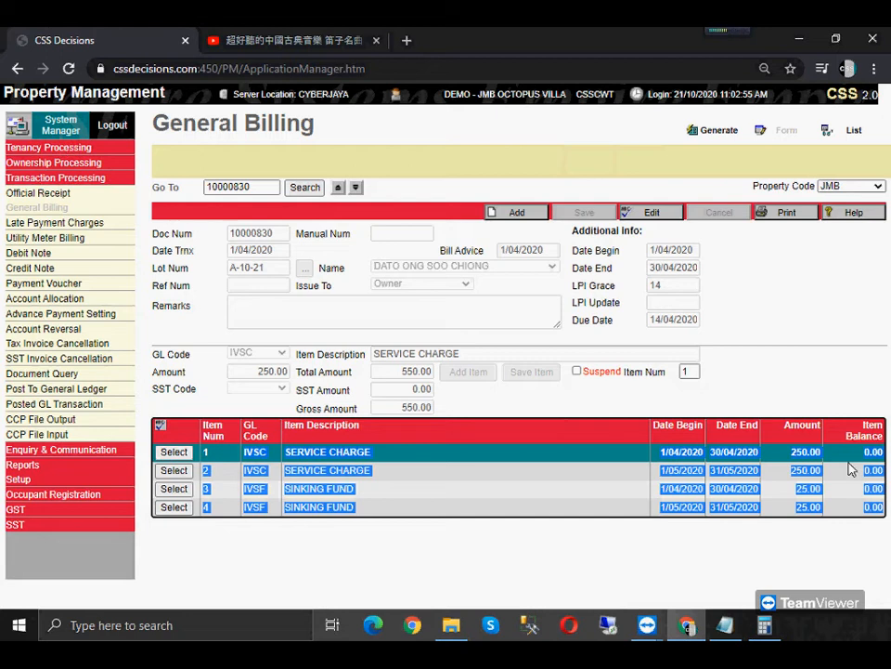
Bring up the latest official receipt for A-10-21 and check its allocations to the April and May service charge and sinking fund items
{"action": "left_click", "coordinate": [37, 192]}
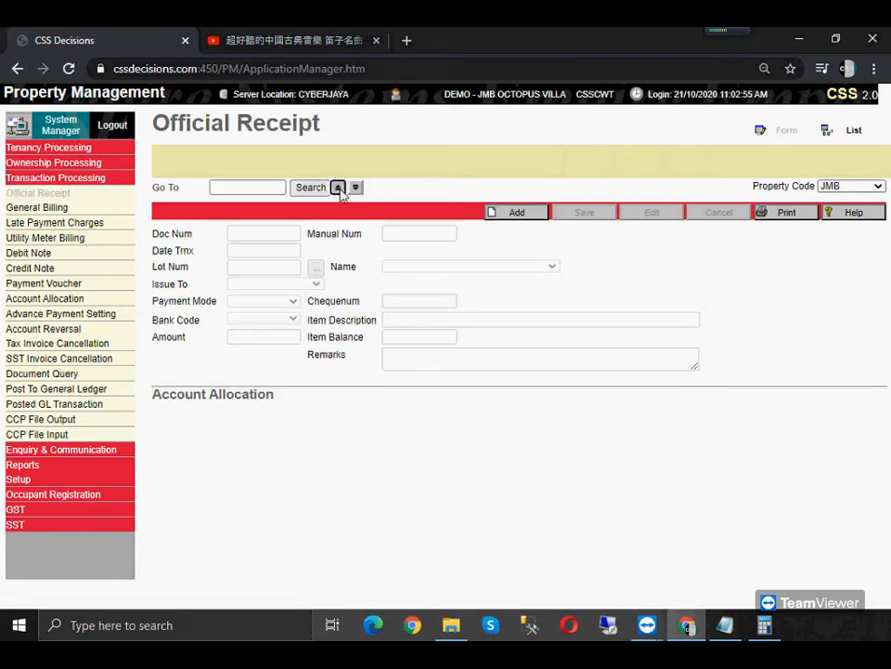
{"action": "left_click", "coordinate": [338, 188]}
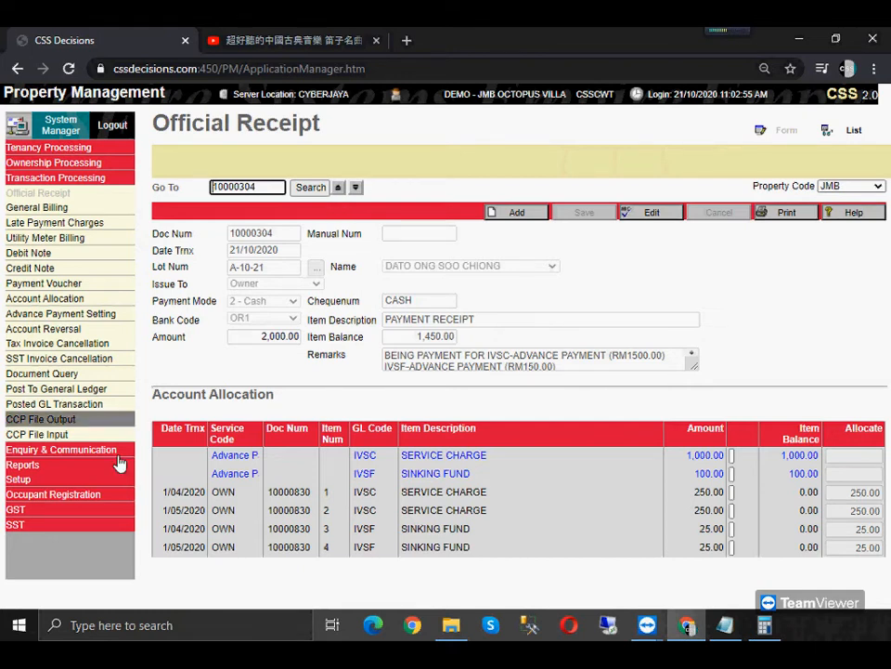
{"action": "left_click_drag", "start_coordinate": [165, 491], "coordinate": [783, 577]}
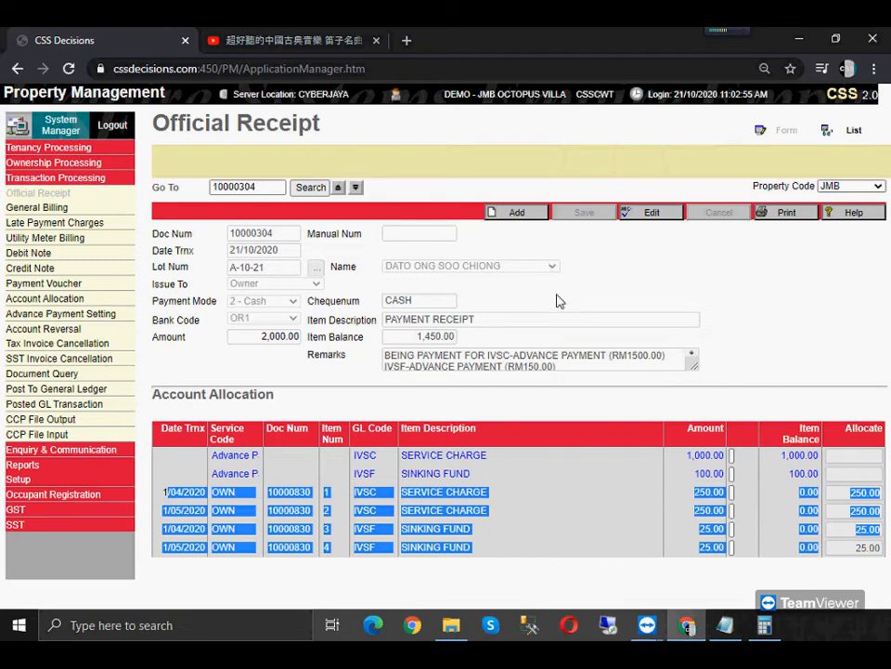
Start a new official receipt for the owner of lot A-10-21 with payment mode Cash, bank code OR1 and amount 500
{"action": "left_click", "coordinate": [518, 218]}
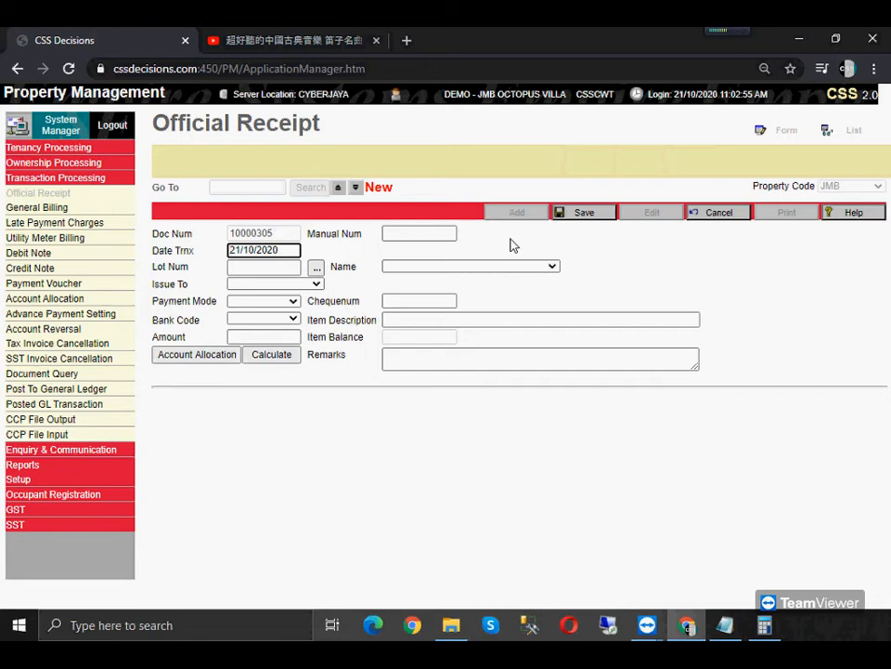
{"action": "left_click", "coordinate": [316, 270]}
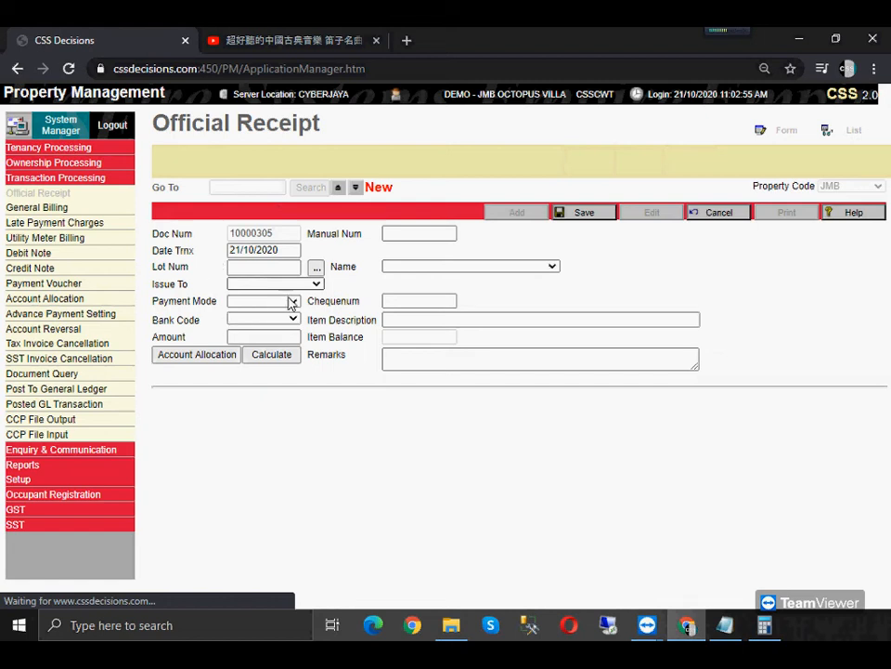
{"action": "left_click", "coordinate": [259, 302]}
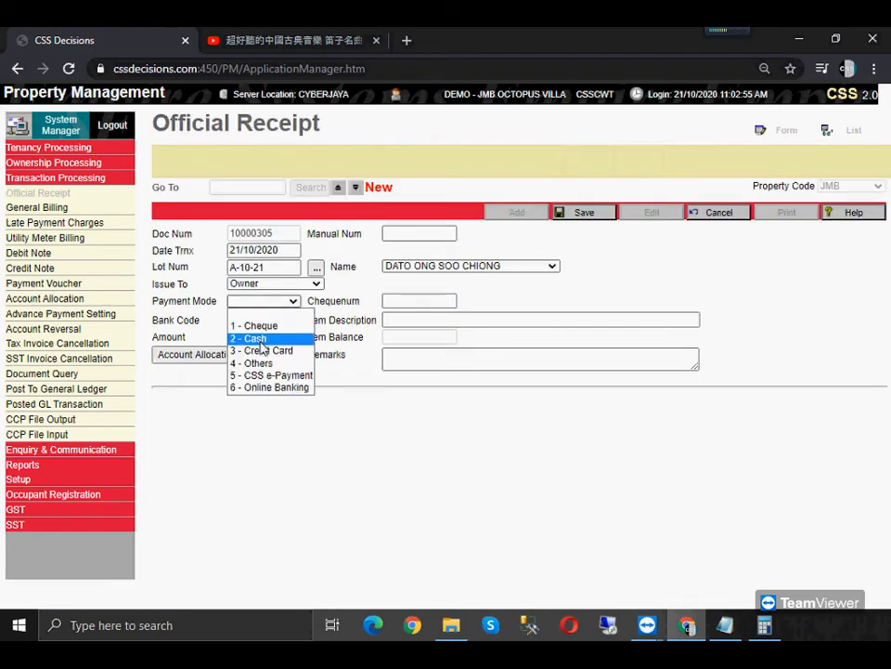
{"action": "left_click", "coordinate": [262, 340]}
{"action": "left_click", "coordinate": [271, 320]}
{"action": "left_click", "coordinate": [271, 340]}
{"action": "left_click", "coordinate": [273, 337]}
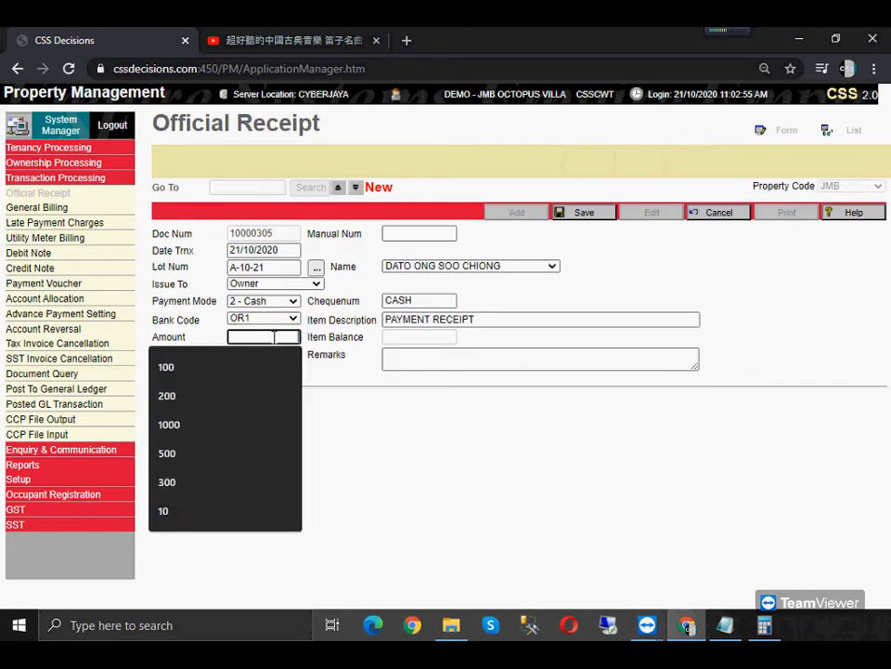
{"action": "type", "text": "500"}
{"action": "key", "text": "Tab"}
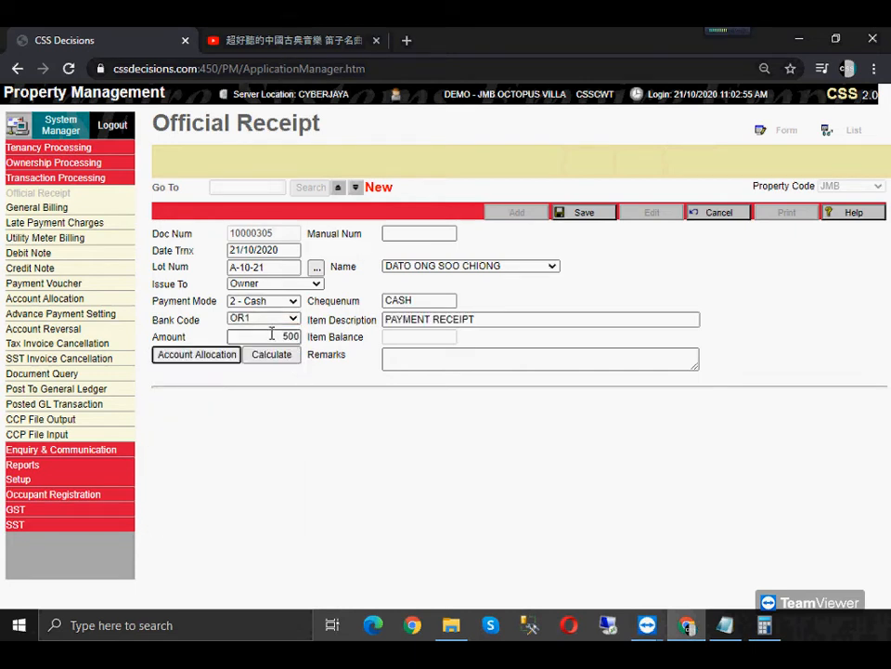
Begin a new deposit in the receipt's account allocation with GL code DNDRNV for renovation deposit billing
{"action": "left_click", "coordinate": [193, 368]}
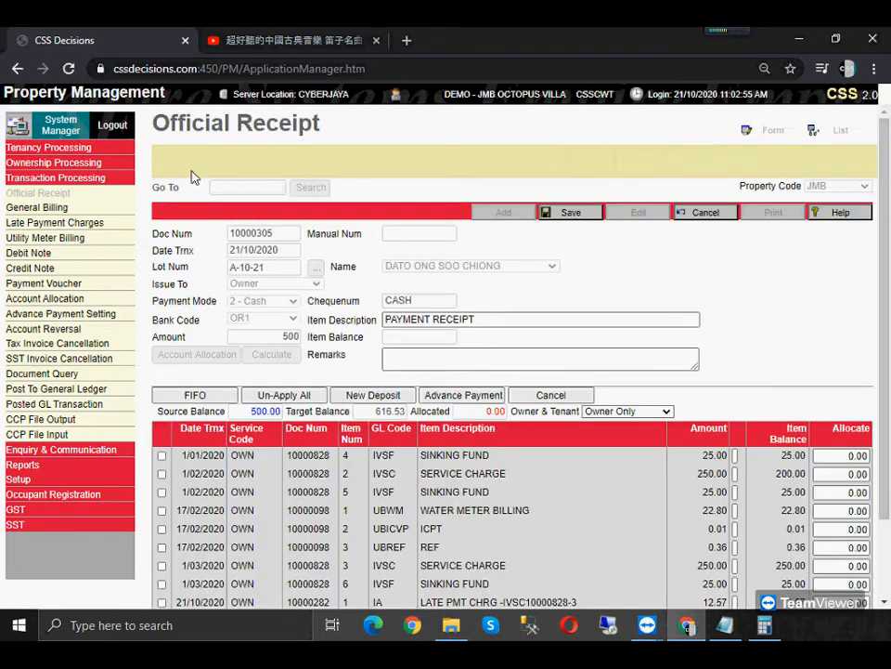
{"action": "left_click", "coordinate": [369, 397]}
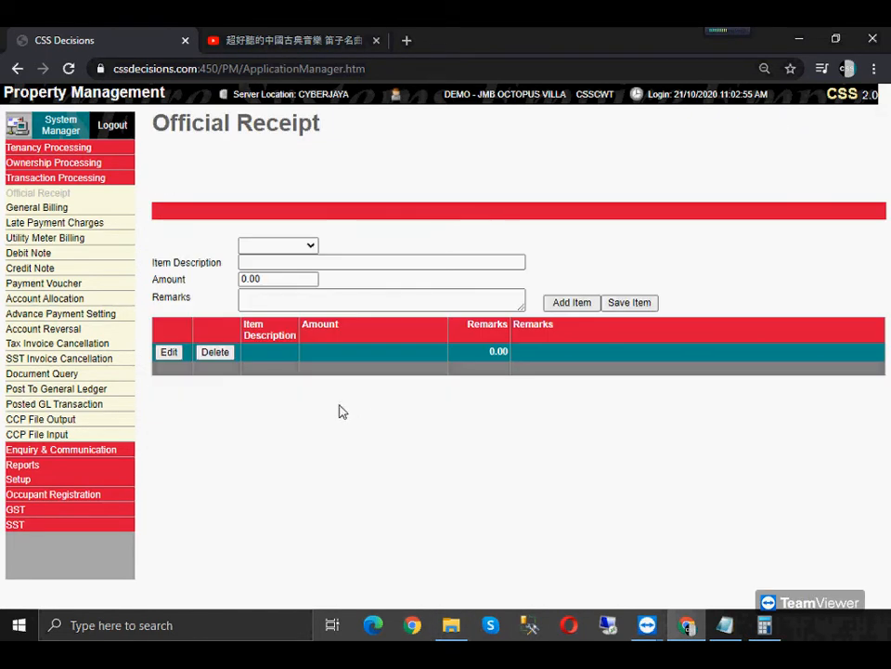
{"action": "left_click", "coordinate": [295, 246]}
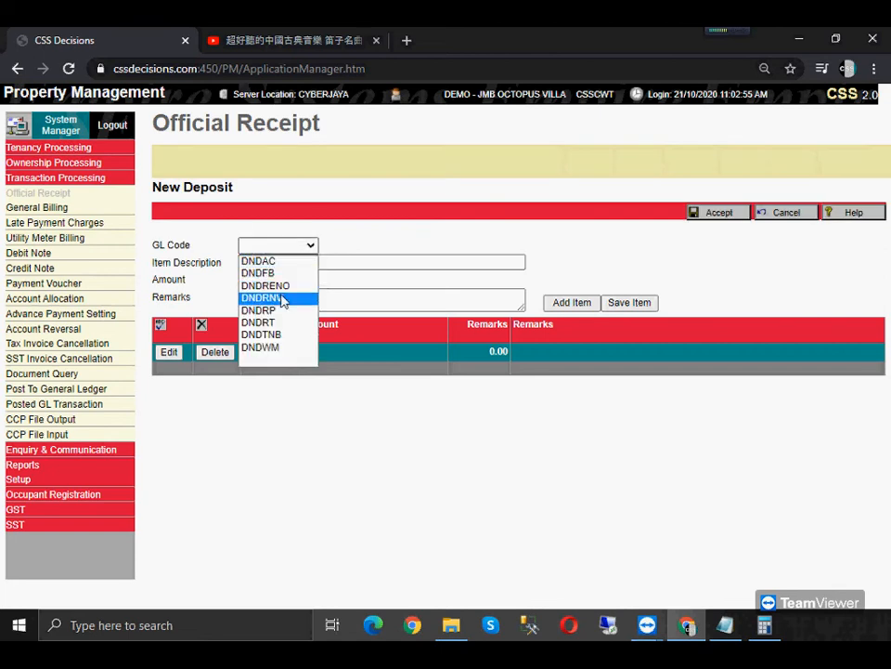
{"action": "left_click", "coordinate": [284, 301]}
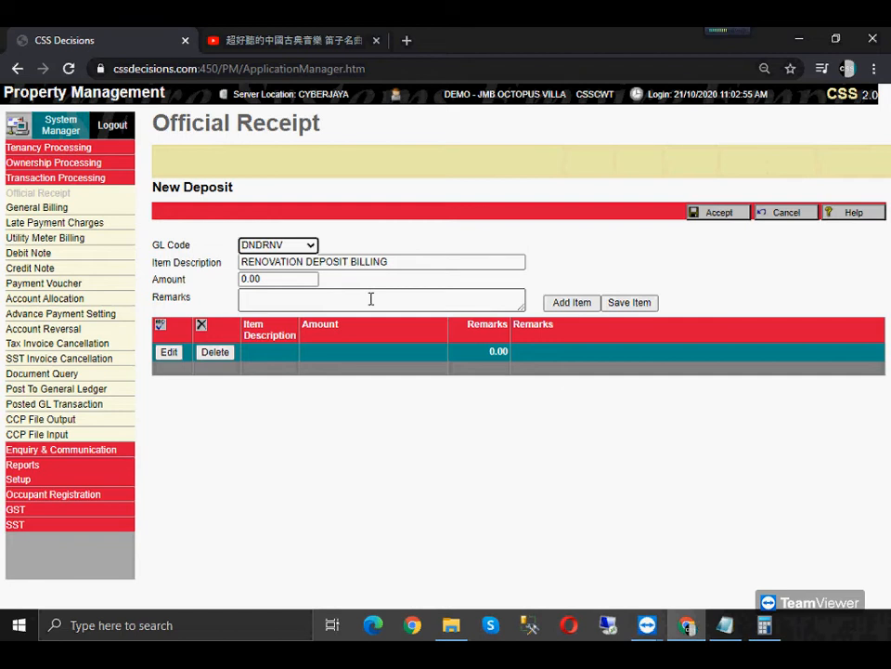
Look up the setup record of GL code DNDRNV, renovation deposit billing, in the GL code list
{"action": "left_click", "coordinate": [18, 479]}
{"action": "left_click", "coordinate": [34, 313]}
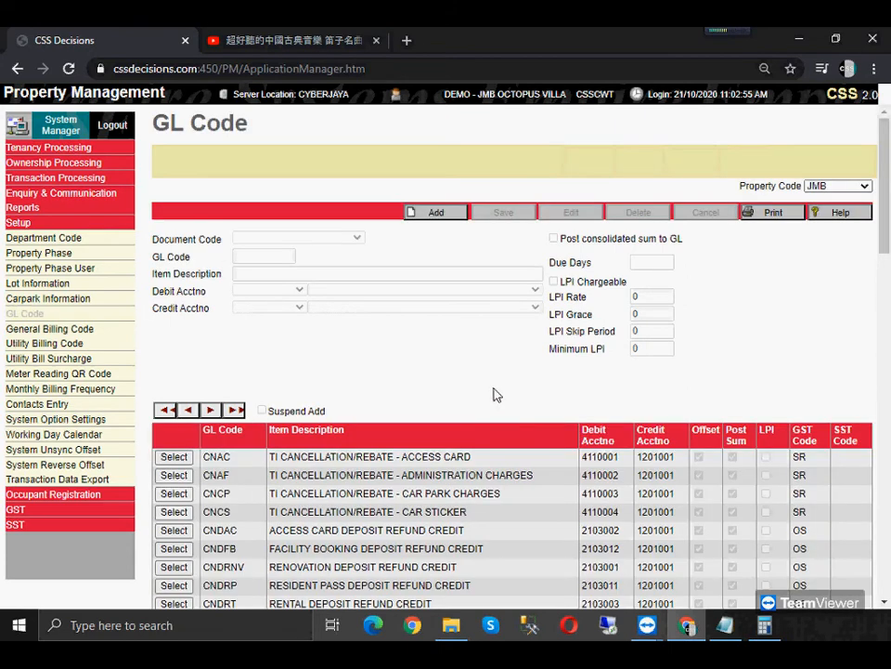
{"action": "scroll", "coordinate": [495, 394], "scroll_direction": "down", "scroll_amount": 6}
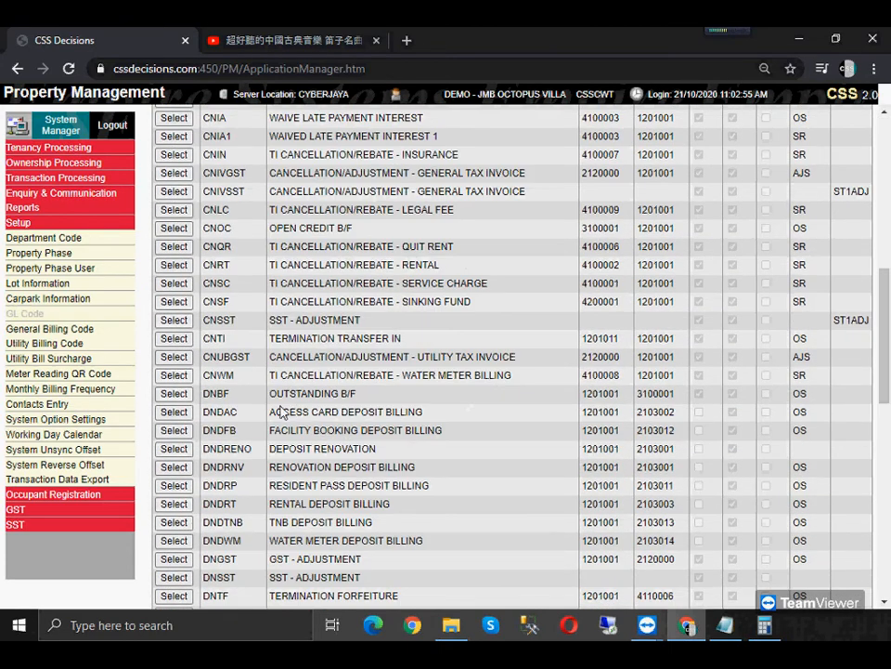
{"action": "left_click", "coordinate": [189, 473]}
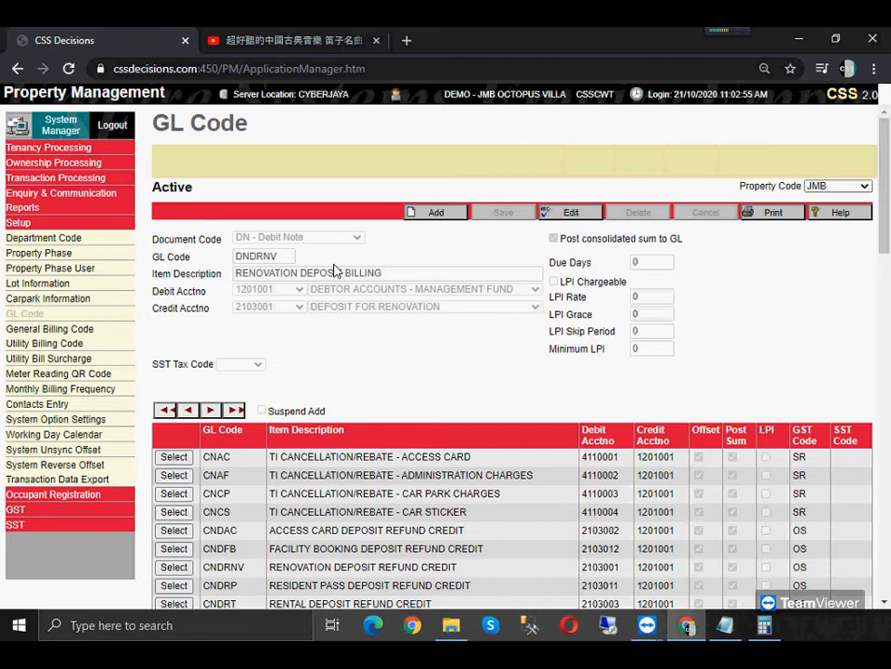
Examine the deposit billing GL codes from DNDAC to DNDWM and their shared DND prefix in the GL code list
{"action": "scroll", "coordinate": [336, 270], "scroll_direction": "down", "scroll_amount": 8}
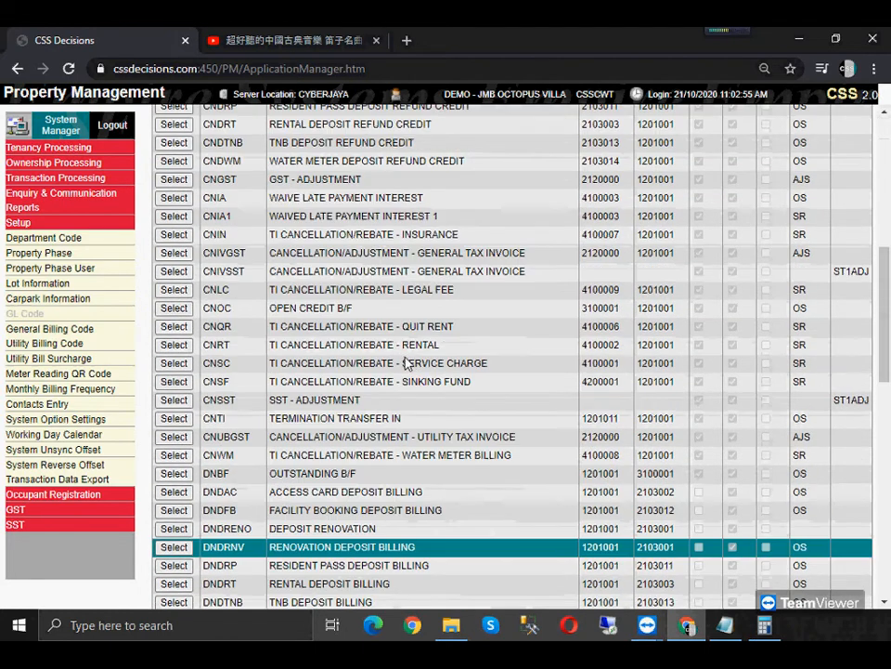
{"action": "left_click_drag", "start_coordinate": [276, 251], "coordinate": [428, 394]}
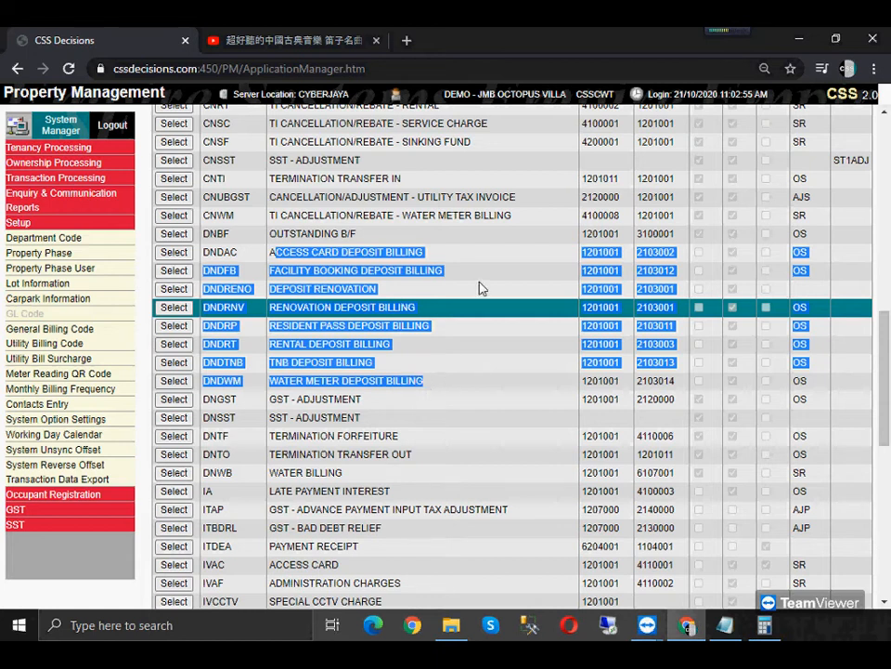
{"action": "left_click", "coordinate": [372, 290]}
{"action": "left_click_drag", "start_coordinate": [205, 252], "coordinate": [437, 389]}
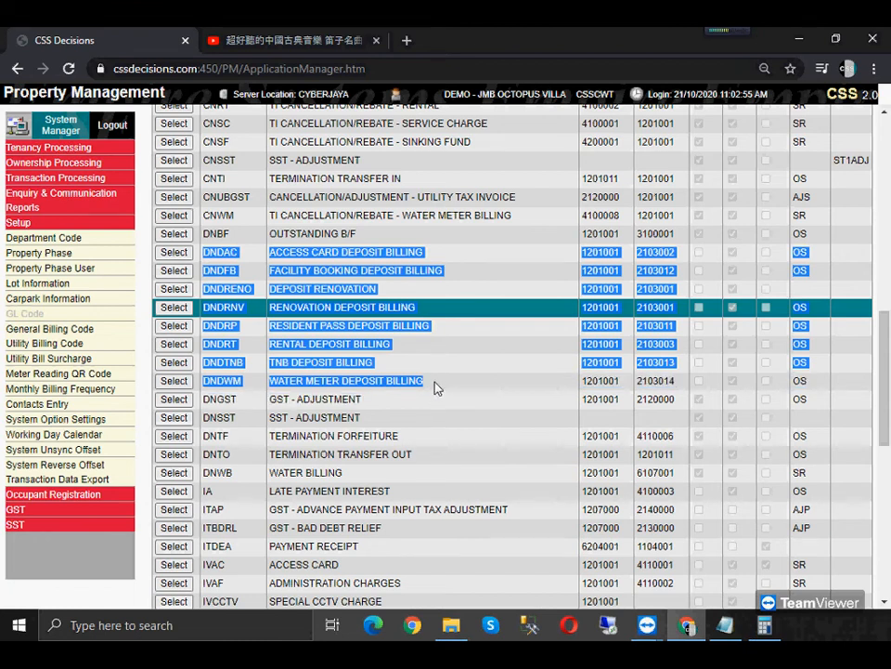
{"action": "left_click", "coordinate": [211, 345]}
{"action": "left_click_drag", "start_coordinate": [207, 344], "coordinate": [226, 345]}
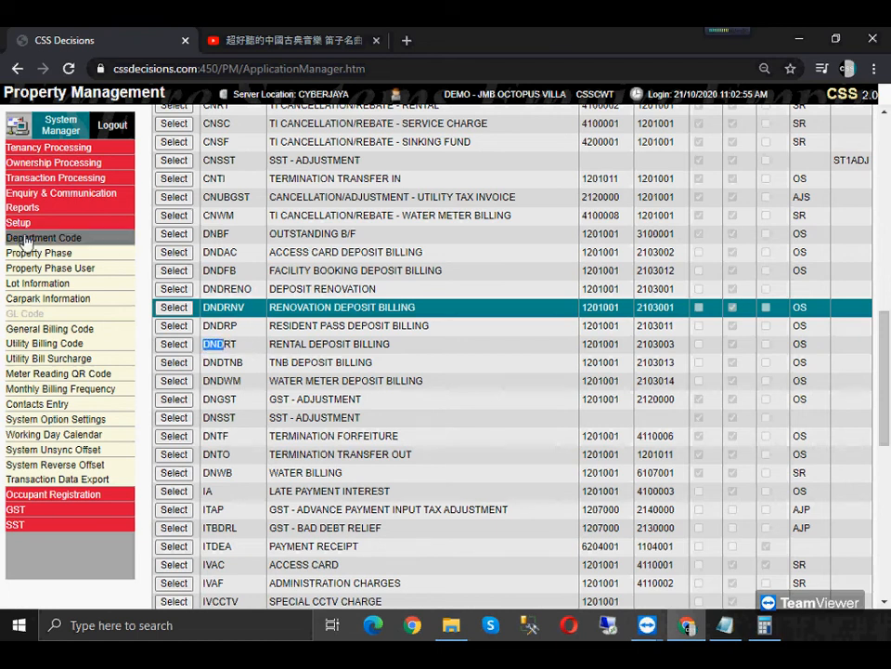
Return to official receipt entry with a new blank receipt, and close the Notepad notes without saving them
{"action": "left_click", "coordinate": [56, 177]}
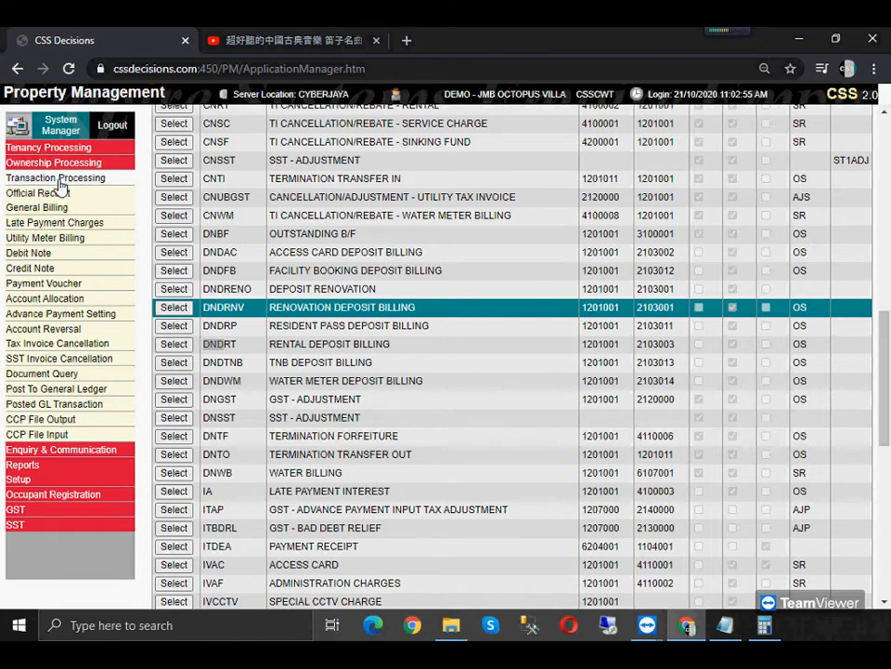
{"action": "left_click", "coordinate": [56, 192]}
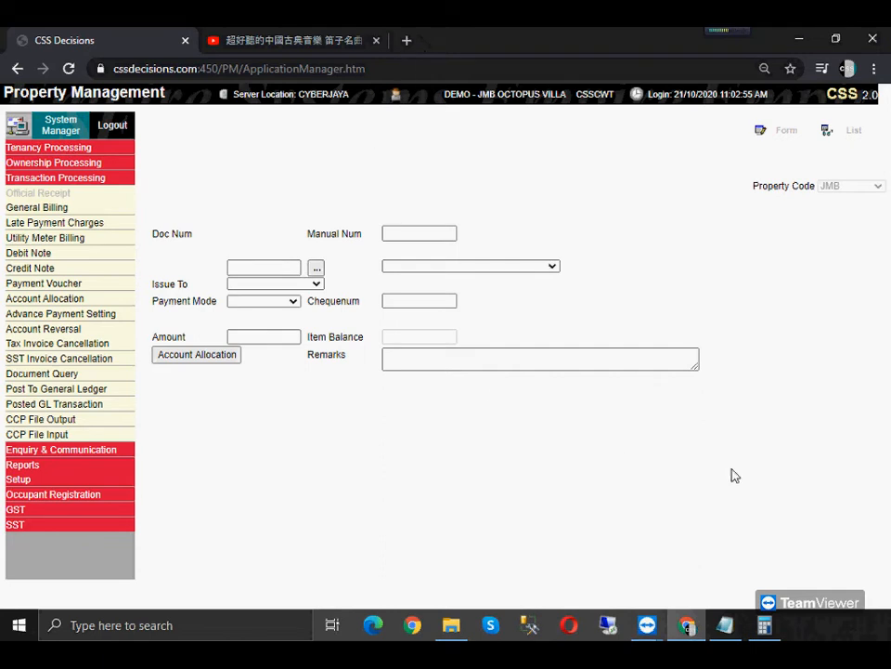
{"action": "left_click", "coordinate": [733, 630]}
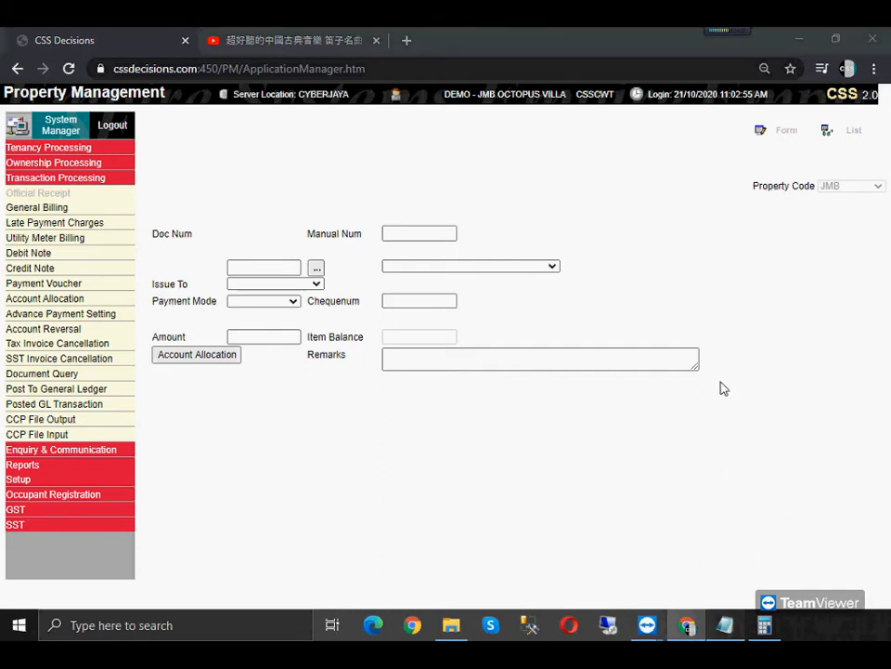
{"action": "left_click", "coordinate": [672, 447]}
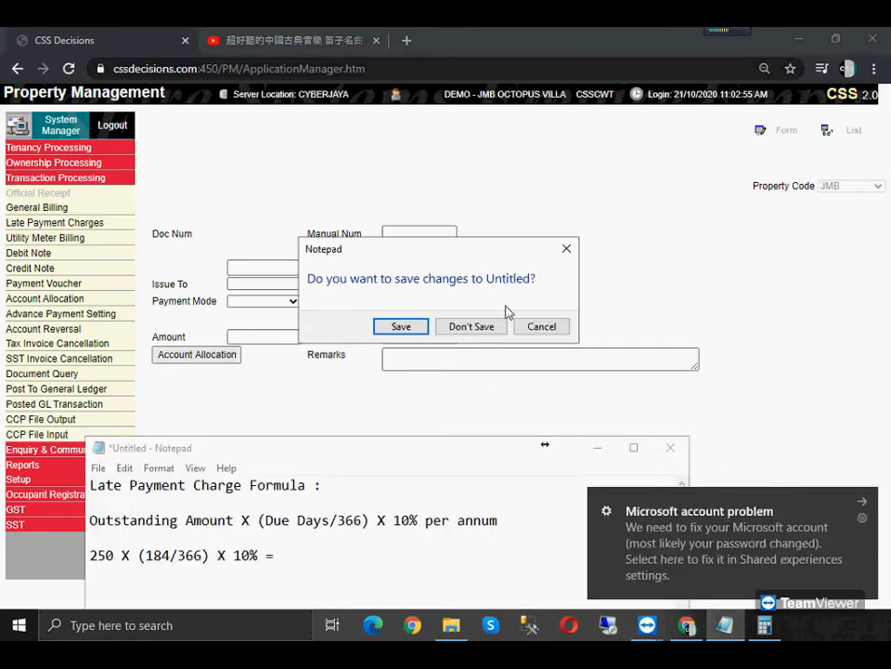
{"action": "left_click", "coordinate": [479, 330]}
Fill in the new receipt for the owner of lot A-10-21 with payment mode Cash, bank code OR1 and amount 500
{"action": "left_click", "coordinate": [316, 268]}
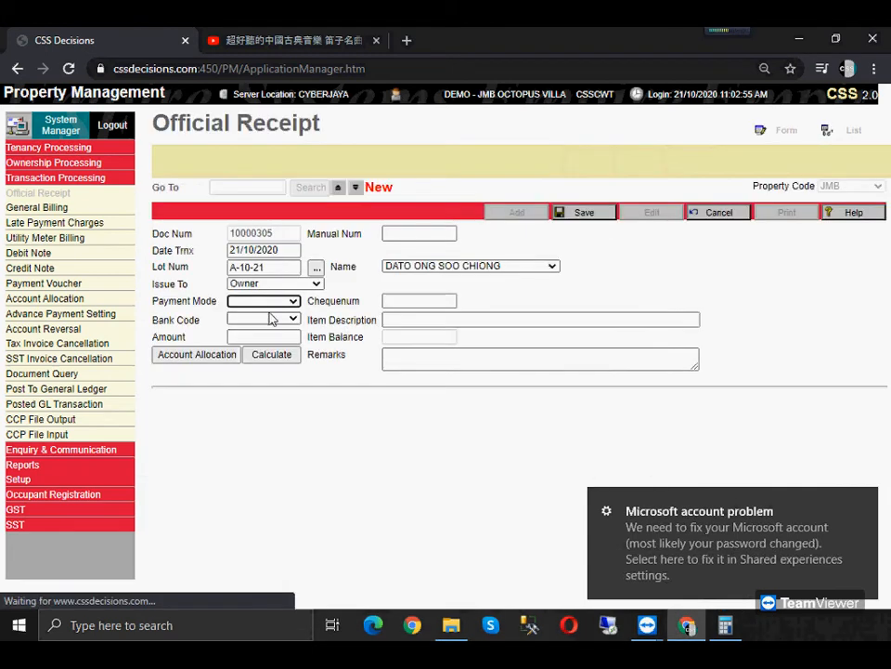
{"action": "left_click", "coordinate": [249, 303]}
{"action": "left_click", "coordinate": [258, 340]}
{"action": "left_click", "coordinate": [264, 317]}
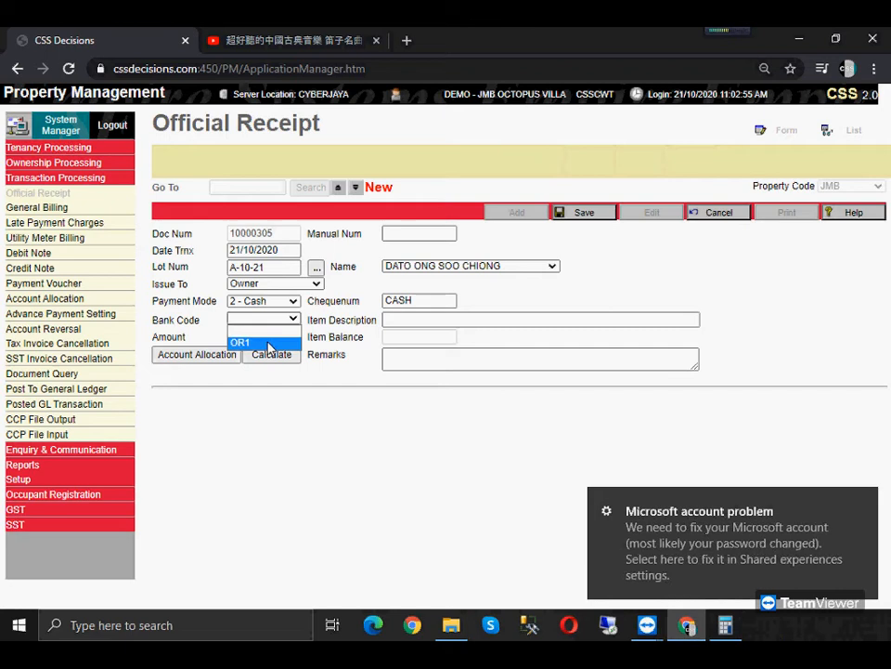
{"action": "left_click", "coordinate": [265, 342]}
{"action": "left_click", "coordinate": [273, 337]}
{"action": "type", "text": "500"}
{"action": "key", "text": "Tab"}
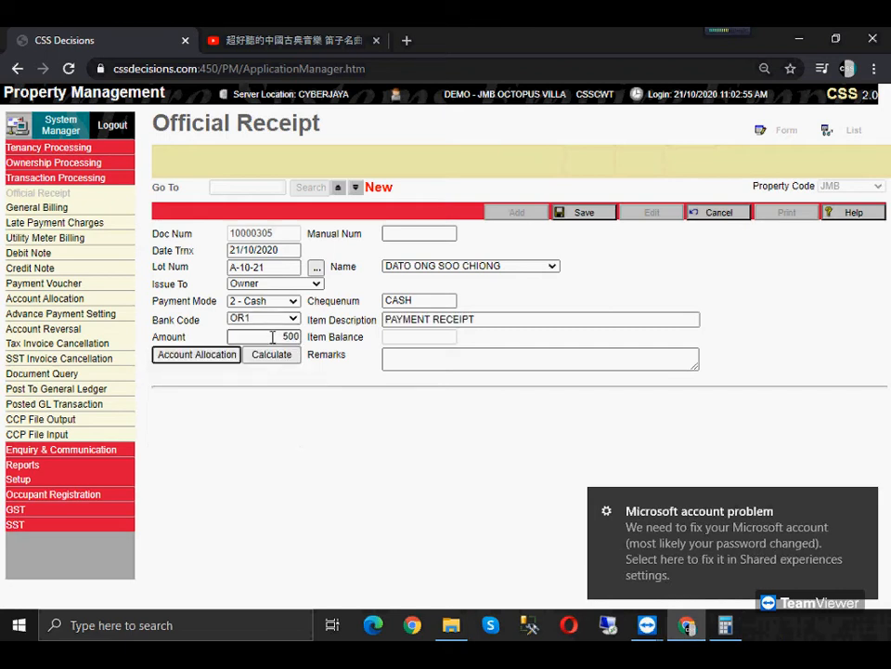
Create a new deposit of 500 under GL code DNDRNV in the receipt's account allocation and accept it
{"action": "left_click", "coordinate": [197, 356]}
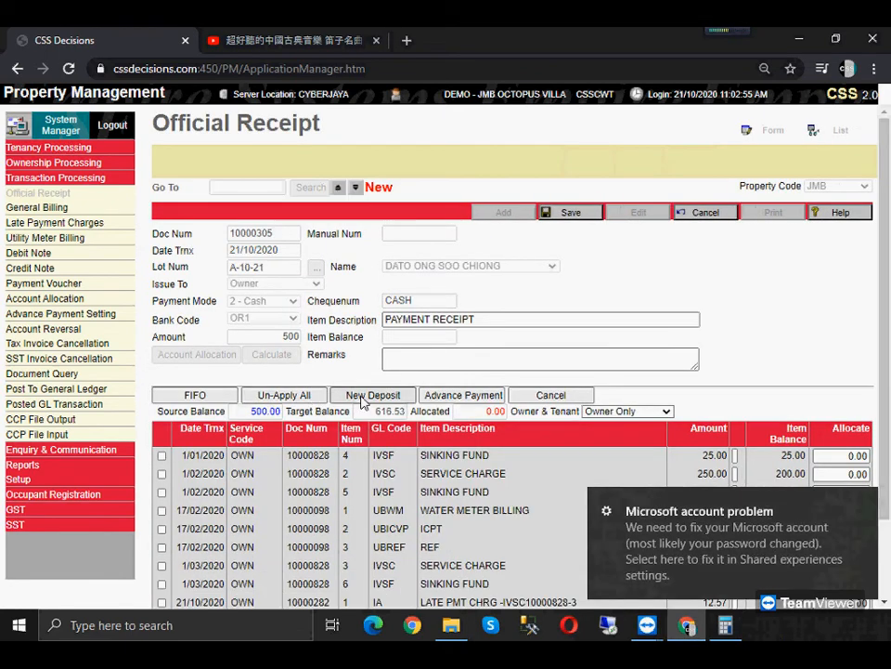
{"action": "left_click", "coordinate": [362, 395]}
{"action": "left_click", "coordinate": [290, 247]}
{"action": "left_click", "coordinate": [288, 240]}
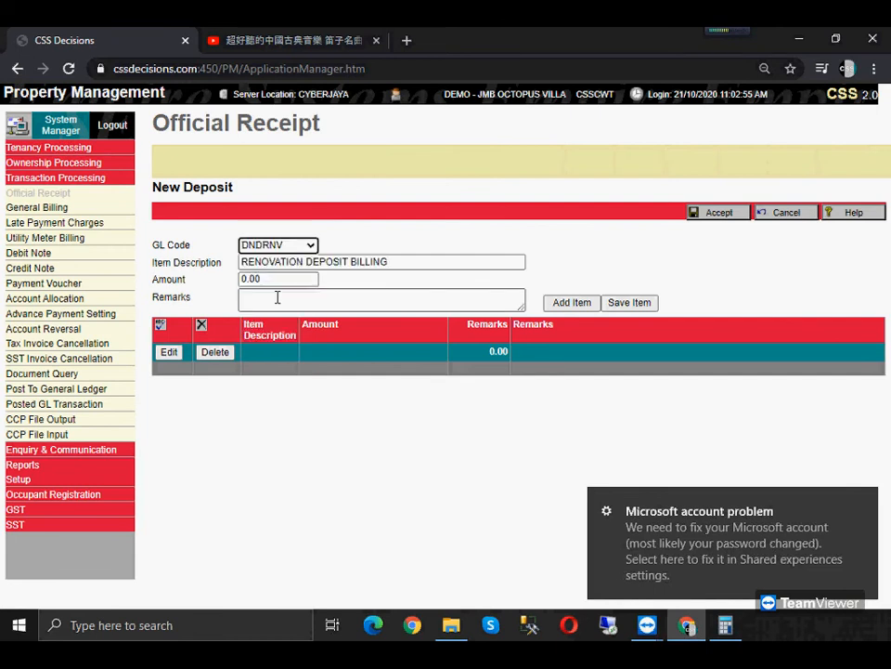
{"action": "key", "text": "Tab"}
{"action": "type", "text": "500"}
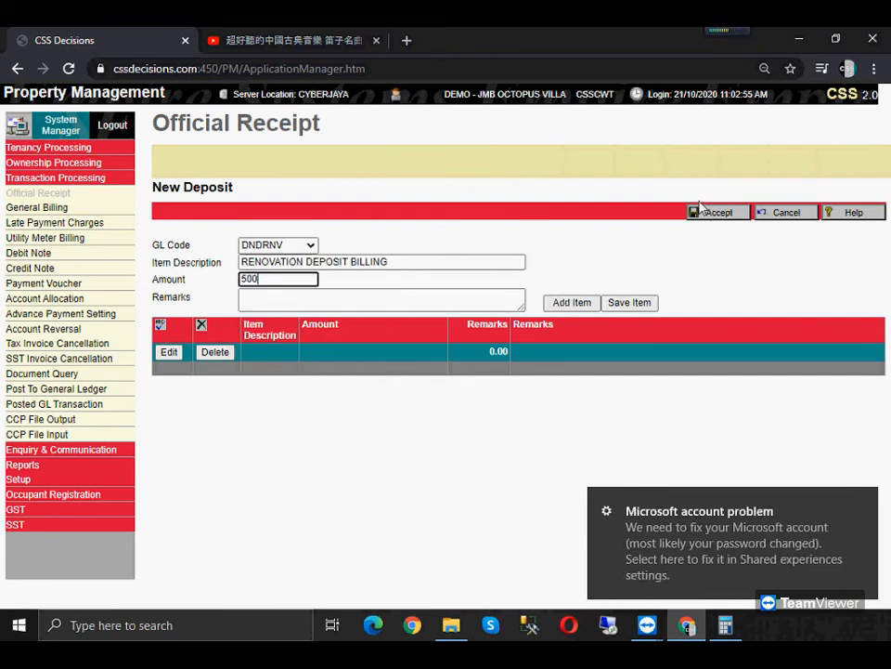
{"action": "left_click", "coordinate": [720, 220]}
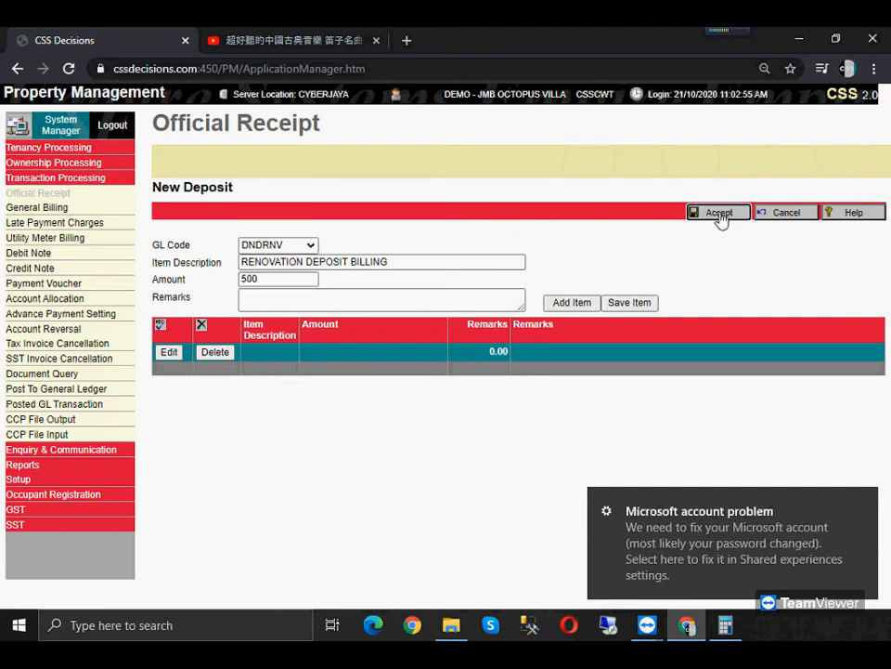
{"action": "left_click", "coordinate": [858, 505]}
Allocate the receipt amount to the renovation deposit line, save the receipt and exit document printing
{"action": "left_click", "coordinate": [161, 456]}
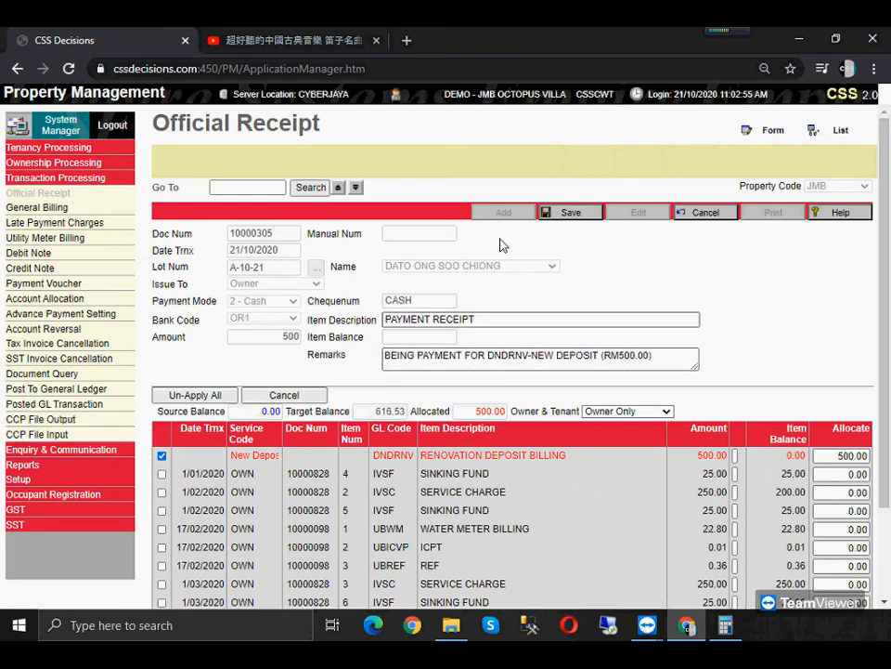
{"action": "left_click", "coordinate": [571, 215]}
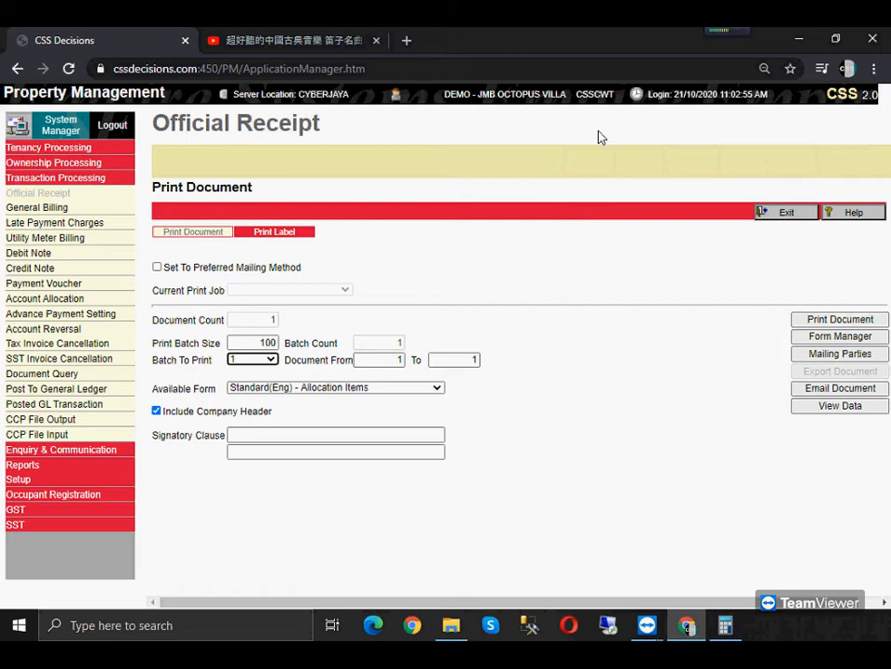
{"action": "left_click", "coordinate": [778, 216]}
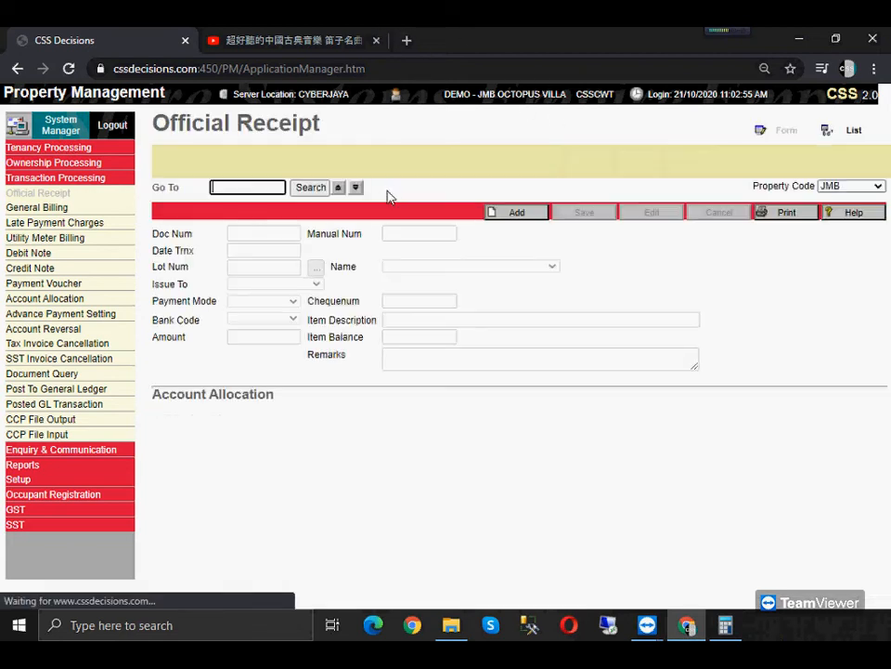
View the latest official receipt and the latest debit note to check the renovation deposit entry
{"action": "left_click", "coordinate": [339, 188]}
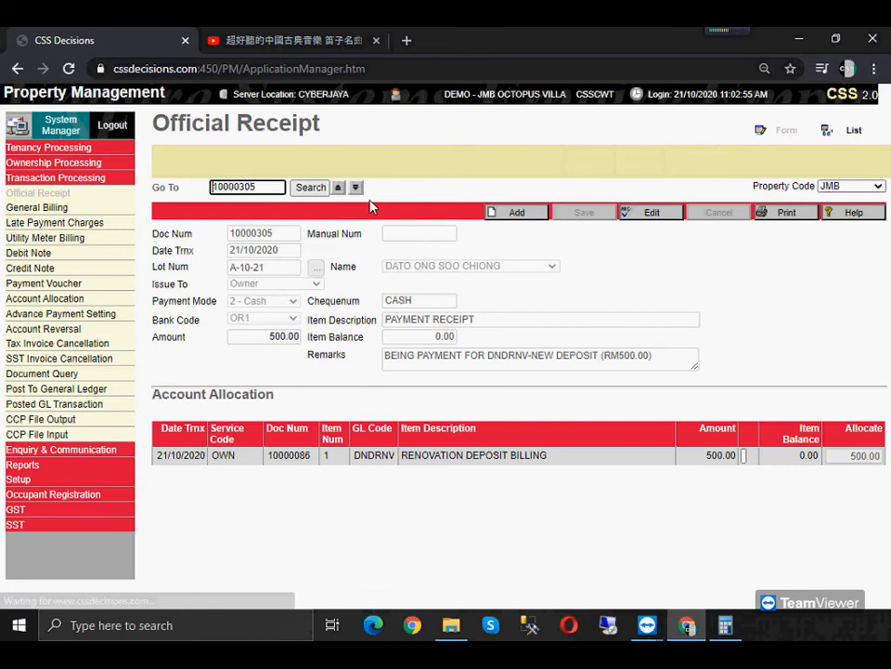
{"action": "left_click", "coordinate": [33, 253]}
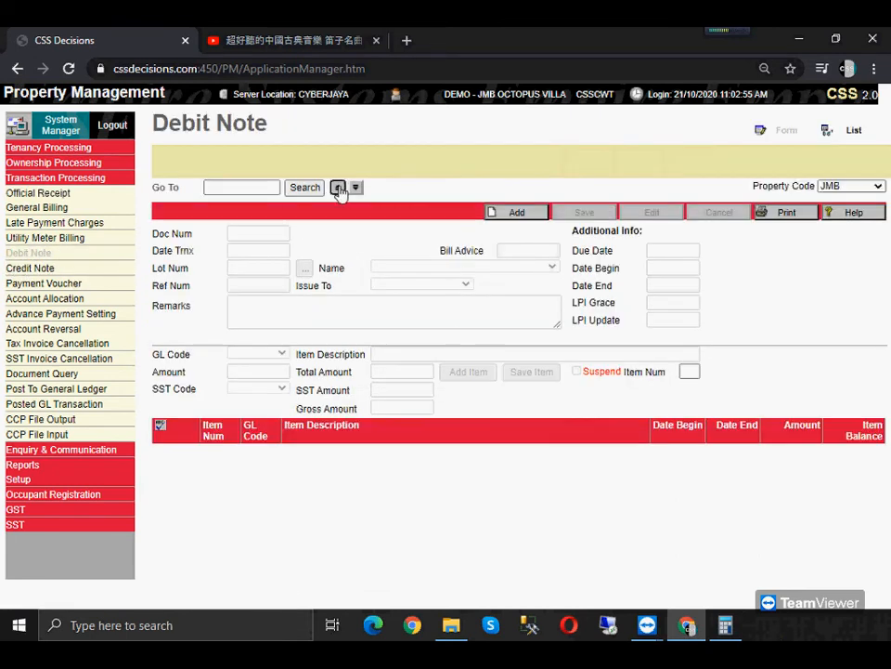
{"action": "left_click", "coordinate": [338, 186]}
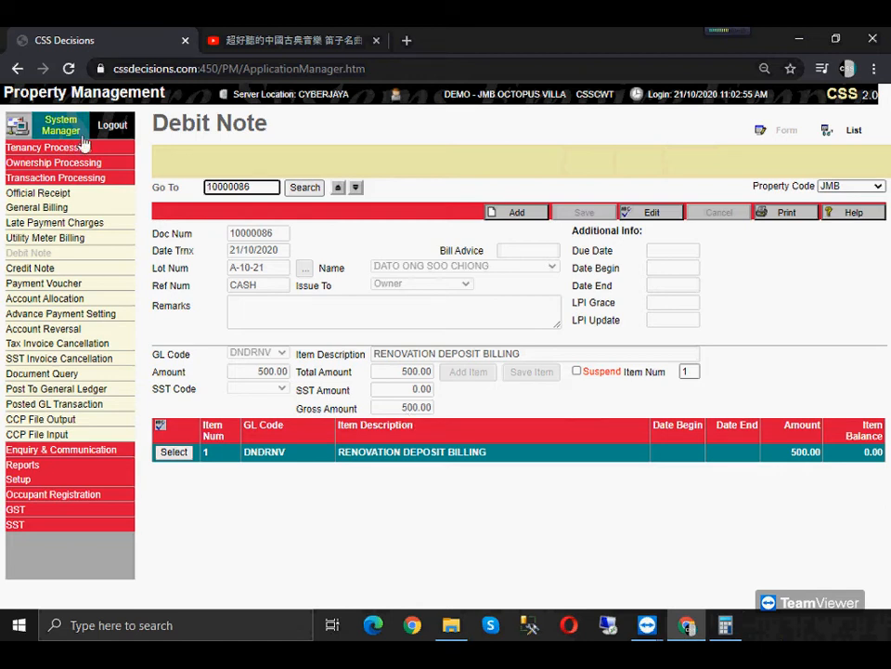
Check lot A-10-21's Billing & Settlement list and its Account Outstanding enquiry
{"action": "left_click", "coordinate": [13, 451]}
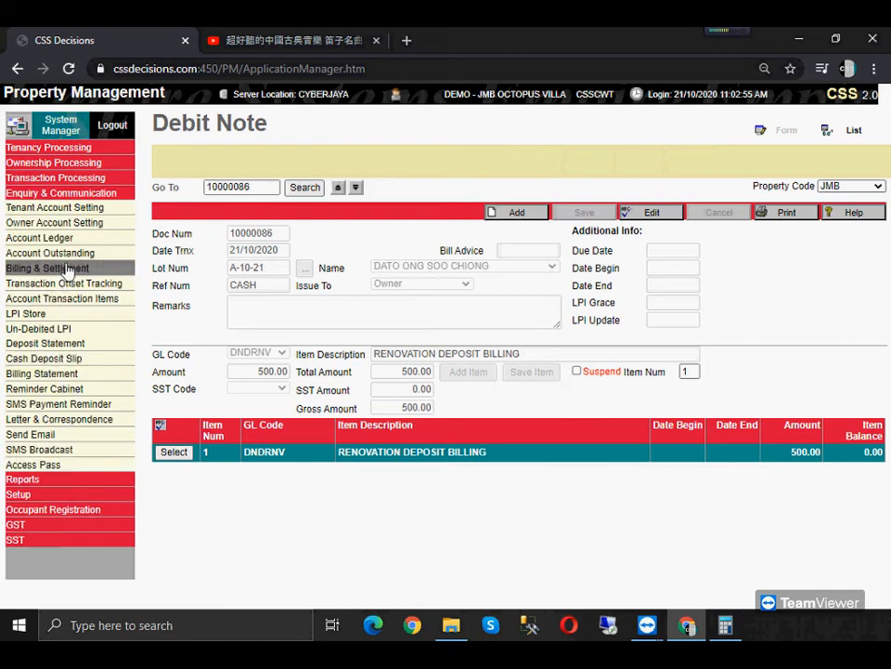
{"action": "left_click", "coordinate": [65, 269]}
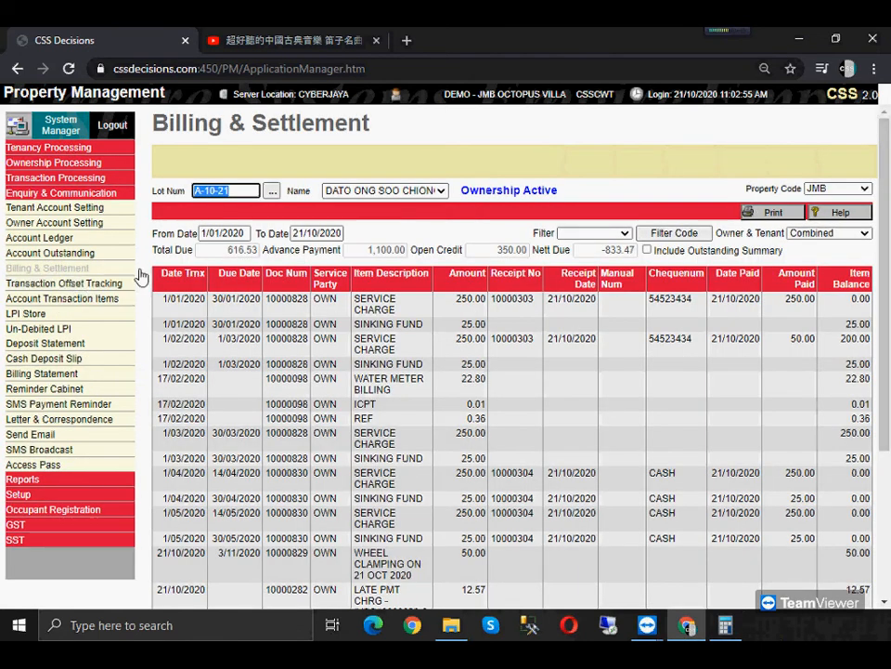
{"action": "scroll", "coordinate": [378, 311], "scroll_direction": "down", "scroll_amount": 5}
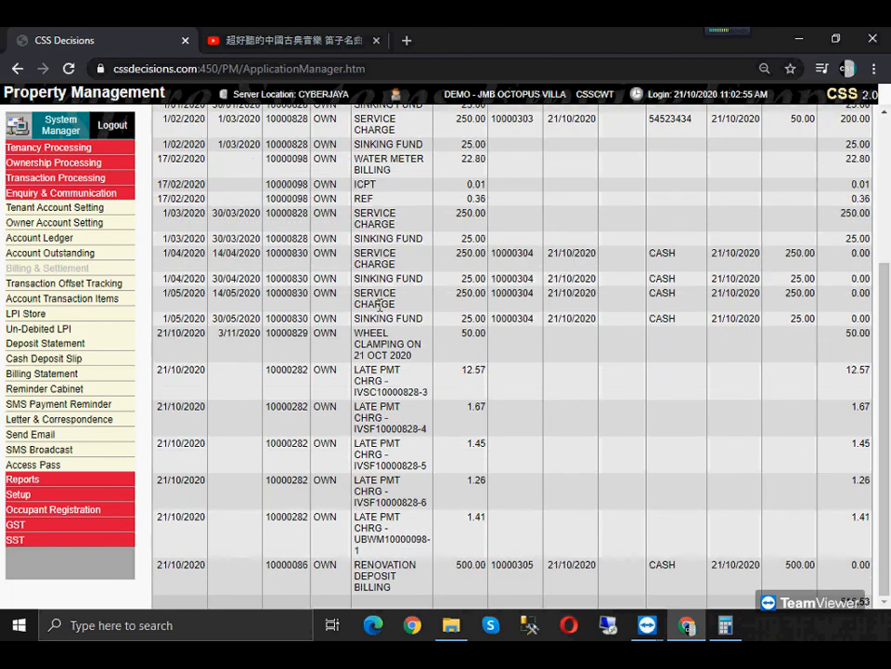
{"action": "scroll", "coordinate": [378, 307], "scroll_direction": "up", "scroll_amount": 5}
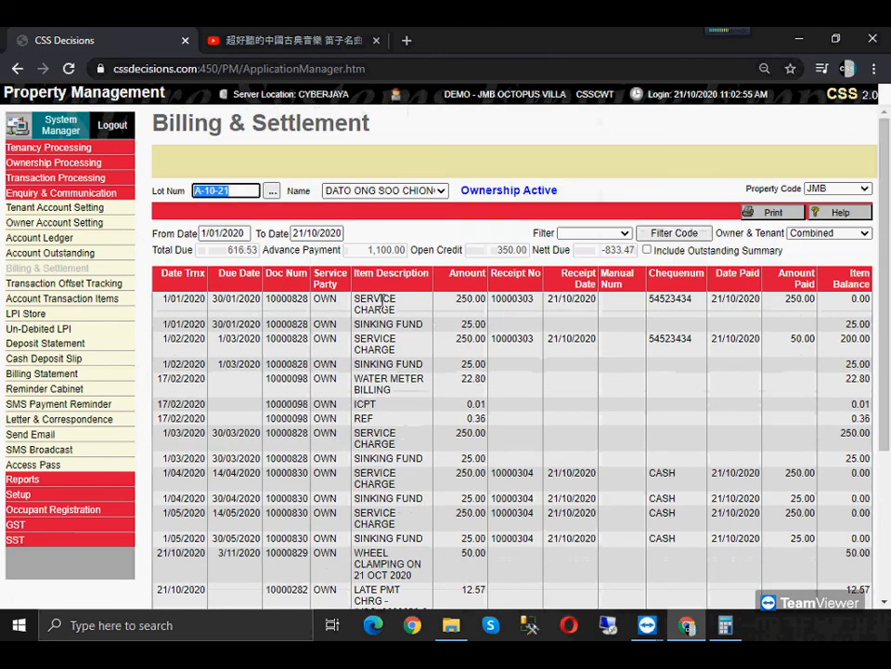
{"action": "left_click", "coordinate": [93, 253]}
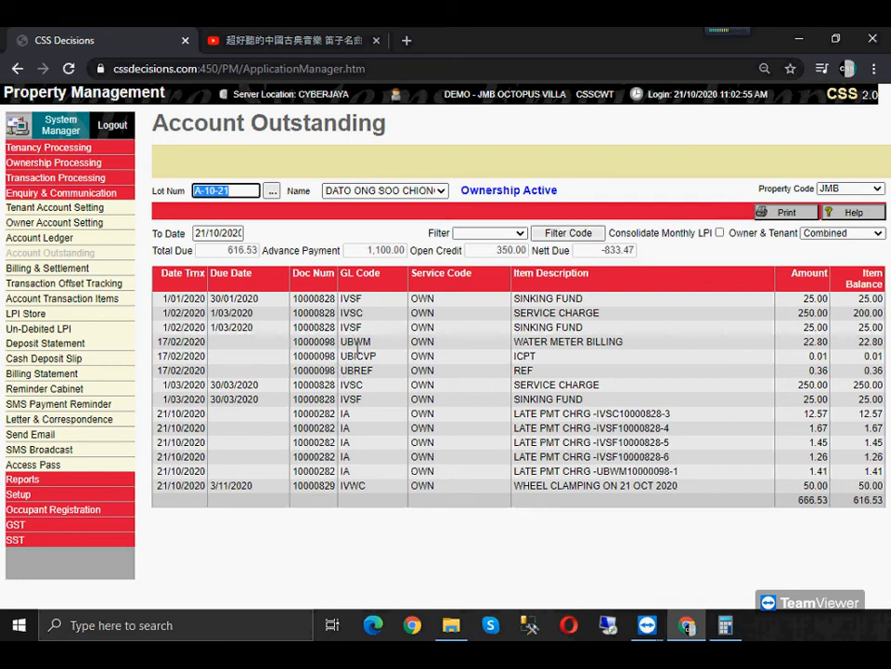
Return to Billing & Settlement and examine the renovation deposit billing row with its receipt payment
{"action": "left_click", "coordinate": [105, 270]}
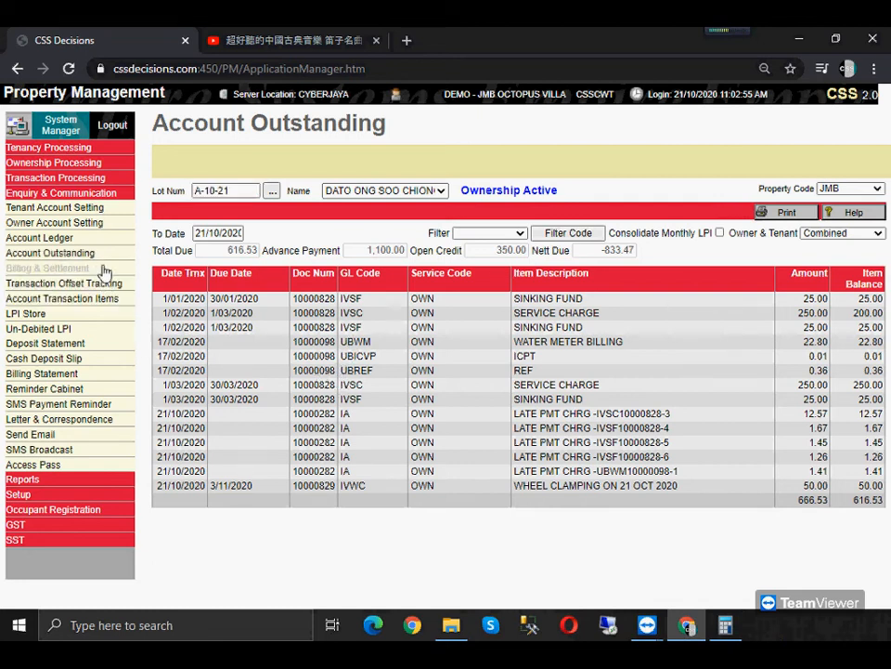
{"action": "scroll", "coordinate": [440, 425], "scroll_direction": "down", "scroll_amount": 3}
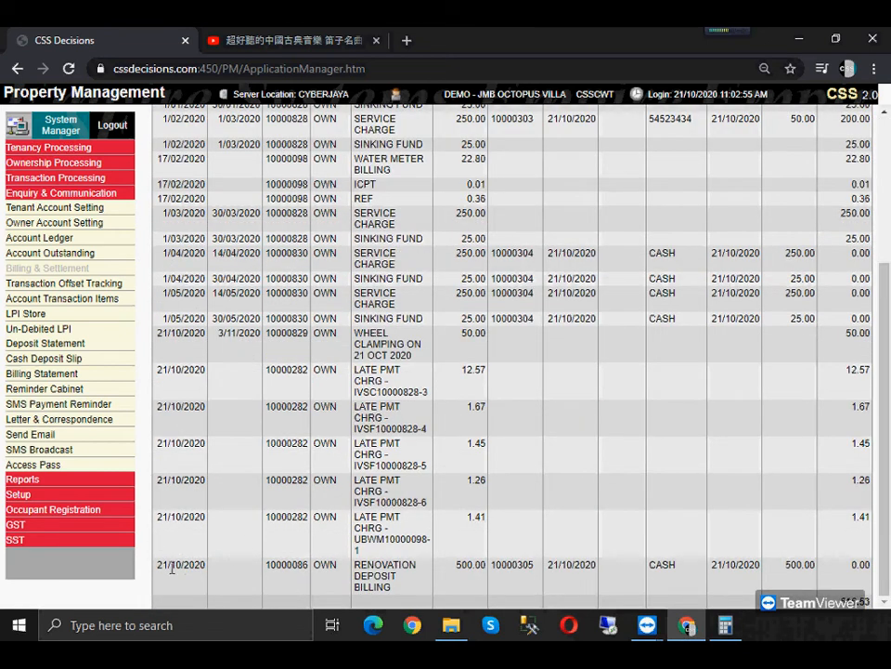
{"action": "left_click_drag", "start_coordinate": [158, 566], "coordinate": [870, 561]}
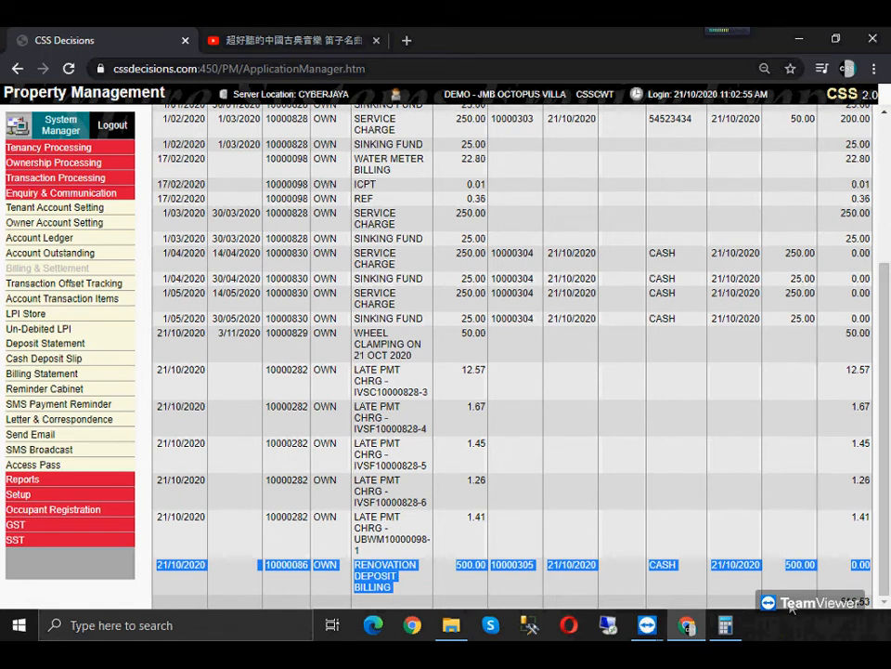
{"action": "left_click", "coordinate": [790, 570]}
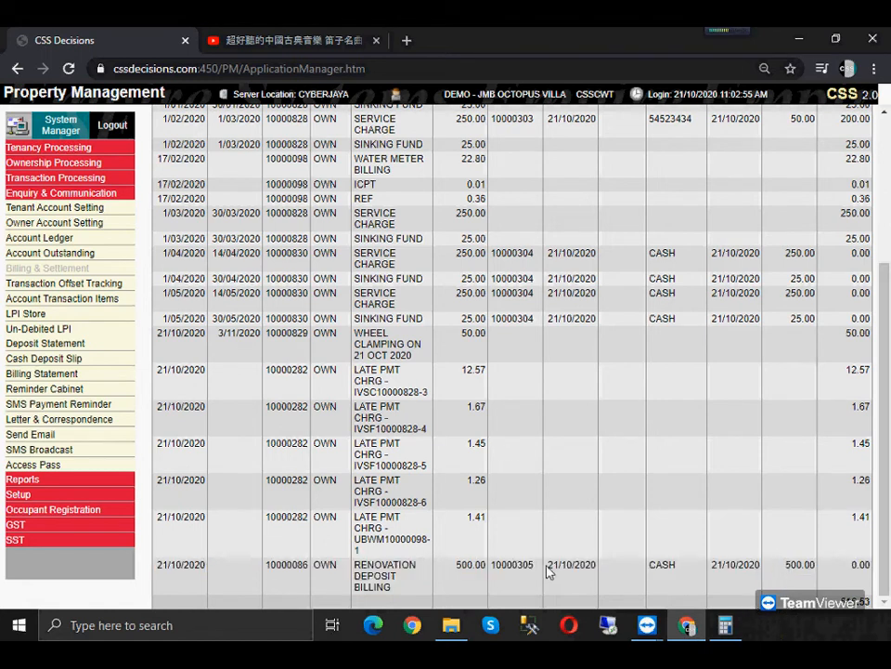
{"action": "left_click_drag", "start_coordinate": [354, 565], "coordinate": [374, 566]}
{"action": "double_click", "coordinate": [792, 585]}
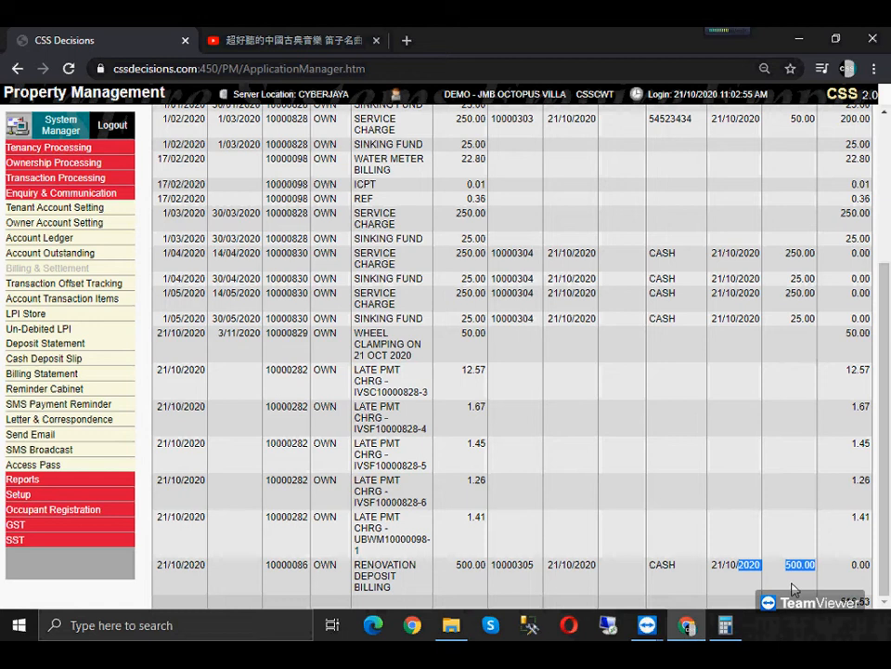
Examine the total item balance in lot A-10-21's Account Outstanding enquiry
{"action": "left_click", "coordinate": [74, 253]}
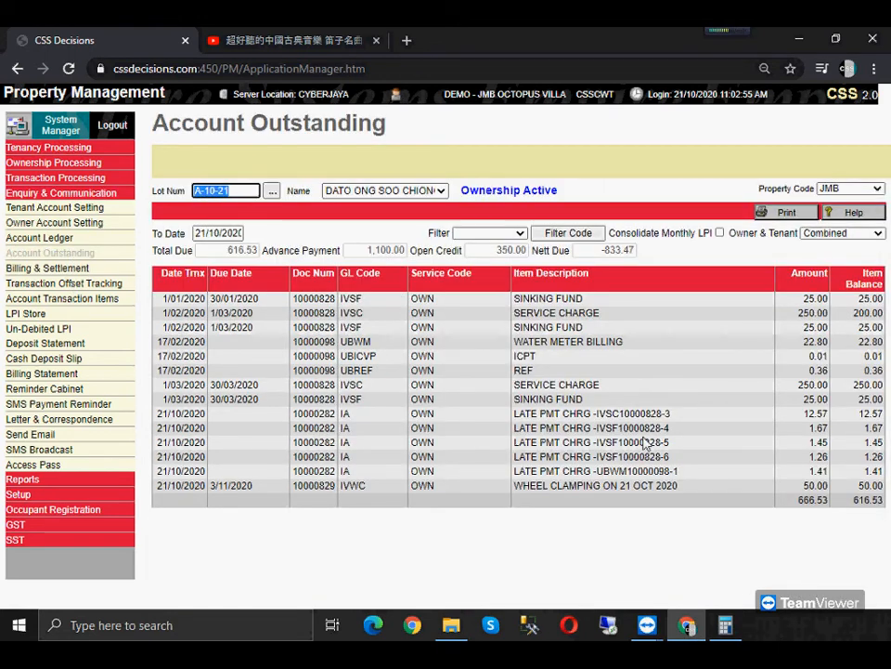
{"action": "left_click_drag", "start_coordinate": [854, 505], "coordinate": [887, 503]}
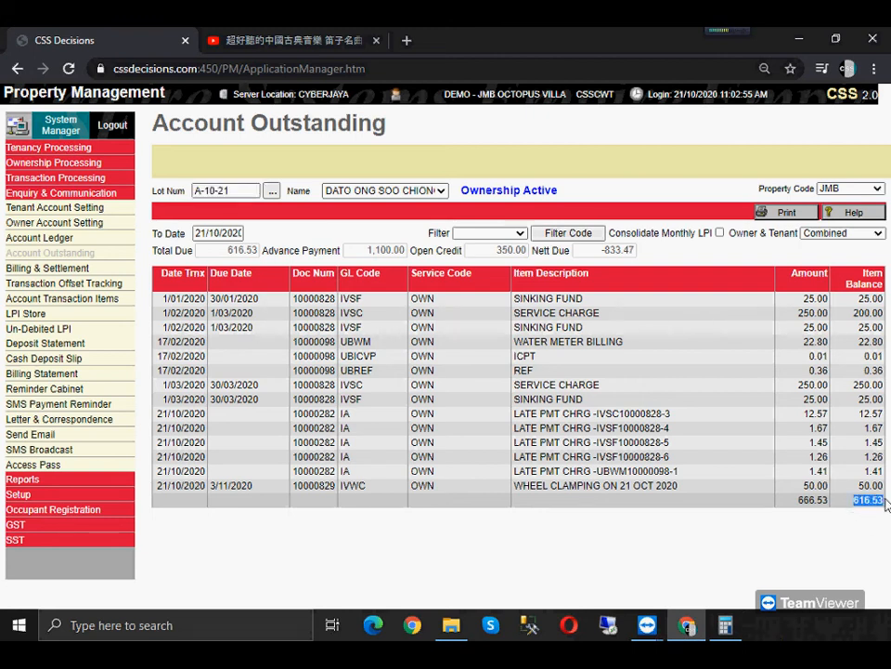
{"action": "left_click", "coordinate": [864, 499]}
Reopen the latest official receipt and compare it with the latest debit note for the renovation deposit
{"action": "left_click", "coordinate": [79, 177]}
{"action": "left_click", "coordinate": [65, 193]}
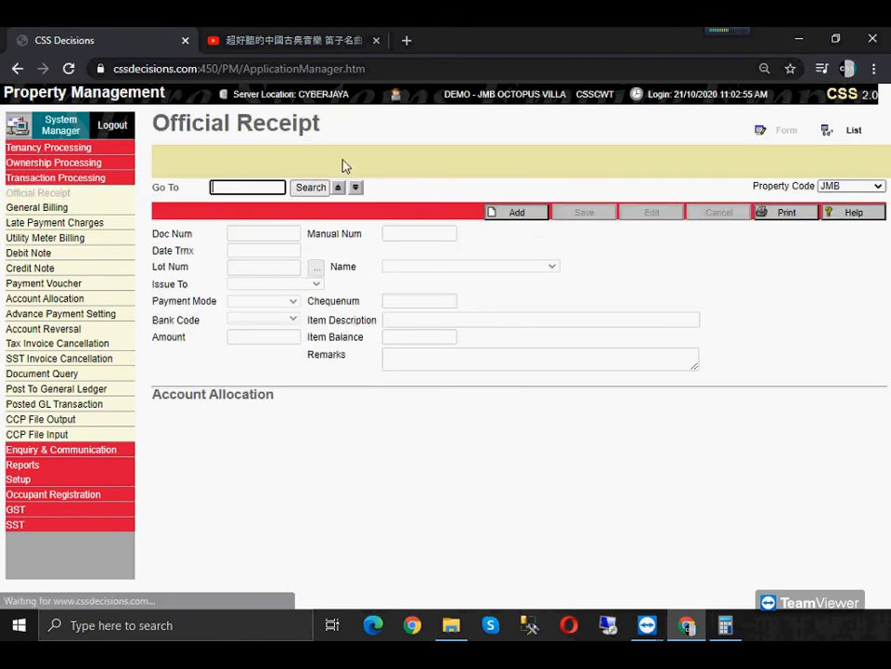
{"action": "left_click", "coordinate": [340, 186]}
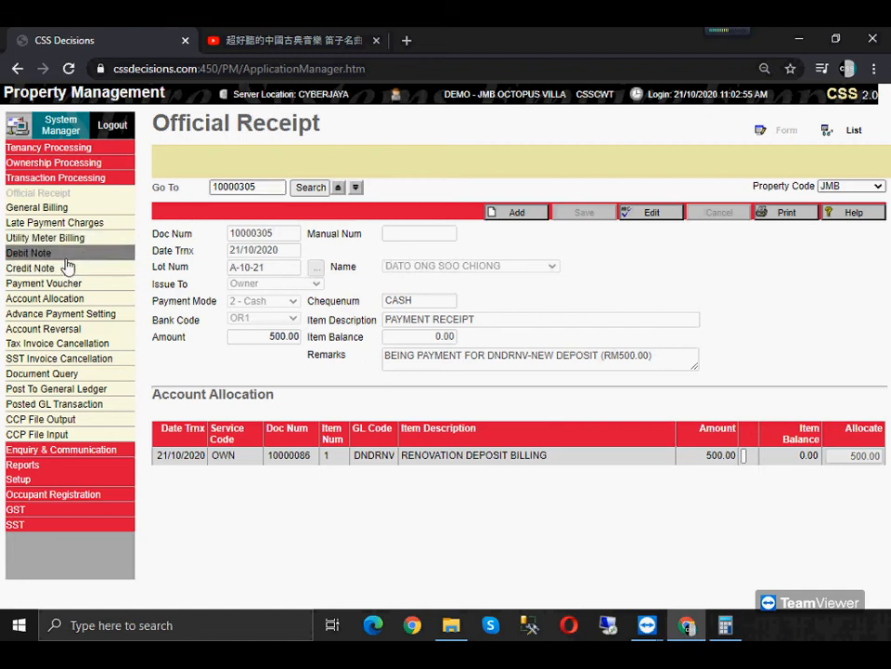
{"action": "left_click", "coordinate": [65, 253]}
{"action": "left_click", "coordinate": [339, 187]}
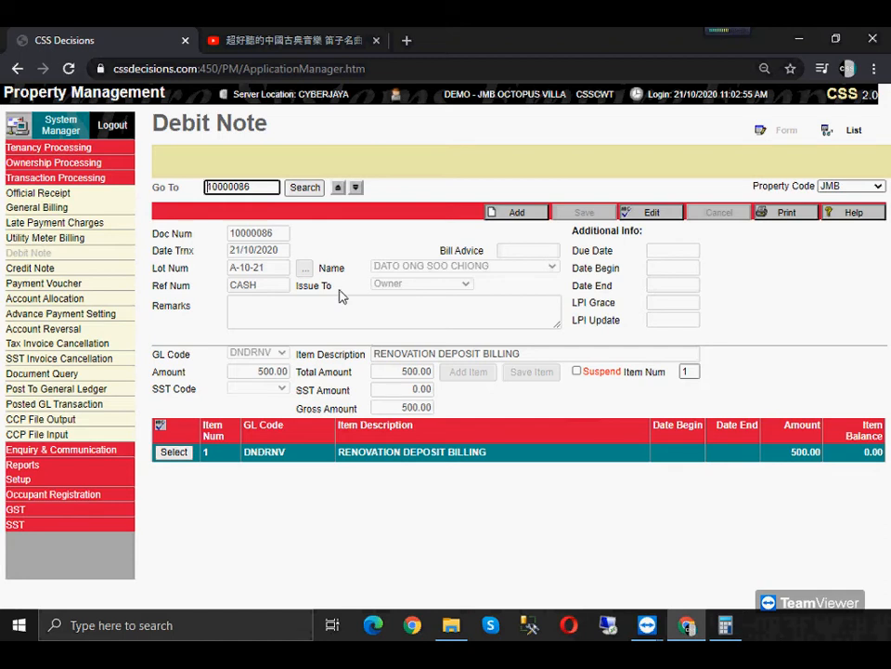
Fill in another receipt for the owner of lot A-10-21 with payment mode Cash, bank code OR1 and amount 500
{"action": "left_click", "coordinate": [104, 195]}
{"action": "left_click", "coordinate": [511, 213]}
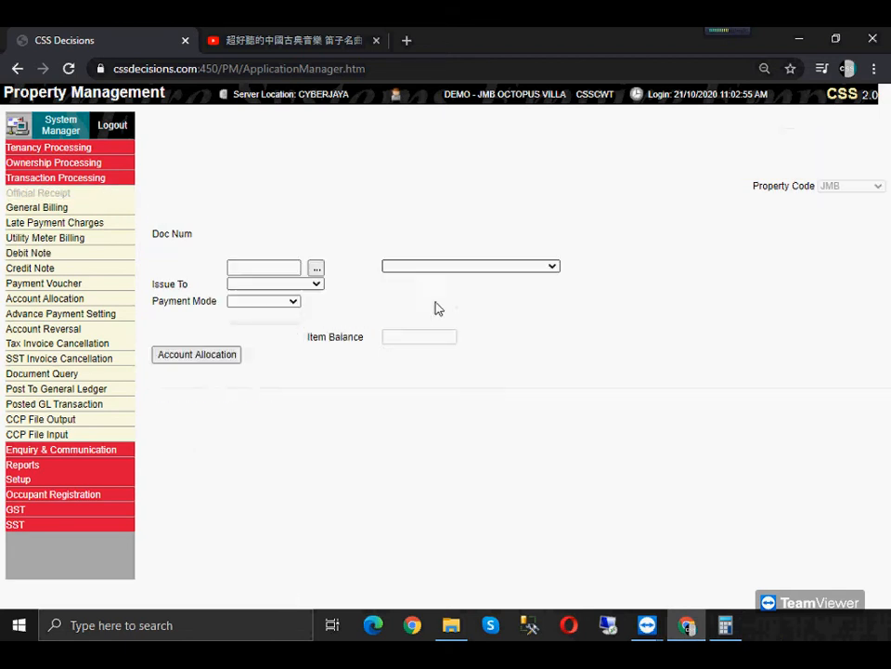
{"action": "left_click", "coordinate": [317, 269]}
{"action": "left_click", "coordinate": [304, 263]}
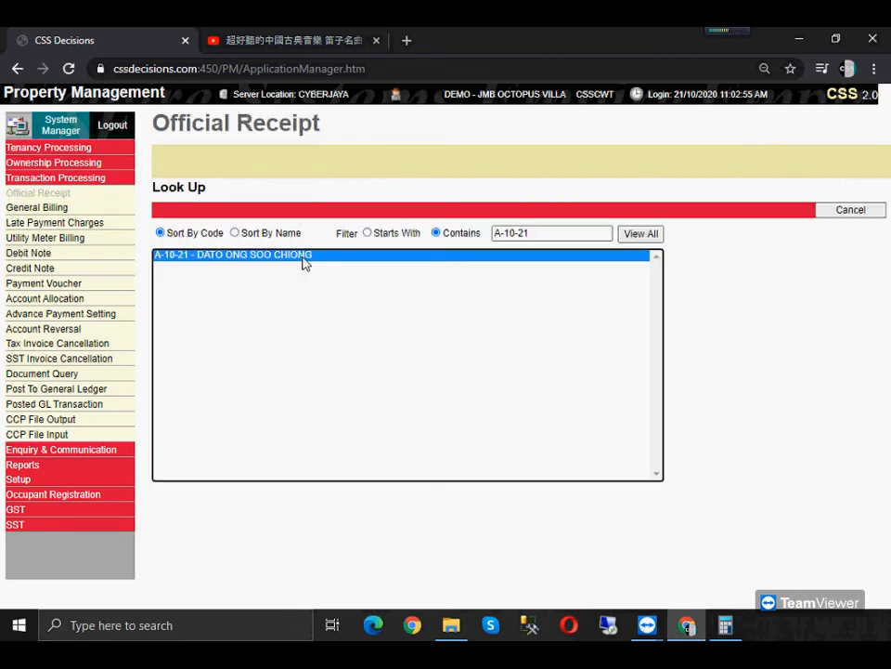
{"action": "double_click", "coordinate": [304, 263]}
{"action": "left_click", "coordinate": [259, 302]}
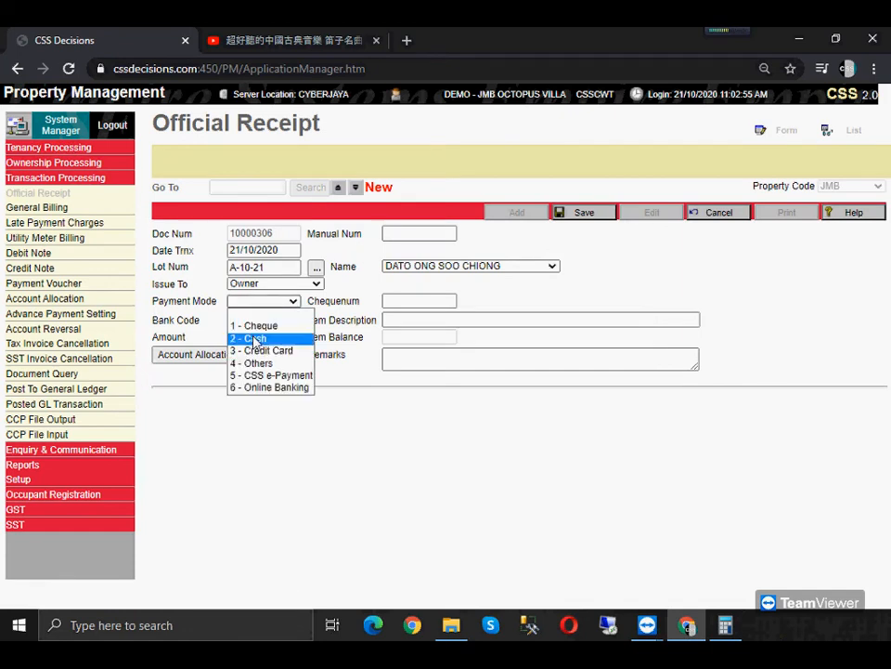
{"action": "left_click", "coordinate": [254, 340]}
{"action": "left_click", "coordinate": [269, 319]}
{"action": "left_click", "coordinate": [260, 342]}
{"action": "left_click", "coordinate": [249, 339]}
{"action": "type", "text": "500"}
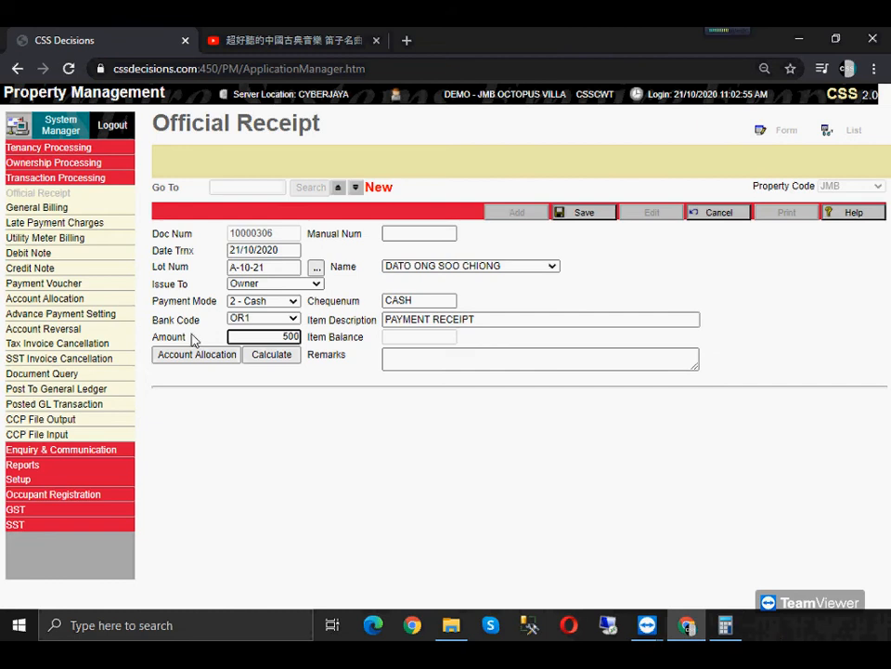
Open a new deposit entry from the receipt's account allocation, and leave it for the Account Allocation page
{"action": "left_click", "coordinate": [185, 359]}
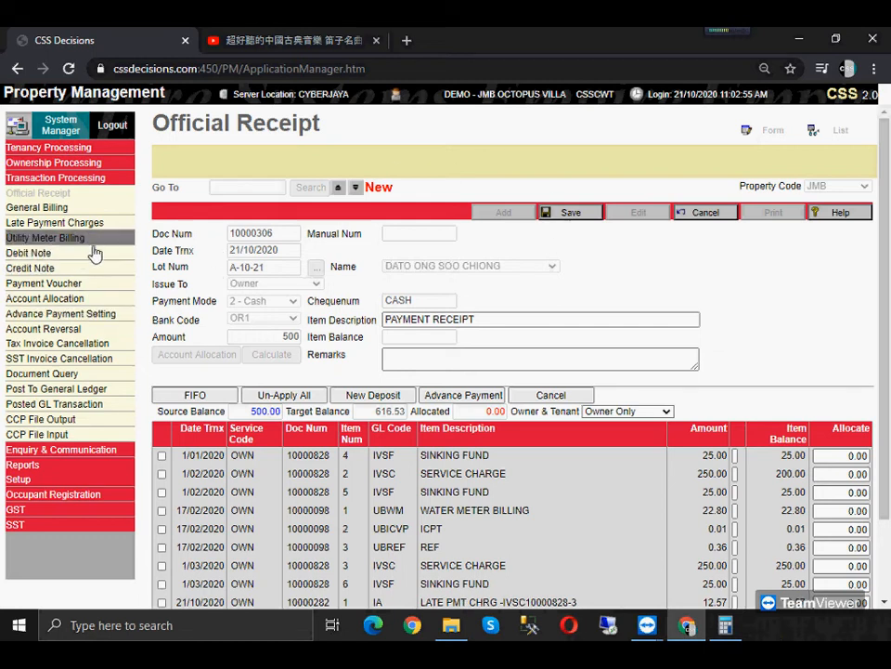
{"action": "left_click", "coordinate": [389, 394]}
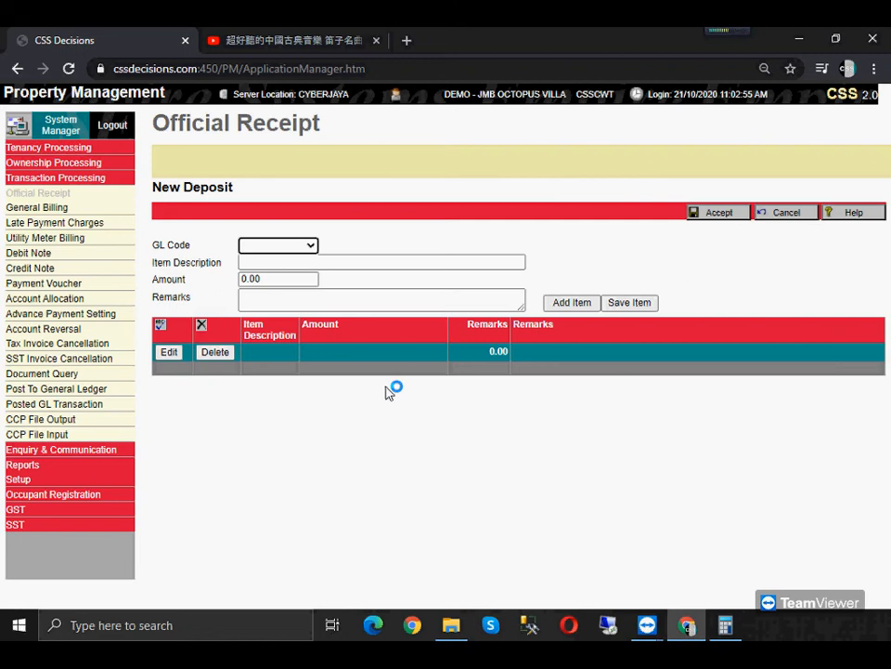
{"action": "left_click", "coordinate": [58, 299]}
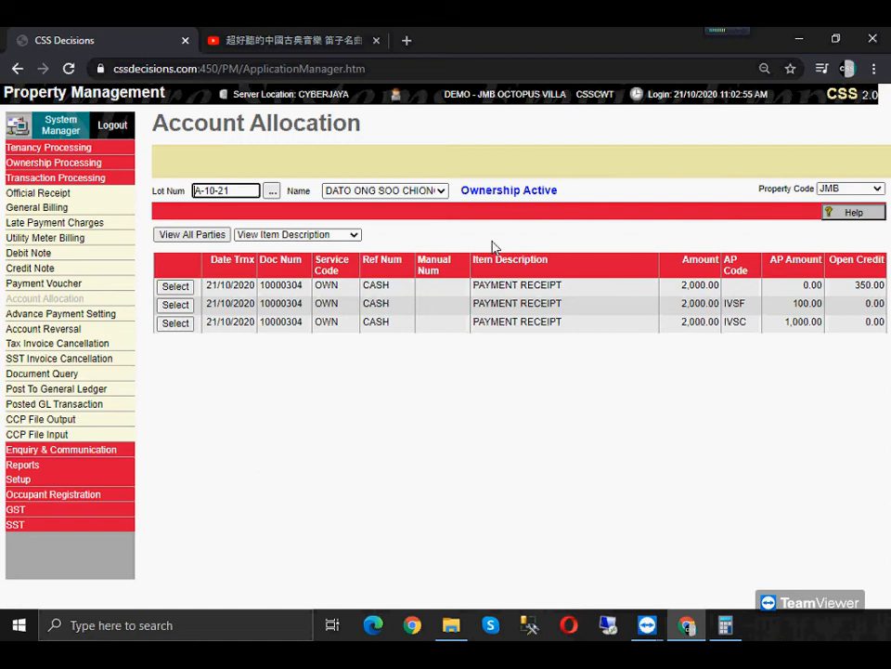
Start a new payment voucher for the owner of lot A-10-21
{"action": "left_click", "coordinate": [42, 284]}
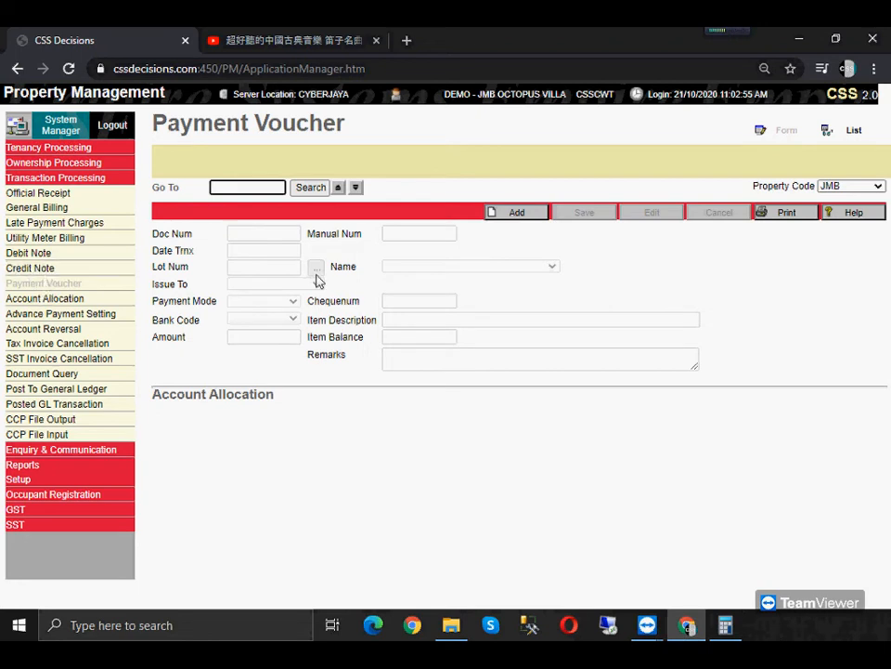
{"action": "left_click", "coordinate": [526, 217]}
{"action": "left_click", "coordinate": [317, 267]}
{"action": "double_click", "coordinate": [314, 258]}
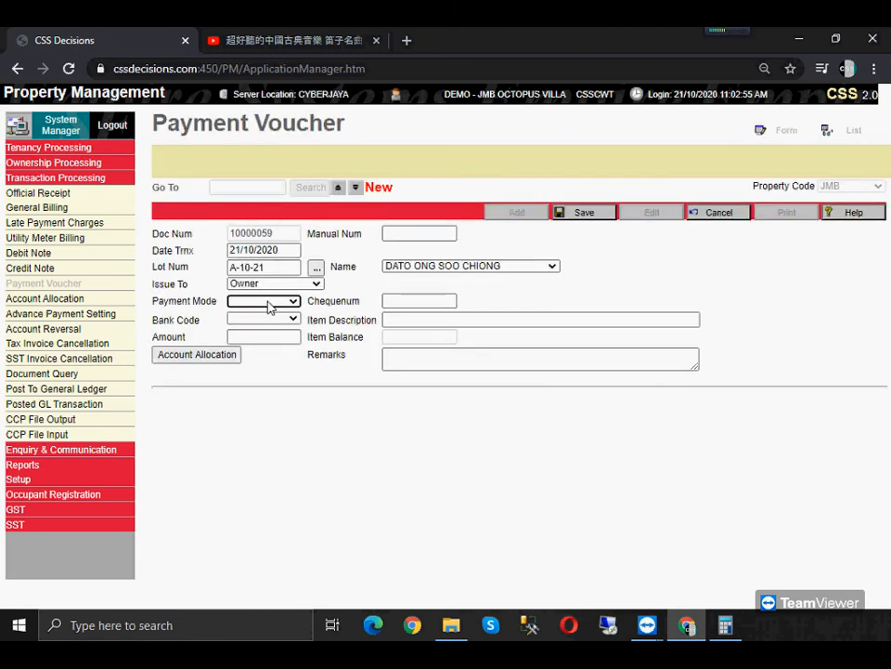
Set the voucher's payment mode to Cheque, cheque number to MBB 4123214, bank code to PV1 and amount to 500
{"action": "left_click", "coordinate": [270, 301]}
{"action": "left_click", "coordinate": [255, 325]}
{"action": "left_click", "coordinate": [390, 301]}
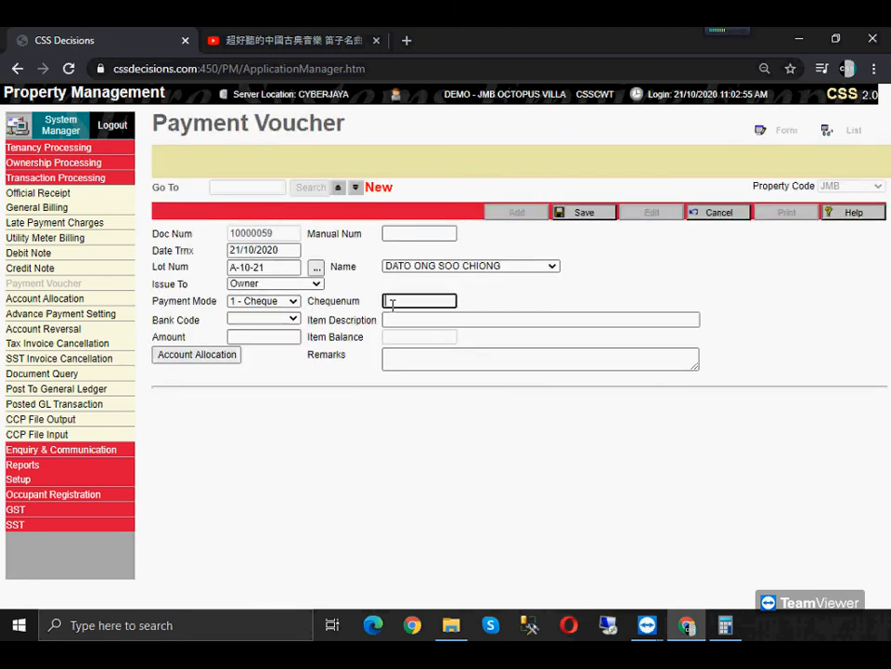
{"action": "type", "text": "MBB"}
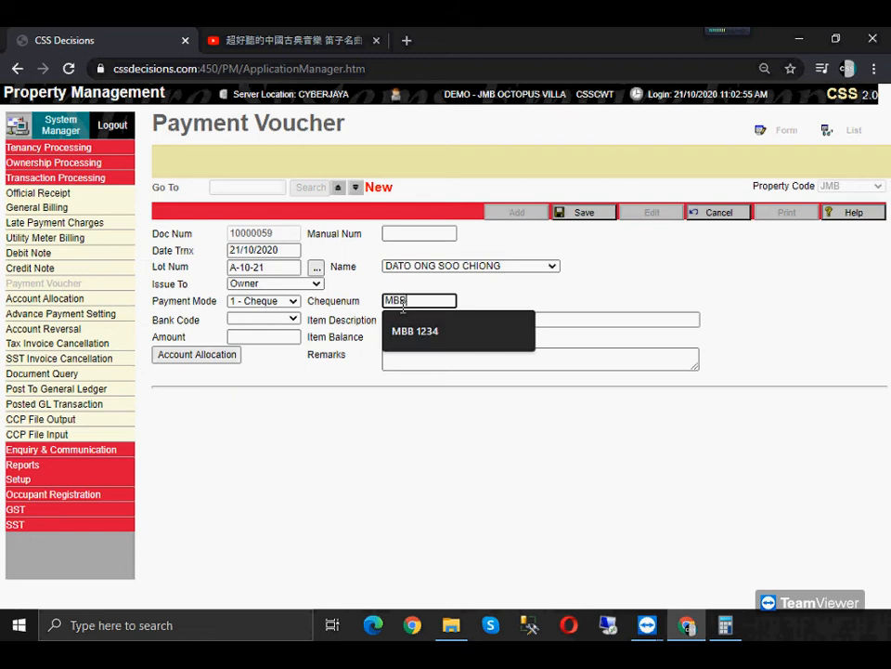
{"action": "type", "text": " 4123214"}
{"action": "left_click", "coordinate": [276, 319]}
{"action": "left_click", "coordinate": [264, 343]}
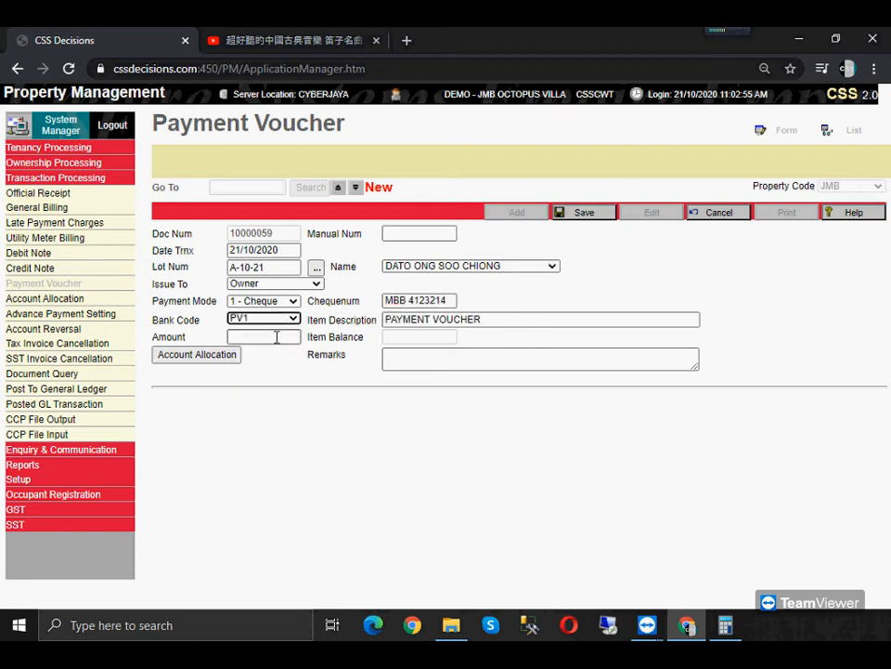
{"action": "left_click", "coordinate": [268, 337]}
{"action": "type", "text": "500"}
{"action": "key", "text": "Tab"}
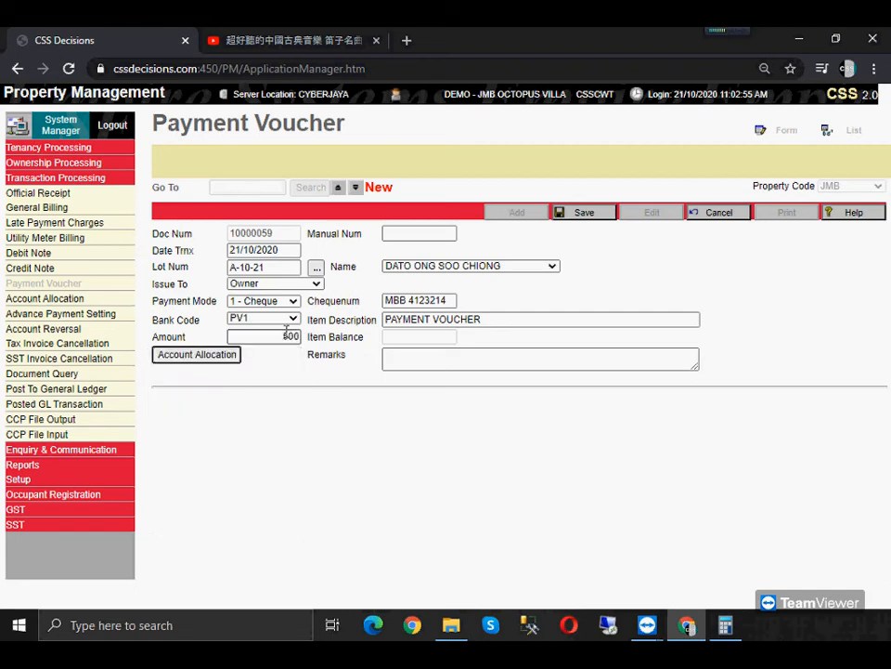
Open a deposit refund from the voucher's account allocation and review its CNDRNV code, description and 500.00 amount
{"action": "left_click", "coordinate": [223, 357]}
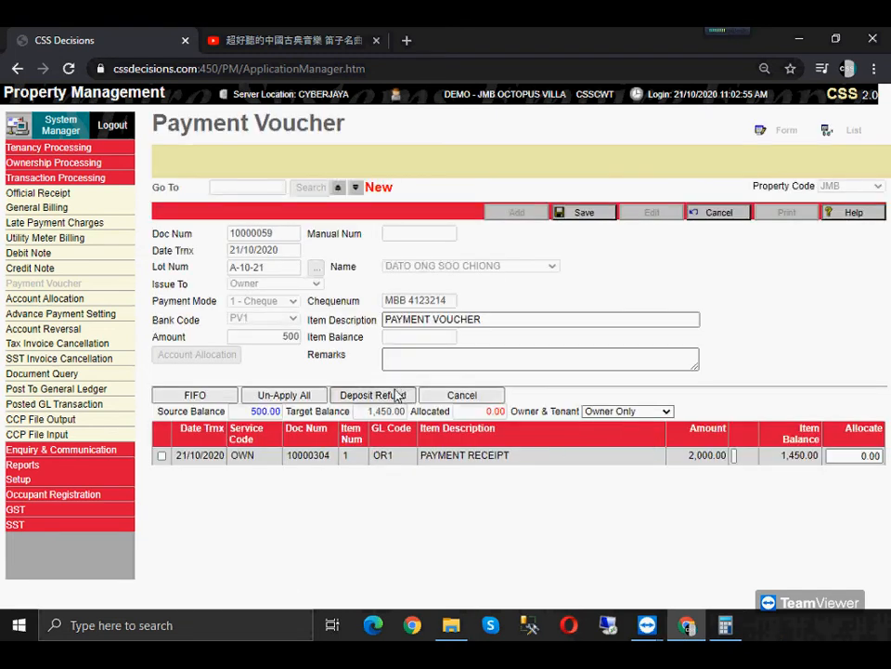
{"action": "left_click", "coordinate": [391, 399]}
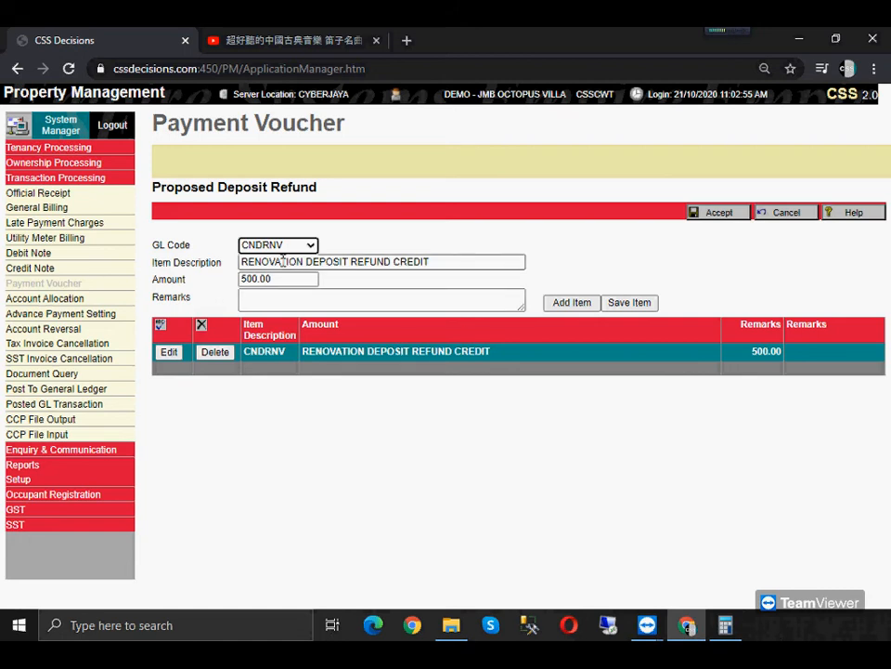
{"action": "left_click_drag", "start_coordinate": [283, 261], "coordinate": [467, 261]}
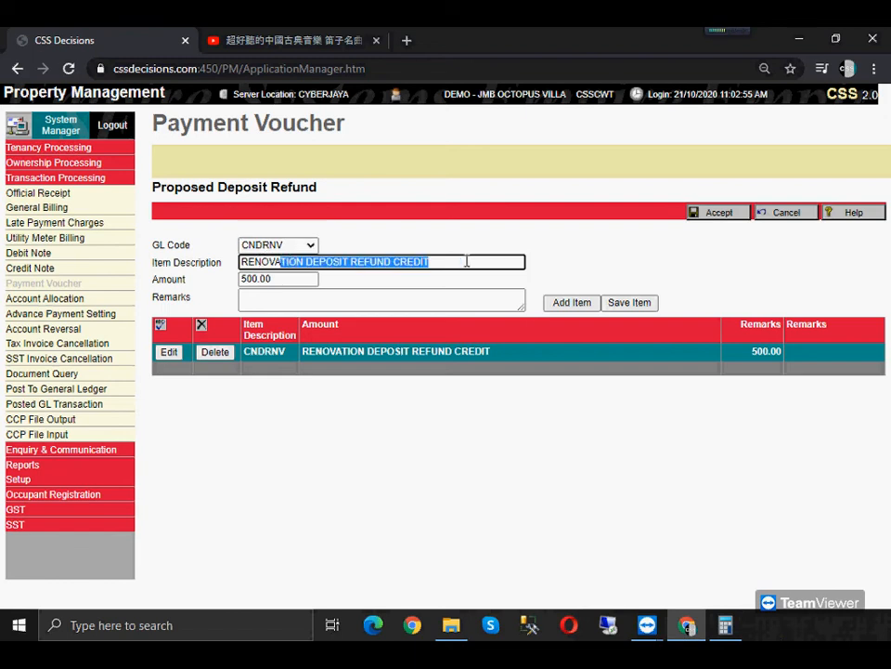
{"action": "left_click", "coordinate": [355, 277]}
{"action": "left_click", "coordinate": [287, 248]}
{"action": "left_click", "coordinate": [288, 248]}
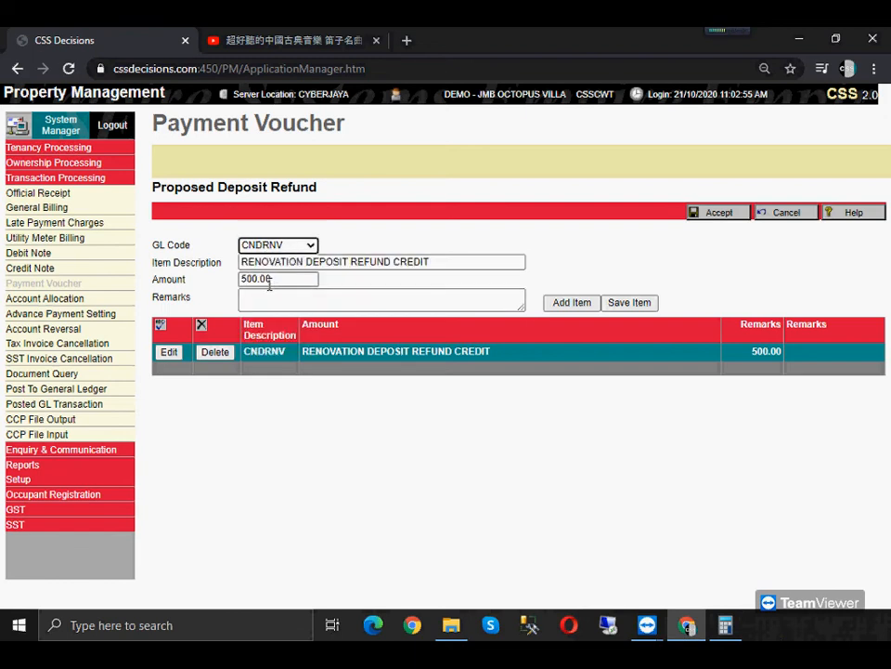
{"action": "left_click_drag", "start_coordinate": [263, 279], "coordinate": [219, 295]}
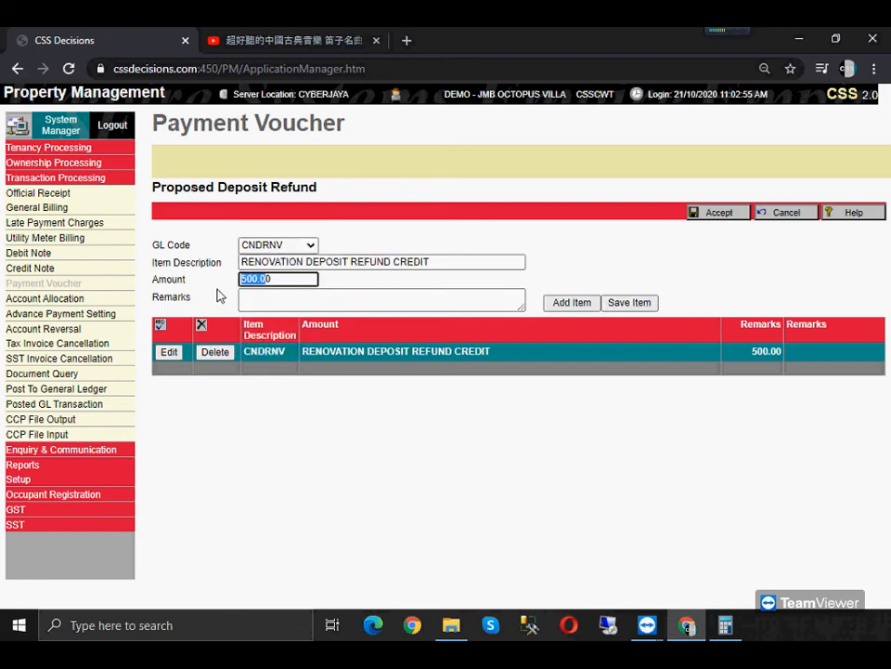
Accept the proposed renovation deposit refund, allocate the voucher to it and save the voucher
{"action": "left_click", "coordinate": [729, 220]}
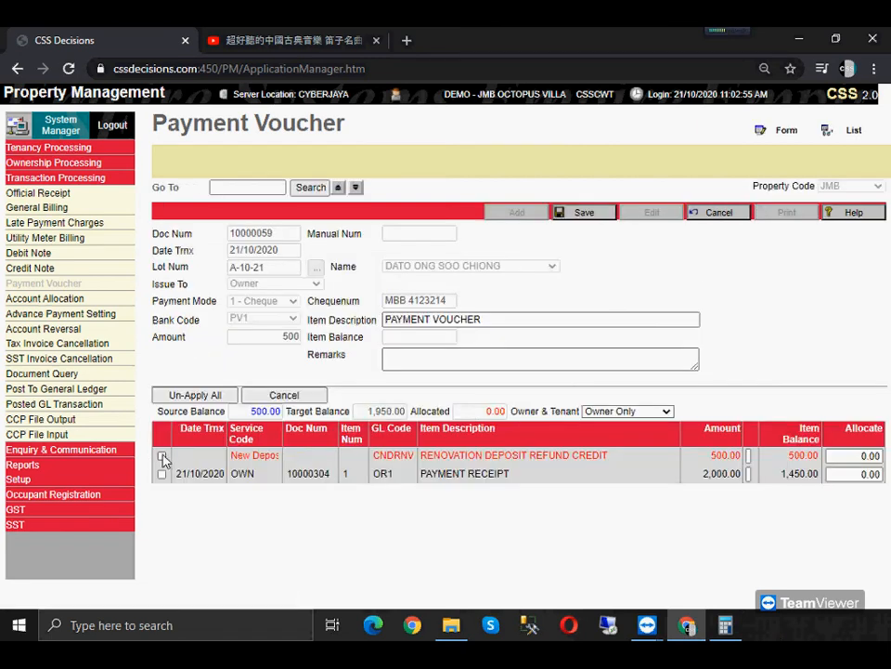
{"action": "left_click", "coordinate": [161, 455]}
{"action": "left_click", "coordinate": [587, 214]}
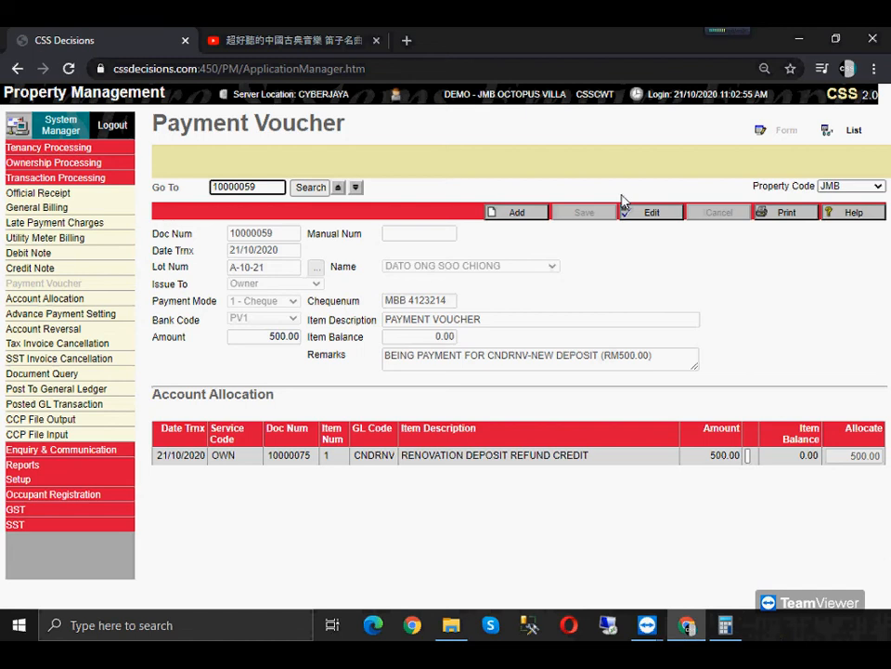
Bring up the latest credit note to check the renovation deposit refund entry
{"action": "left_click", "coordinate": [41, 267]}
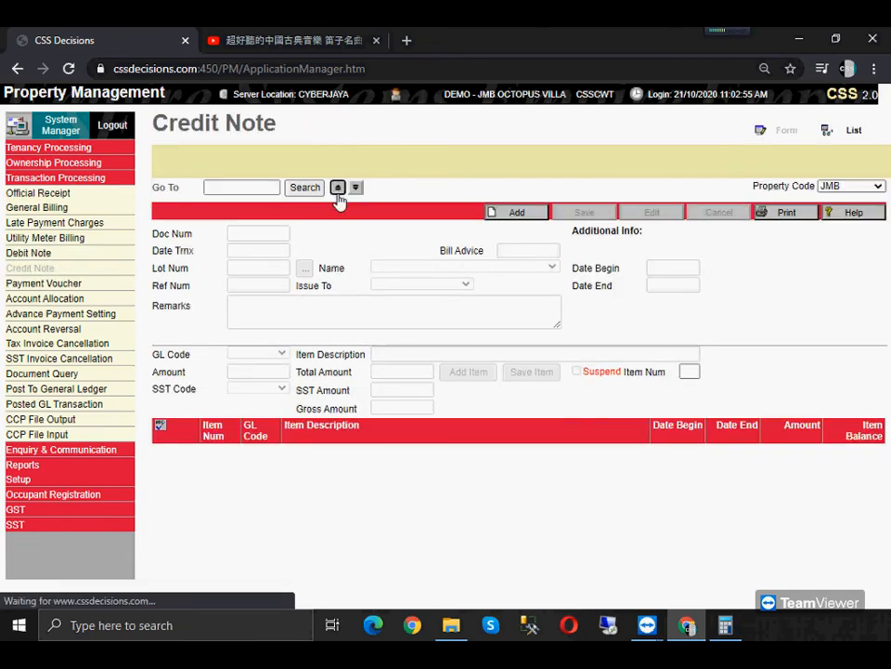
{"action": "left_click", "coordinate": [338, 189]}
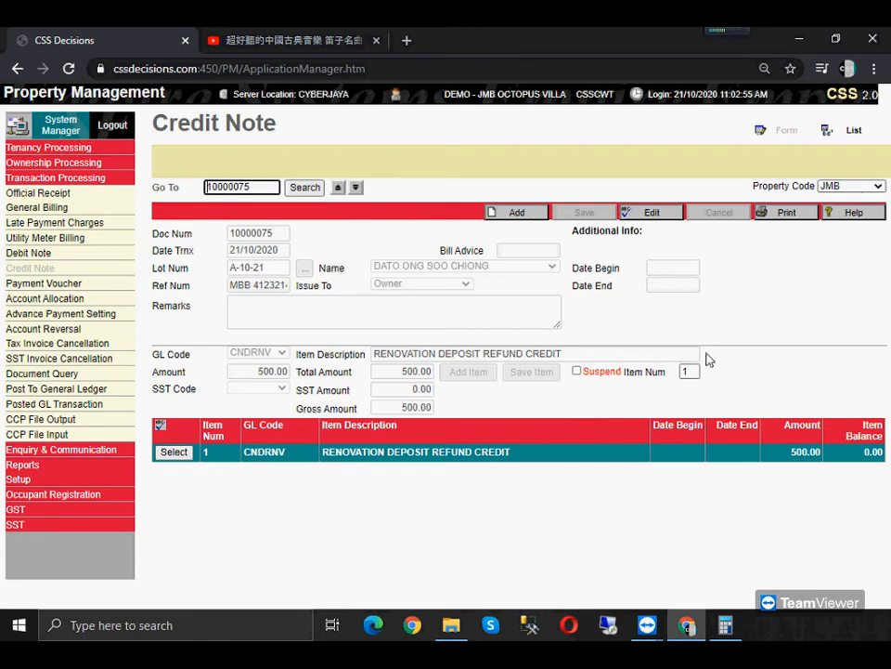
Switch to Notepad with a blank note and position its window over the credit note page
{"action": "left_click", "coordinate": [252, 631]}
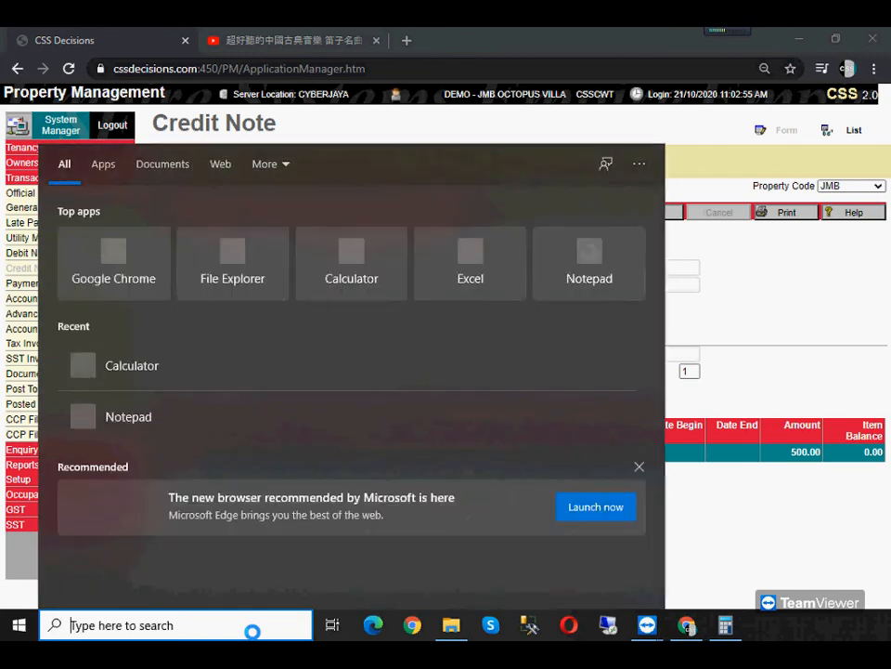
{"action": "type", "text": "notepad"}
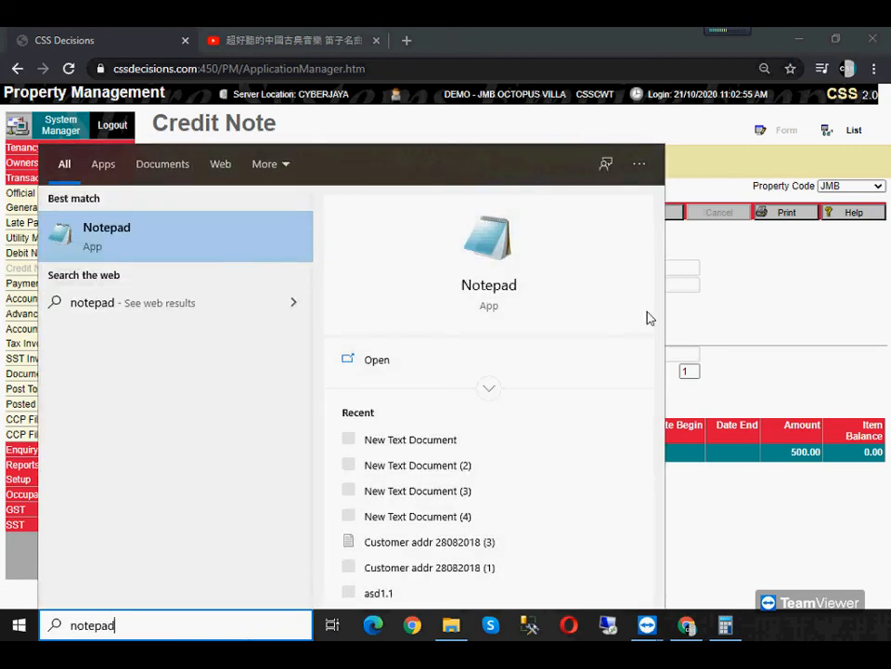
{"action": "left_click", "coordinate": [434, 274]}
{"action": "left_click_drag", "start_coordinate": [366, 455], "coordinate": [568, 210]}
Write a "Deposit Receive :" list with the items "1) Official Receipt" and "2) Debit Note Deposit"
{"action": "type", "text": "Deposit R"}
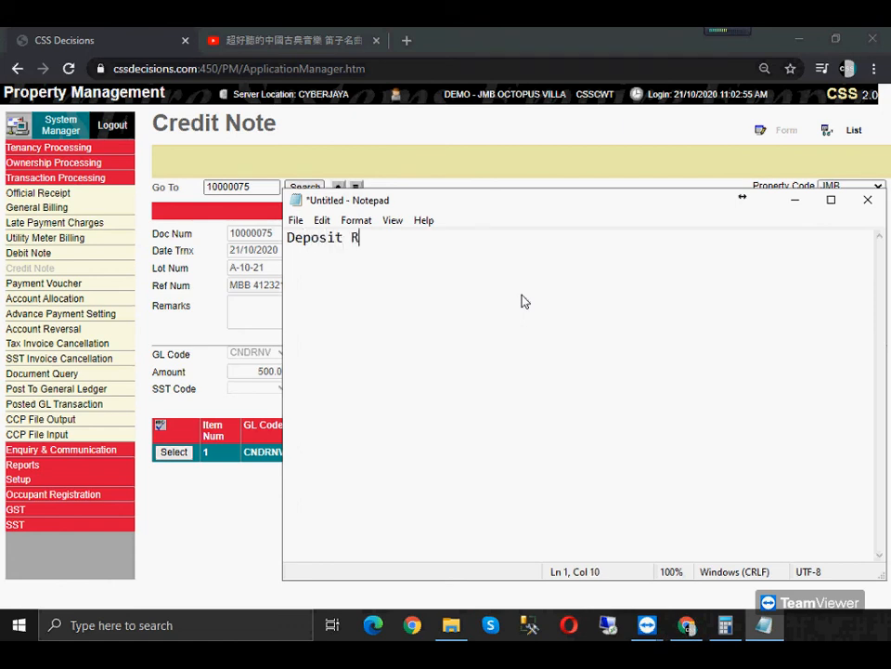
{"action": "type", "text": "eceive :"}
{"action": "key", "text": "Return"}
{"action": "type", "text": "1) Offiica"}
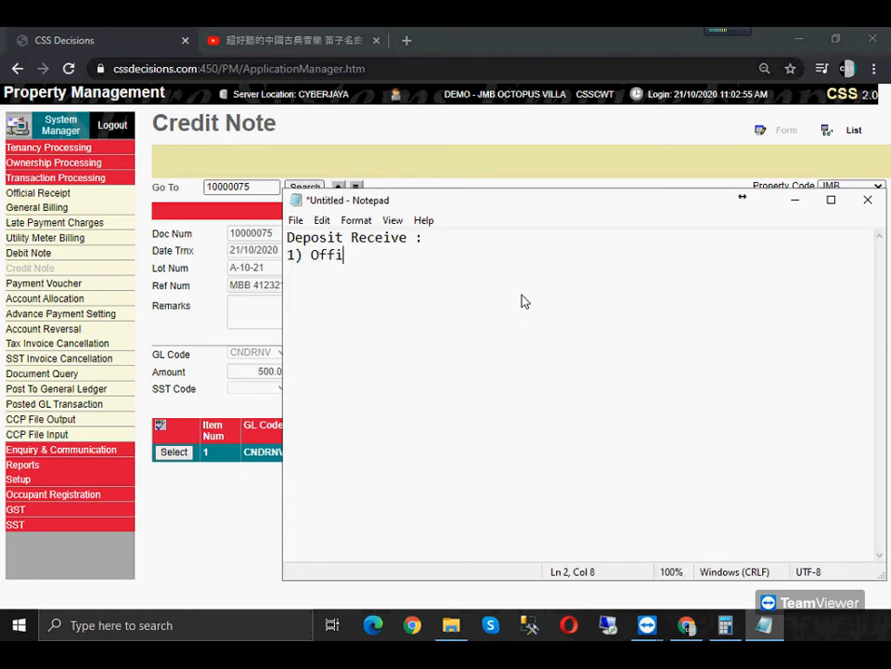
{"action": "key", "text": "BackSpace"}
{"action": "key", "text": "BackSpace"}
{"action": "key", "text": "BackSpace"}
{"action": "type", "text": "cial Receipt"}
{"action": "key", "text": "Return"}
{"action": "type", "text": "20"}
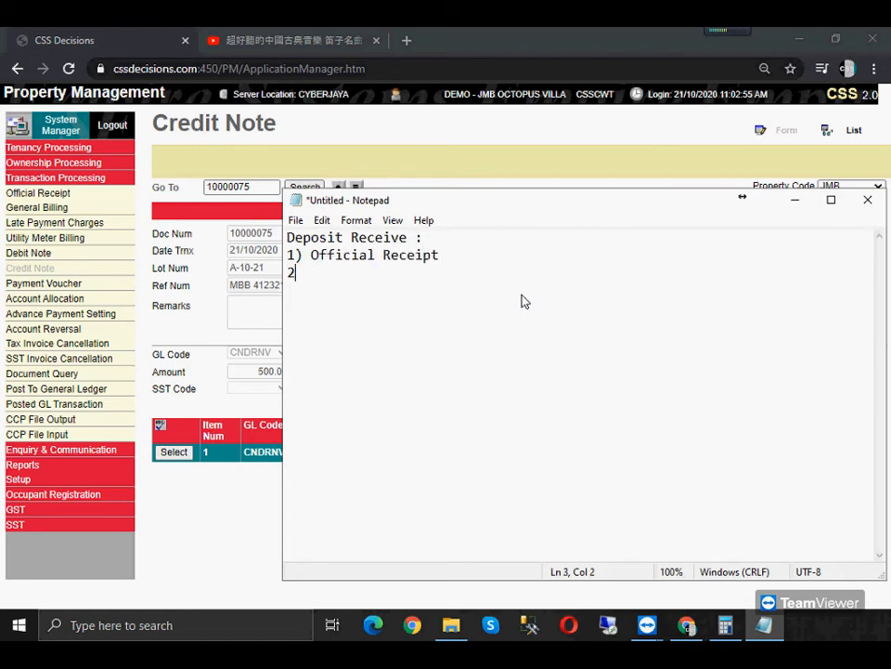
{"action": "key", "text": "BackSpace"}
{"action": "key", "text": "BackSpace"}
{"action": "type", "text": ") Debit Note Deposit"}
{"action": "key", "text": "Return"}
{"action": "key", "text": "Return"}
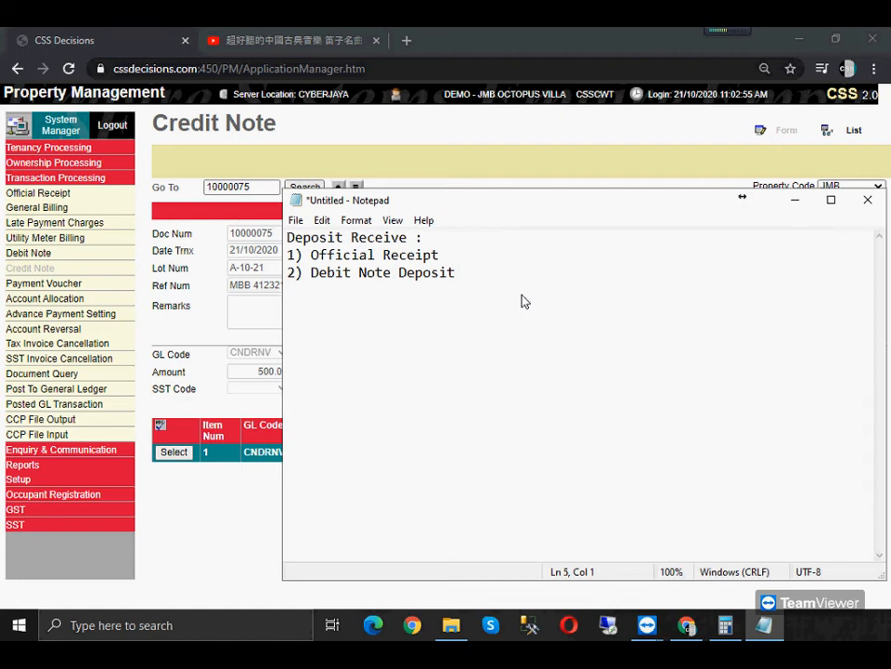
Add a "Deposit Refund :" list with the items "1) Payment Voucher" and "2) Credit Note Deposit"
{"action": "type", "text": "De["}
{"action": "key", "text": "BackSpace"}
{"action": "type", "text": "posit Refund :"}
{"action": "key", "text": "Return"}
{"action": "type", "text": "1) Payment Voucher"}
{"action": "key", "text": "Return"}
{"action": "type", "text": "2) Credit Note Deposit"}
{"action": "key", "text": "Return"}
{"action": "key", "text": "Return"}
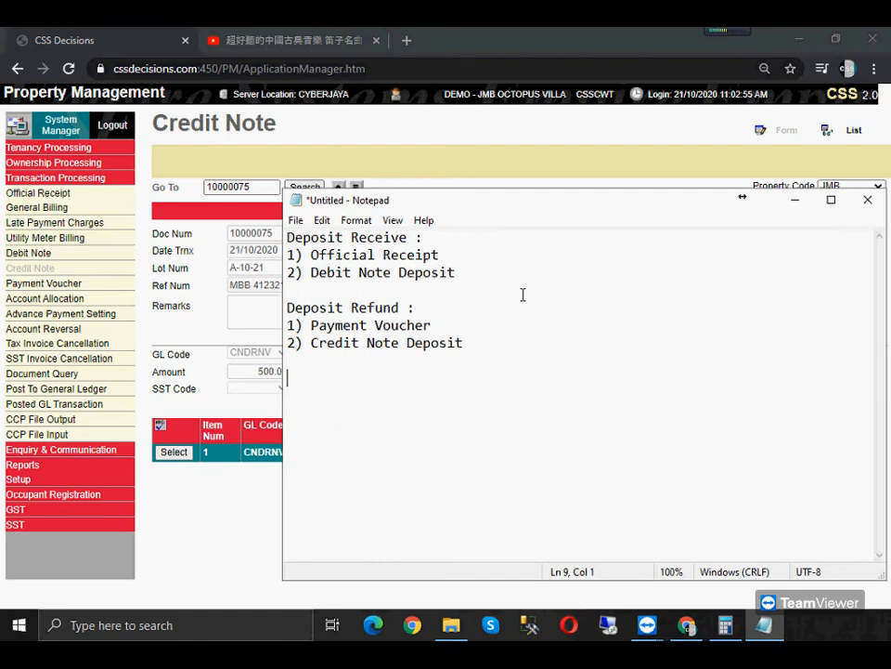
Switch back to CSS Decisions and start a new official receipt for the owner of lot A-10-21
{"action": "left_click", "coordinate": [54, 194]}
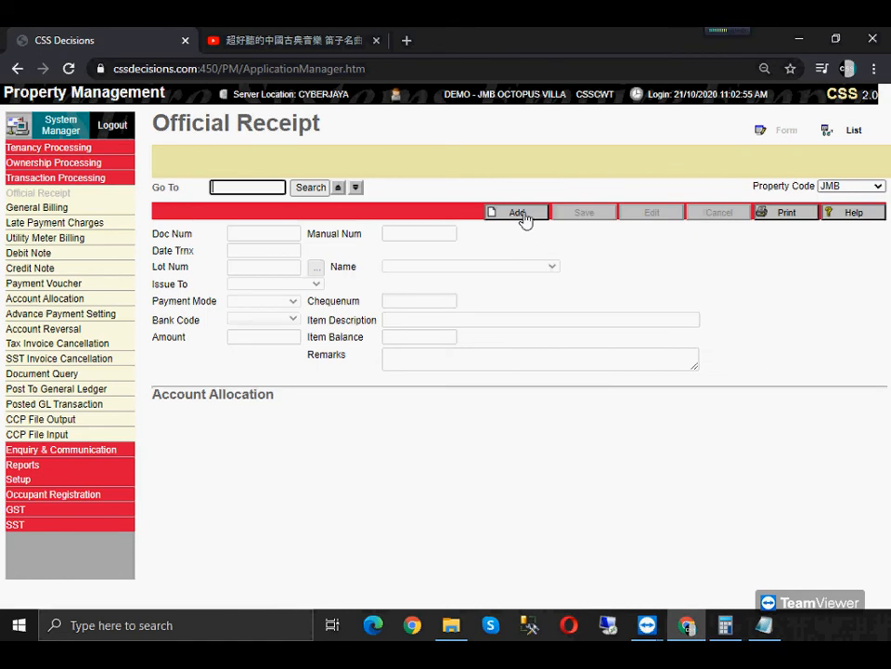
{"action": "left_click", "coordinate": [516, 212]}
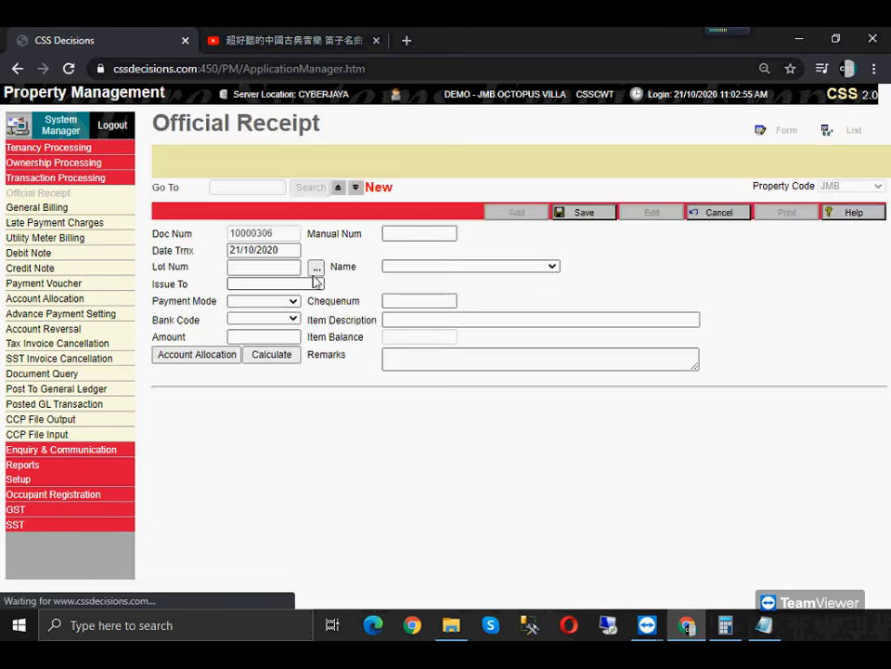
{"action": "left_click", "coordinate": [316, 267]}
{"action": "left_click", "coordinate": [219, 257]}
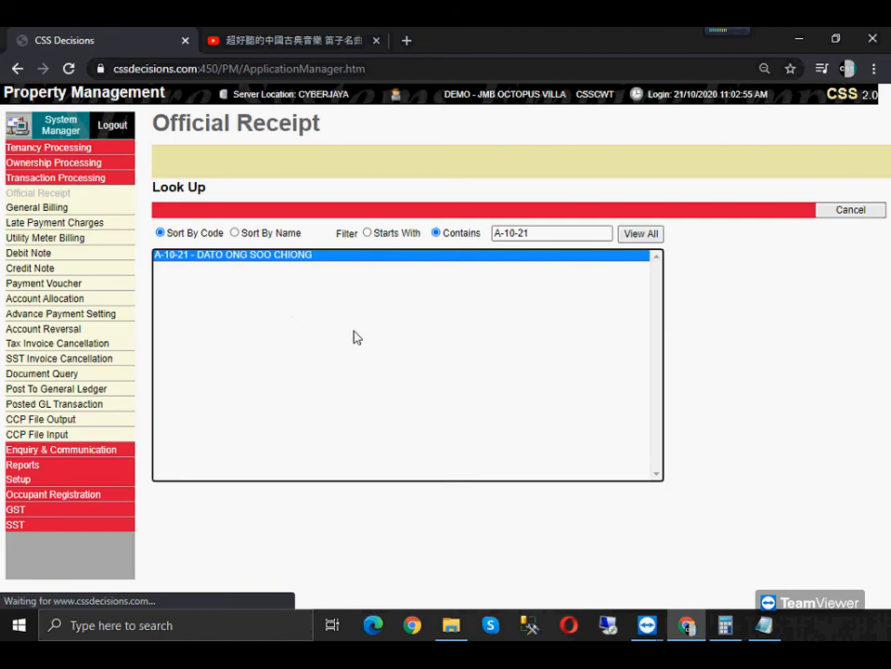
Set the receipt's payment mode to Cash, bank code to OR1 and amount to 500
{"action": "left_click", "coordinate": [278, 302]}
{"action": "left_click", "coordinate": [259, 340]}
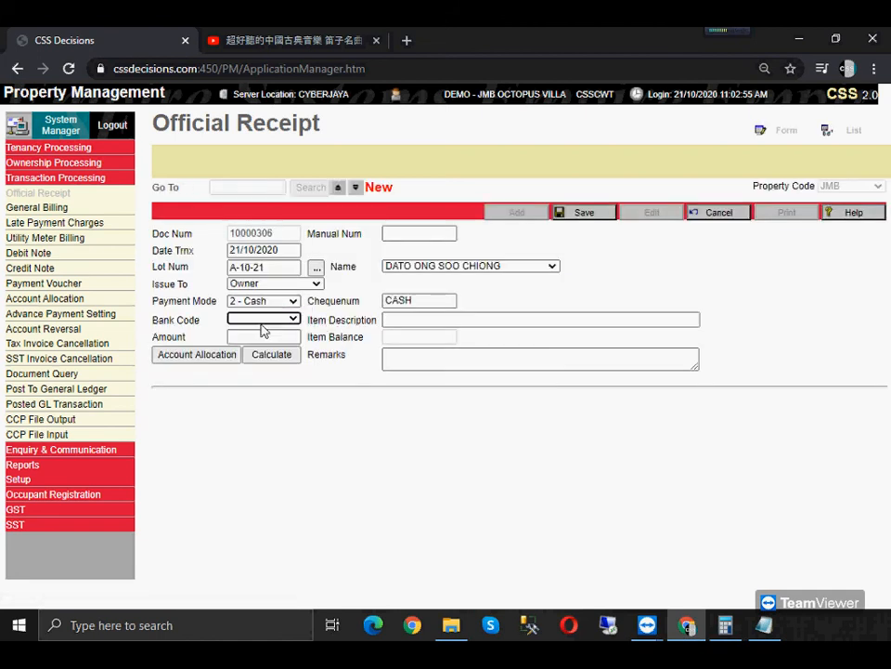
{"action": "left_click", "coordinate": [263, 319]}
{"action": "left_click", "coordinate": [270, 338]}
{"action": "type", "text": "500"}
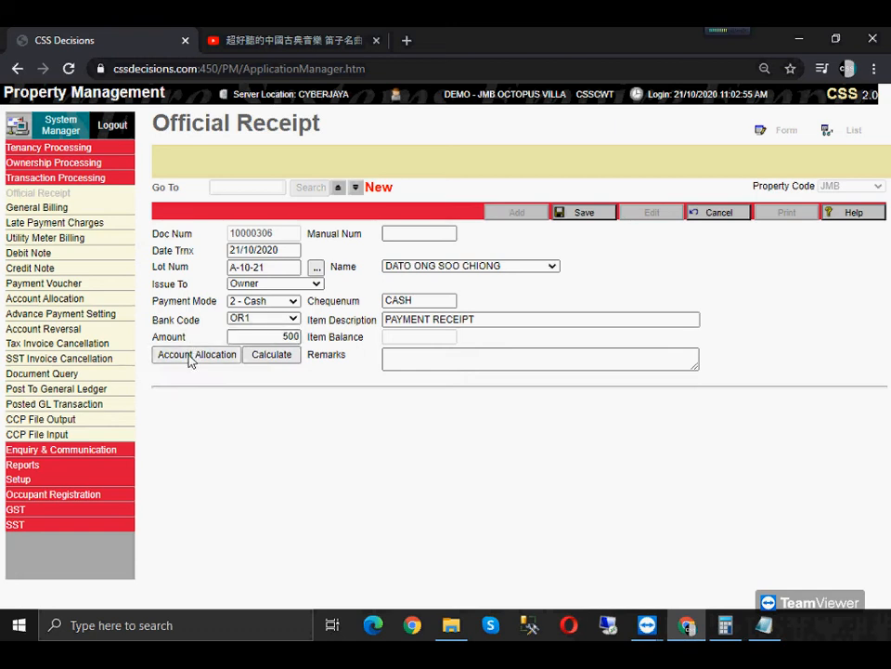
Enter a new deposit in the receipt's account allocation with GL code DNDRNV and amount 500
{"action": "left_click", "coordinate": [193, 357]}
{"action": "left_click", "coordinate": [386, 397]}
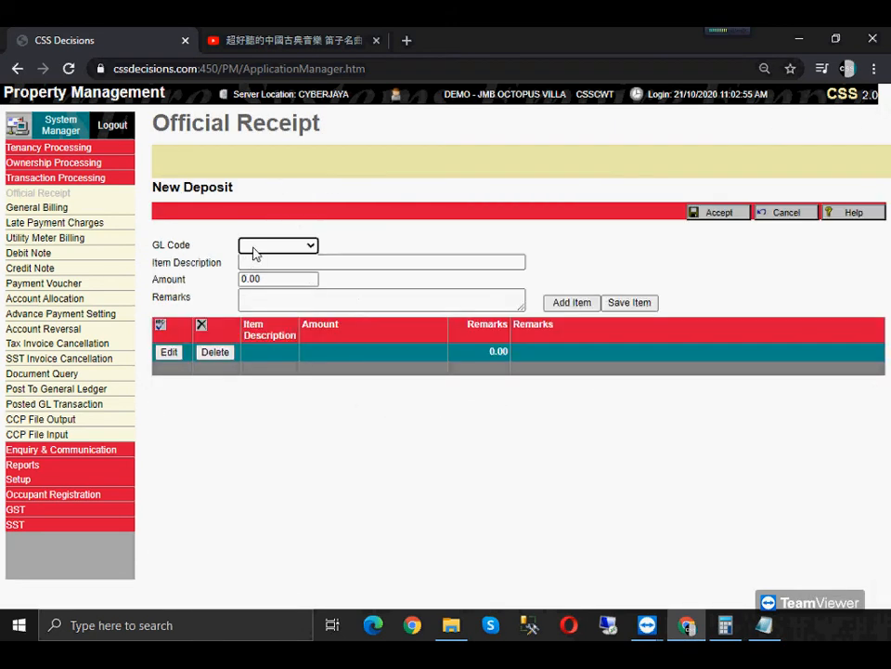
{"action": "left_click", "coordinate": [253, 247]}
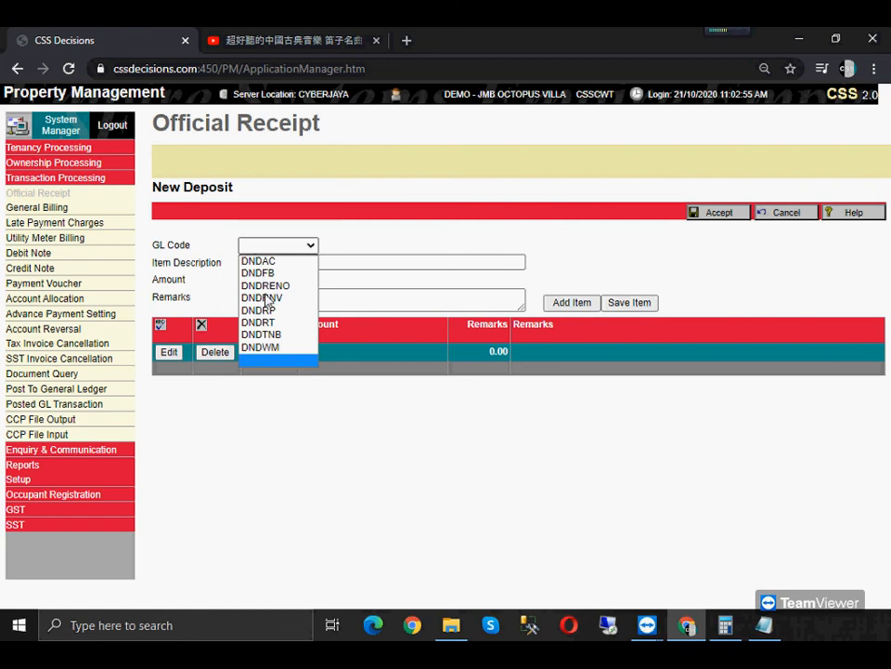
{"action": "left_click", "coordinate": [262, 297]}
{"action": "key", "text": "Tab"}
{"action": "key", "text": "Tab"}
{"action": "type", "text": "500"}
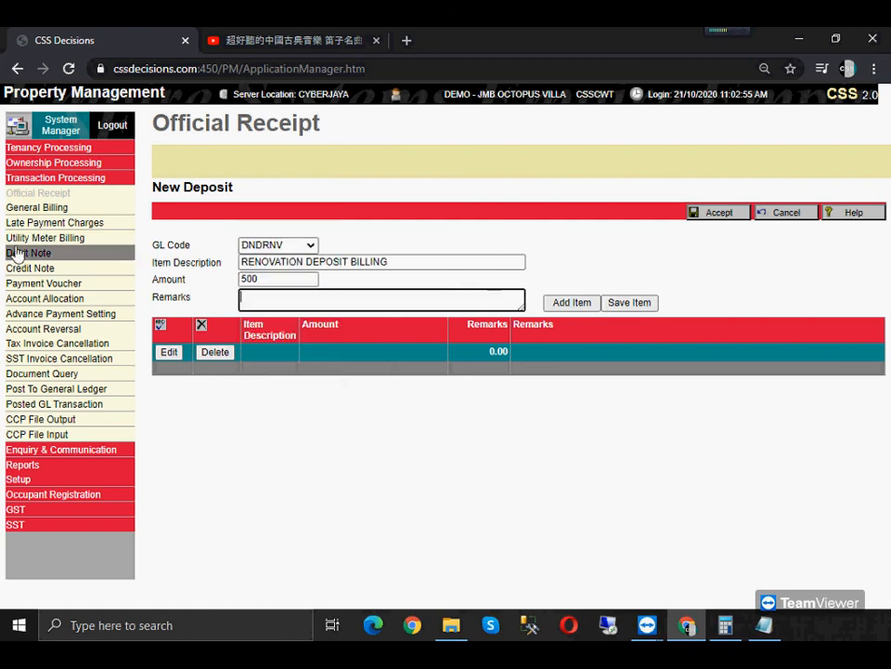
Accept the new renovation deposit, allocate the receipt to it and save the receipt
{"action": "left_click", "coordinate": [727, 214]}
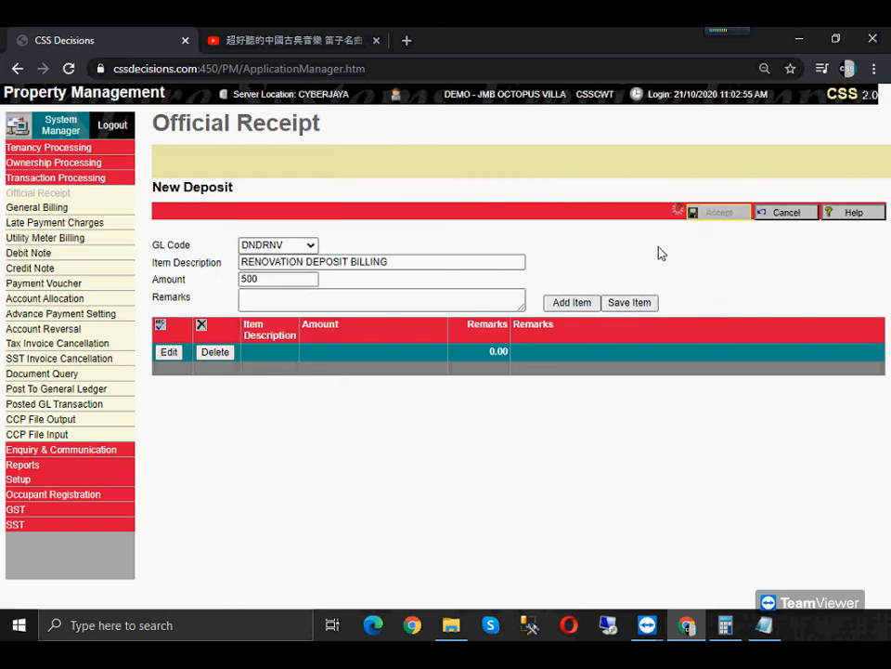
{"action": "left_click", "coordinate": [161, 455]}
{"action": "left_click", "coordinate": [552, 221]}
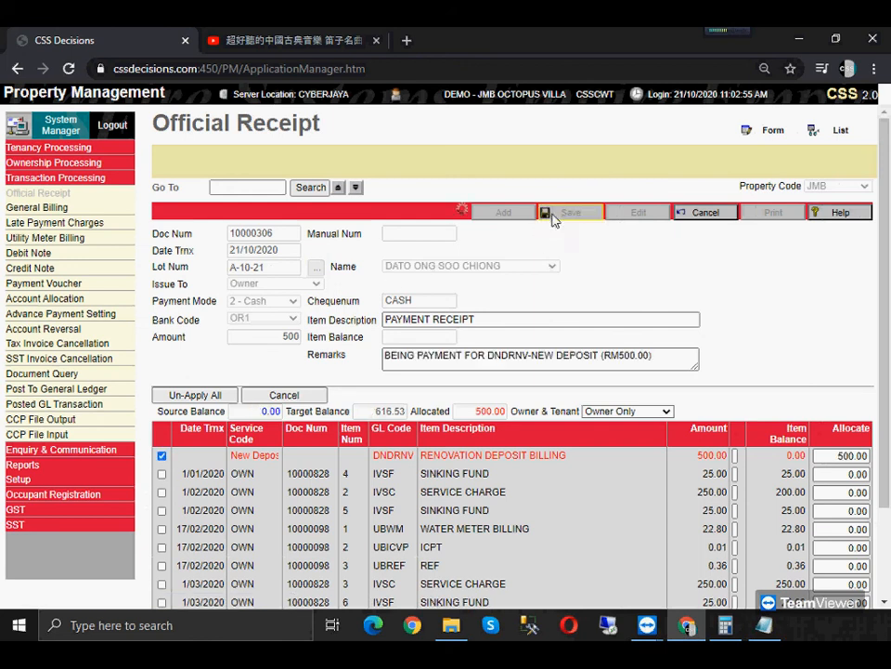
In the Notepad note, add a divider line and copy the Deposit Receive list and Deposit Refund heading below it
{"action": "left_click", "coordinate": [764, 625]}
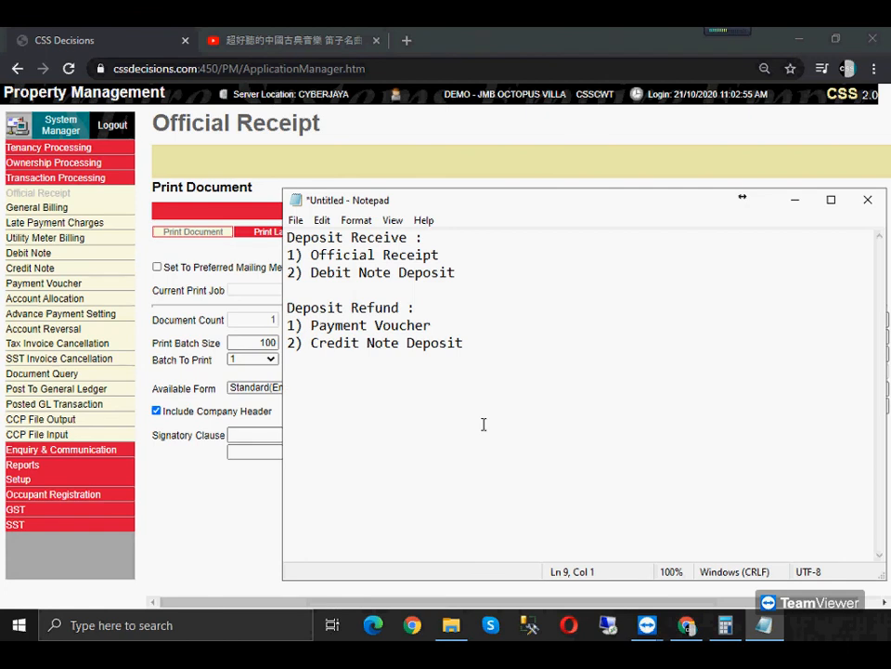
{"action": "type", "text": "___________________________"}
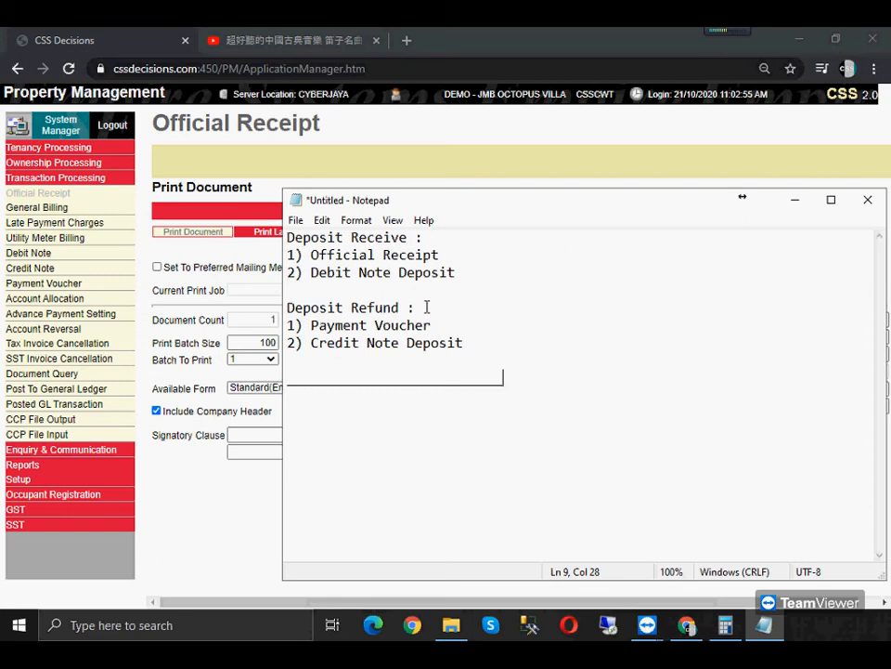
{"action": "left_click_drag", "start_coordinate": [417, 308], "coordinate": [287, 233]}
{"action": "key", "text": "ctrl+c"}
{"action": "left_click", "coordinate": [358, 421]}
{"action": "key", "text": "End"}
{"action": "key", "text": "Return"}
{"action": "key", "text": "Return"}
{"action": "key", "text": "ctrl+v"}
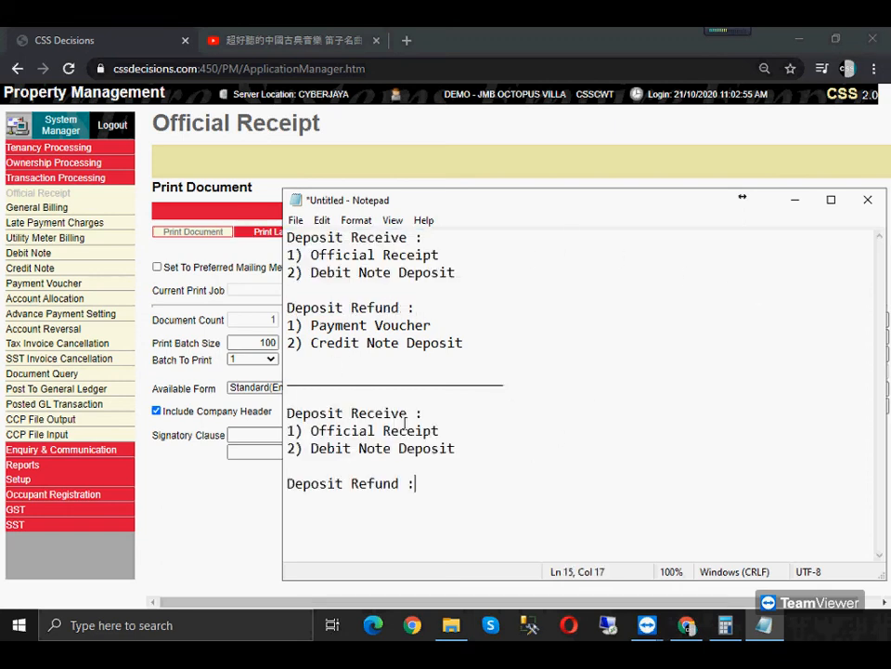
Add the item "1) General Billing - RM100" under the copied Deposit Refund heading
{"action": "left_click", "coordinate": [388, 395]}
{"action": "left_click", "coordinate": [449, 492]}
{"action": "key", "text": "Return"}
{"action": "type", "text": "1)"}
{"action": "type", "text": "General Bi"}
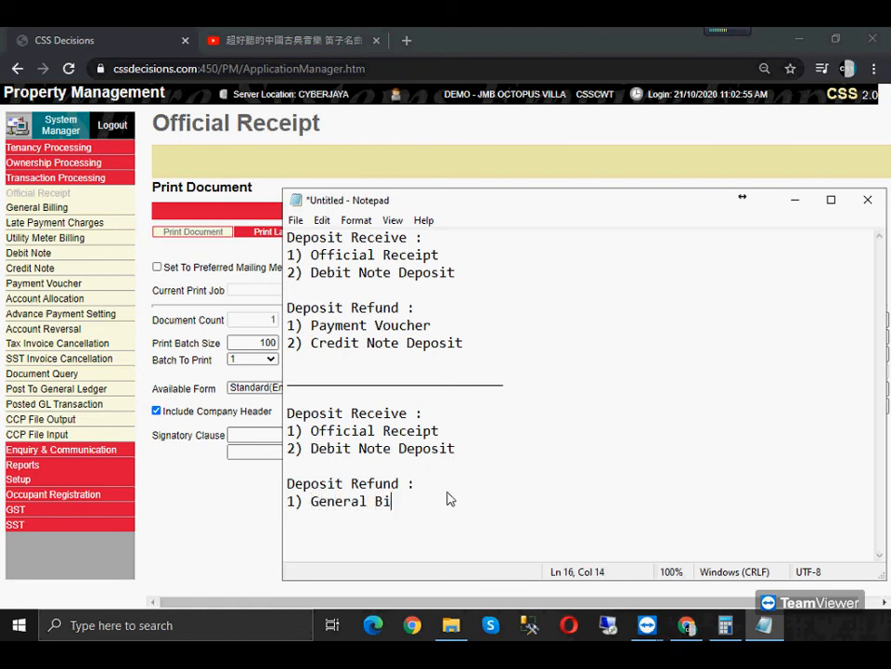
{"action": "type", "text": "lling - RM100"}
{"action": "key", "text": "Return"}
Add the amount RM500 in brackets to the copied Deposit Receive heading
{"action": "left_click", "coordinate": [461, 430]}
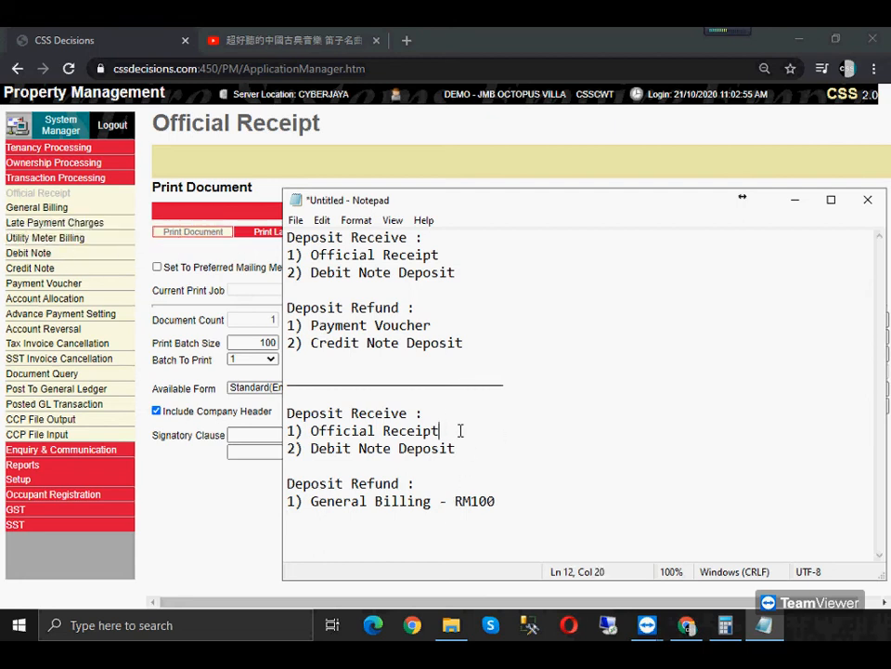
{"action": "left_click", "coordinate": [479, 415]}
{"action": "key", "text": "Left"}
{"action": "key", "text": "Left"}
{"action": "type", "text": "RM500"}
{"action": "left_click", "coordinate": [416, 414]}
{"action": "type", "text": "("}
Start a new general billing document for lot A-10-21
{"action": "left_click", "coordinate": [44, 206]}
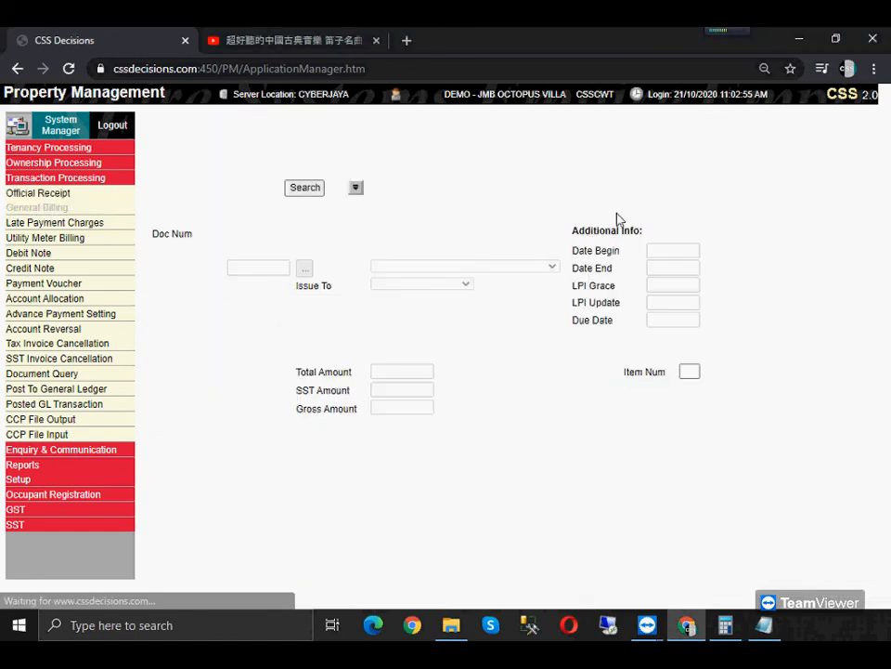
{"action": "left_click", "coordinate": [539, 212]}
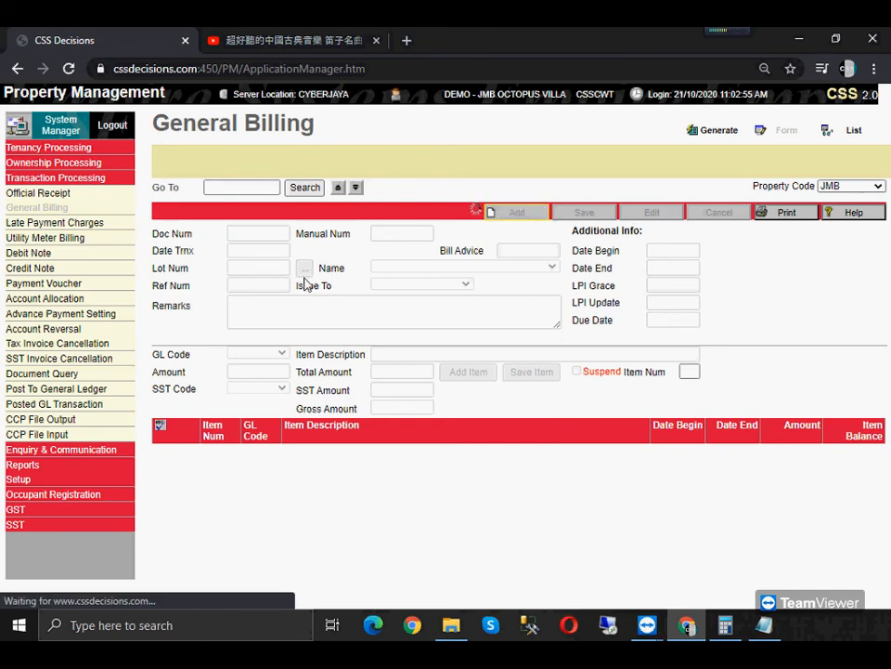
{"action": "left_click", "coordinate": [304, 268]}
{"action": "left_click", "coordinate": [251, 259]}
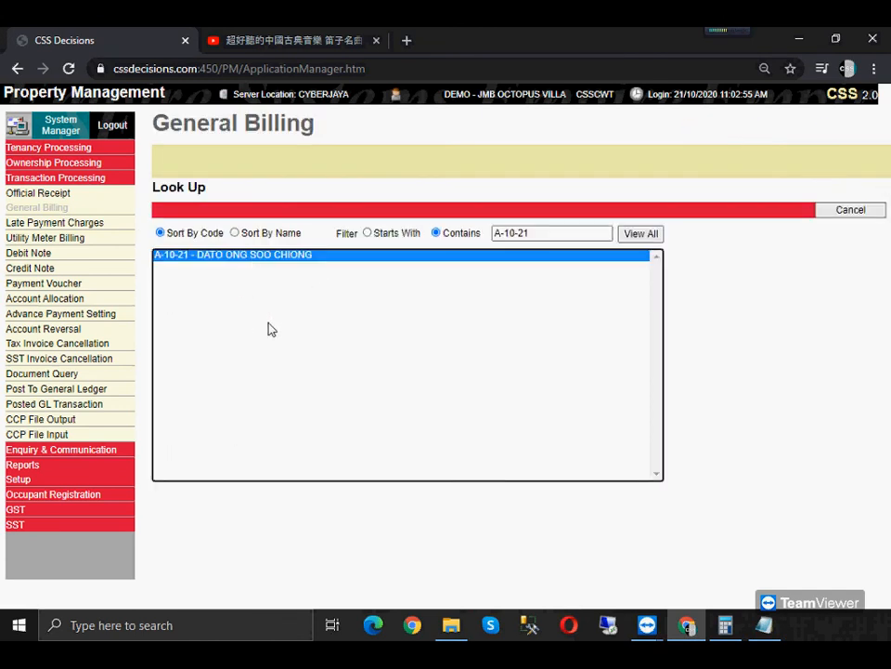
Bill administration charges with GL code IVAF and an amount of 100, and save the general billing
{"action": "left_click", "coordinate": [280, 354]}
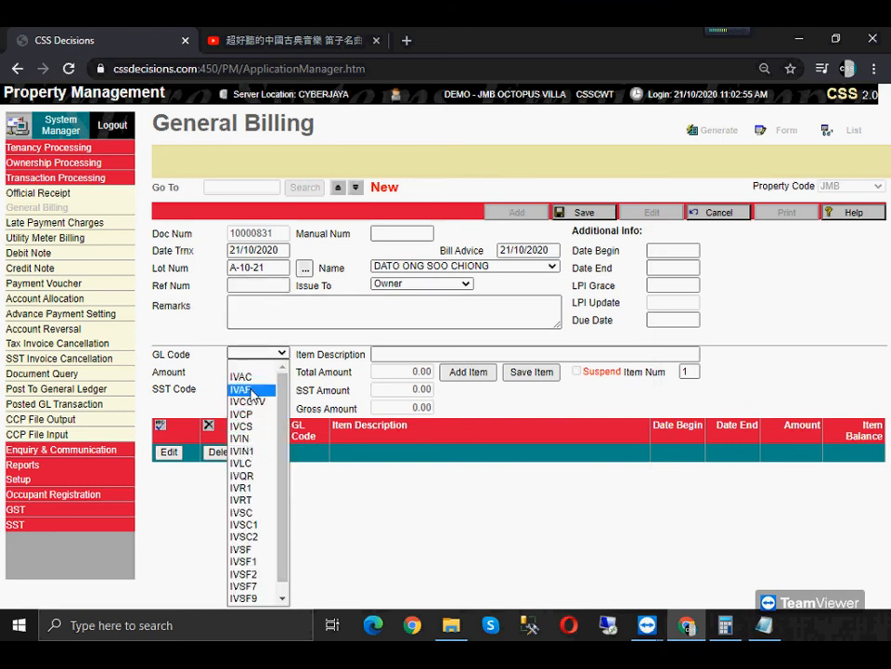
{"action": "left_click", "coordinate": [243, 389]}
{"action": "left_click", "coordinate": [267, 372]}
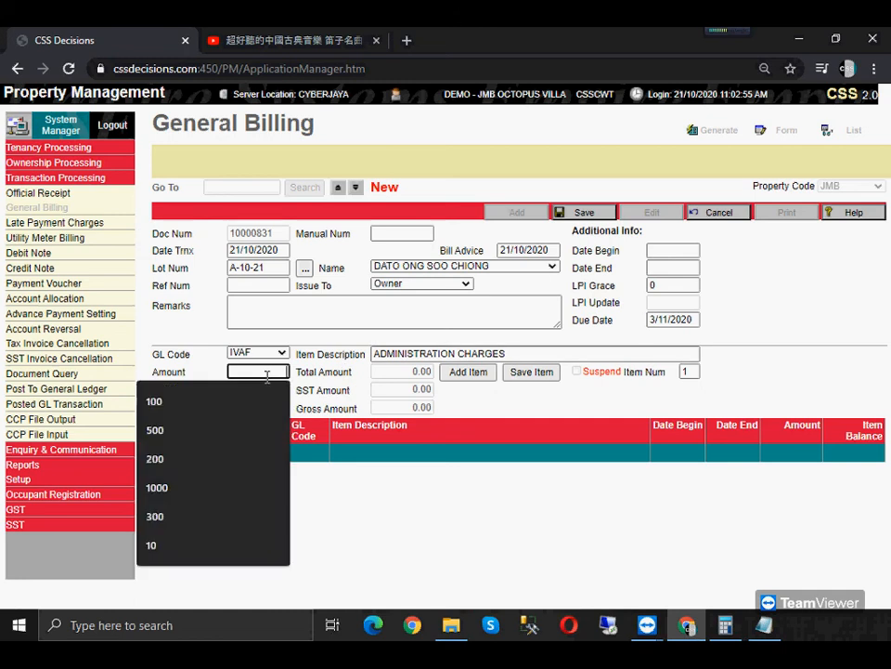
{"action": "type", "text": "100"}
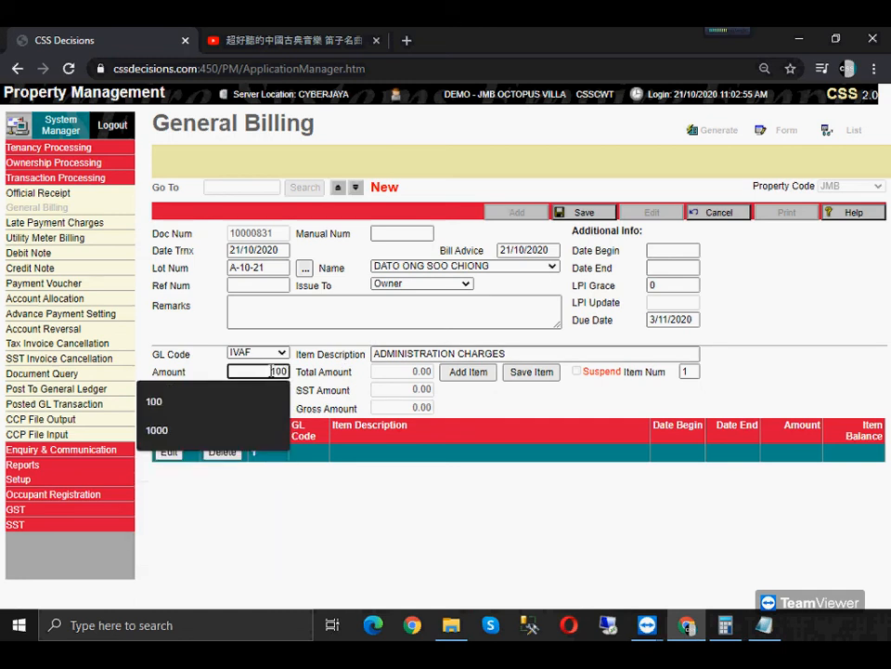
{"action": "left_click", "coordinate": [811, 340]}
{"action": "left_click", "coordinate": [595, 218]}
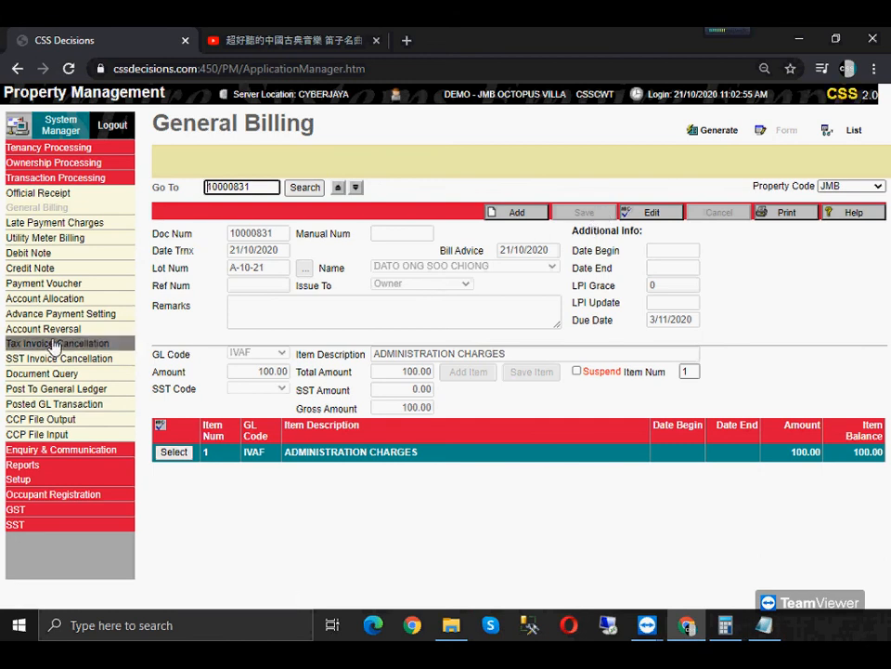
Start a new payment voucher for lot A-10-21
{"action": "left_click", "coordinate": [61, 285]}
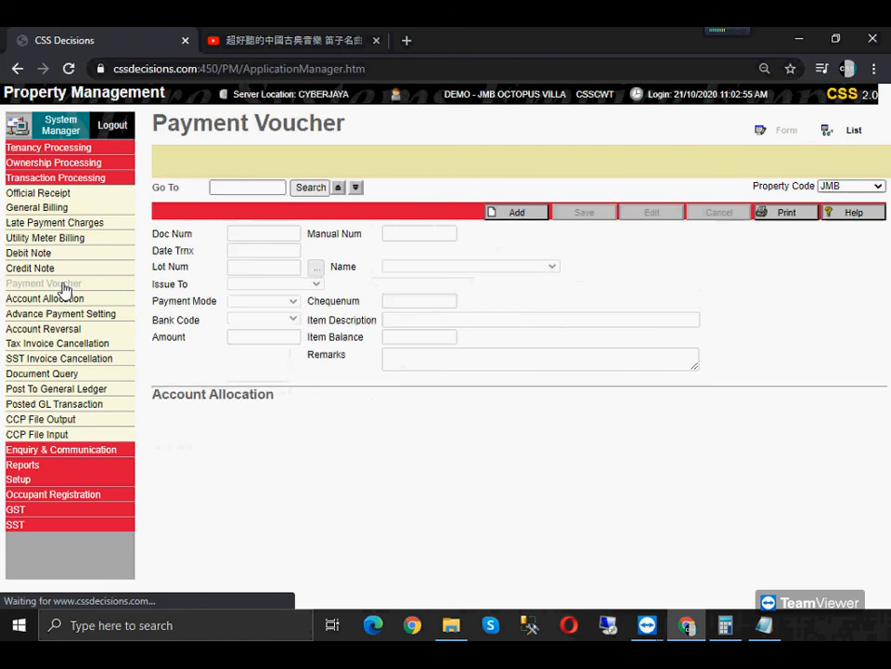
{"action": "left_click", "coordinate": [516, 213]}
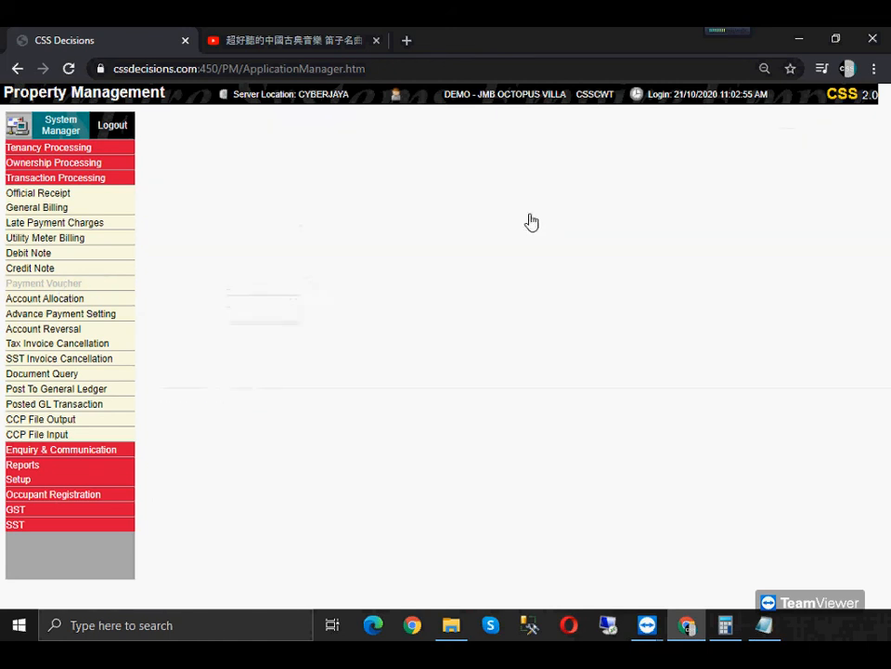
{"action": "left_click", "coordinate": [317, 268]}
{"action": "double_click", "coordinate": [319, 260]}
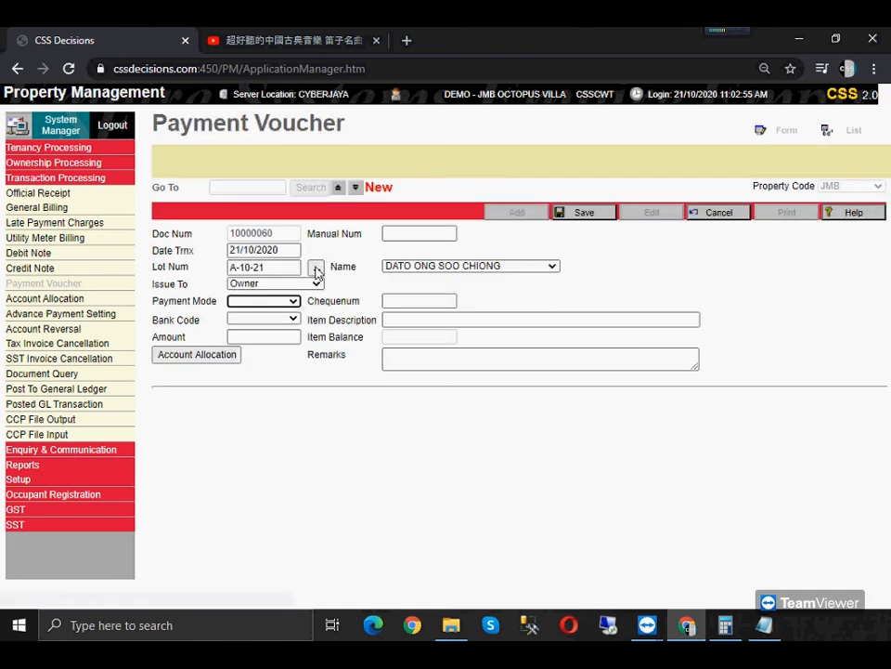
Set the voucher's payment mode to Cheque, enter a CIMB cheque number, and set bank code PV1 and amount 400
{"action": "left_click", "coordinate": [263, 301]}
{"action": "left_click", "coordinate": [263, 327]}
{"action": "left_click", "coordinate": [420, 299]}
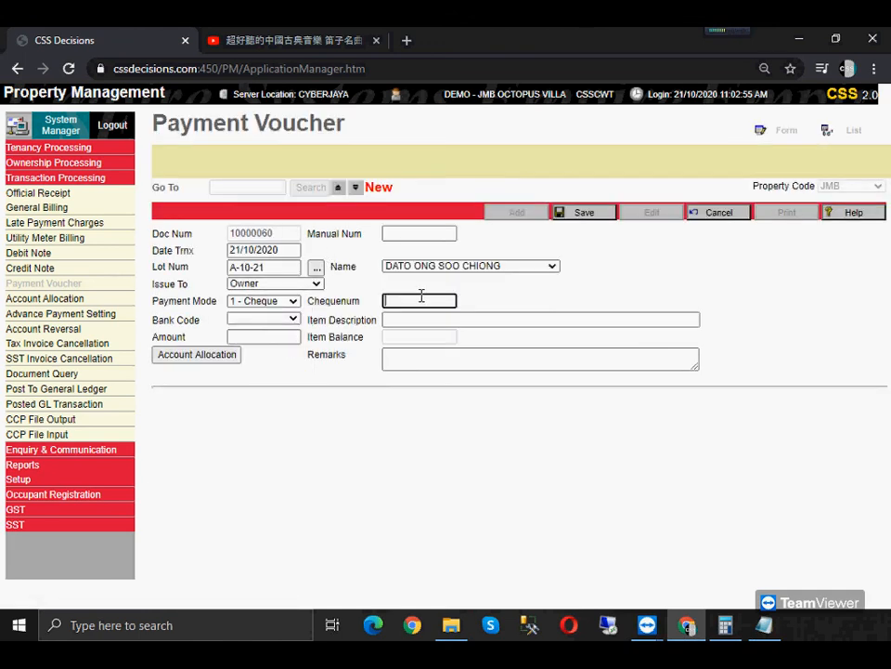
{"action": "type", "text": "CIMB 24"}
{"action": "left_click", "coordinate": [274, 319]}
{"action": "left_click", "coordinate": [266, 340]}
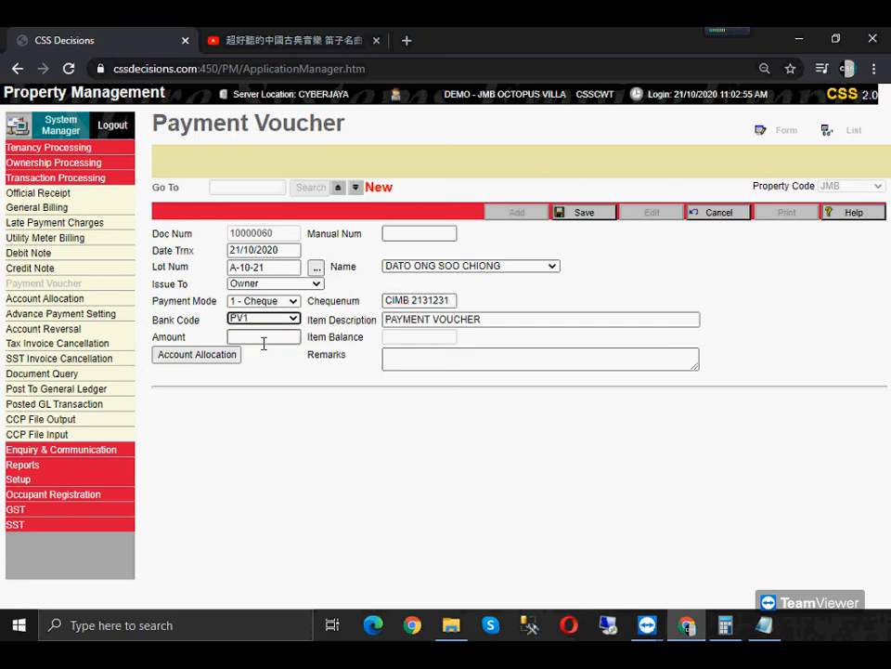
{"action": "left_click", "coordinate": [264, 340]}
{"action": "type", "text": "400"}
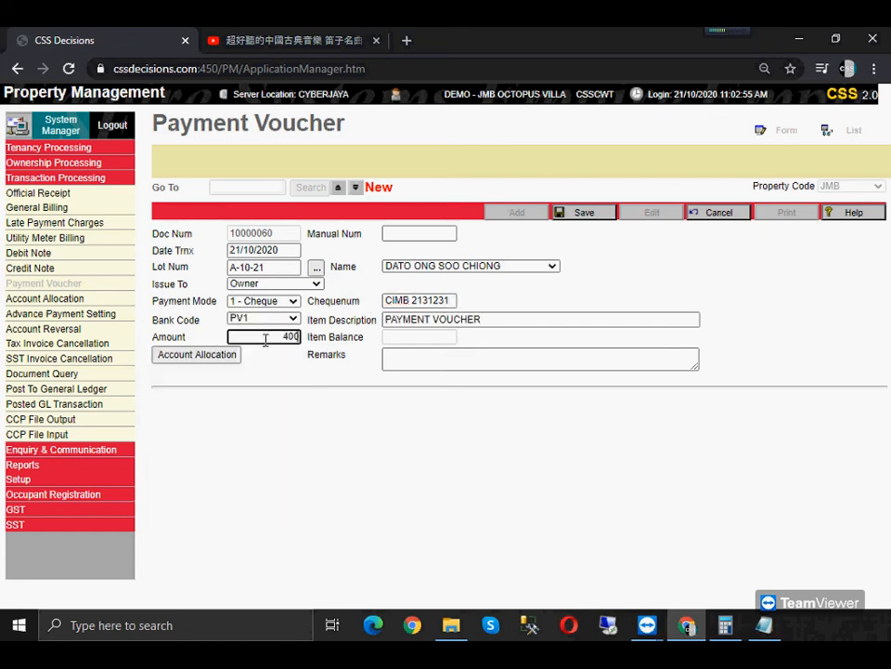
Switch to Notepad and add the item "2) Payment Voucher - RM400" under the second Deposit Refund heading
{"action": "left_click", "coordinate": [764, 625]}
{"action": "left_click", "coordinate": [339, 516]}
{"action": "type", "text": "2) Payment Voucher - RM400"}
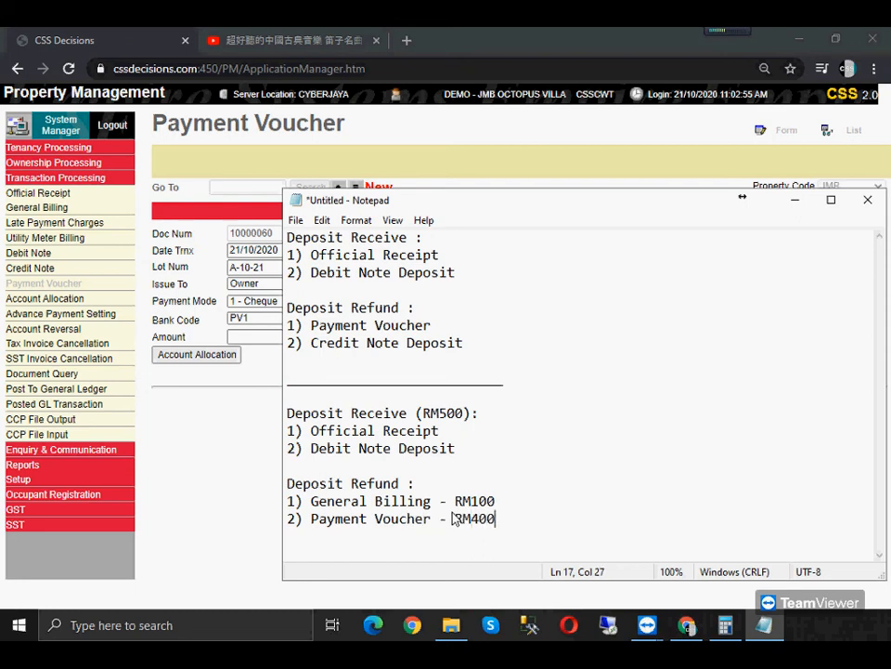
{"action": "key", "text": "Return"}
In the voucher's account allocation, propose a deposit refund with GL code CNDRNV for 500 and accept it
{"action": "left_click", "coordinate": [246, 340]}
{"action": "left_click", "coordinate": [223, 357]}
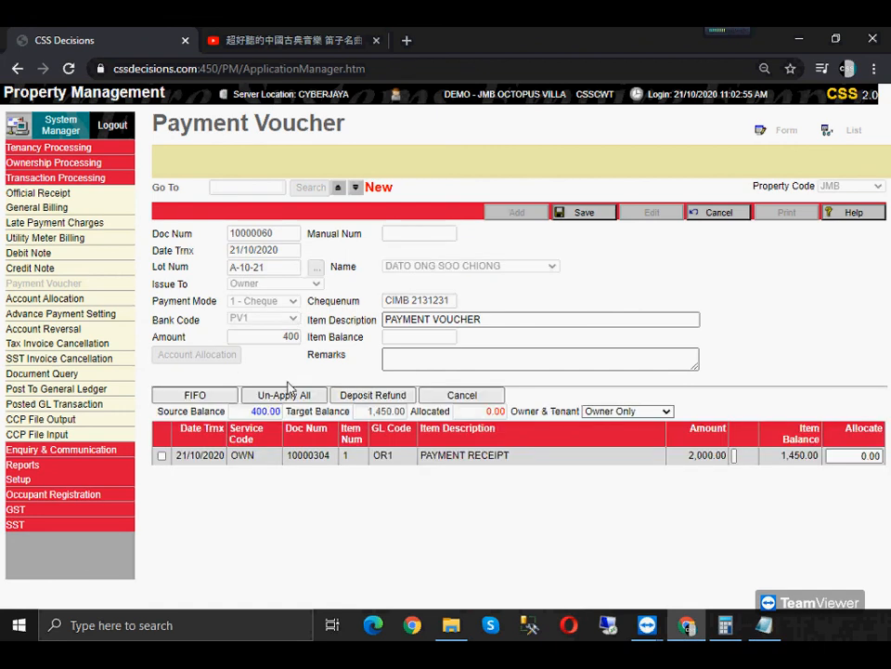
{"action": "left_click", "coordinate": [373, 395]}
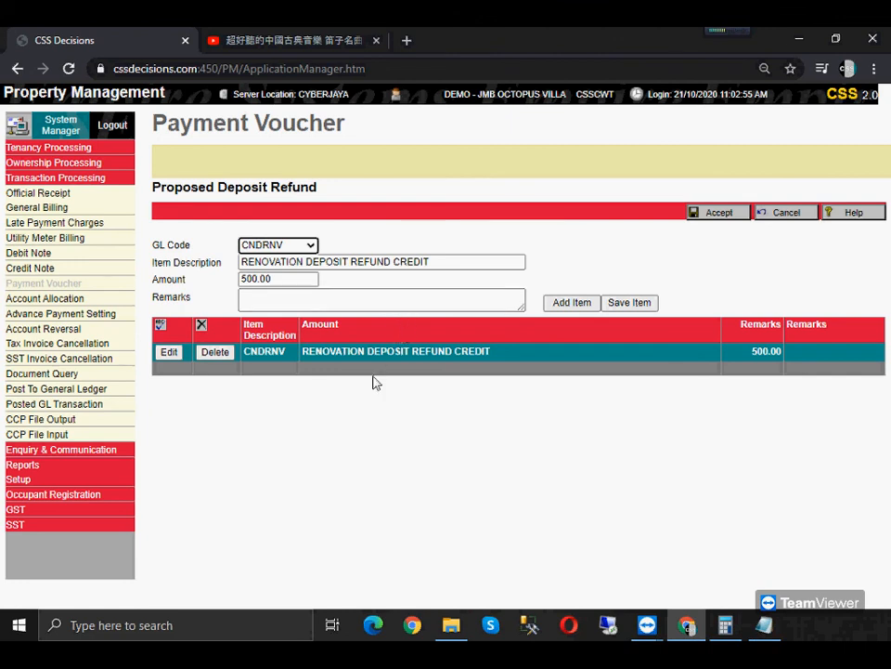
{"action": "left_click", "coordinate": [715, 220]}
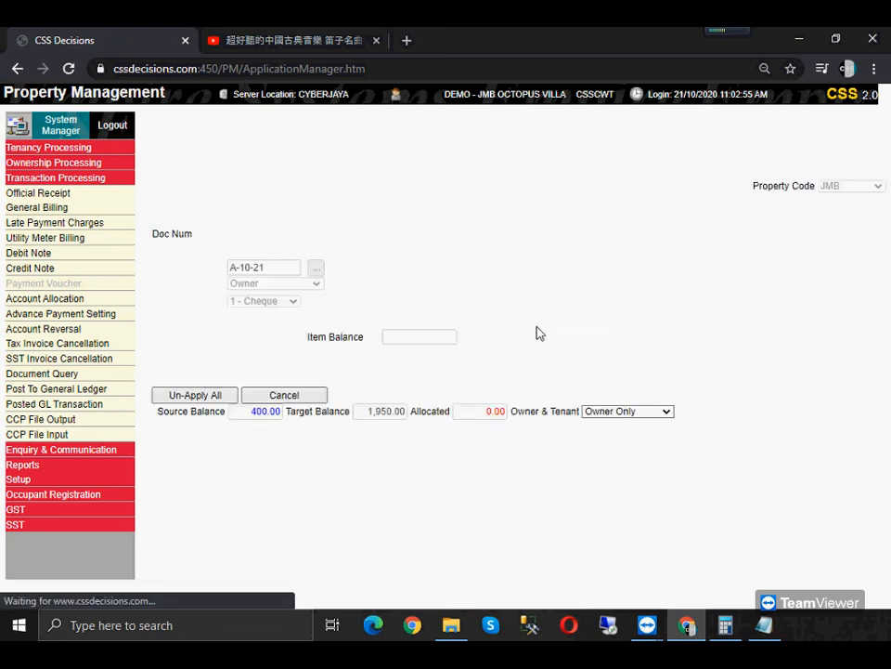
In Notepad, add the item "3) Credit Note Deposit - RM500" under the second Deposit Refund heading and highlight the refund items
{"action": "key", "text": "alt+Tab"}
{"action": "type", "text": "3"}
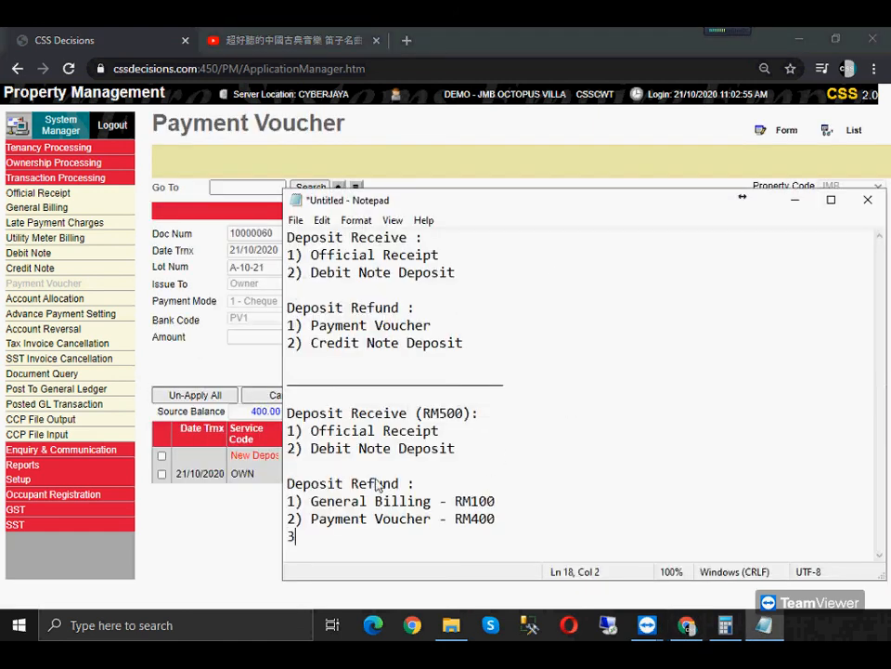
{"action": "type", "text": ") Credit N"}
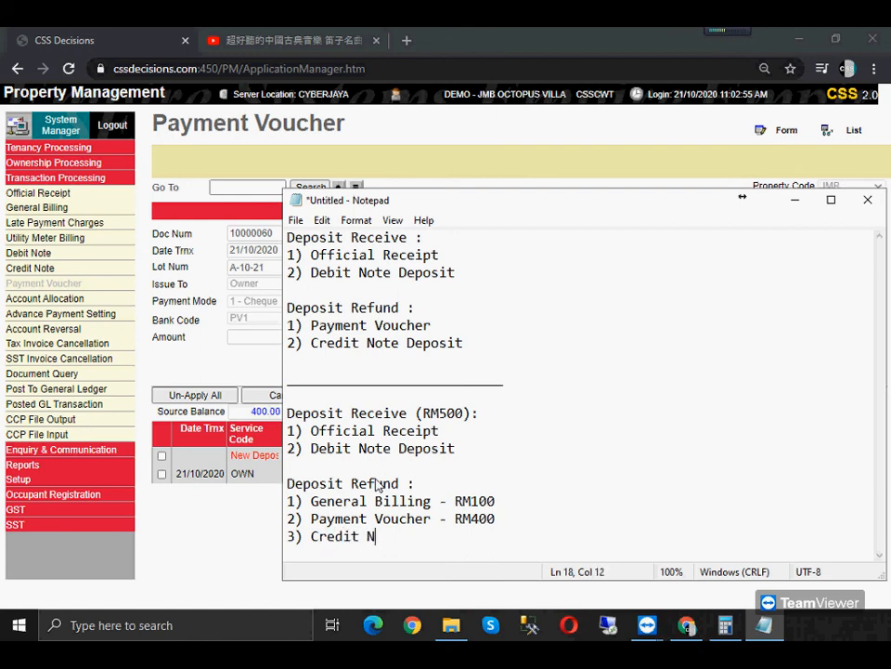
{"action": "type", "text": "ote Deposit "}
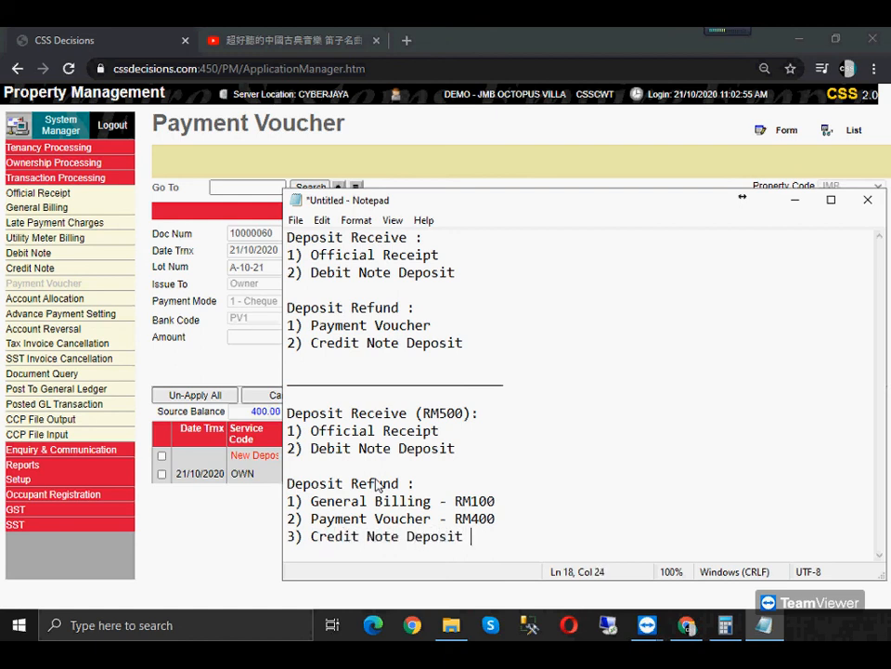
{"action": "type", "text": "- RM500"}
{"action": "left_click_drag", "start_coordinate": [528, 537], "coordinate": [283, 537]}
{"action": "left_click_drag", "start_coordinate": [509, 519], "coordinate": [273, 486]}
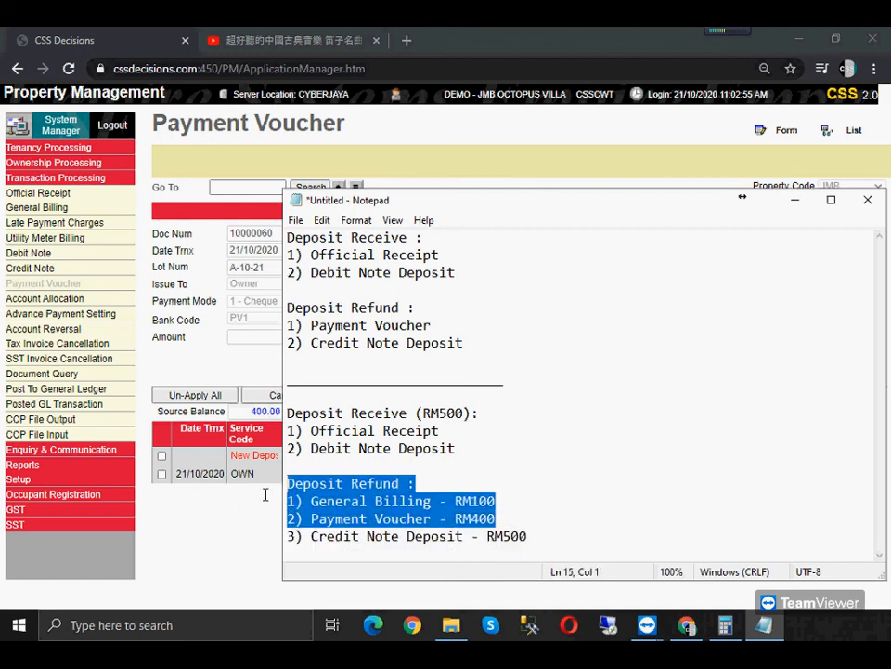
Allocate the voucher's 400 to the new renovation deposit refund credit and save the payment voucher
{"action": "left_click", "coordinate": [265, 495]}
{"action": "left_click", "coordinate": [162, 456]}
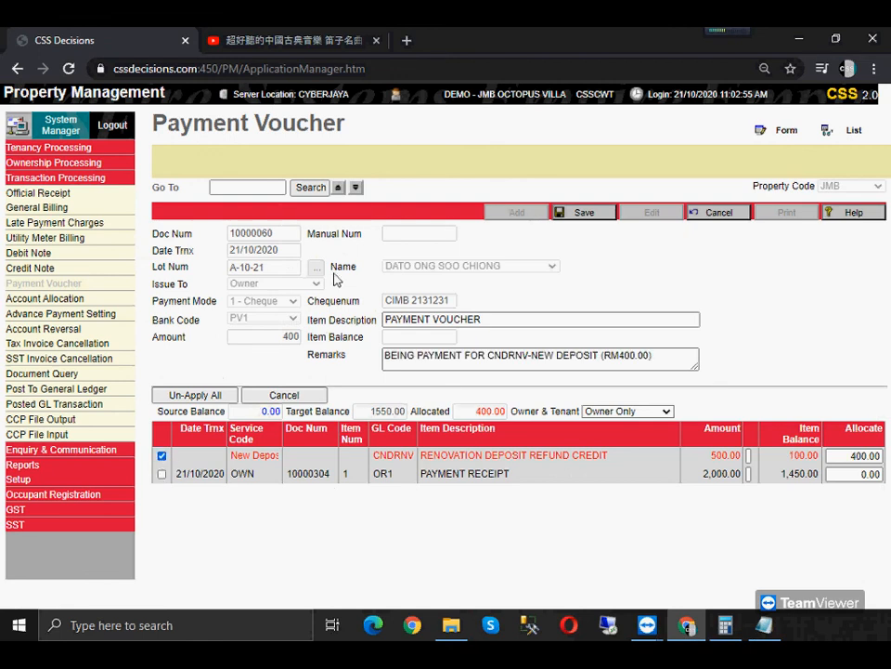
{"action": "left_click", "coordinate": [582, 217]}
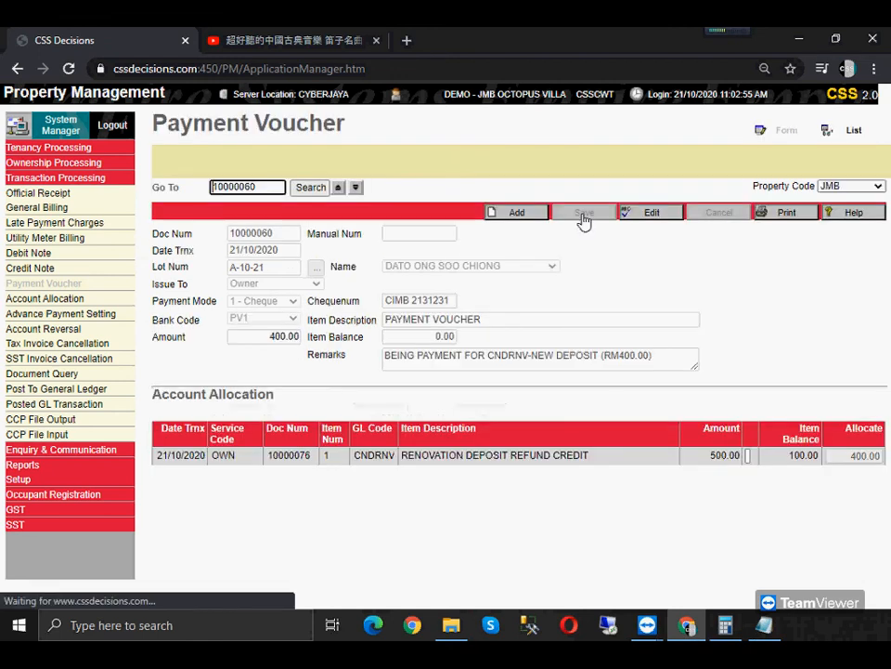
Move the Notepad note aside and review its general billing, payment voucher and credit note deposit refund items
{"action": "key", "text": "alt+Tab"}
{"action": "left_click_drag", "start_coordinate": [531, 197], "coordinate": [695, 152]}
{"action": "left_click", "coordinate": [612, 455]}
{"action": "left_click_drag", "start_coordinate": [631, 454], "coordinate": [394, 459]}
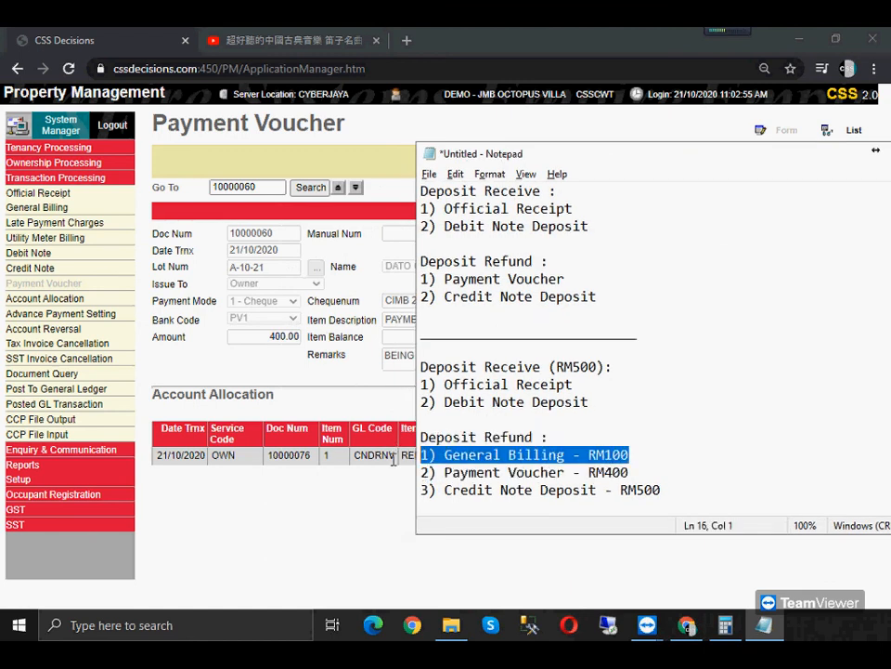
{"action": "left_click_drag", "start_coordinate": [628, 472], "coordinate": [400, 467]}
{"action": "left_click_drag", "start_coordinate": [629, 472], "coordinate": [420, 472]}
{"action": "left_click_drag", "start_coordinate": [683, 493], "coordinate": [401, 494]}
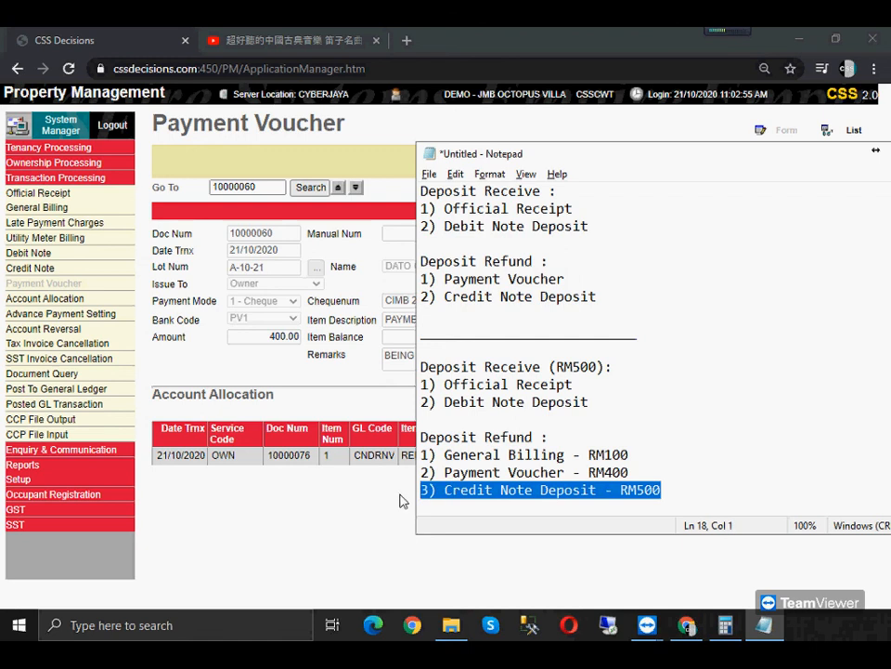
In Account Allocation, allocate 100 of lot A-10-21's renovation deposit refund credit to the administration charges and save
{"action": "left_click", "coordinate": [65, 298]}
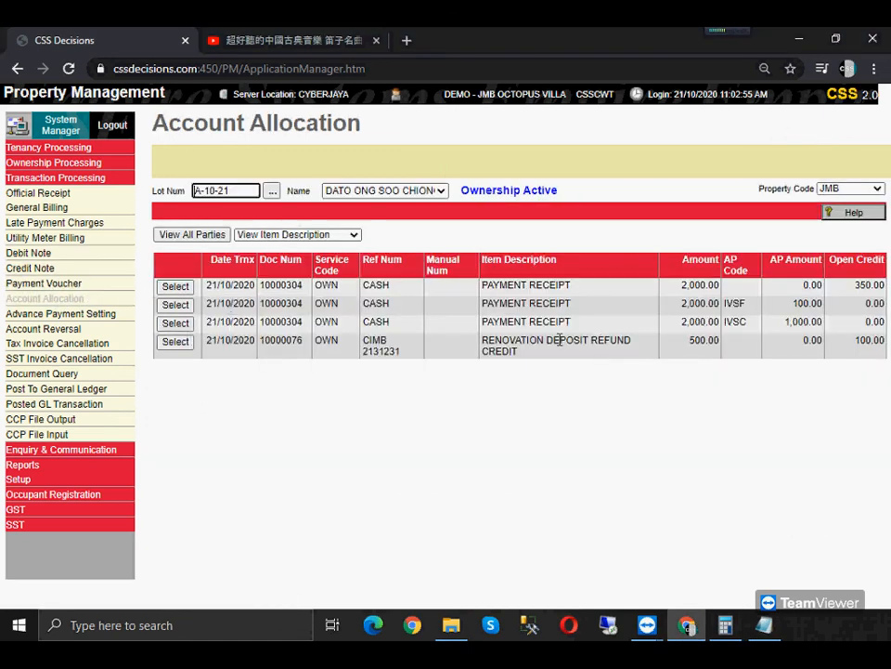
{"action": "left_click_drag", "start_coordinate": [491, 344], "coordinate": [557, 356]}
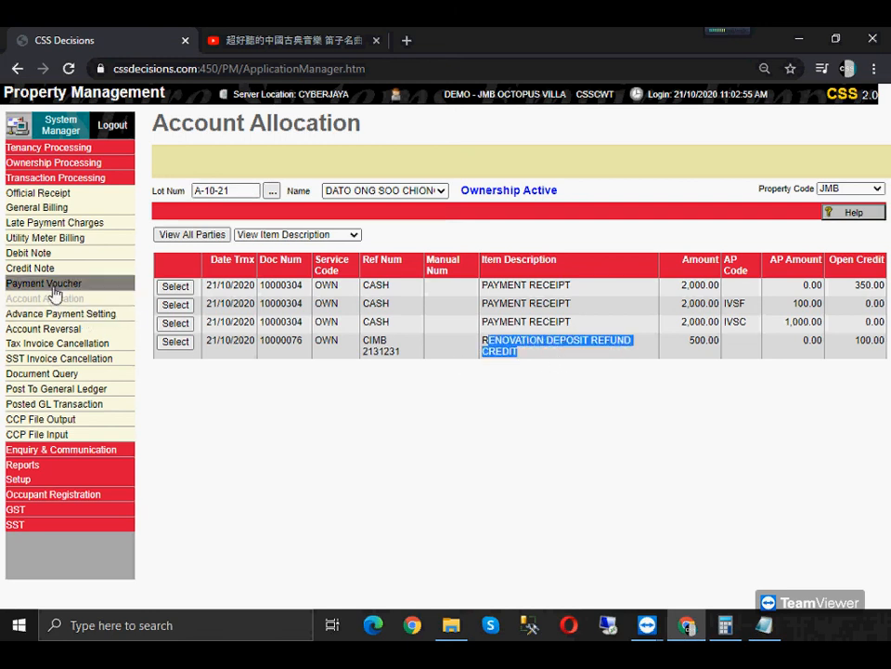
{"action": "left_click", "coordinate": [178, 345]}
{"action": "left_click", "coordinate": [801, 216]}
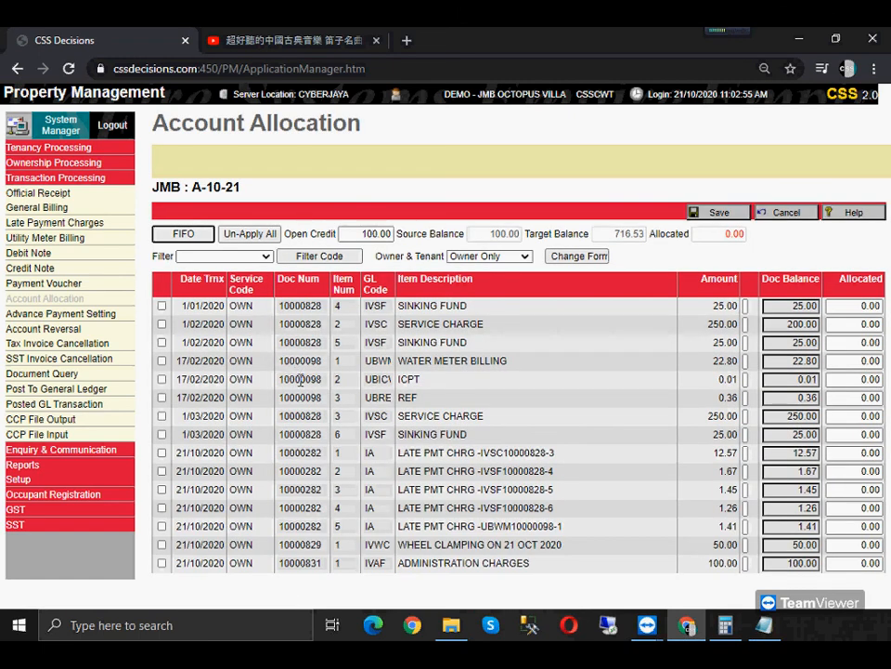
{"action": "left_click", "coordinate": [161, 563]}
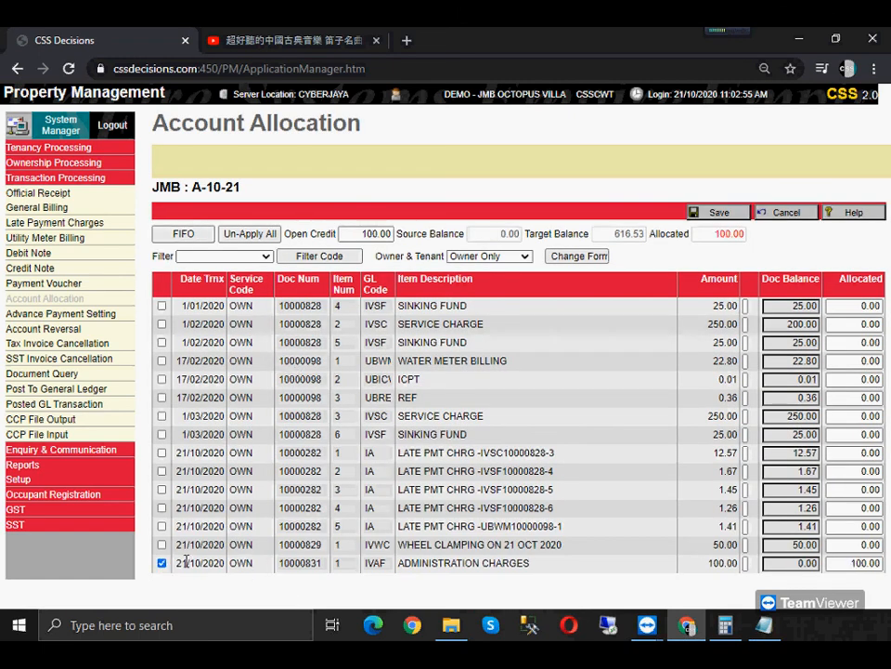
{"action": "left_click", "coordinate": [704, 212]}
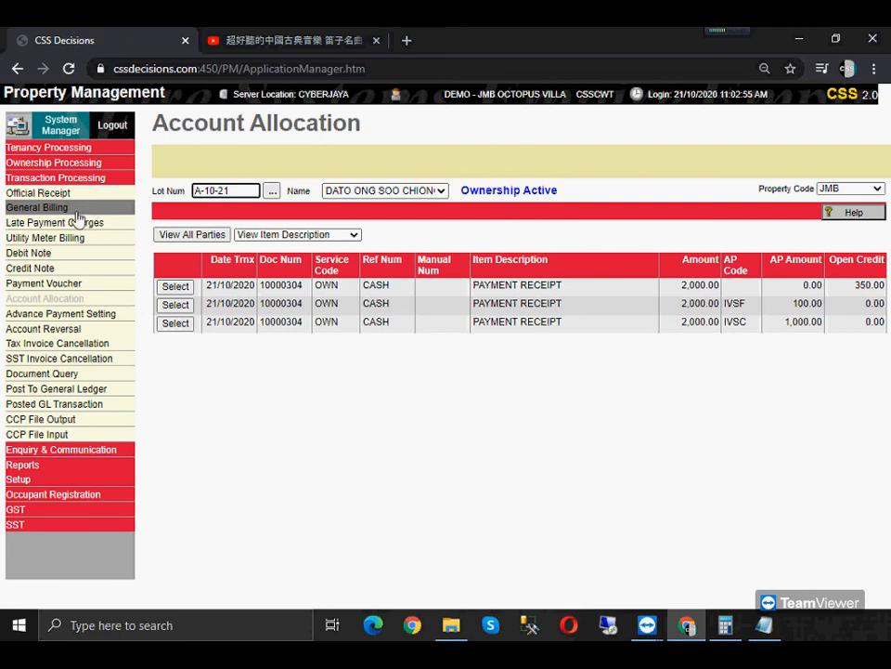
Open the credit note issued for lot A-10-21's renovation deposit refund
{"action": "left_click", "coordinate": [57, 268]}
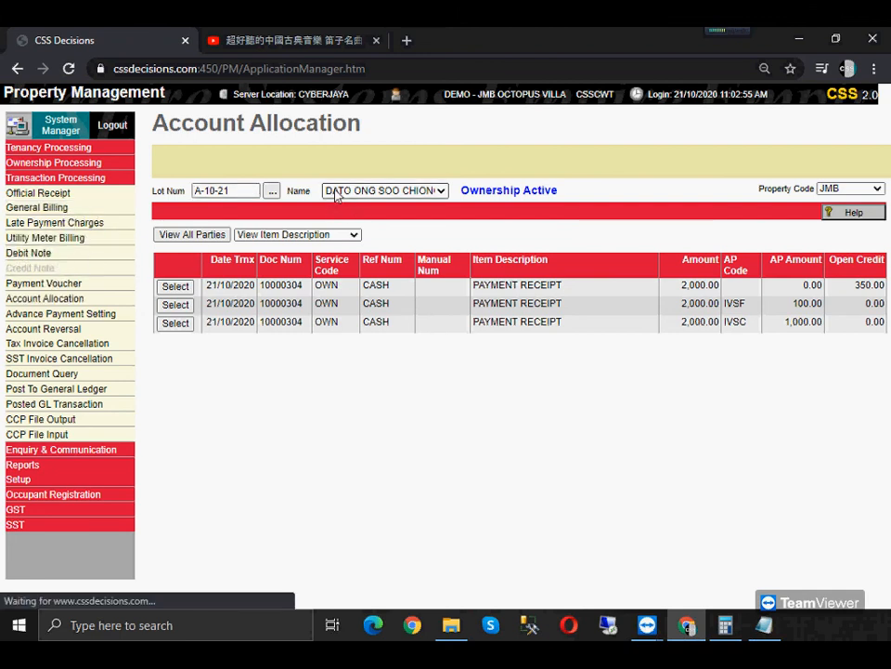
{"action": "left_click", "coordinate": [338, 188]}
In Notepad, add the heading "Damage of RM100 Charge :" directly below the divider line
{"action": "key", "text": "alt+Tab"}
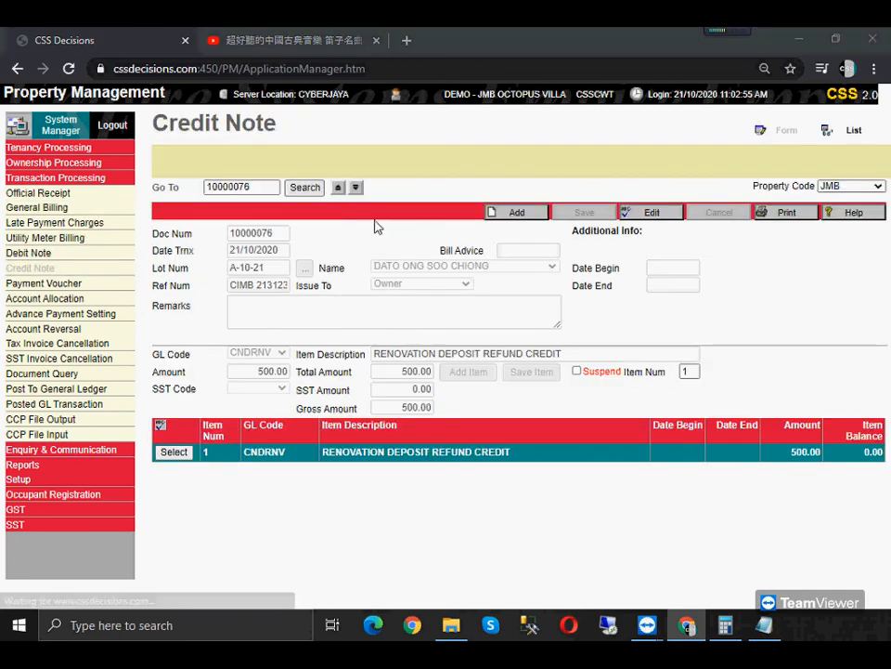
{"action": "left_click", "coordinate": [639, 475]}
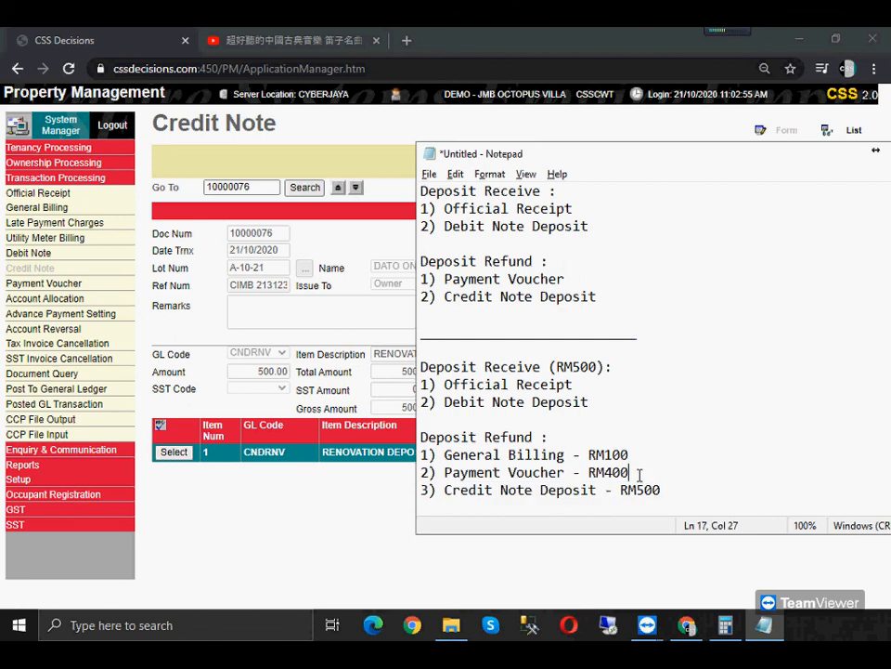
{"action": "left_click", "coordinate": [649, 351]}
{"action": "type", "text": "Damage"}
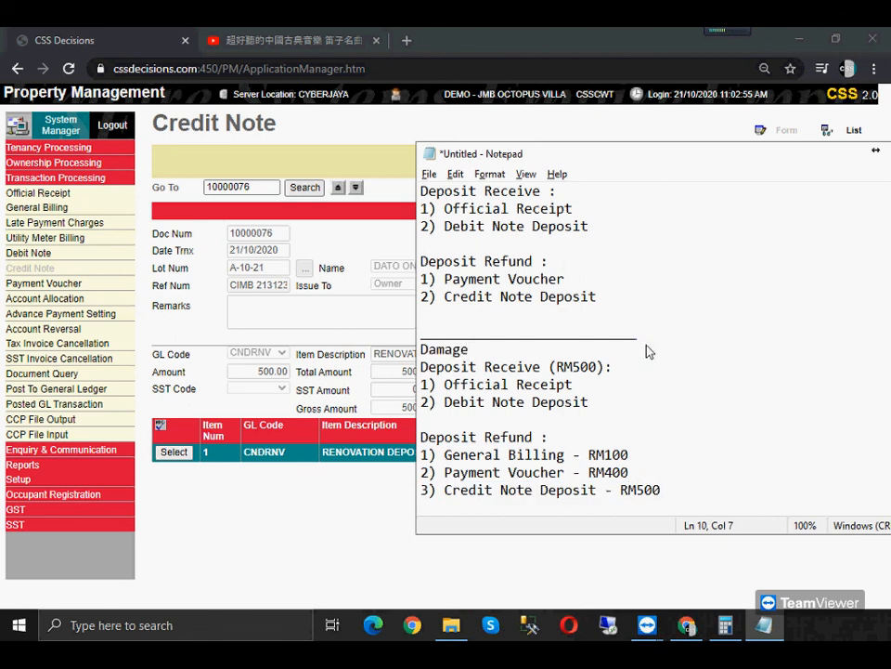
{"action": "type", "text": " of RM100 Charge :"}
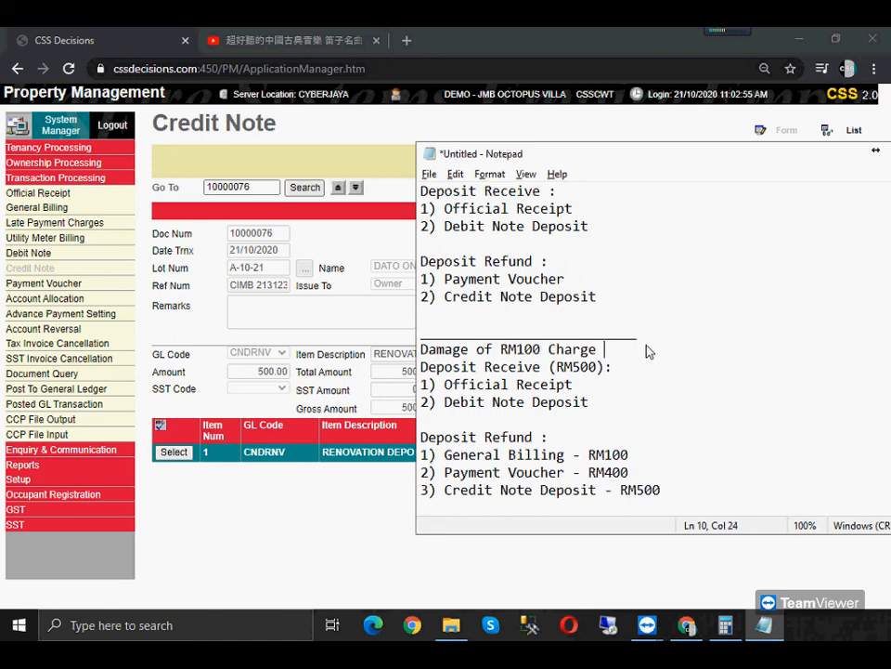
Insert a blank line below the "Damage of RM100 Charge :" heading and add a divider line with blank lines below that section's refund items
{"action": "key", "text": "Return"}
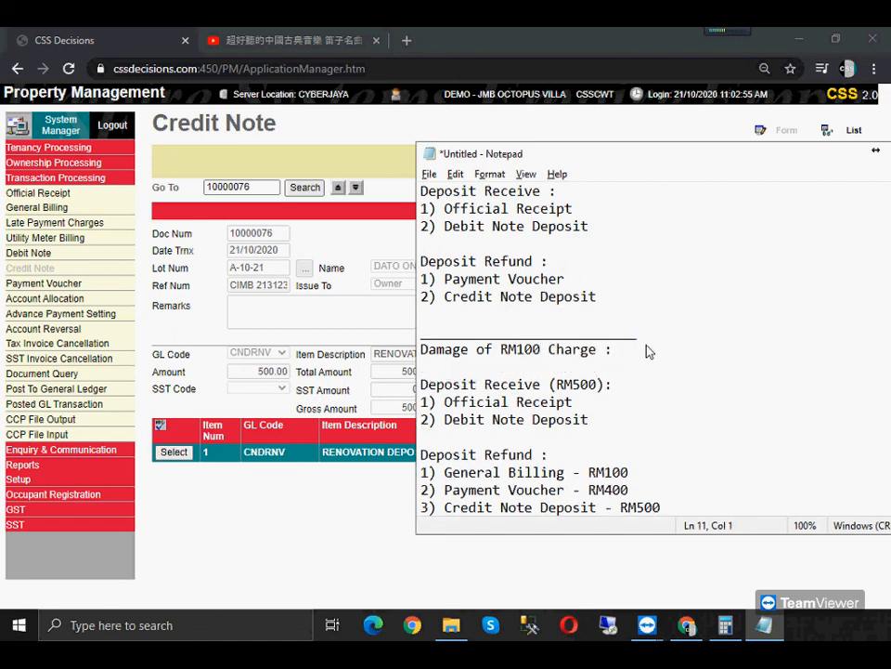
{"action": "scroll", "coordinate": [807, 364], "scroll_direction": "down", "scroll_amount": 1}
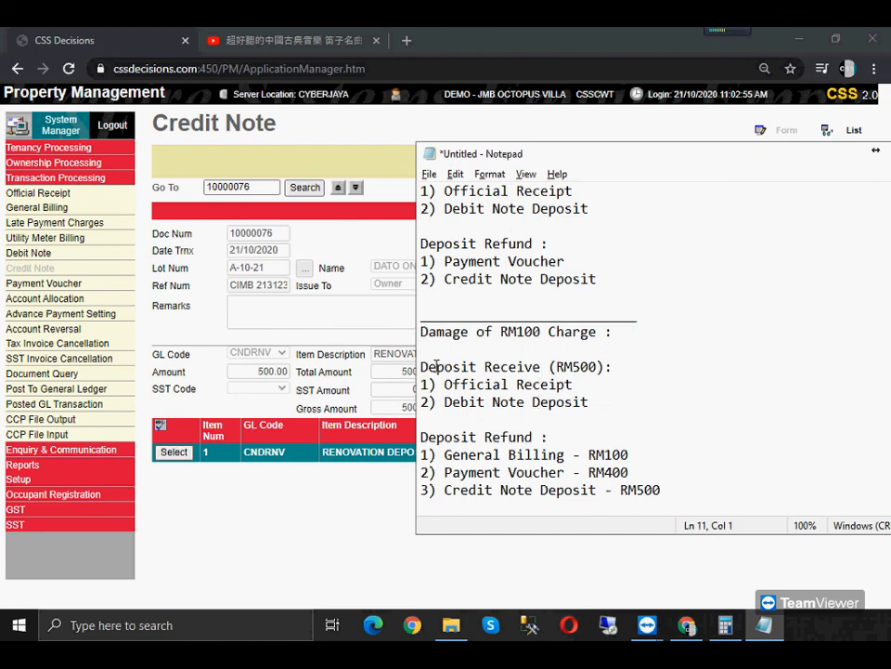
{"action": "left_click_drag", "start_coordinate": [423, 365], "coordinate": [398, 477]}
{"action": "left_click", "coordinate": [650, 471]}
{"action": "left_click_drag", "start_coordinate": [640, 456], "coordinate": [402, 457]}
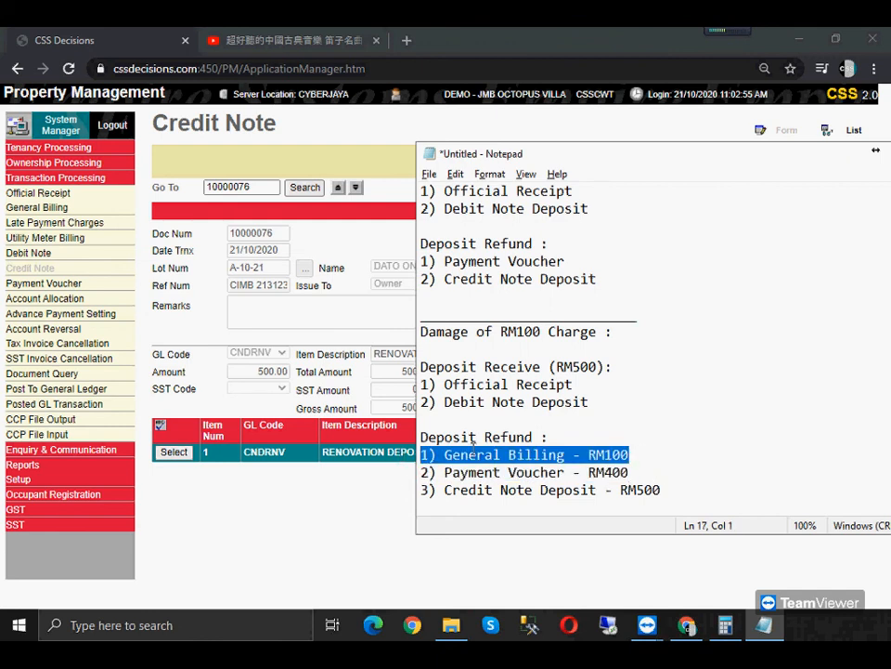
{"action": "left_click", "coordinate": [663, 496]}
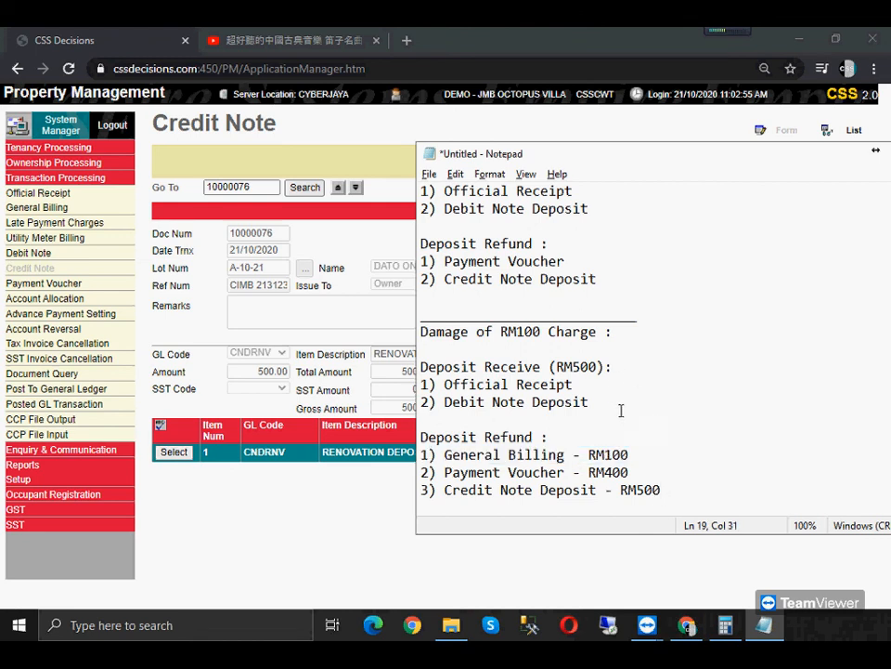
{"action": "key", "text": "Return"}
{"action": "key", "text": "Return"}
{"action": "type", "text": "____________________________"}
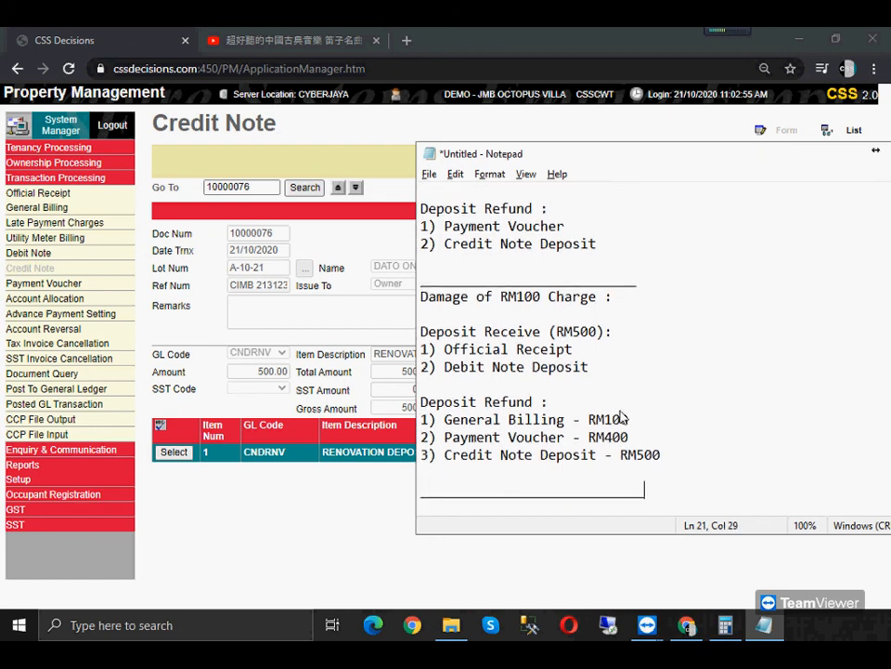
{"action": "key", "text": "Return"}
{"action": "key", "text": "Return"}
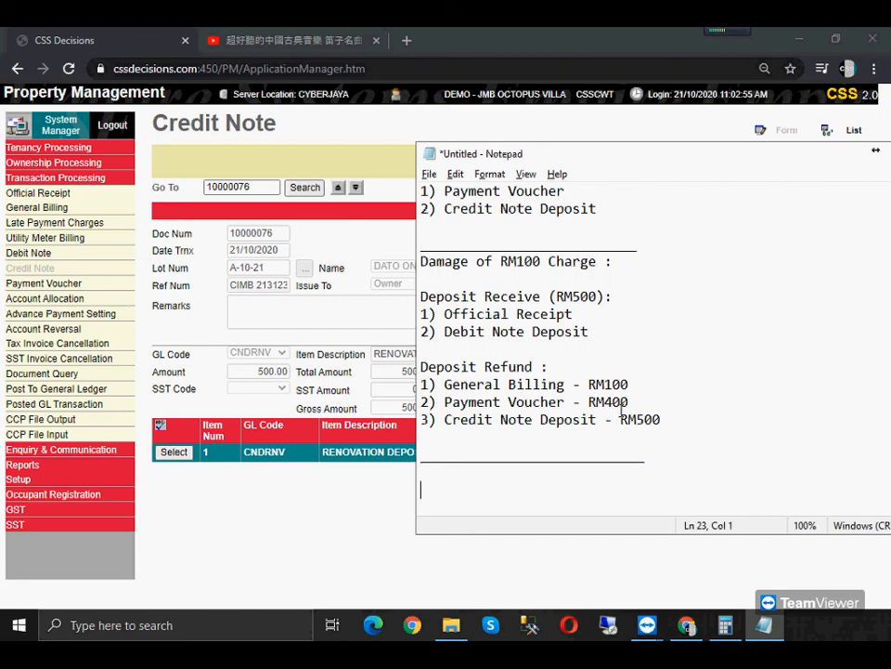
Switch to the Property Management site and start a new official receipt for lot A-10-21
{"action": "left_click", "coordinate": [240, 238]}
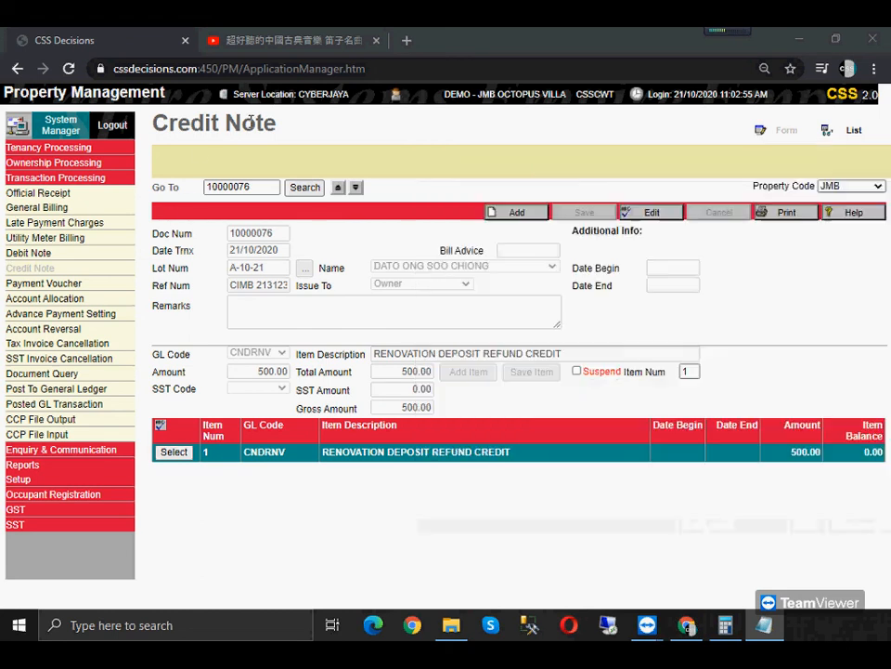
{"action": "left_click", "coordinate": [38, 193]}
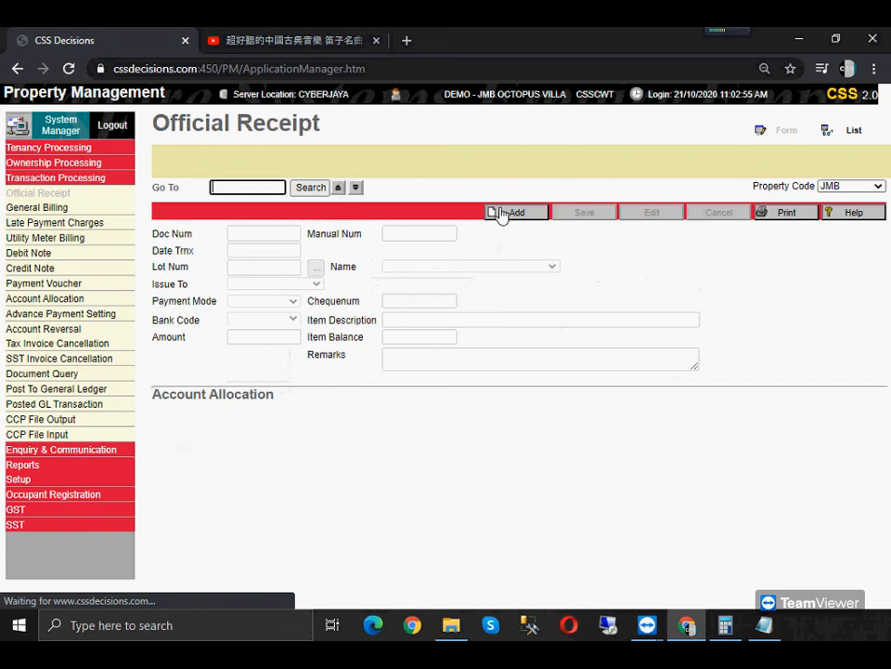
{"action": "left_click", "coordinate": [502, 213]}
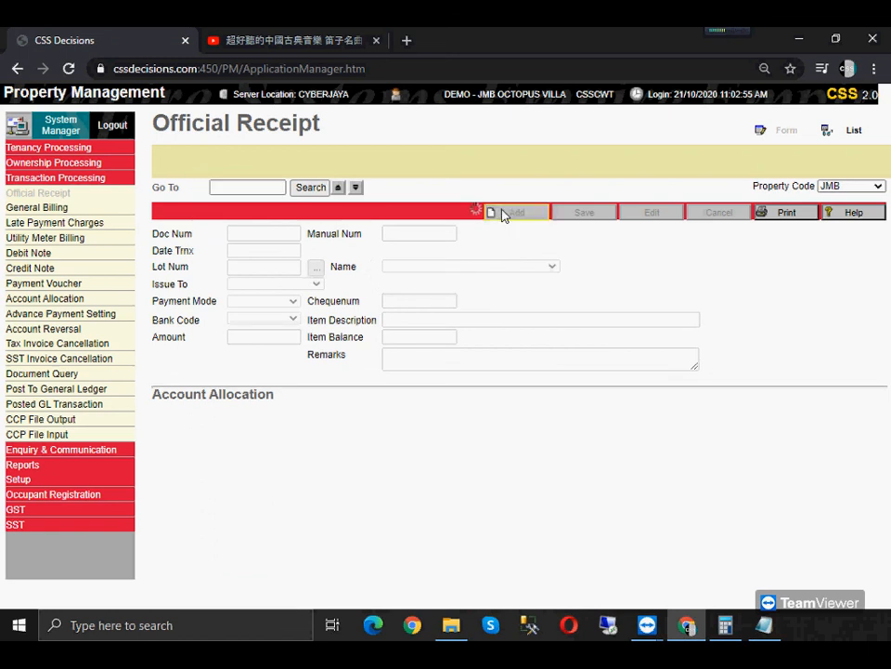
{"action": "left_click", "coordinate": [316, 269]}
{"action": "double_click", "coordinate": [250, 260]}
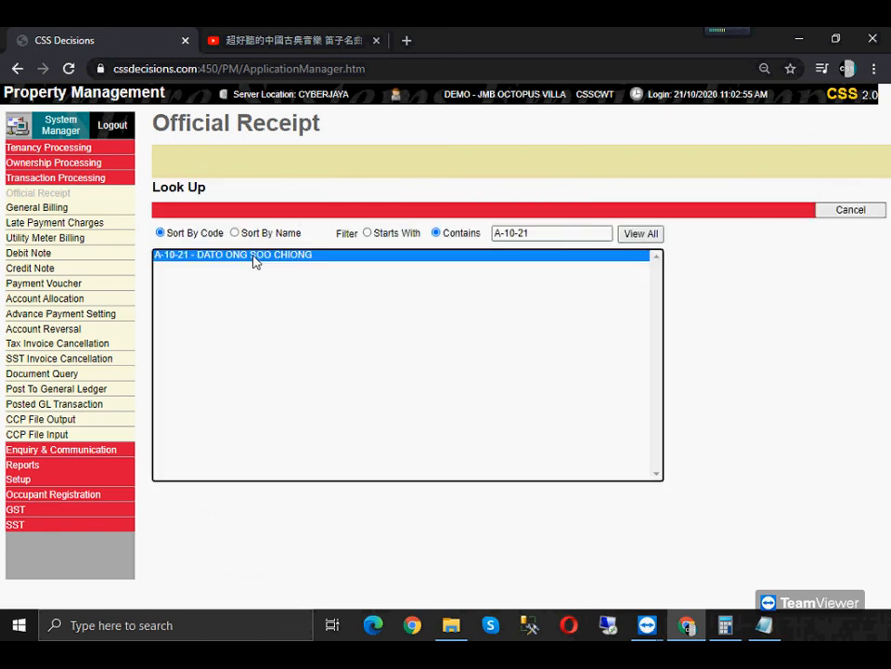
Set the receipt's payment mode to 2 - Cash, bank code to OR1 and amount to 500
{"action": "left_click", "coordinate": [267, 303]}
{"action": "left_click", "coordinate": [275, 338]}
{"action": "left_click", "coordinate": [264, 319]}
{"action": "left_click", "coordinate": [271, 341]}
{"action": "left_click", "coordinate": [271, 339]}
{"action": "type", "text": "50"}
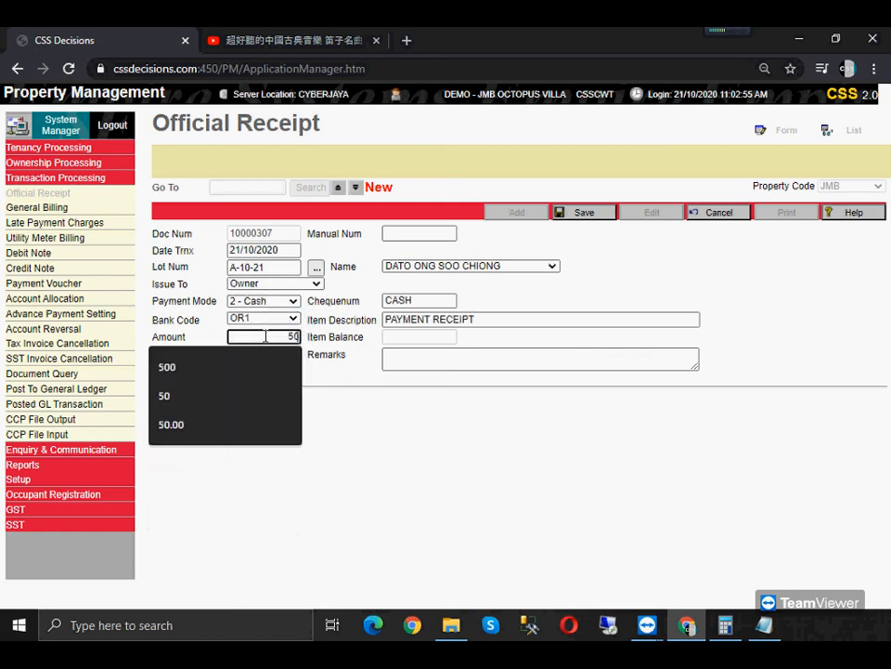
{"action": "type", "text": "0"}
Add a new 500 renovation deposit with GL code DNDRNV to the receipt, allocate the payment to it and save
{"action": "left_click", "coordinate": [220, 362]}
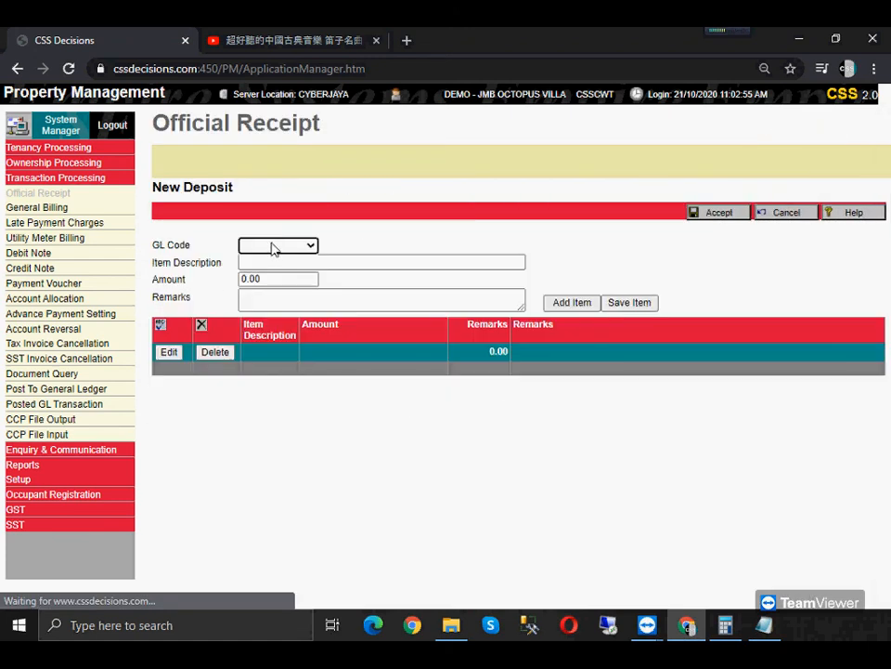
{"action": "left_click", "coordinate": [272, 246]}
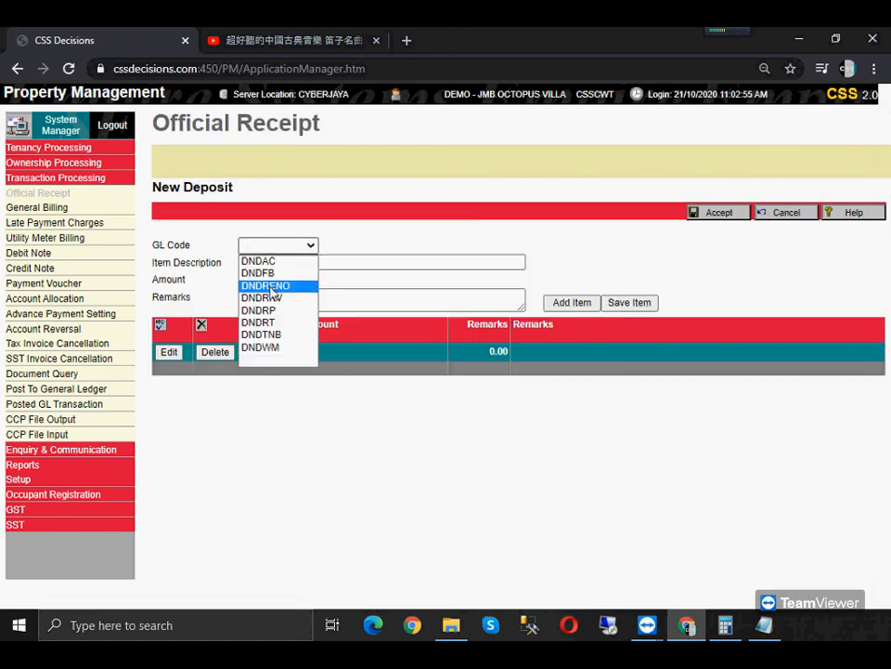
{"action": "left_click", "coordinate": [270, 287]}
{"action": "left_click", "coordinate": [287, 278]}
{"action": "type", "text": "500"}
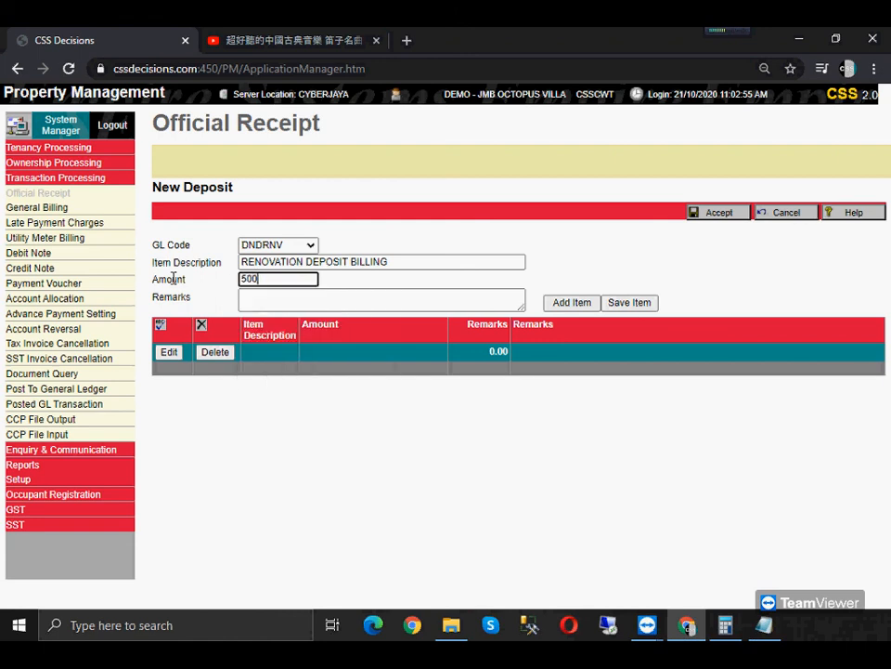
{"action": "key", "text": "Tab"}
{"action": "left_click", "coordinate": [724, 212]}
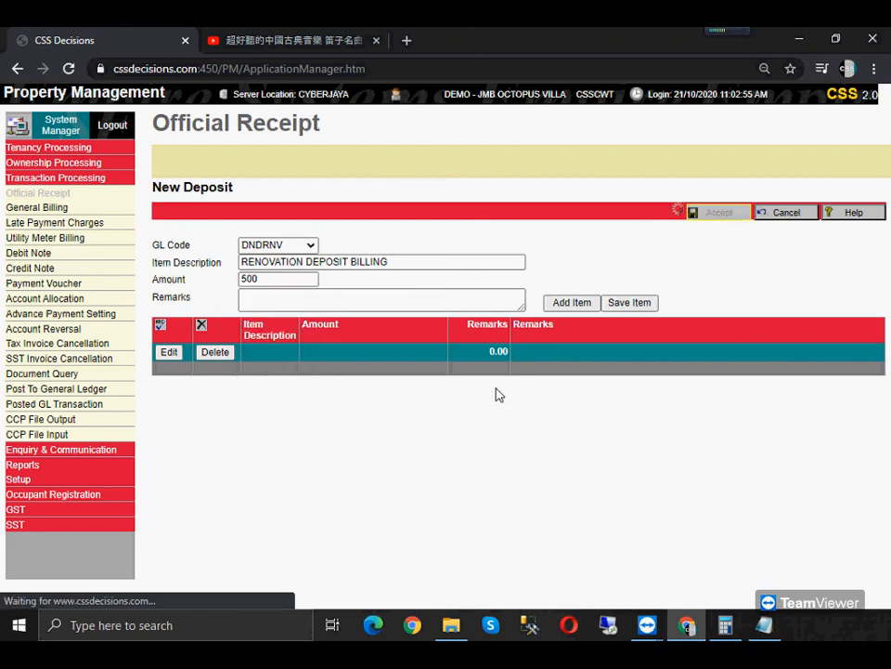
{"action": "left_click", "coordinate": [161, 455]}
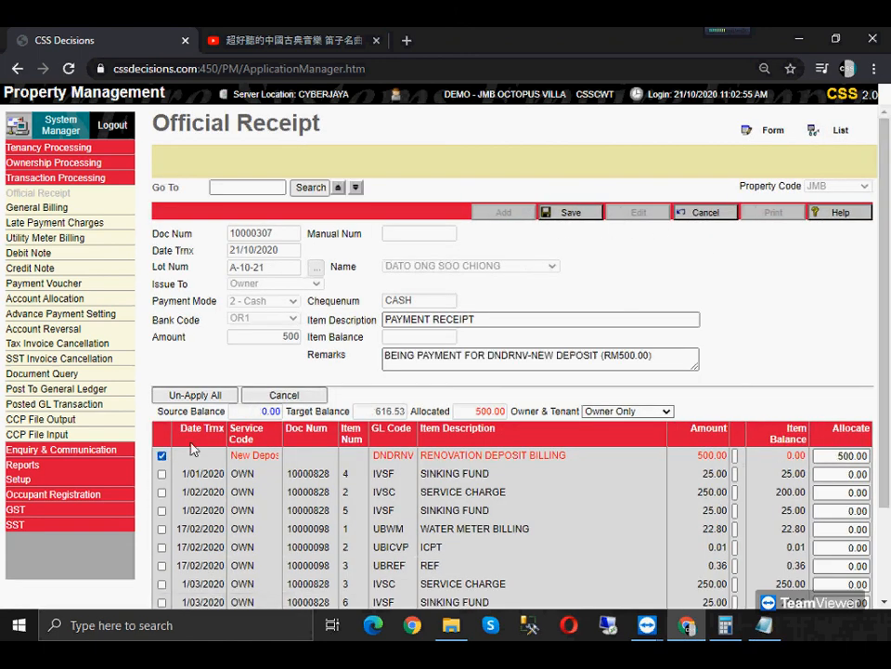
{"action": "left_click", "coordinate": [557, 215]}
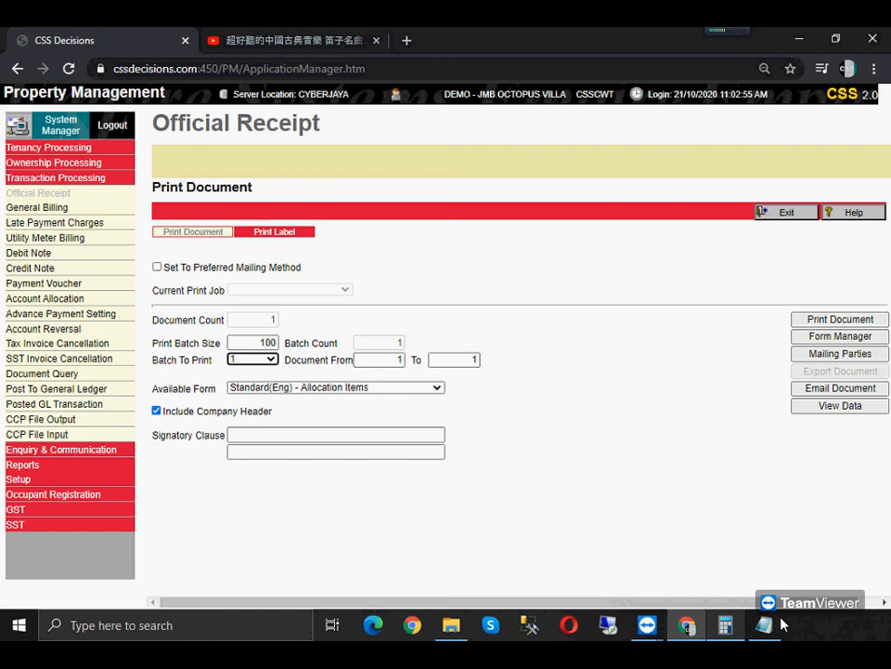
In Notepad, copy the first Deposit Receive and Deposit Refund lists and add the heading "Owner want Contra Deposit to Billing :" below the last divider
{"action": "key", "text": "alt+Tab"}
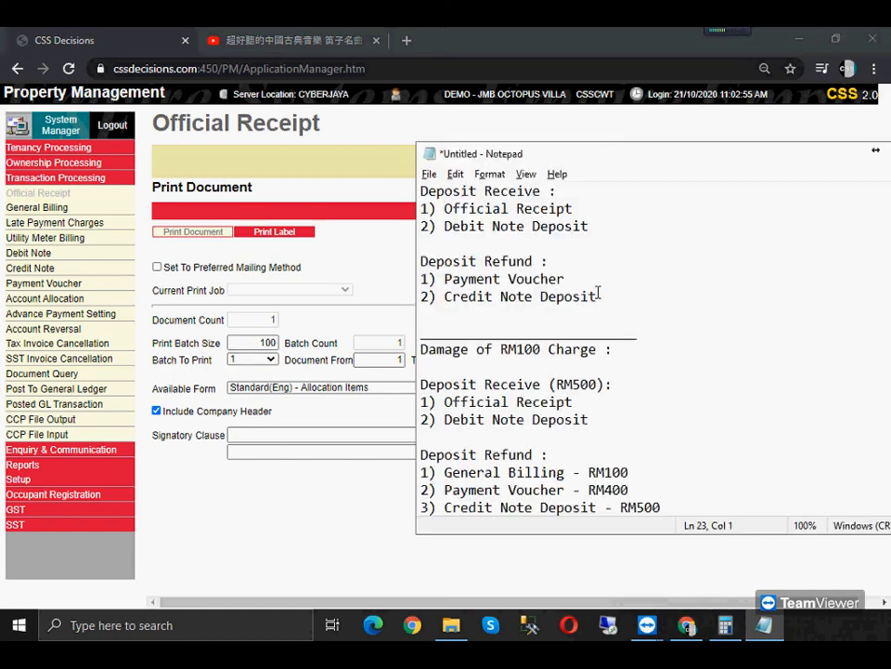
{"action": "left_click_drag", "start_coordinate": [597, 297], "coordinate": [374, 194]}
{"action": "key", "text": "ctrl+c"}
{"action": "scroll", "coordinate": [623, 341], "scroll_direction": "down", "scroll_amount": 2}
{"action": "left_click", "coordinate": [514, 488]}
{"action": "left_click", "coordinate": [520, 473]}
{"action": "type", "text": "Owner W"}
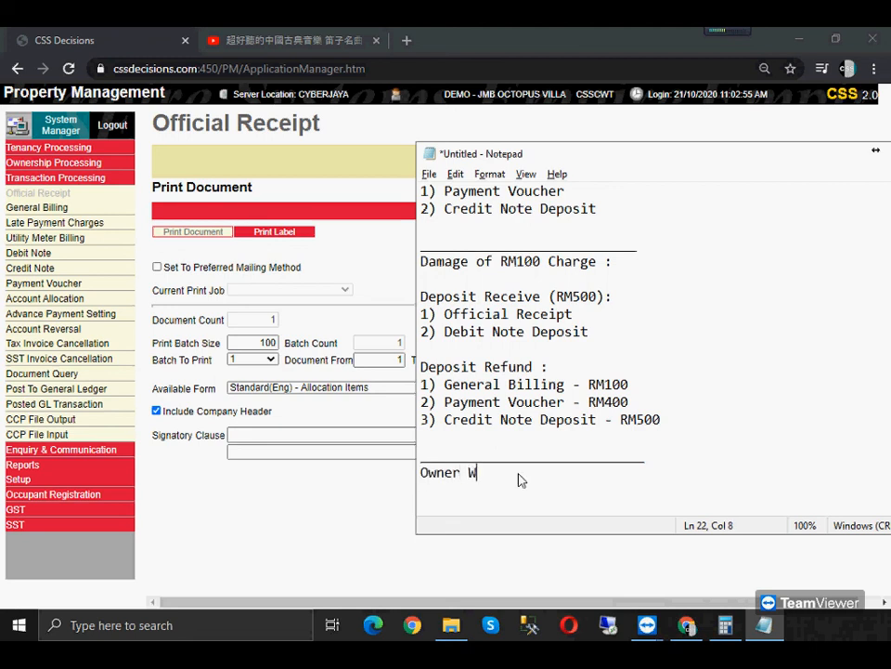
{"action": "type", "text": "ant Contra"}
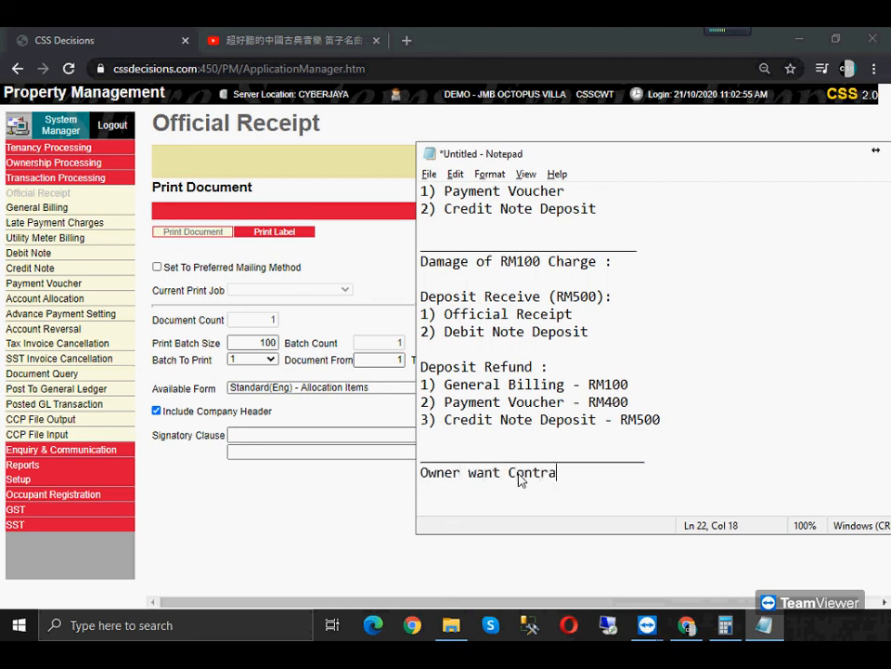
{"action": "type", "text": " Deposit "}
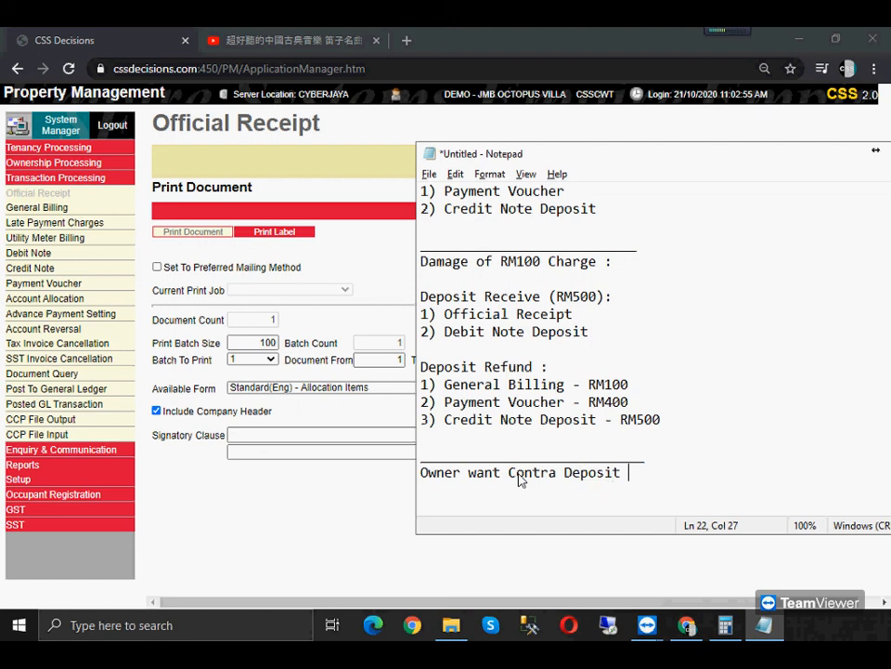
{"action": "type", "text": "to Billing :"}
Paste the copied lists below the contra heading after a blank line, and delete the pasted Deposit Refund section
{"action": "key", "text": "Return"}
{"action": "key", "text": "Return"}
{"action": "key", "text": "ctrl+v"}
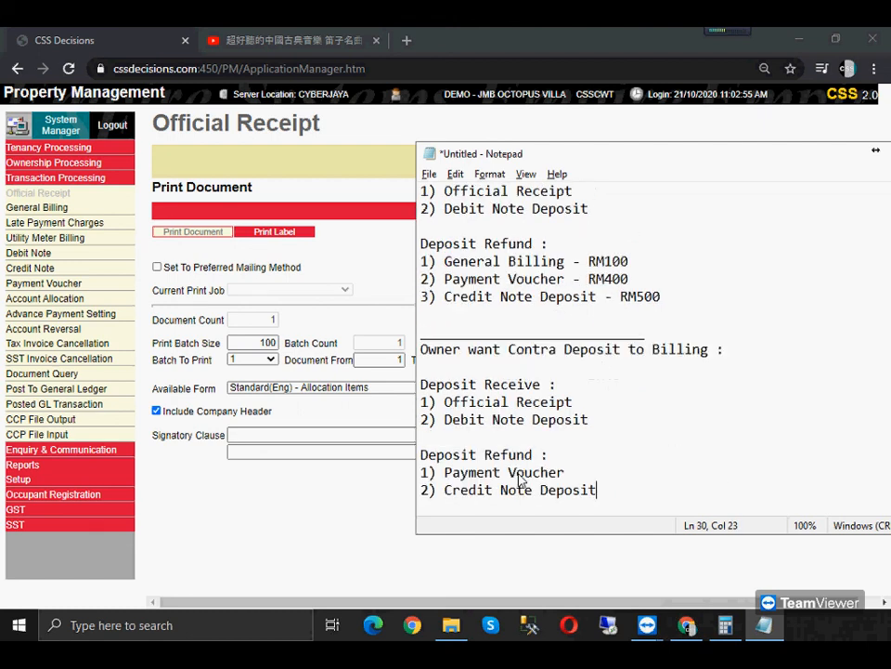
{"action": "key", "text": "shift+Up"}
{"action": "key", "text": "shift+Up"}
{"action": "key", "text": "shift+Home"}
{"action": "key", "text": "BackSpace"}
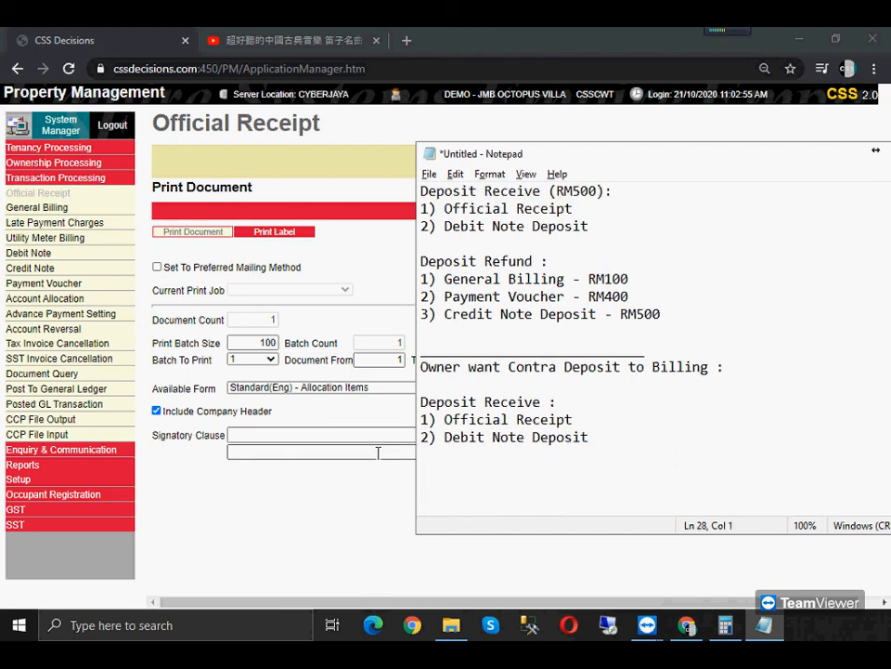
Switch back to the Property Management site and open the Credit Note page
{"action": "left_click", "coordinate": [338, 235]}
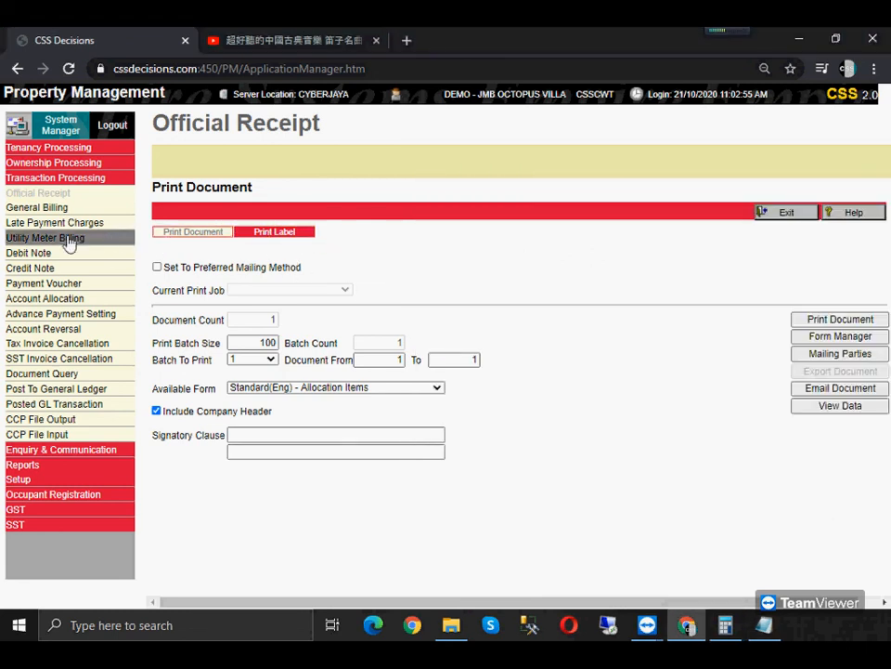
{"action": "left_click", "coordinate": [50, 333]}
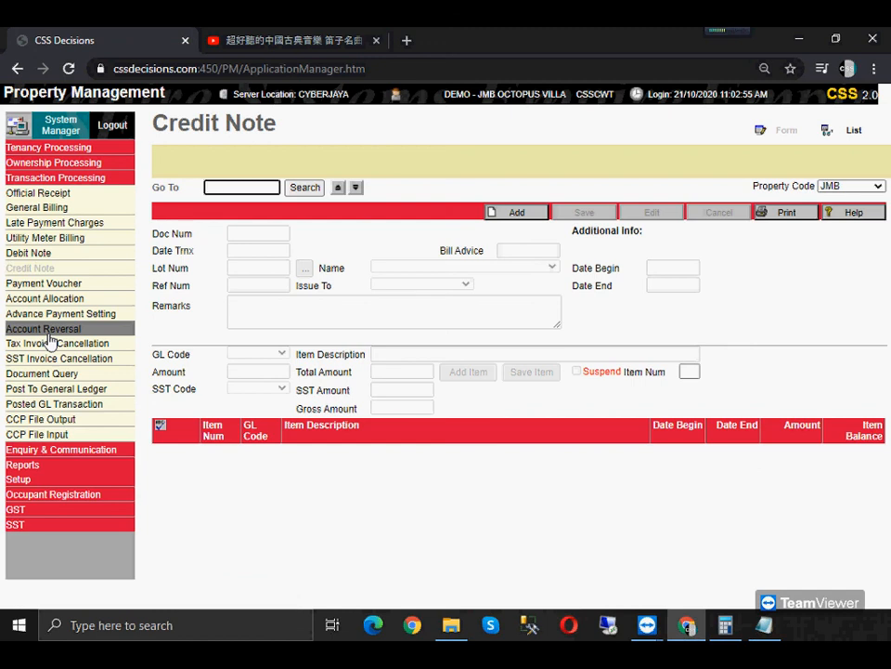
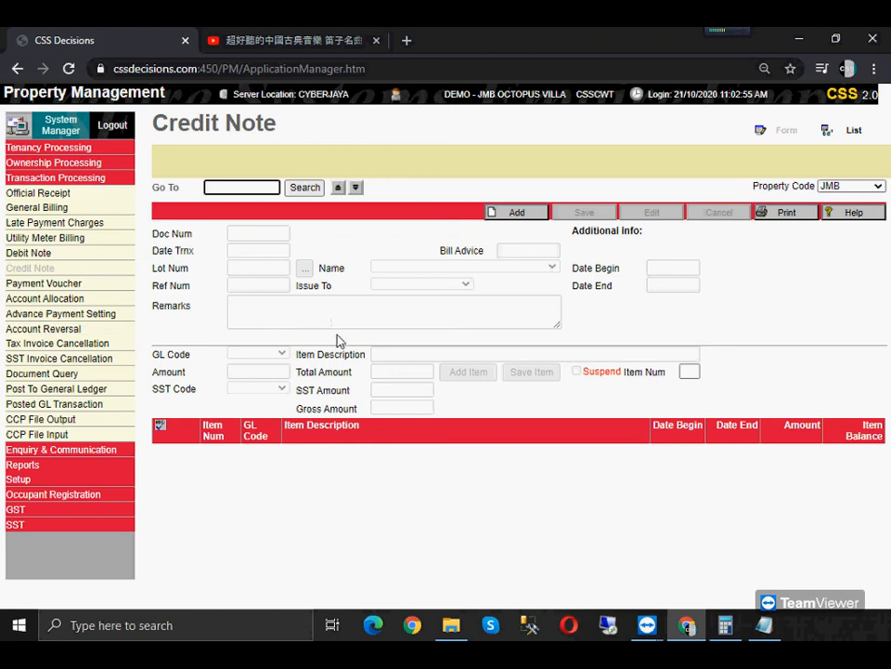
In Notepad, add the heading "Deposit Refund (Contra) :" below the contra section's Deposit Receive items and begin a numbered list with "1)"
{"action": "key", "text": "alt+Tab"}
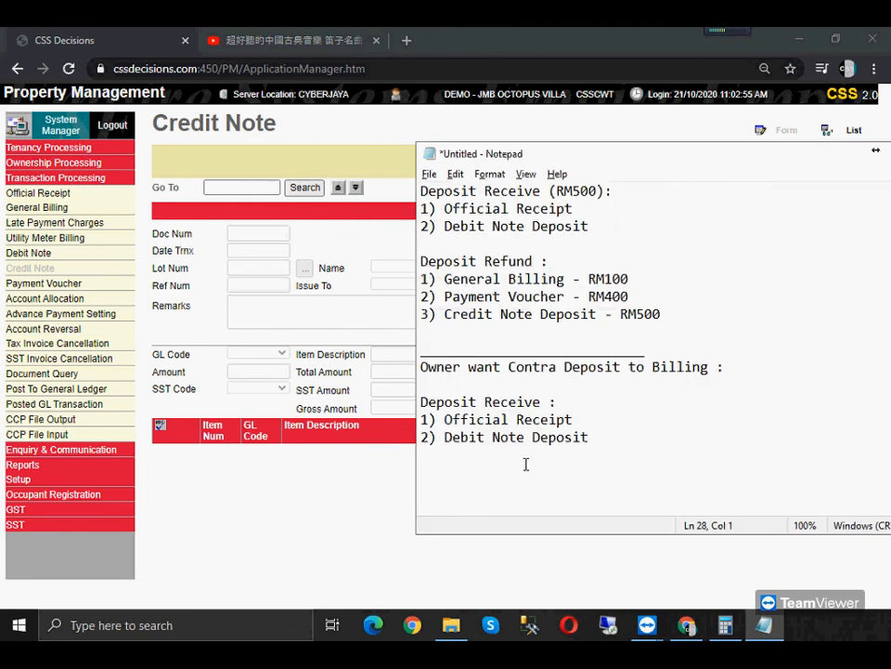
{"action": "left_click_drag", "start_coordinate": [595, 437], "coordinate": [413, 403]}
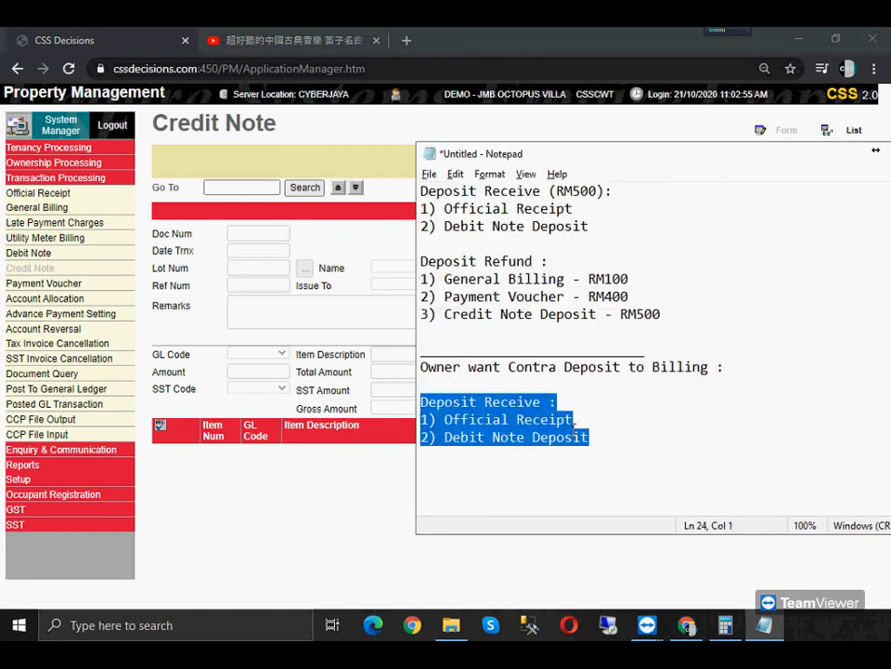
{"action": "scroll", "coordinate": [594, 422], "scroll_direction": "up", "scroll_amount": 4}
{"action": "left_click_drag", "start_coordinate": [601, 419], "coordinate": [409, 384]}
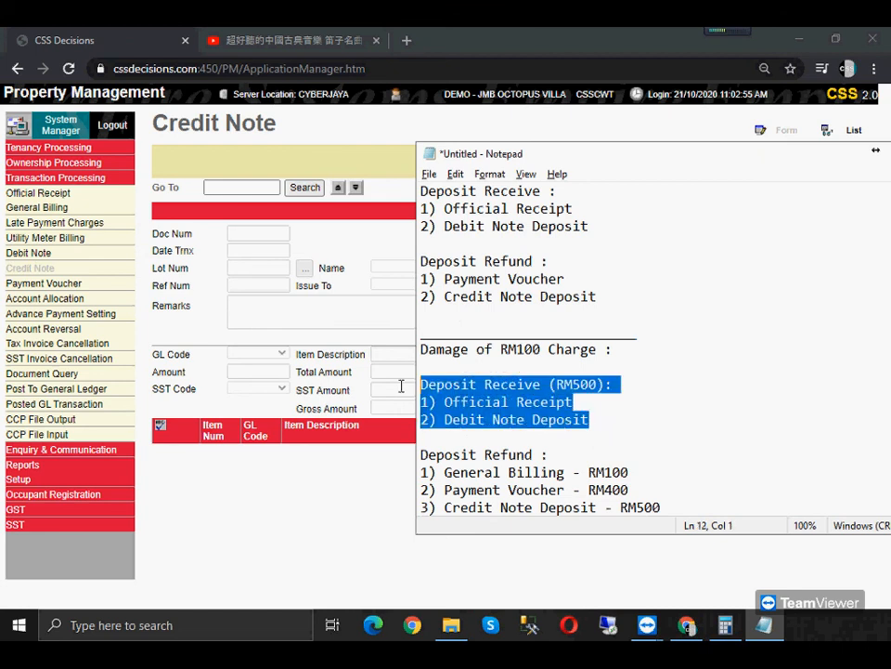
{"action": "scroll", "coordinate": [578, 445], "scroll_direction": "down", "scroll_amount": 4}
{"action": "left_click", "coordinate": [567, 464]}
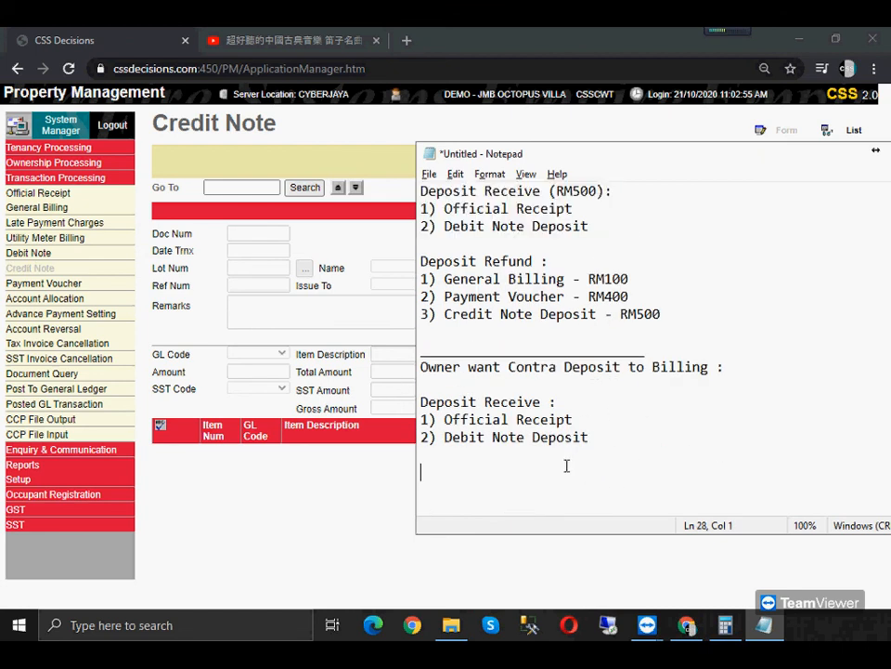
{"action": "type", "text": "Deposit Refund (Contra)"}
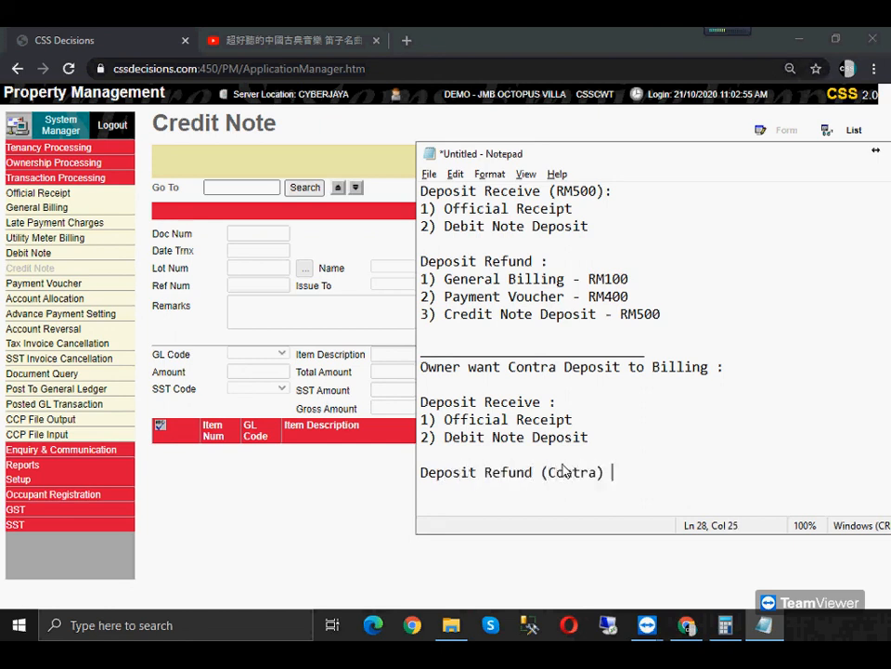
{"action": "type", "text": " :"}
{"action": "key", "text": "Return"}
{"action": "type", "text": "1)"}
Switch to the Property Management site and start a new credit note for lot A-10-21
{"action": "left_click", "coordinate": [308, 146]}
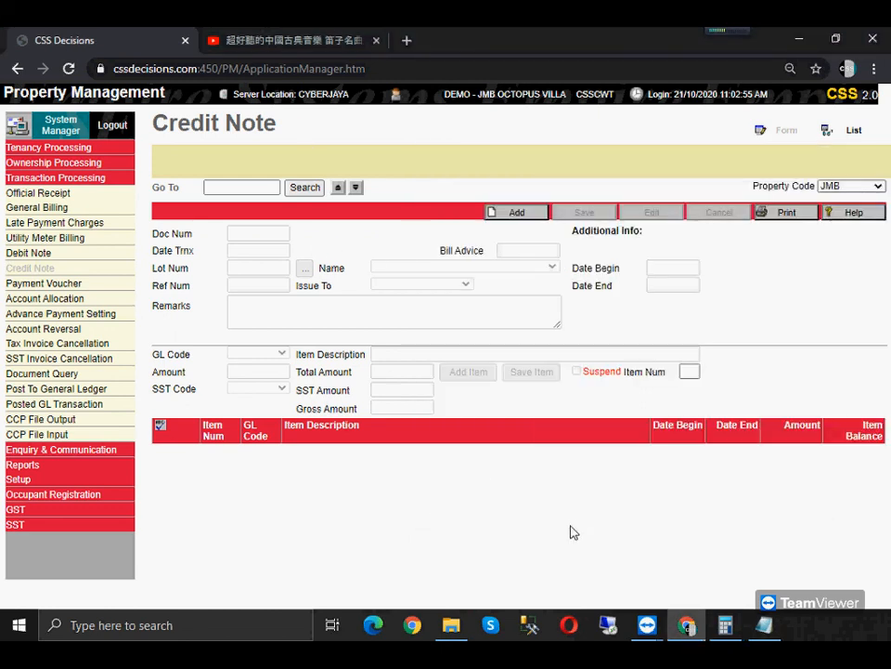
{"action": "left_click", "coordinate": [522, 226]}
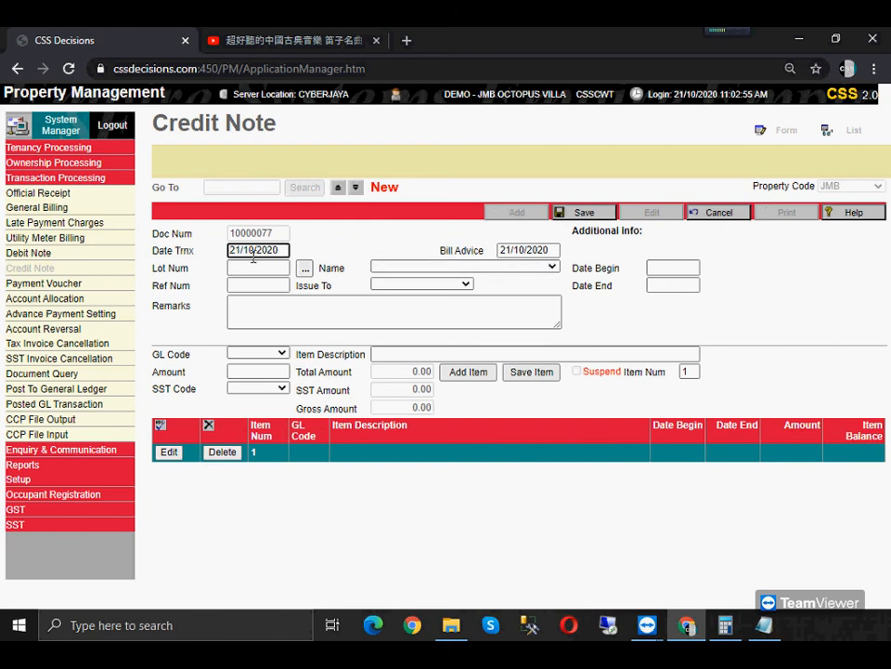
{"action": "left_click", "coordinate": [304, 267]}
{"action": "left_click", "coordinate": [295, 255]}
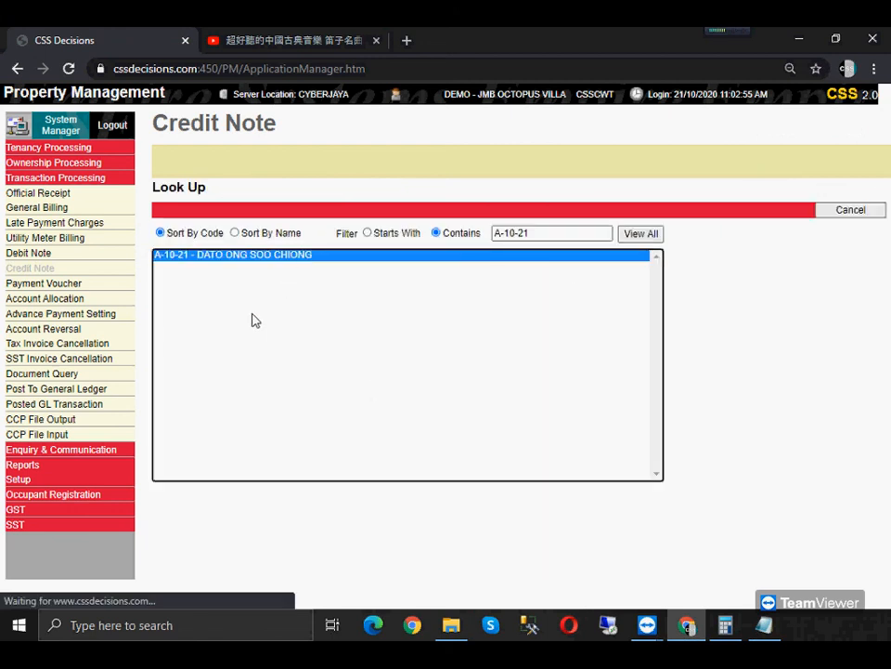
Give the credit note item GL code CNDRNV (renovation deposit refund credit) and an amount of 500, and save the credit note
{"action": "left_click", "coordinate": [276, 355]}
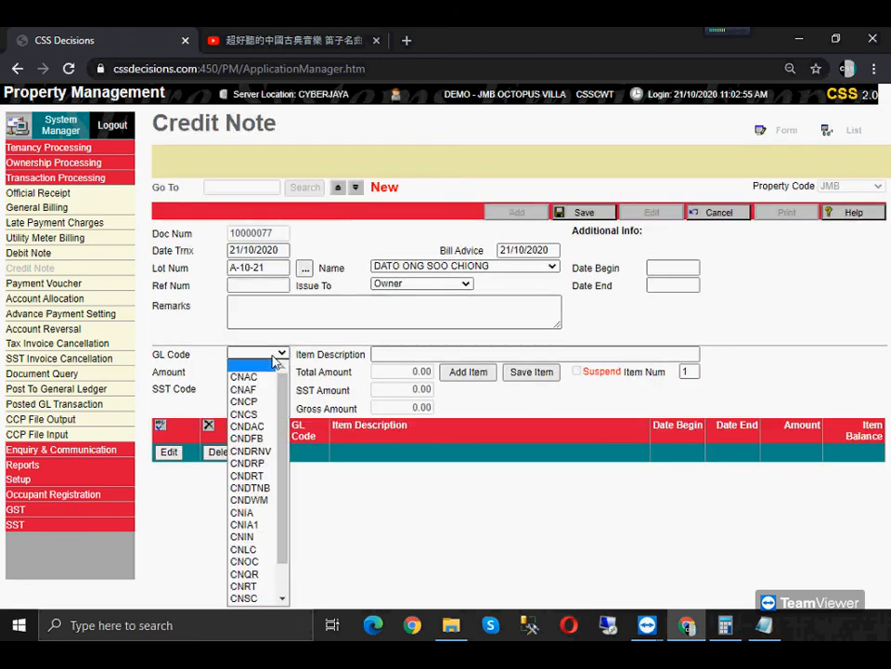
{"action": "left_click", "coordinate": [252, 454]}
{"action": "left_click_drag", "start_coordinate": [373, 354], "coordinate": [602, 375]}
{"action": "left_click", "coordinate": [267, 372]}
{"action": "type", "text": "500"}
{"action": "left_click", "coordinate": [493, 393]}
{"action": "left_click", "coordinate": [587, 215]}
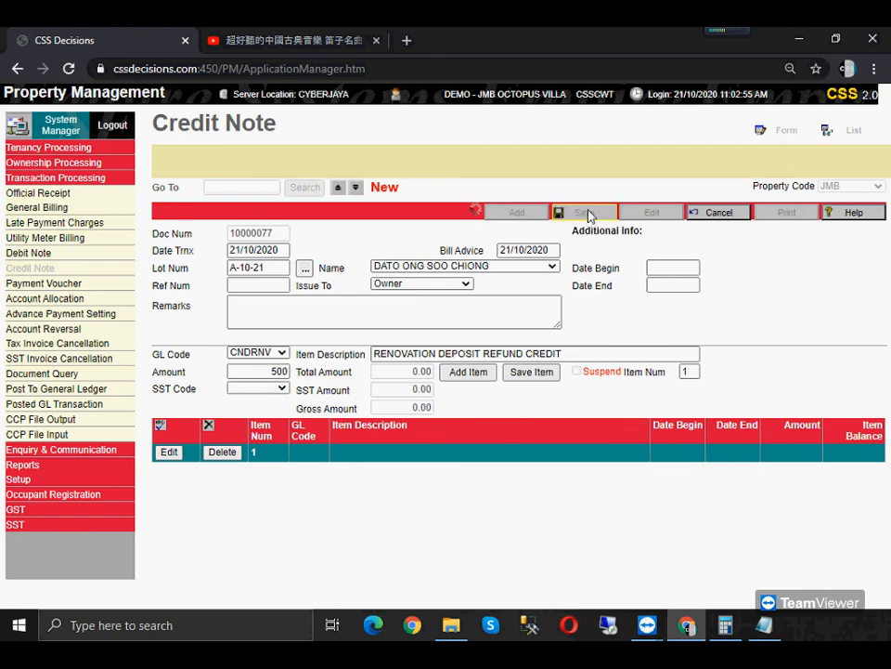
Switch to Notepad and complete item 1 under Deposit Refund (Contra) as "Credit Note Deposit Credit - RM500"
{"action": "key", "text": "alt+Tab"}
{"action": "type", "text": "Credit Note Depo"}
{"action": "key", "text": "BackSpace"}
{"action": "key", "text": "BackSpace"}
{"action": "type", "text": "posit "}
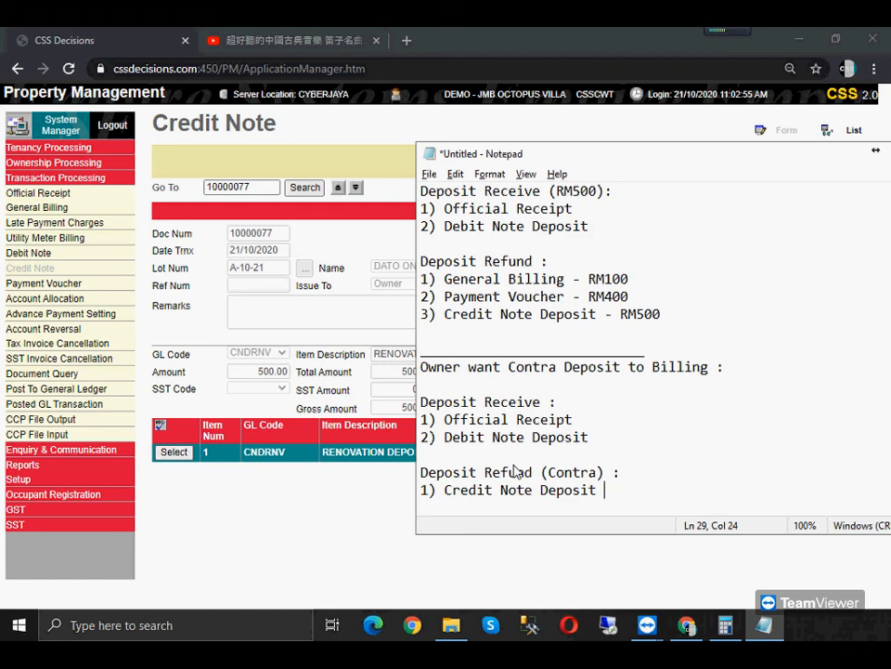
{"action": "type", "text": "Credit - RM500"}
Add "2) Allocate it to billing." as the second contra refund item, followed by a blank line
{"action": "key", "text": "Return"}
{"action": "type", "text": "2) Allocate "}
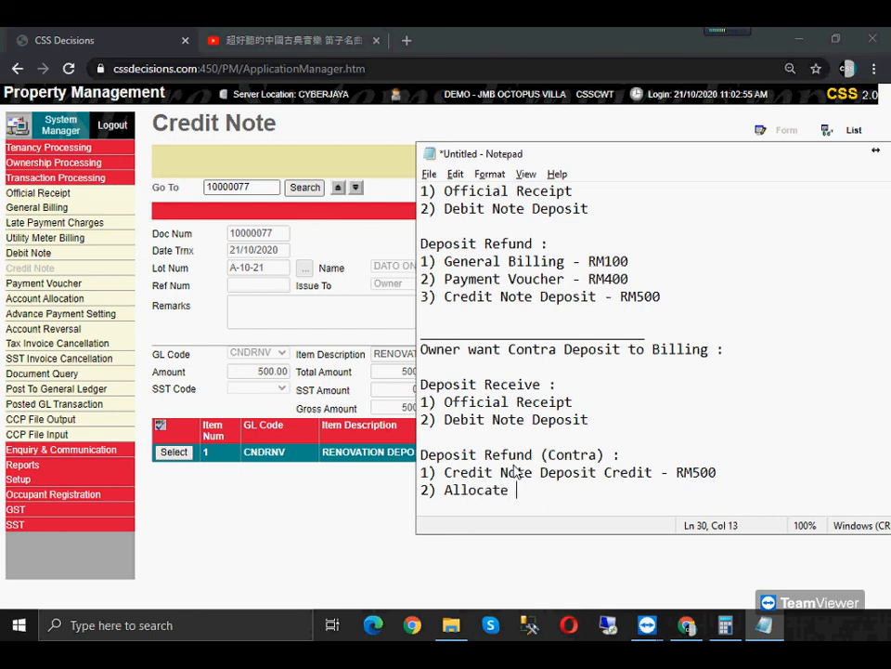
{"action": "type", "text": "it to billing."}
{"action": "key", "text": "Return"}
{"action": "key", "text": "Return"}
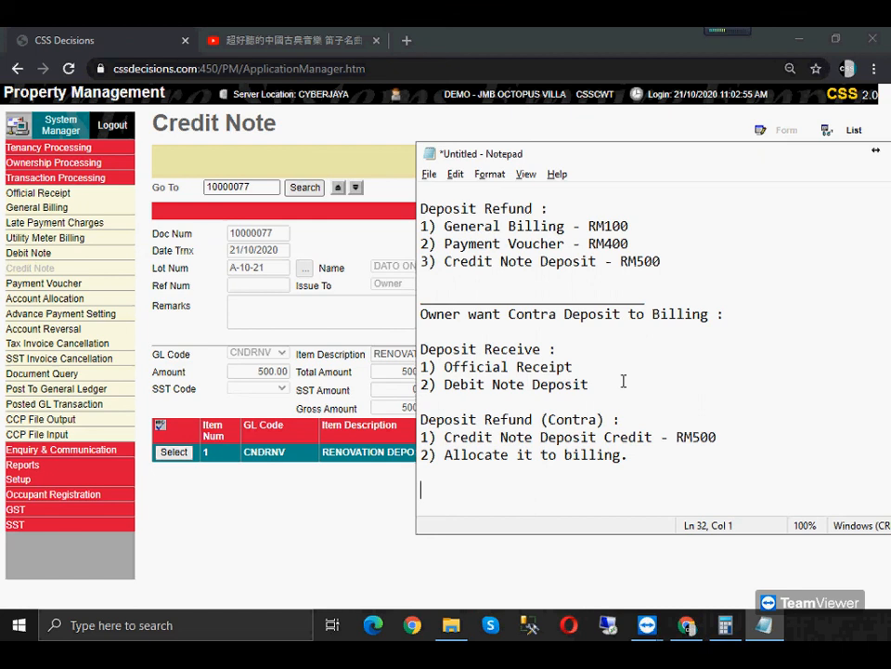
In Account Allocation, allocate the 500 deposit refund credit to the 1/01 sinking fund, 1/02 service charge, and 1/03 service charge and sinking fund; save
{"action": "left_click", "coordinate": [71, 299]}
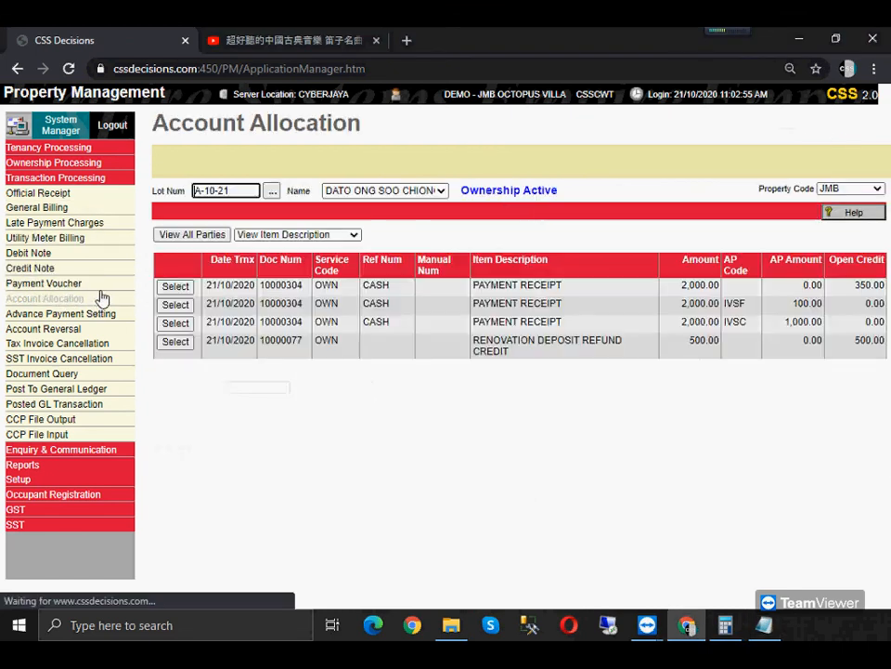
{"action": "left_click", "coordinate": [174, 342]}
{"action": "left_click", "coordinate": [783, 212]}
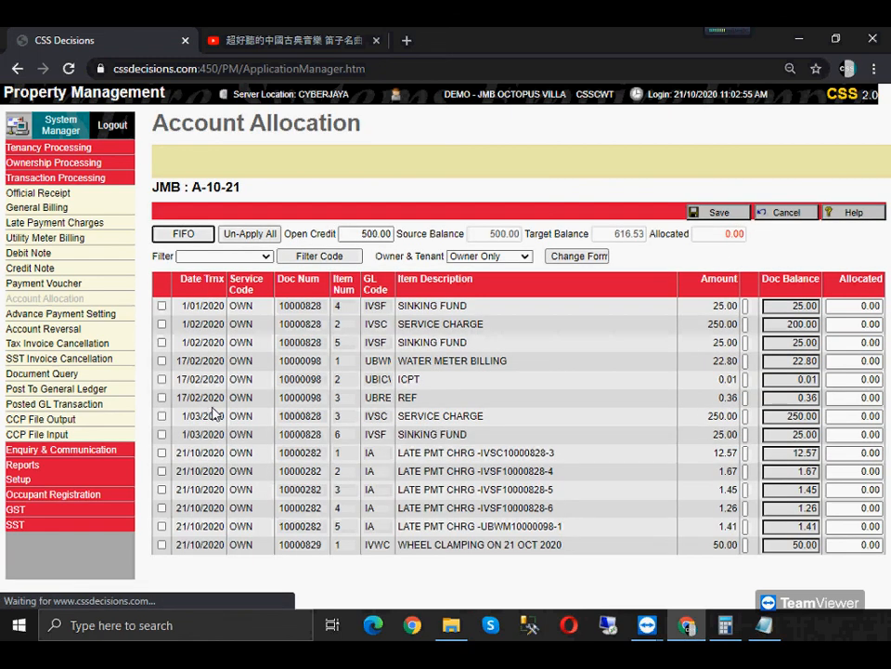
{"action": "left_click", "coordinate": [161, 306]}
{"action": "left_click", "coordinate": [162, 324]}
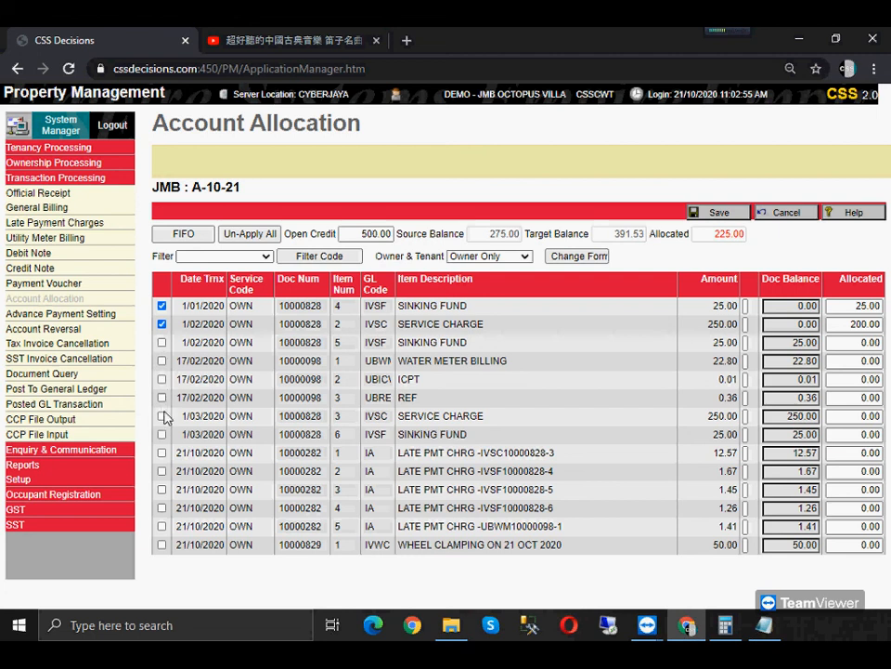
{"action": "left_click", "coordinate": [161, 416]}
{"action": "left_click", "coordinate": [162, 434]}
{"action": "left_click", "coordinate": [713, 213]}
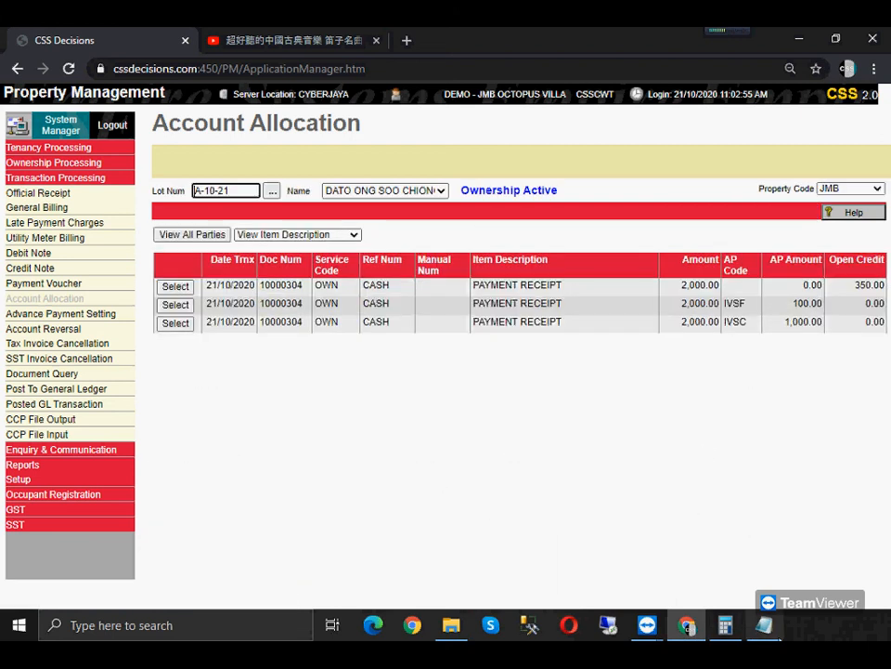
Switch to Notepad and highlight the Credit Note Deposit Credit item to review the contra refund procedure
{"action": "left_click", "coordinate": [764, 625]}
{"action": "left_click_drag", "start_coordinate": [452, 436], "coordinate": [743, 442]}
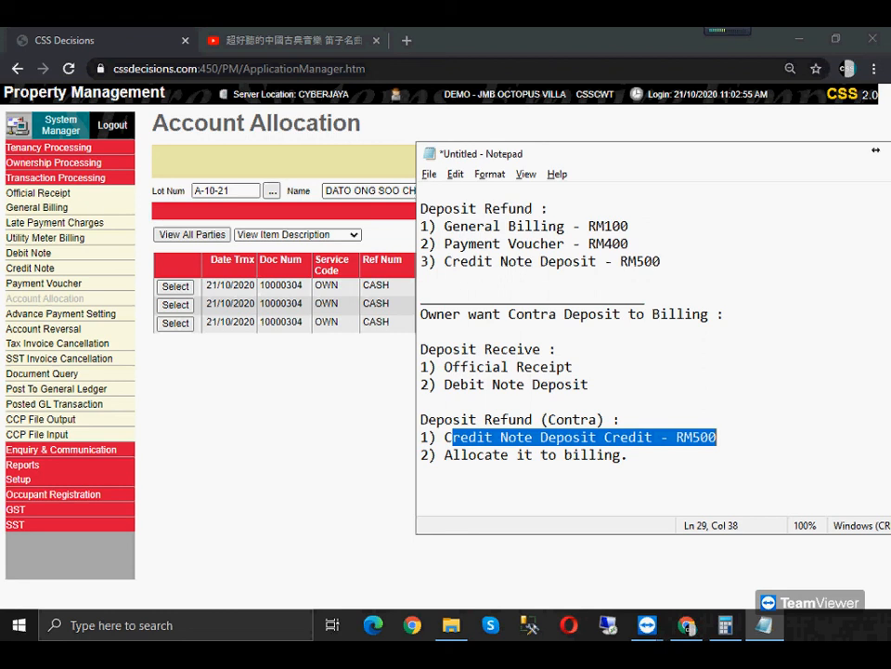
{"action": "left_click", "coordinate": [876, 149]}
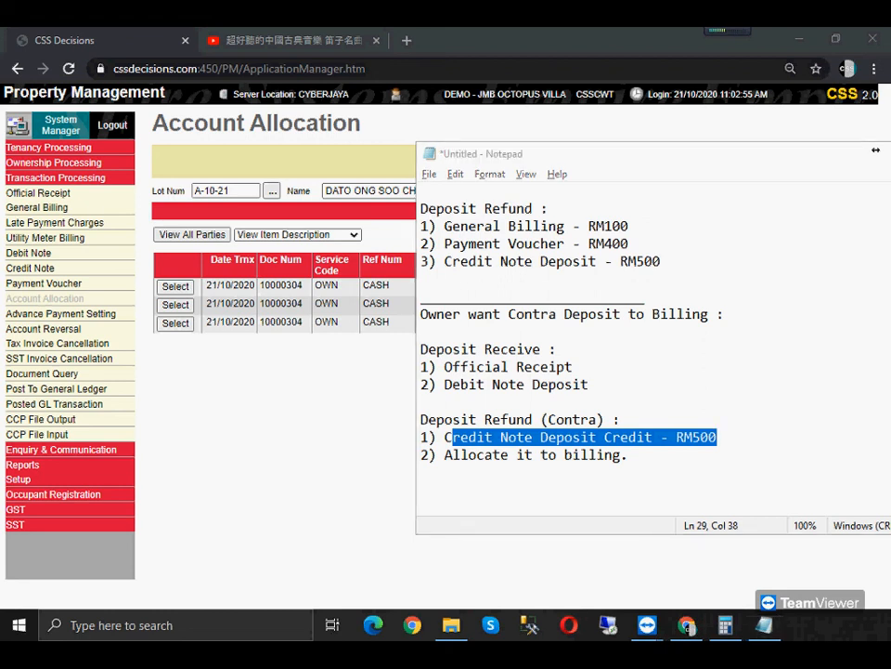